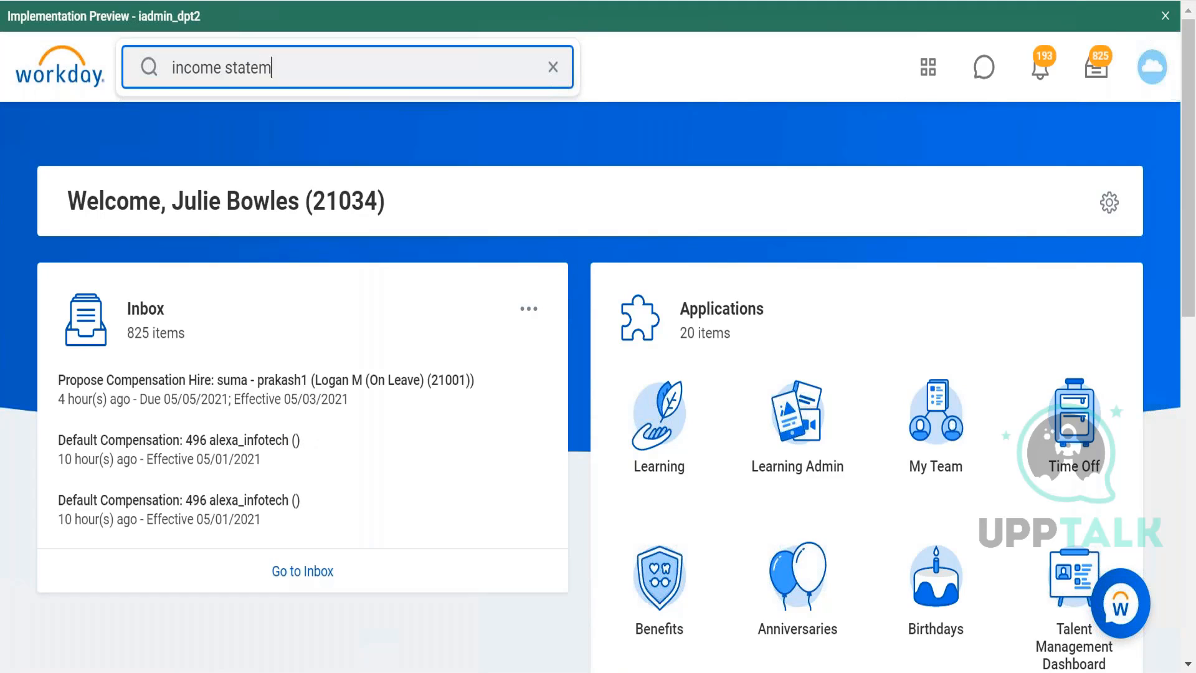
Search for "income statement demo", open the SS Income statement Demo report definition and bring up the options for row R2.
{"action": "type", "text": "o"}
{"action": "key", "text": "Return"}
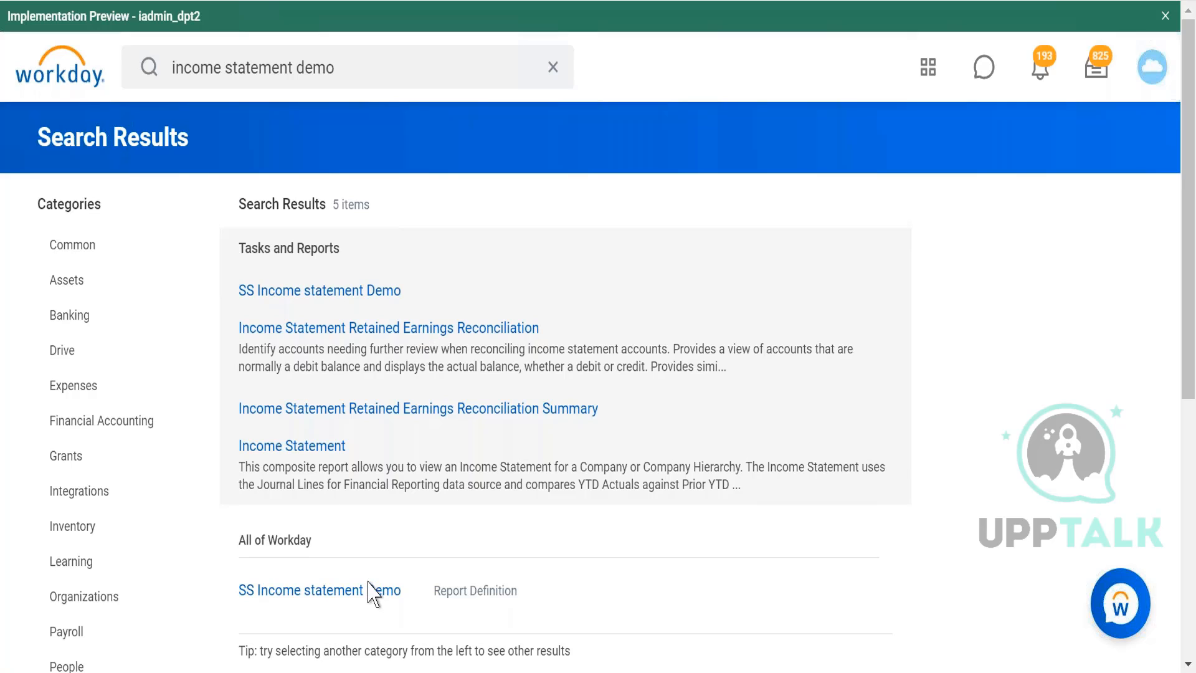
{"action": "left_click", "coordinate": [367, 603]}
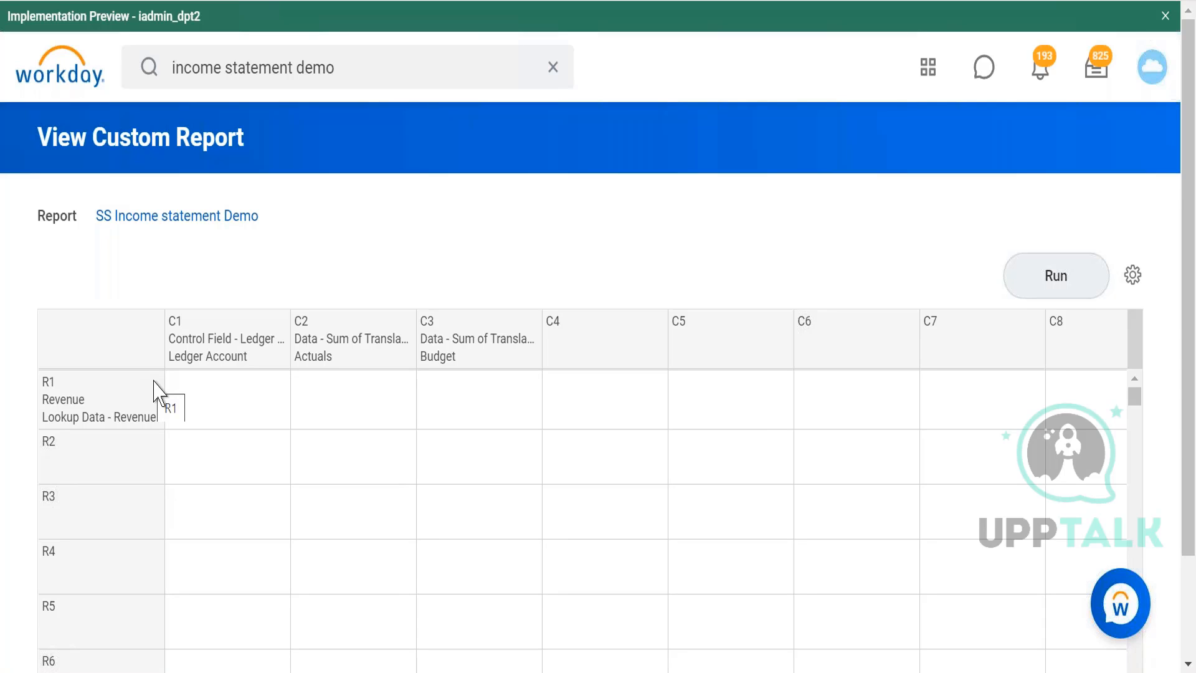
{"action": "left_click", "coordinate": [147, 463]}
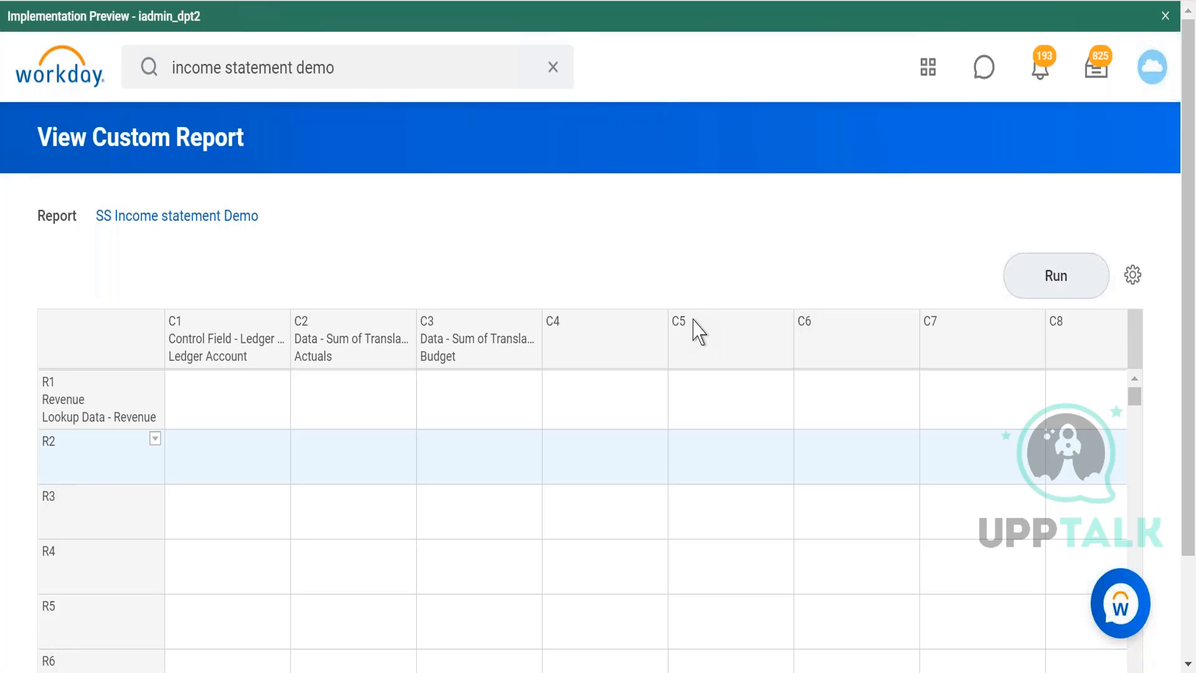
{"action": "left_click", "coordinate": [155, 440]}
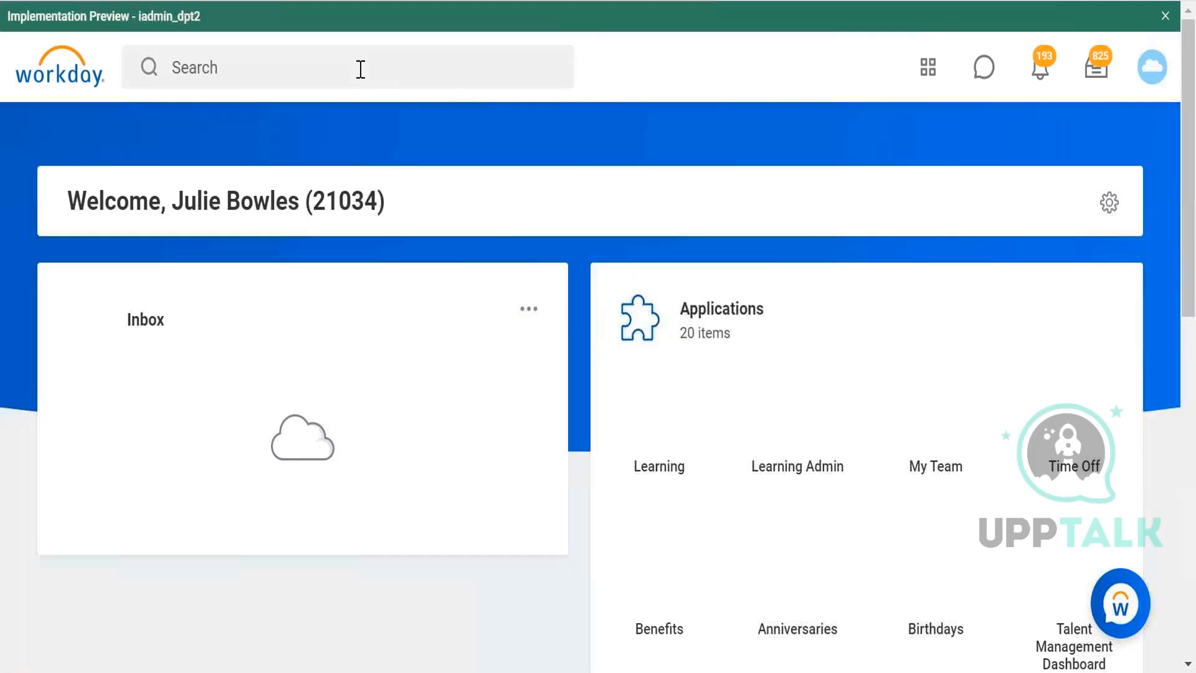
Search again for "income statement demo" from the home page and open the SS Income statement Demo custom report layout.
{"action": "left_click", "coordinate": [361, 69]}
{"action": "type", "text": "income statement demo"}
{"action": "key", "text": "Return"}
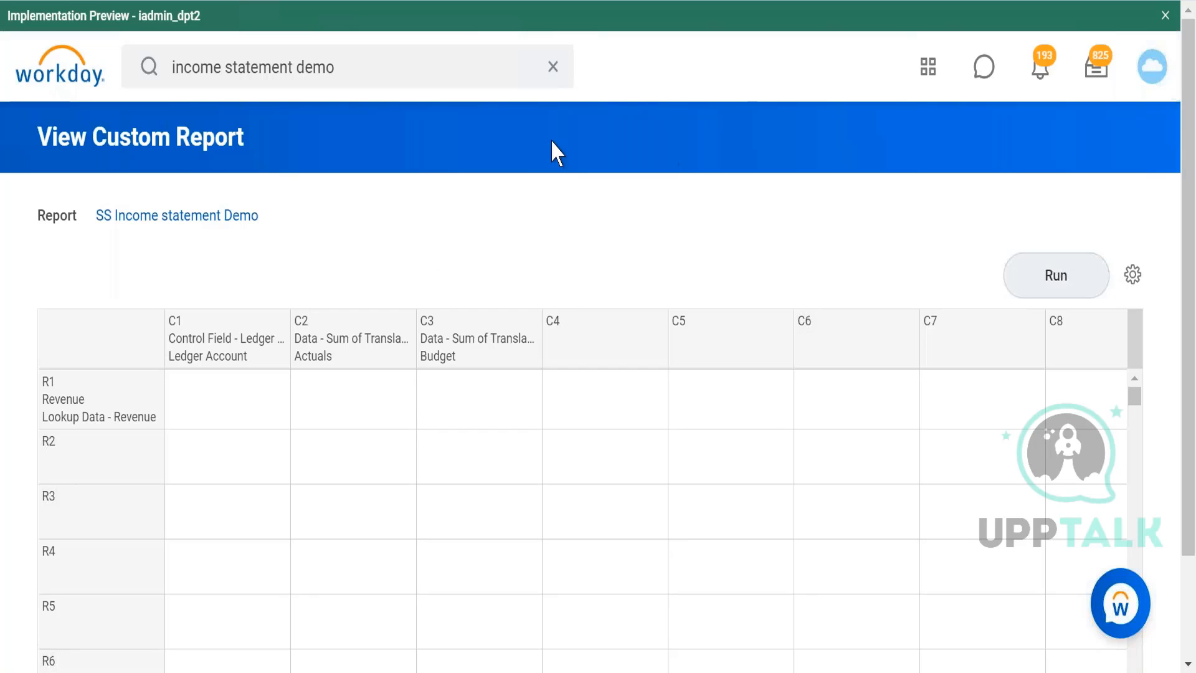
Define row R2 as Lookup Data with the row name "Cost of sales" and the row label override "Cost of Sales".
{"action": "mouse_move", "coordinate": [88, 476]}
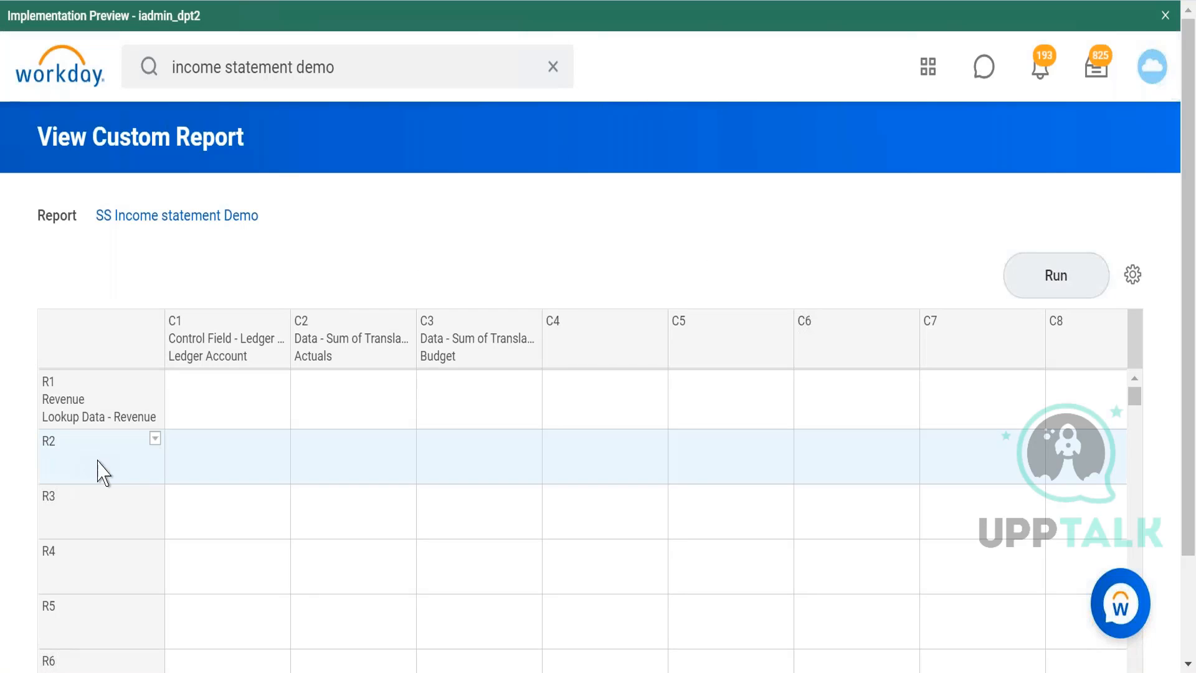
{"action": "left_click", "coordinate": [154, 442]}
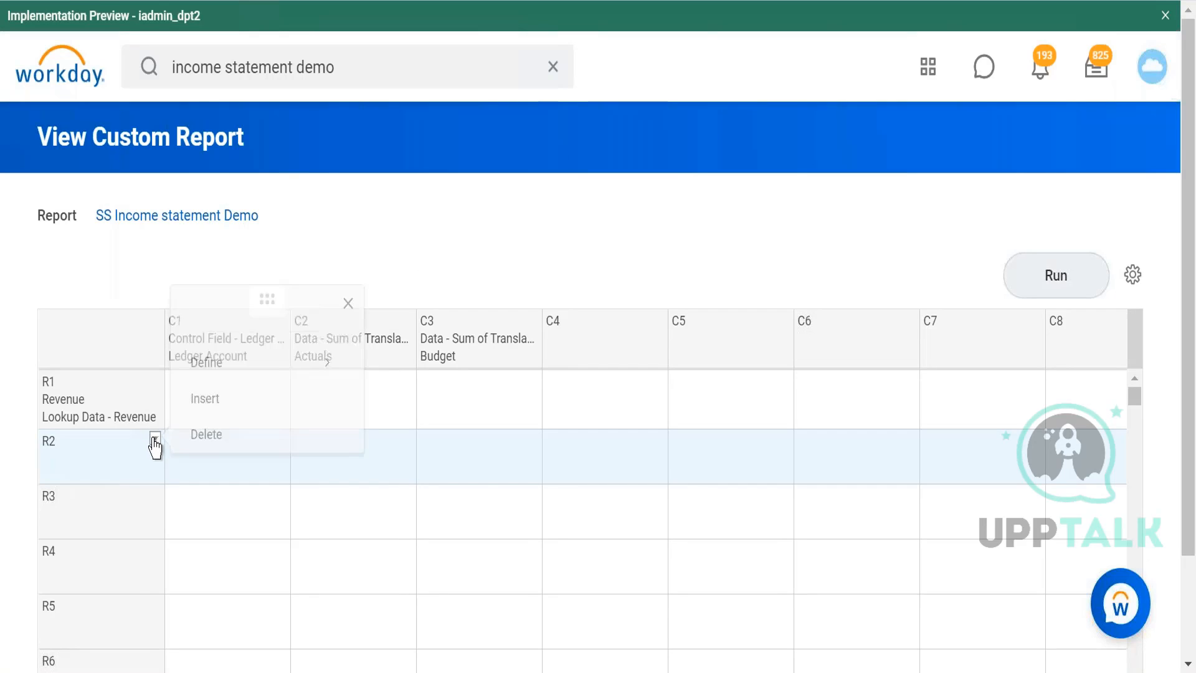
{"action": "mouse_move", "coordinate": [241, 369]}
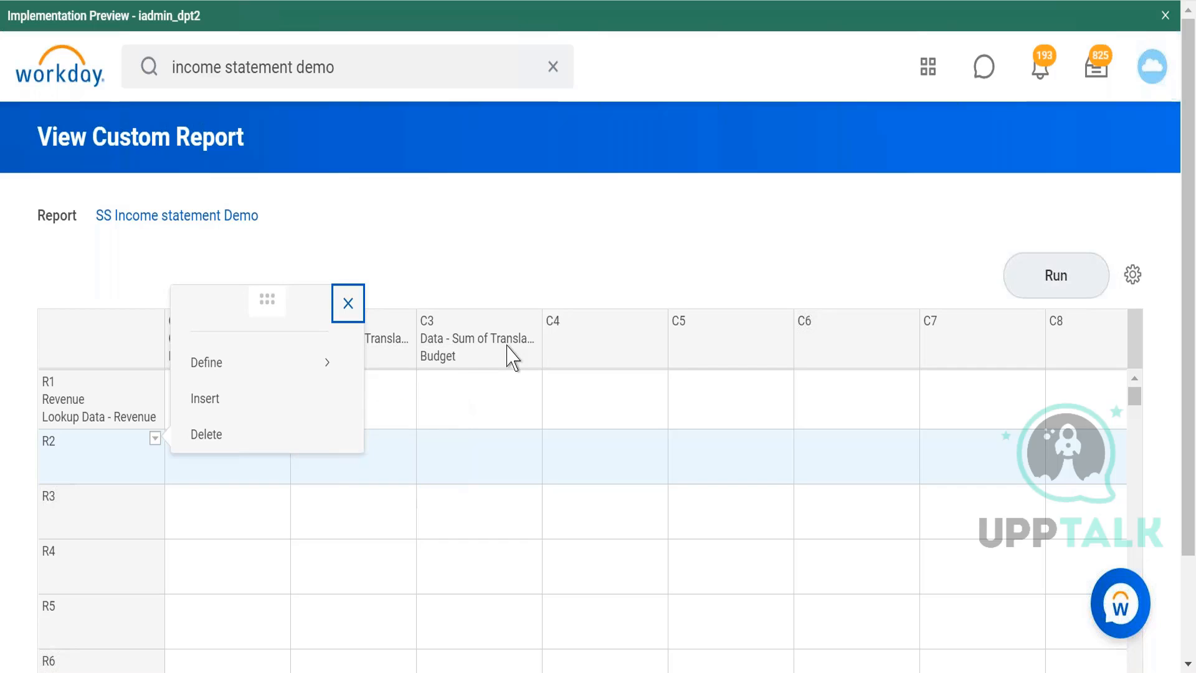
{"action": "mouse_move", "coordinate": [323, 372]}
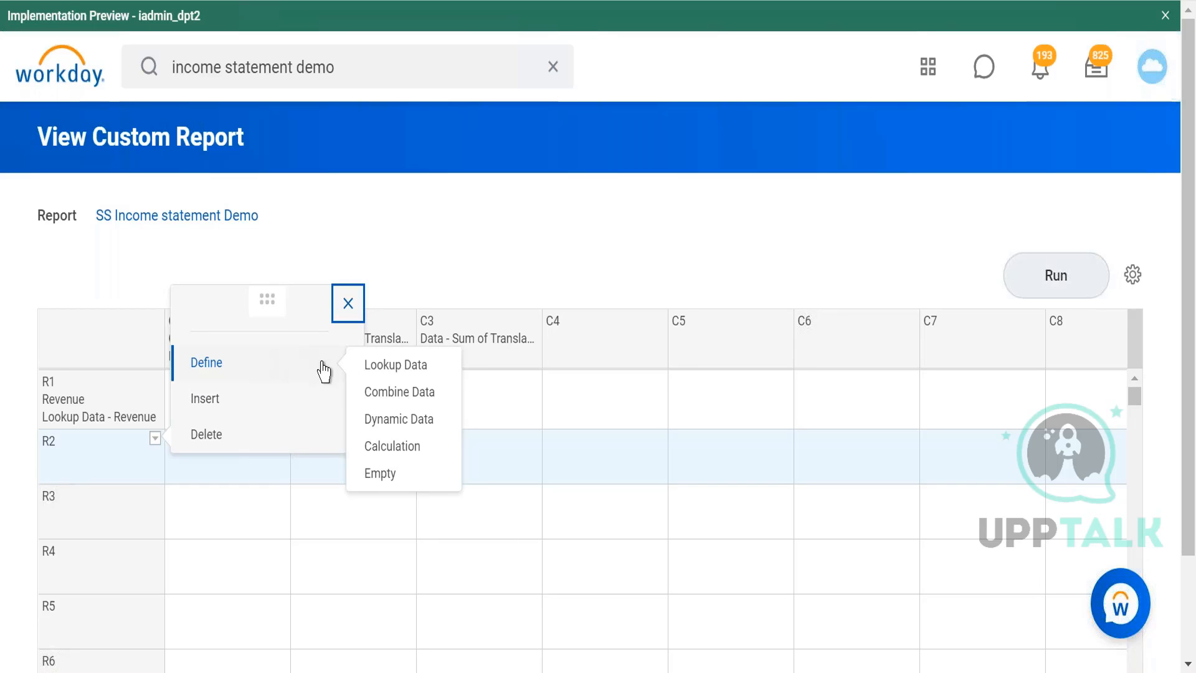
{"action": "left_click", "coordinate": [389, 366]}
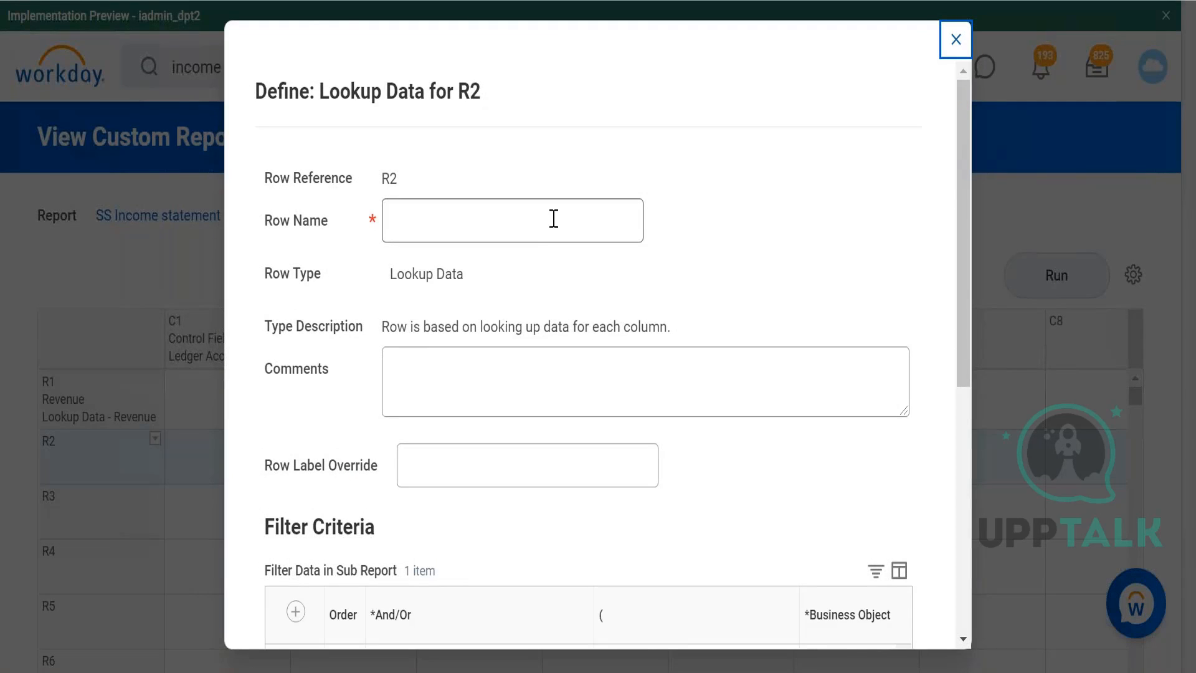
{"action": "left_click", "coordinate": [554, 218]}
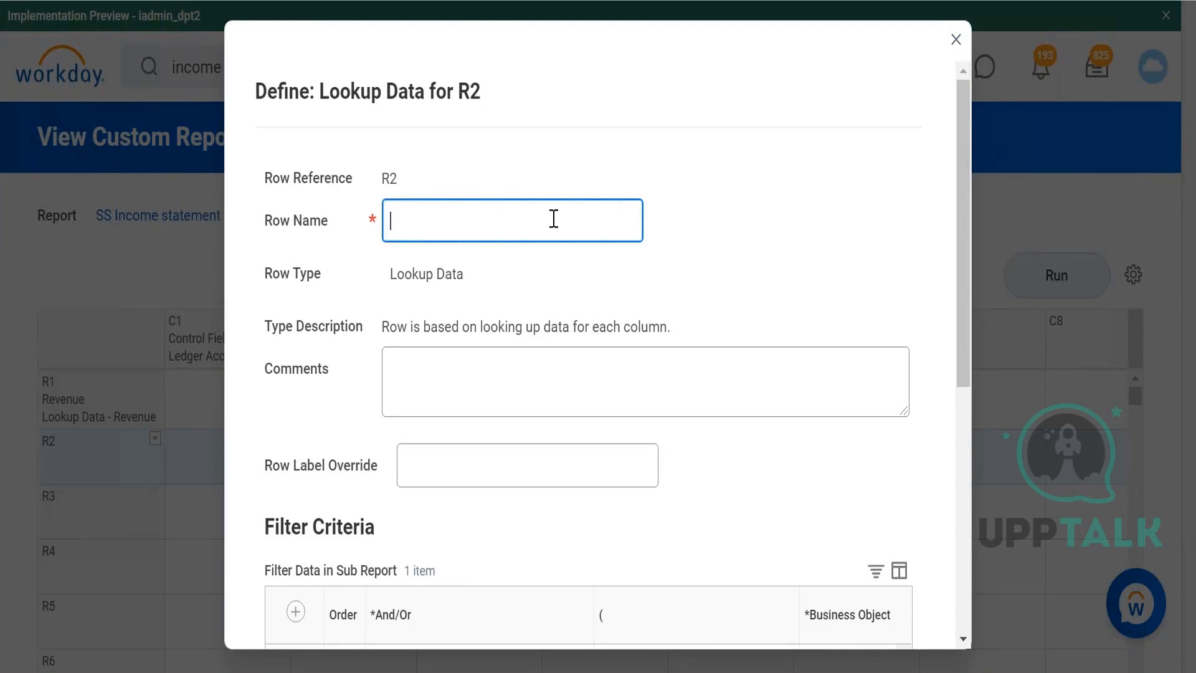
{"action": "type", "text": "Cost of sales"}
{"action": "left_click", "coordinate": [576, 461]}
{"action": "type", "text": "Cost"}
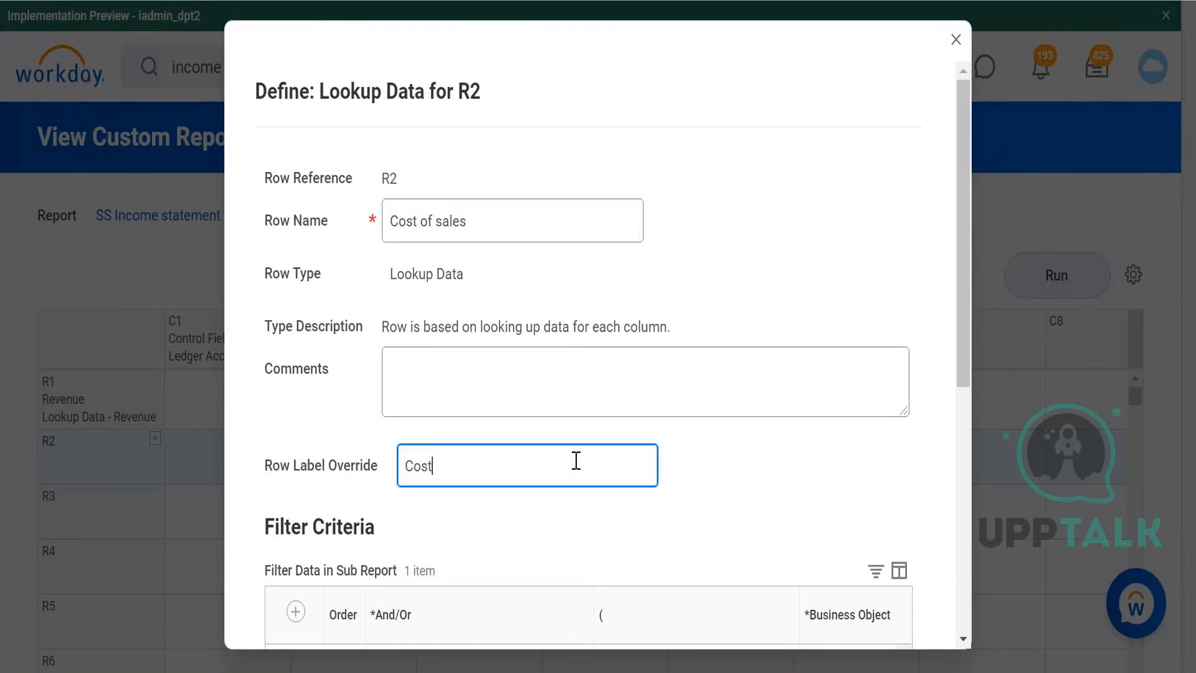
{"action": "type", "text": " of Sales"}
Add every 5100:Billable Travel Expenses account to the value of R2's "in the selection list" filter criterion.
{"action": "scroll", "coordinate": [649, 468], "scroll_direction": "down", "scroll_amount": 2}
{"action": "scroll", "coordinate": [649, 468], "scroll_direction": "down", "scroll_amount": 5}
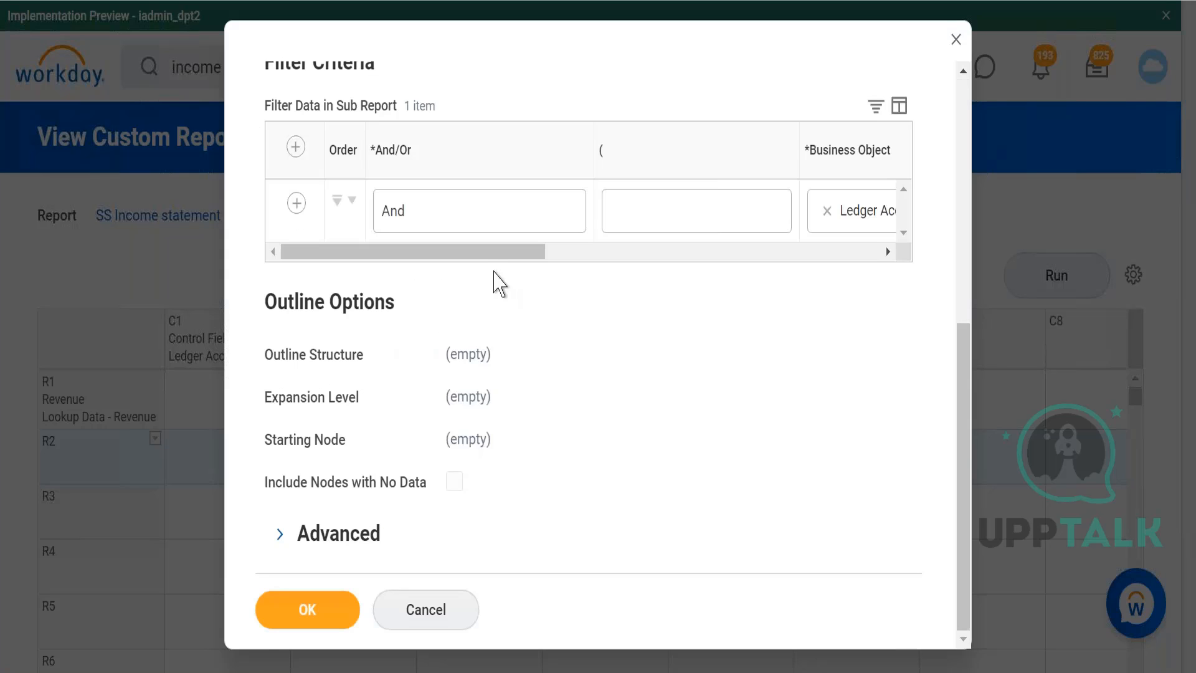
{"action": "left_click_drag", "start_coordinate": [480, 253], "coordinate": [796, 255]}
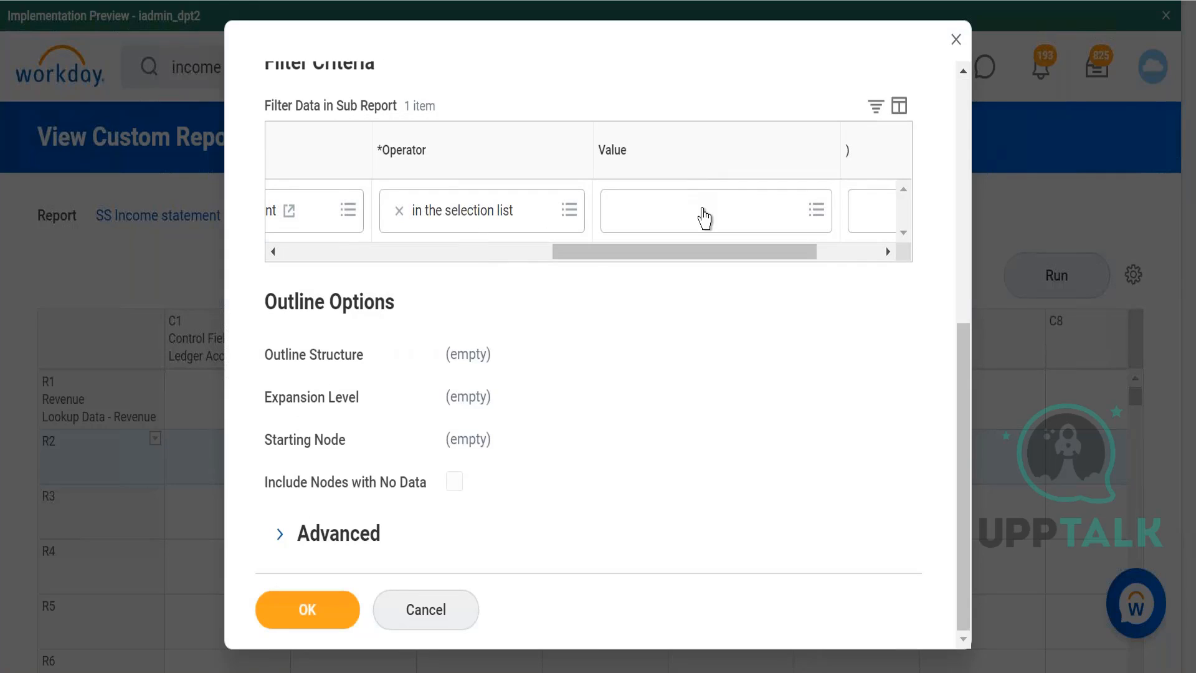
{"action": "left_click", "coordinate": [705, 218]}
{"action": "type", "text": "5100"}
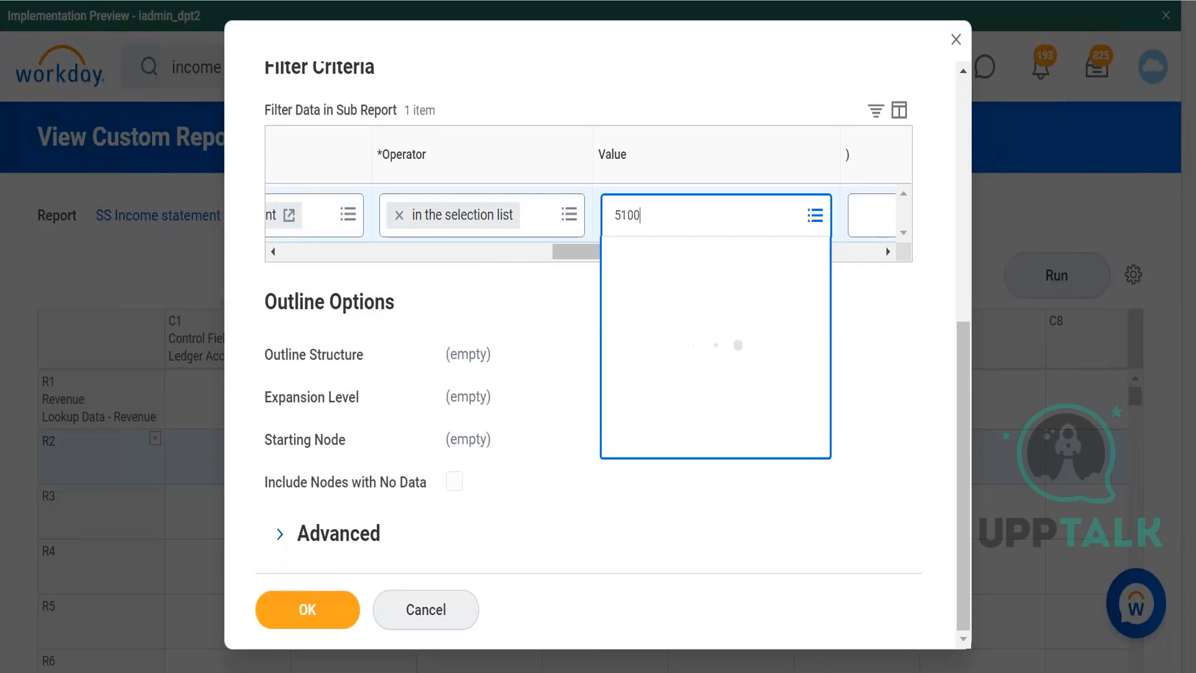
{"action": "type", "text": " travel exp"}
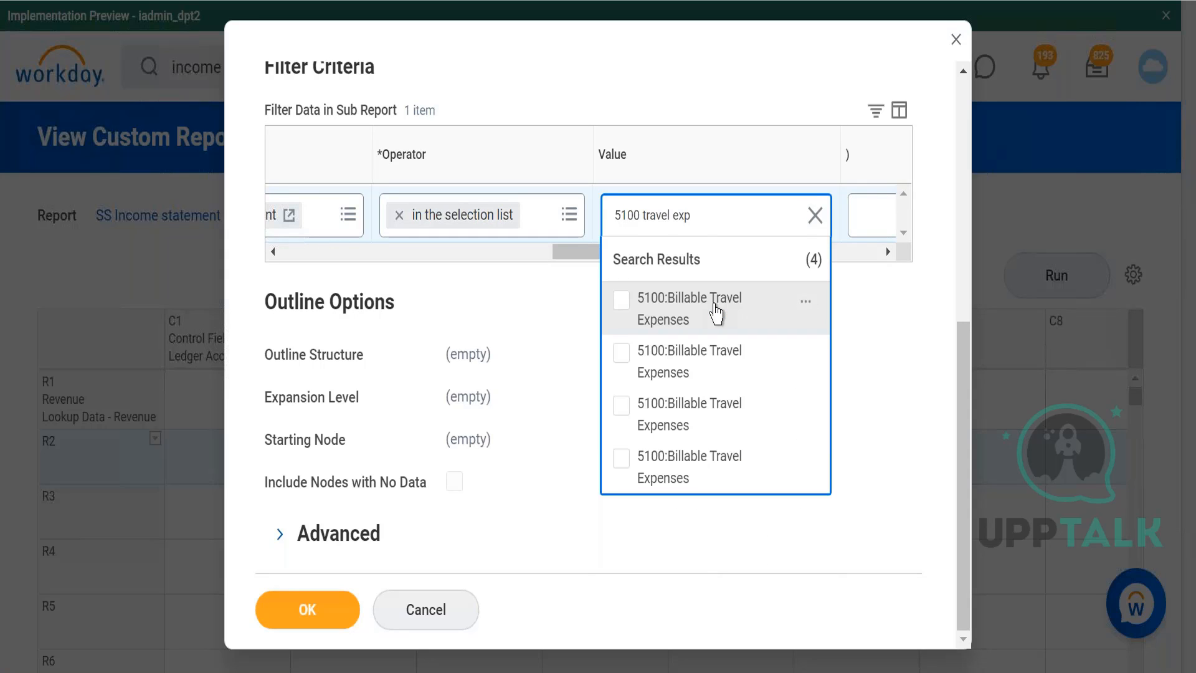
{"action": "key", "text": "ctrl+a"}
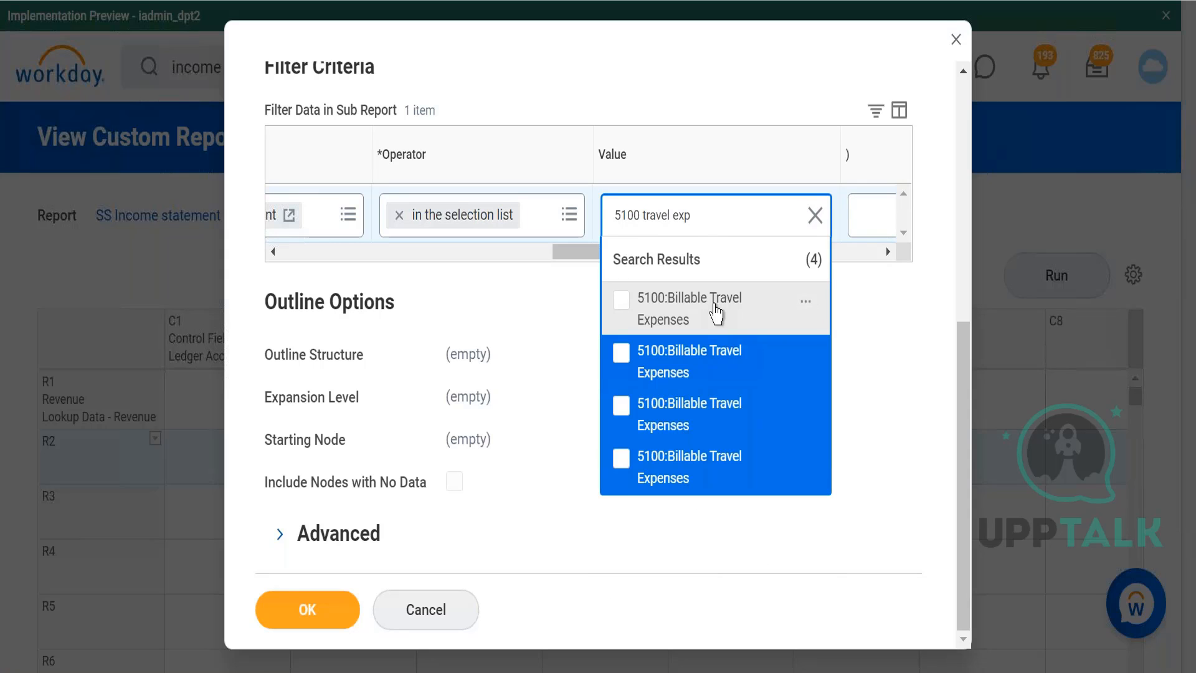
{"action": "left_click", "coordinate": [717, 311]}
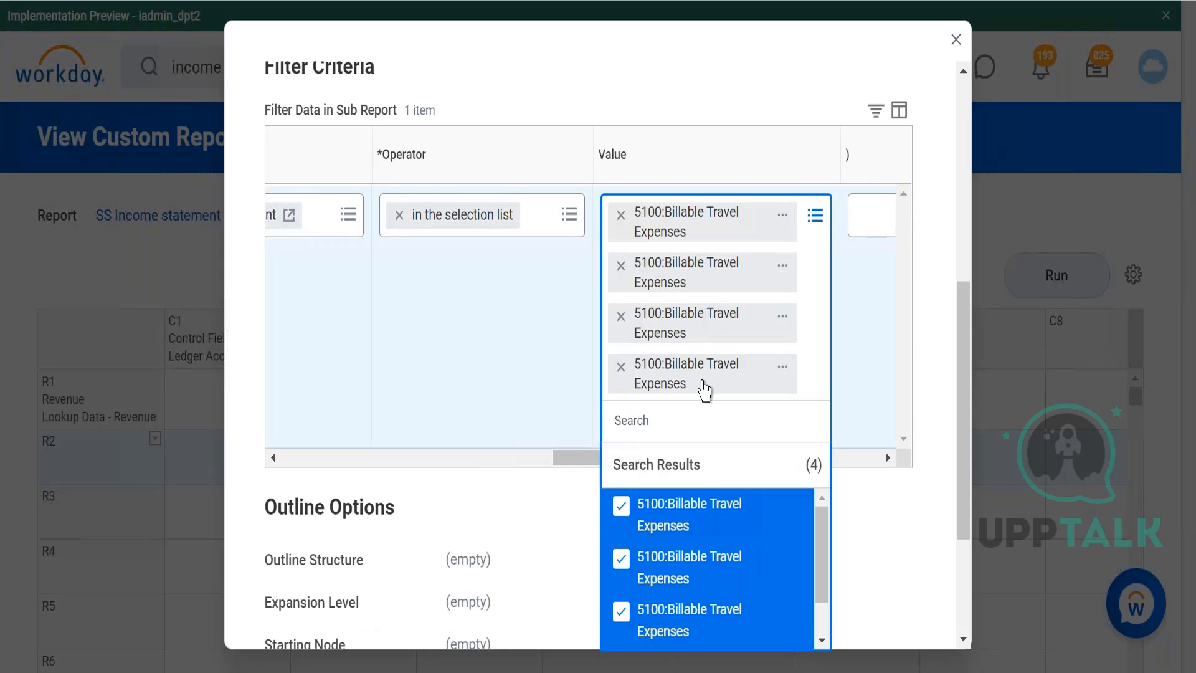
Add every 5900:Purchase Discounts account to the same filter value and save the R2 row definition.
{"action": "type", "text": "5900 purchase"}
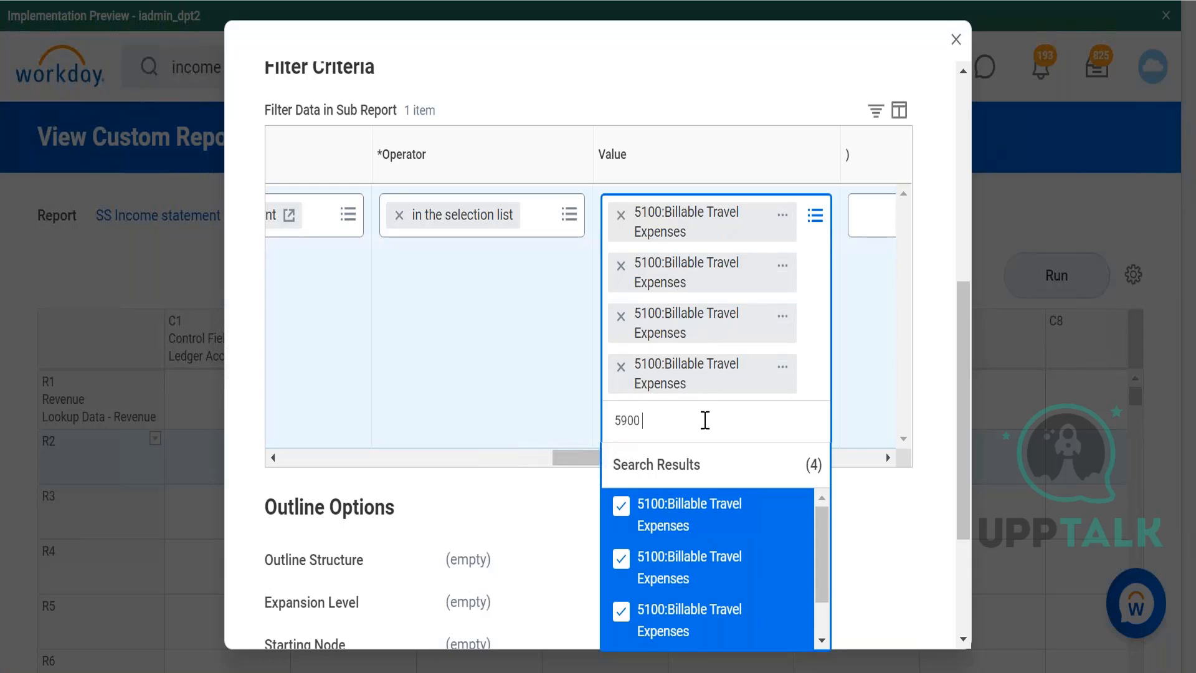
{"action": "type", "text": " disc"}
{"action": "key", "text": "Return"}
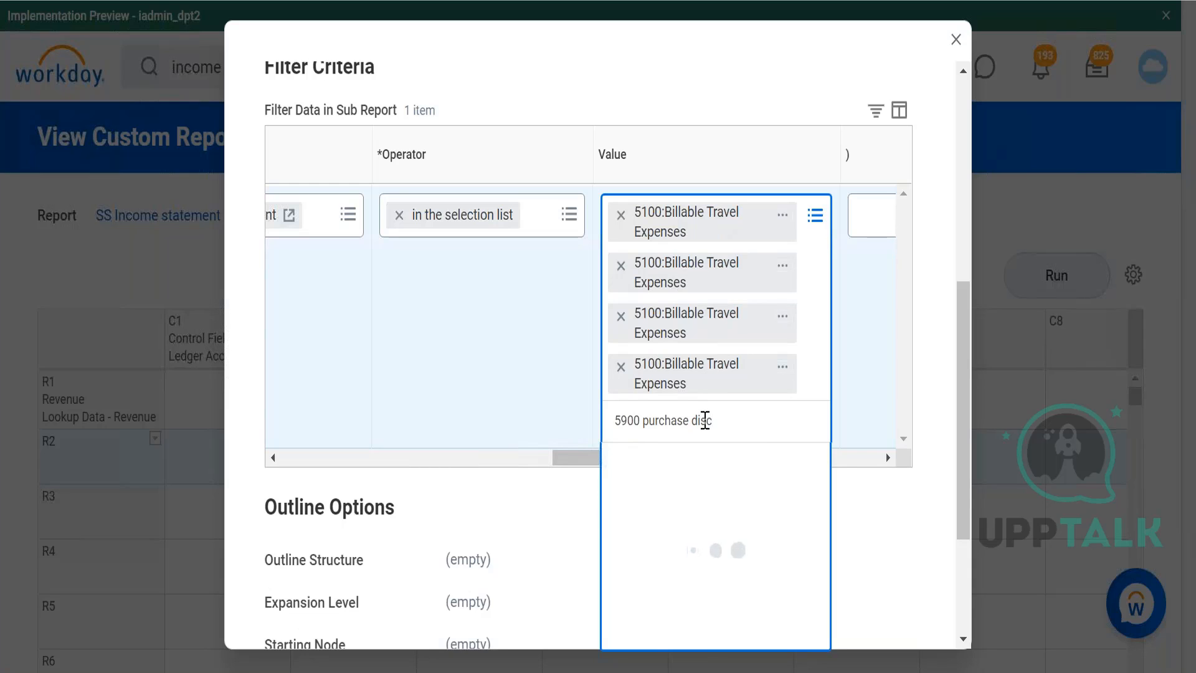
{"action": "key", "text": "ctrl+a"}
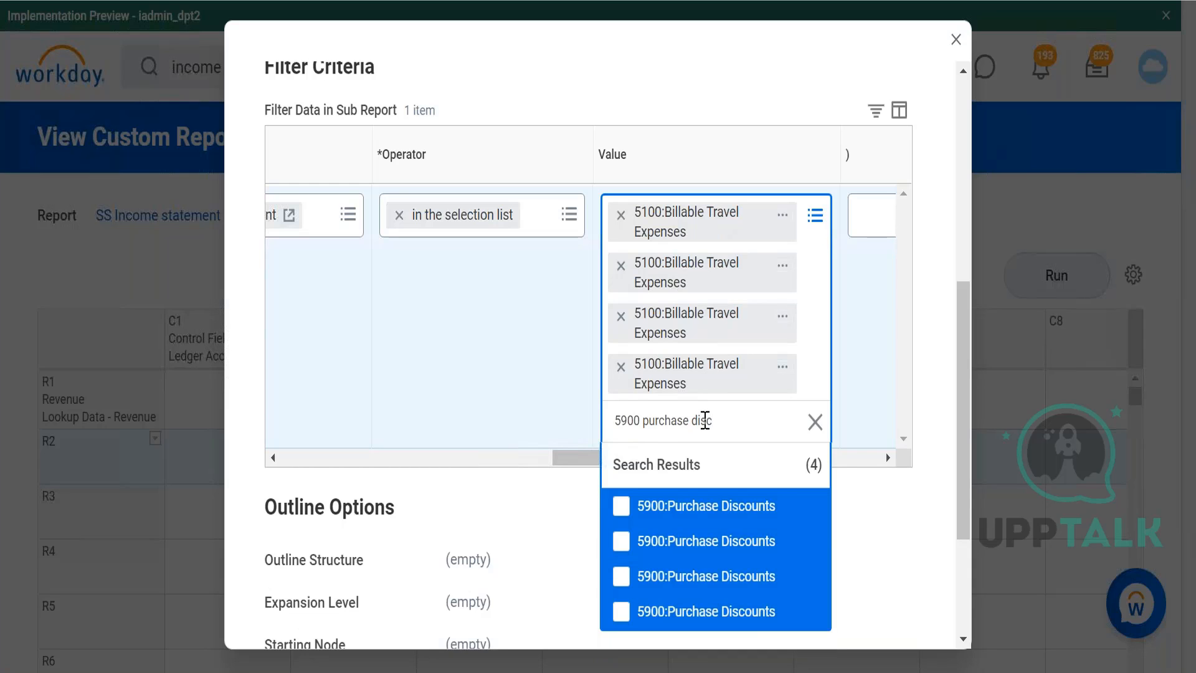
{"action": "key", "text": "Return"}
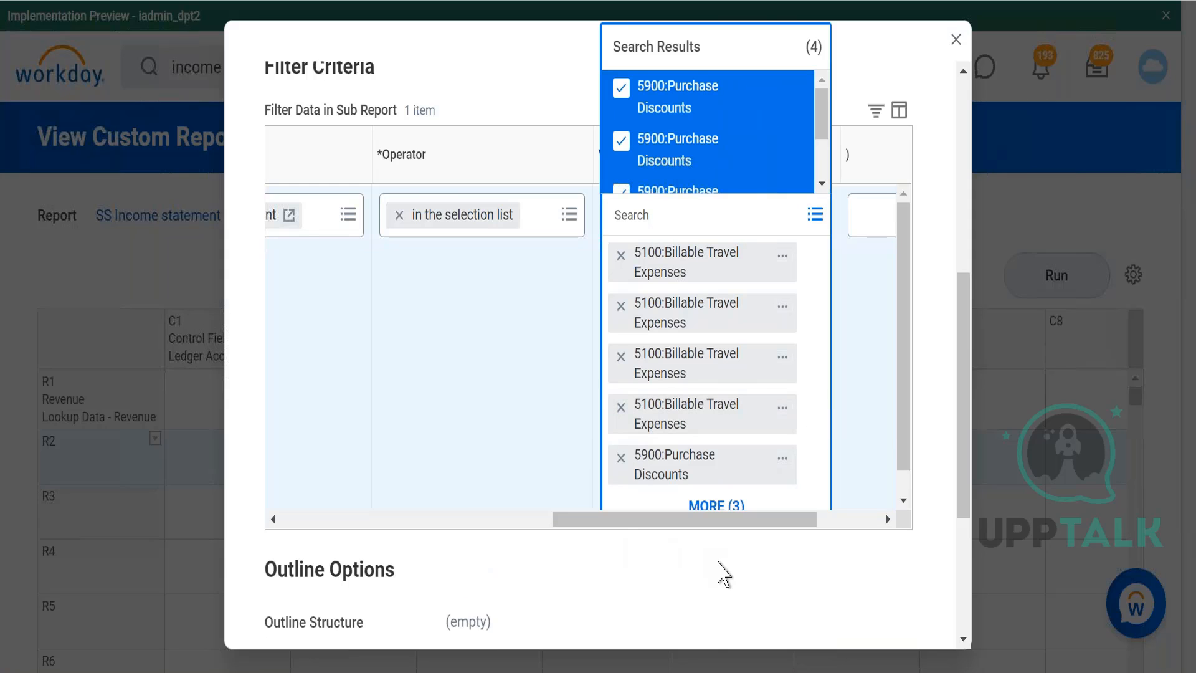
{"action": "left_click", "coordinate": [836, 513]}
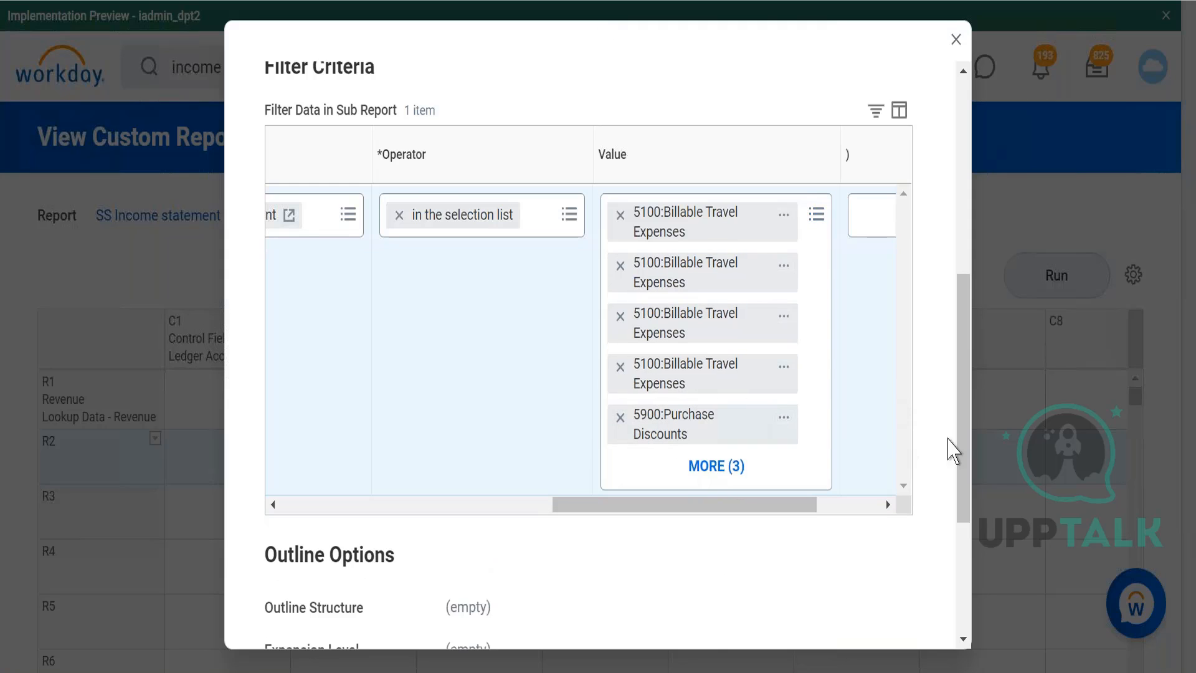
{"action": "left_click_drag", "start_coordinate": [968, 426], "coordinate": [964, 574]}
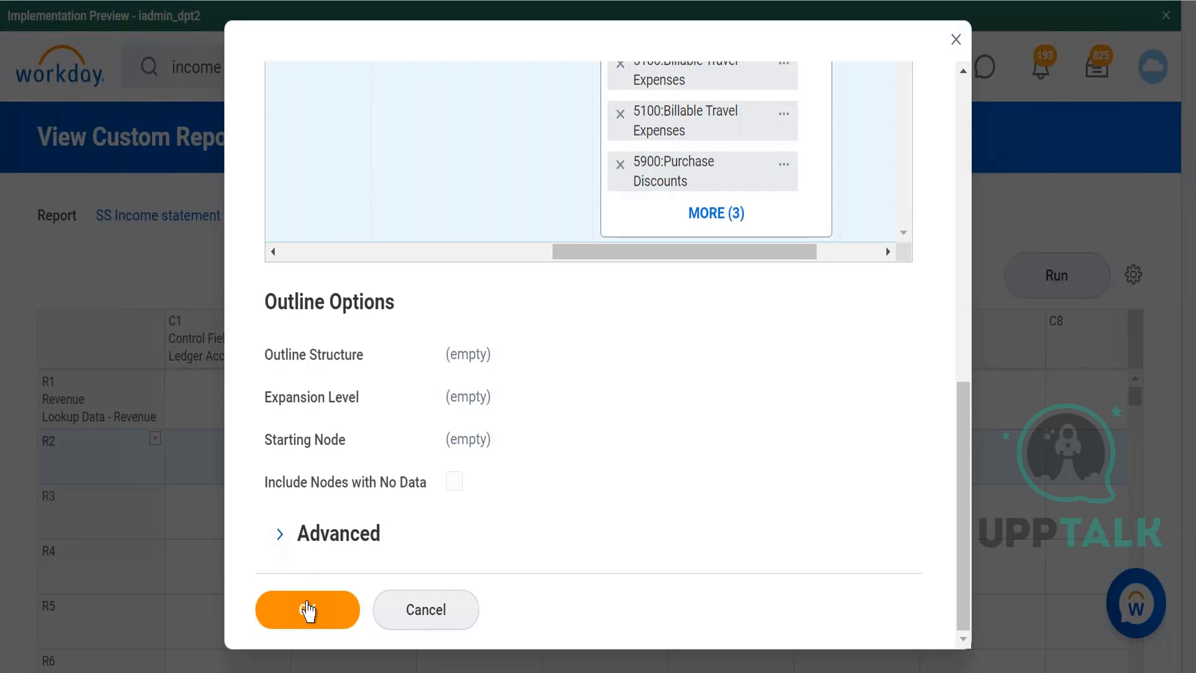
{"action": "left_click", "coordinate": [307, 611]}
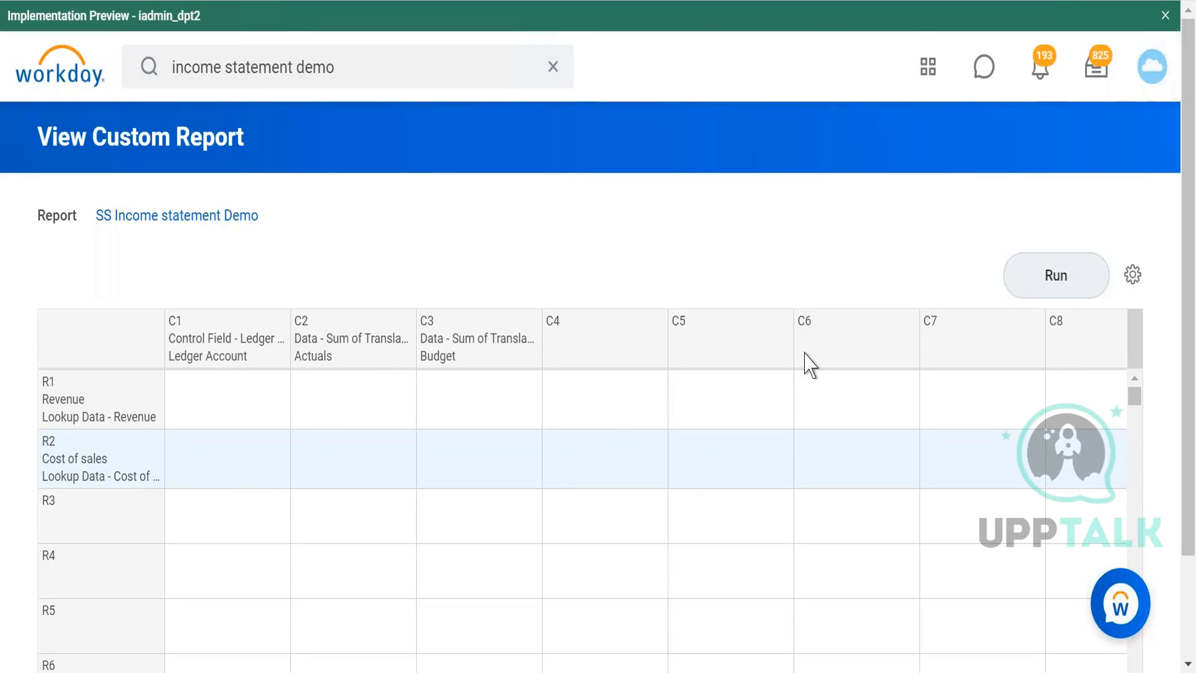
Run the report and set the first Company prompt to GMS USA Global Modern Services, Inc. (USA) Company.
{"action": "left_click", "coordinate": [1024, 272]}
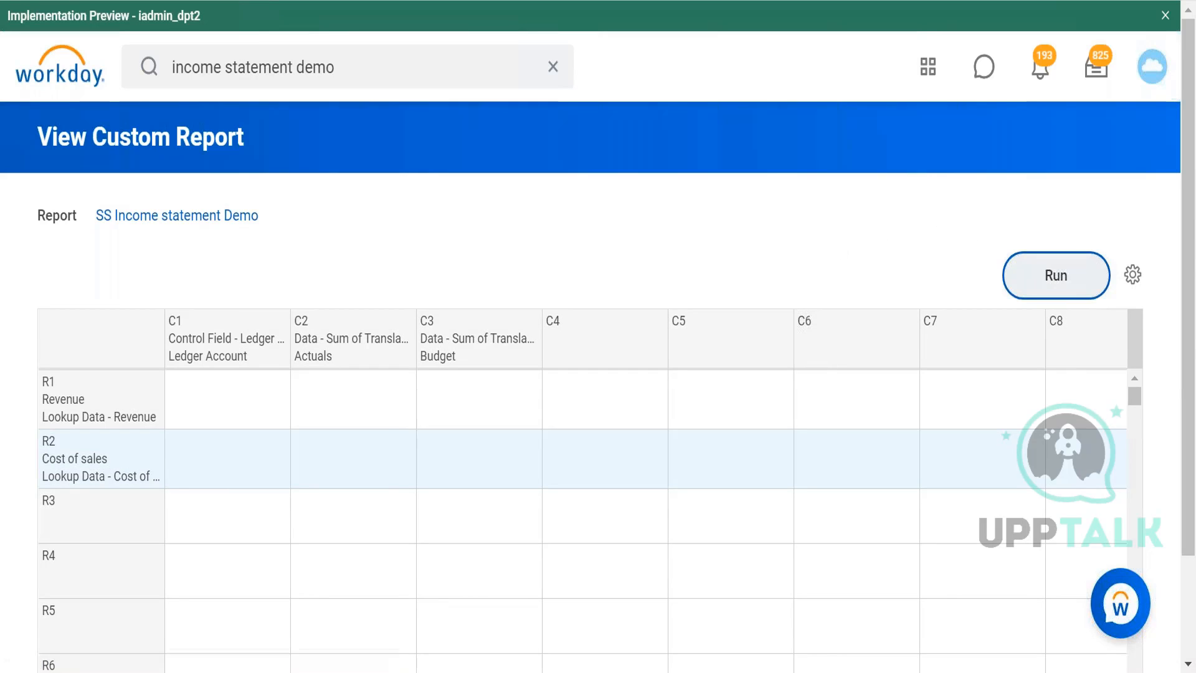
{"action": "left_click", "coordinate": [366, 218]}
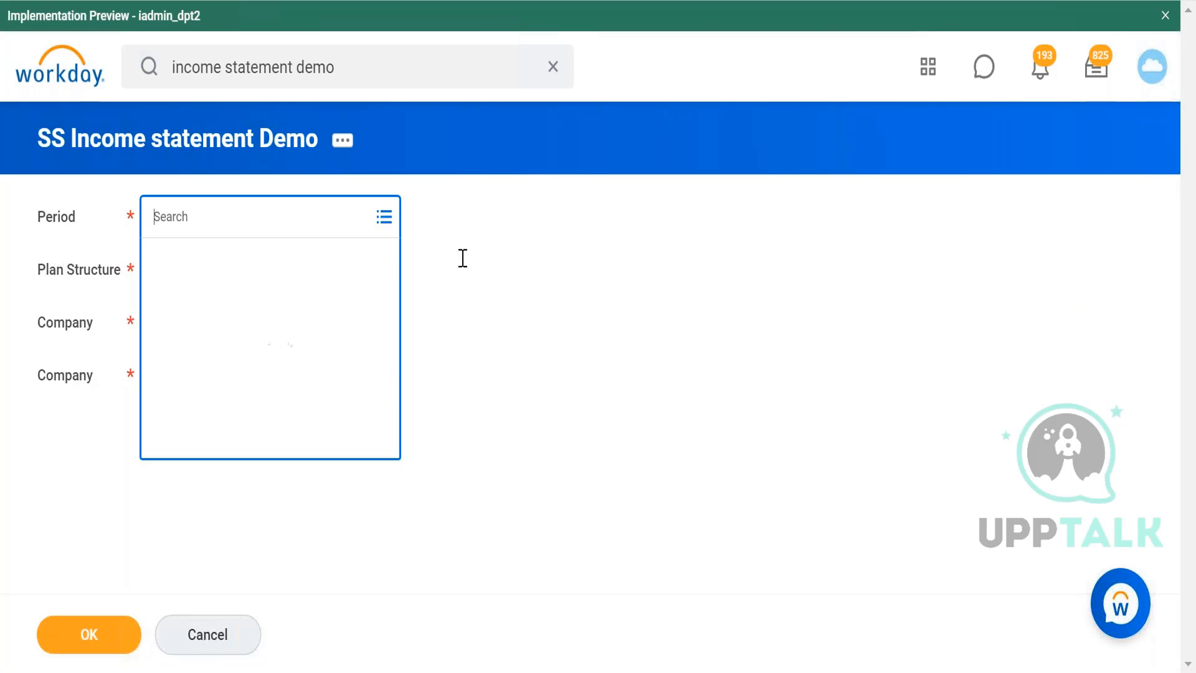
{"action": "left_click", "coordinate": [484, 303]}
{"action": "left_click", "coordinate": [299, 336]}
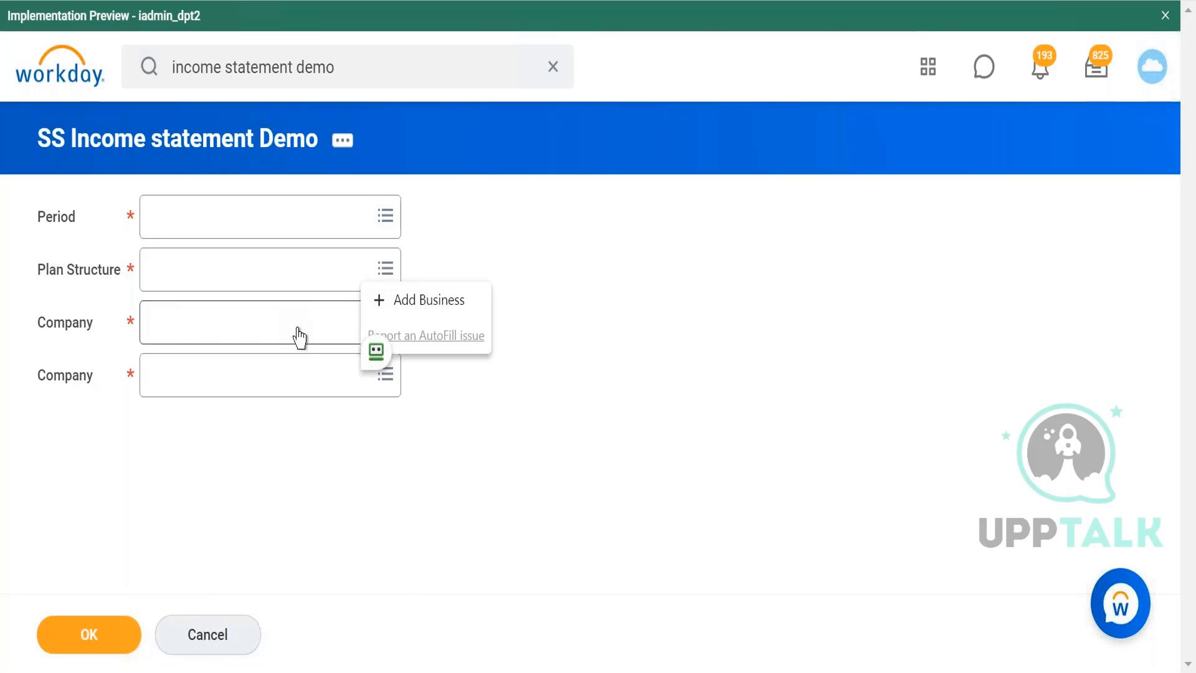
{"action": "type", "text": "glo"}
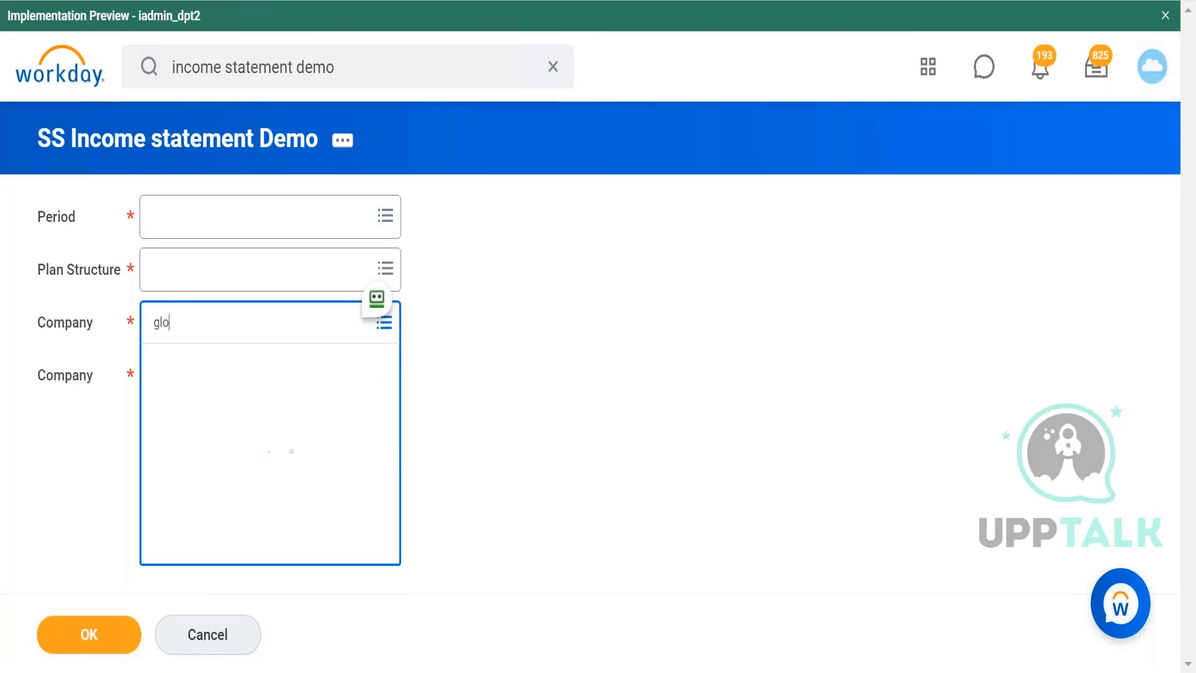
{"action": "type", "text": "bal modern isa"}
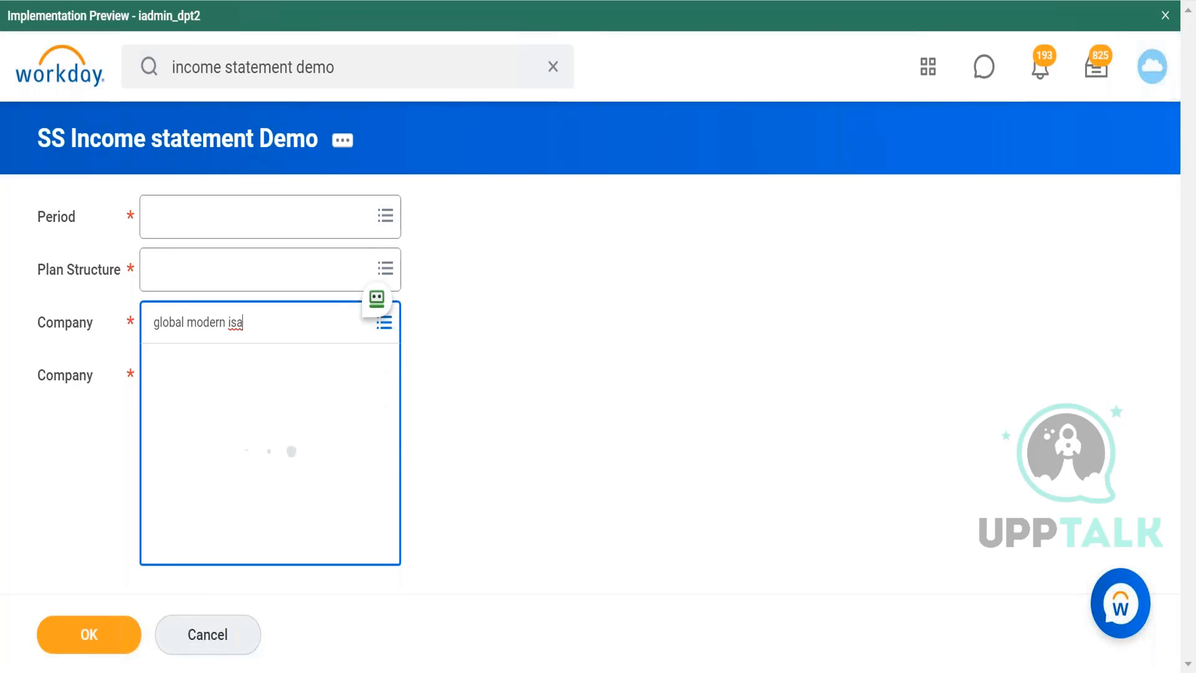
{"action": "key", "text": "BackSpace"}
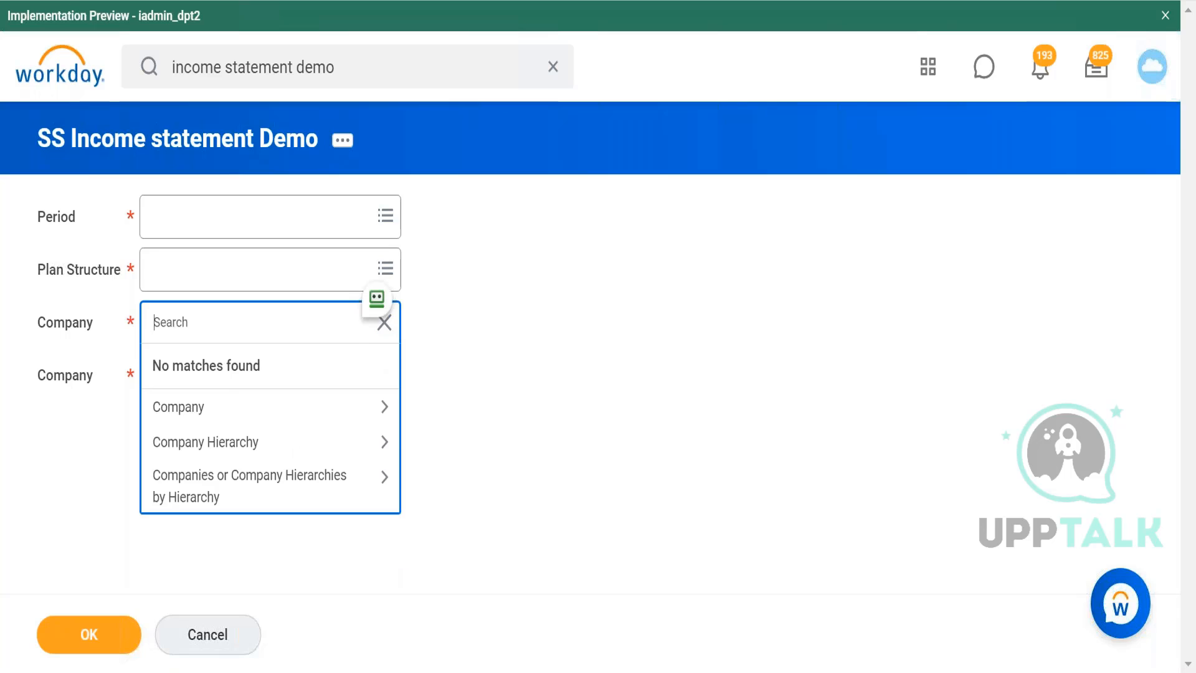
{"action": "type", "text": "global modern usa"}
{"action": "key", "text": "Return"}
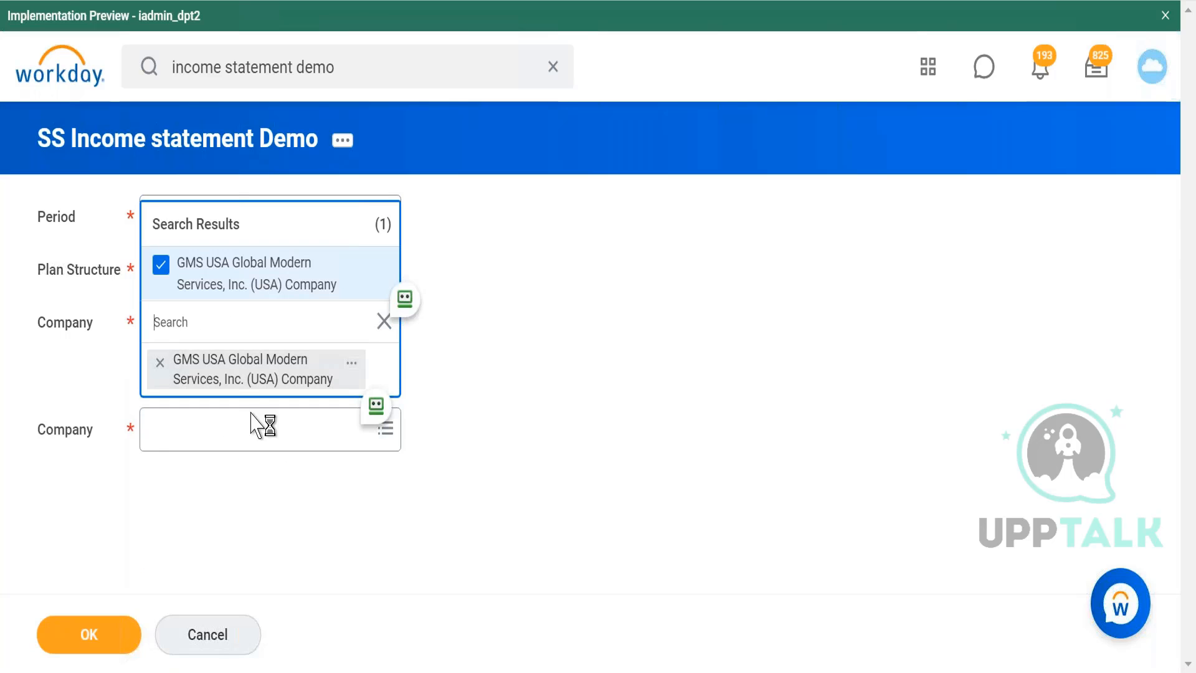
Set the second Company prompt to GMS USA Global Modern Services, Inc. (USA) Company as well.
{"action": "left_click", "coordinate": [256, 426]}
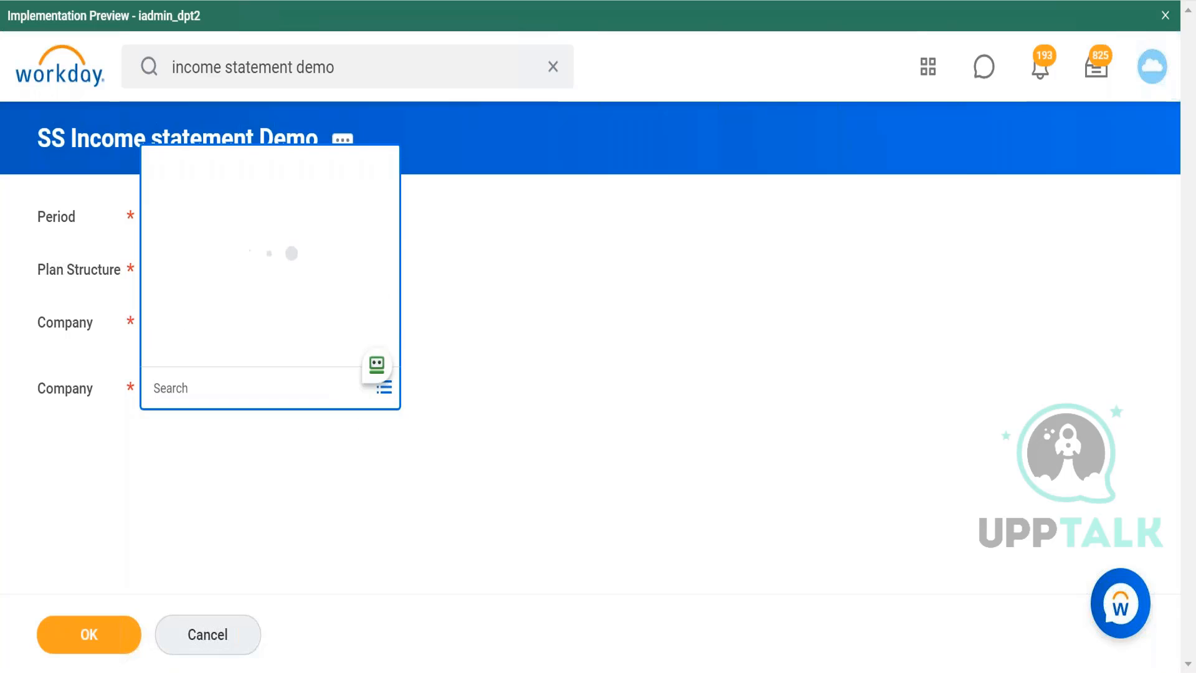
{"action": "type", "text": "global modern usa"}
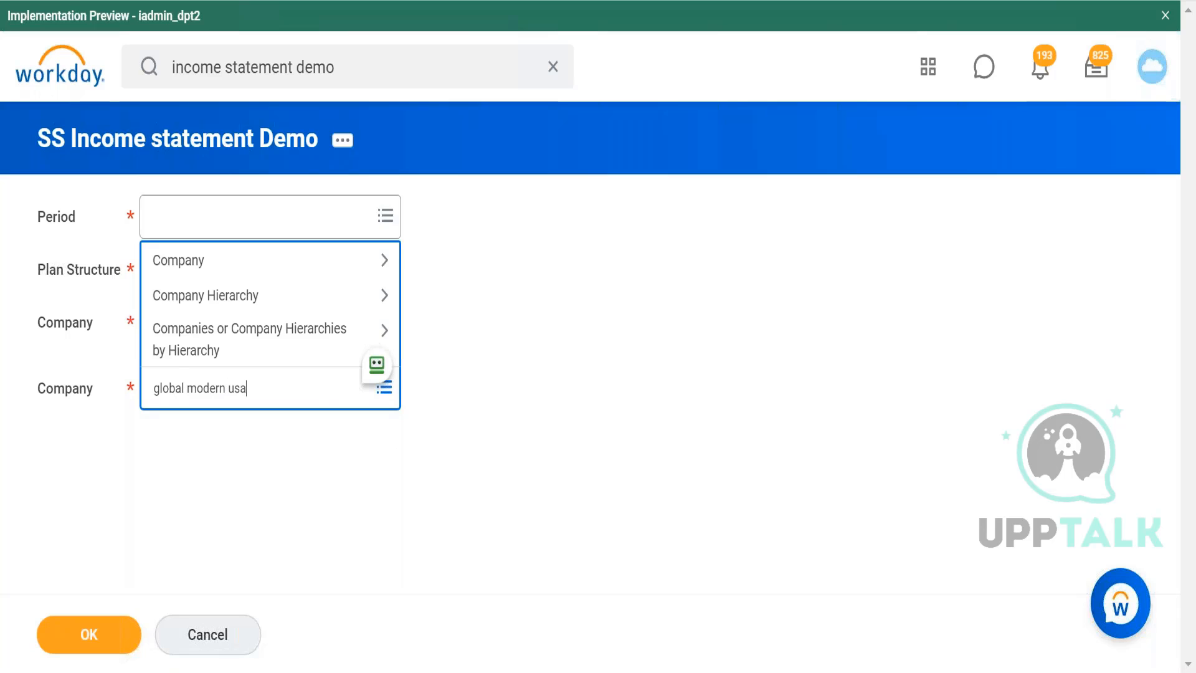
{"action": "key", "text": "Return"}
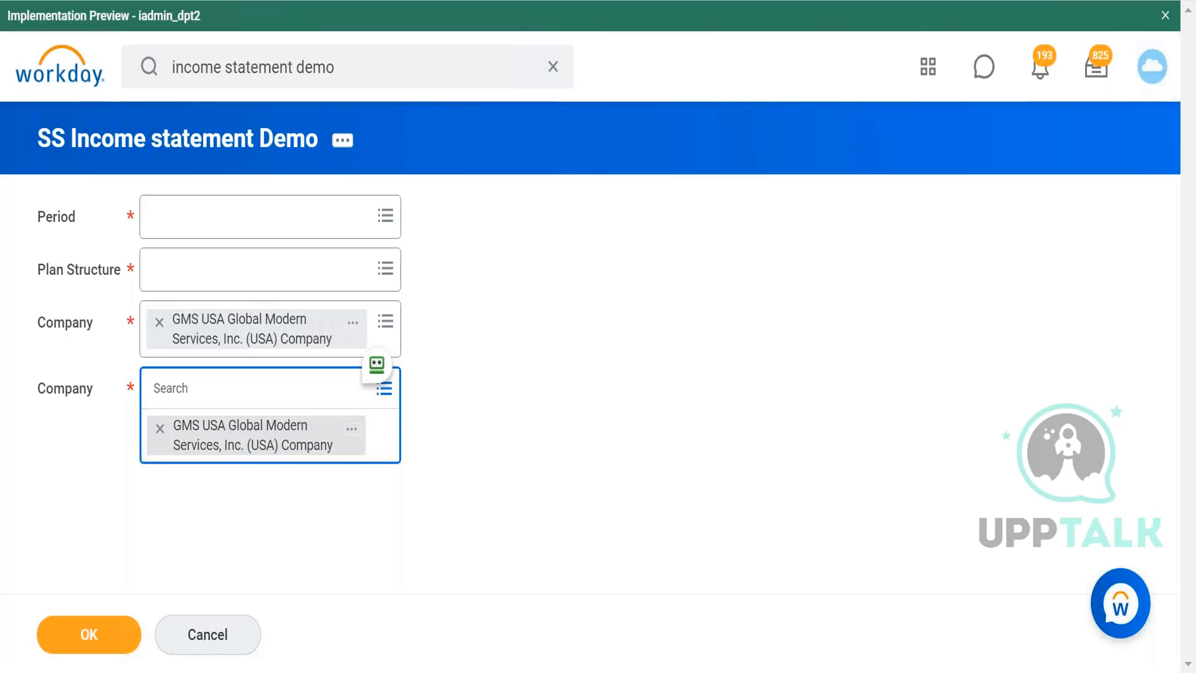
Set the report's Plan Structure prompt to Budget from the Financial/Position Budget Structures for Company.
{"action": "left_click", "coordinate": [293, 273]}
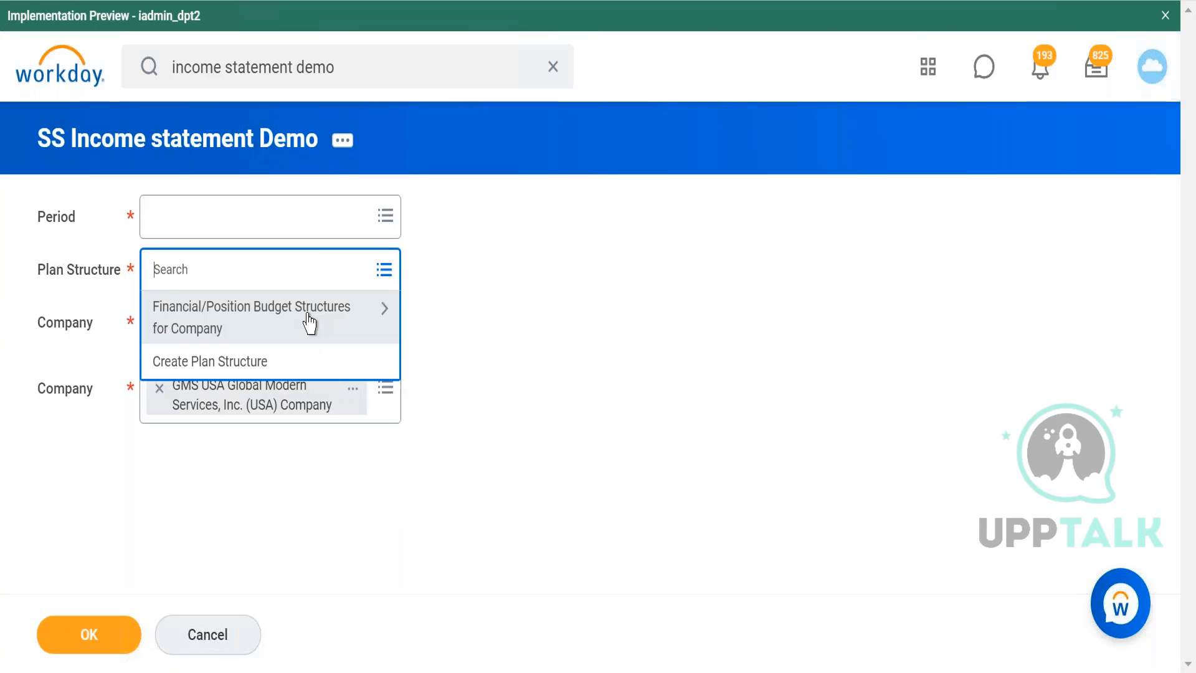
{"action": "left_click", "coordinate": [310, 324]}
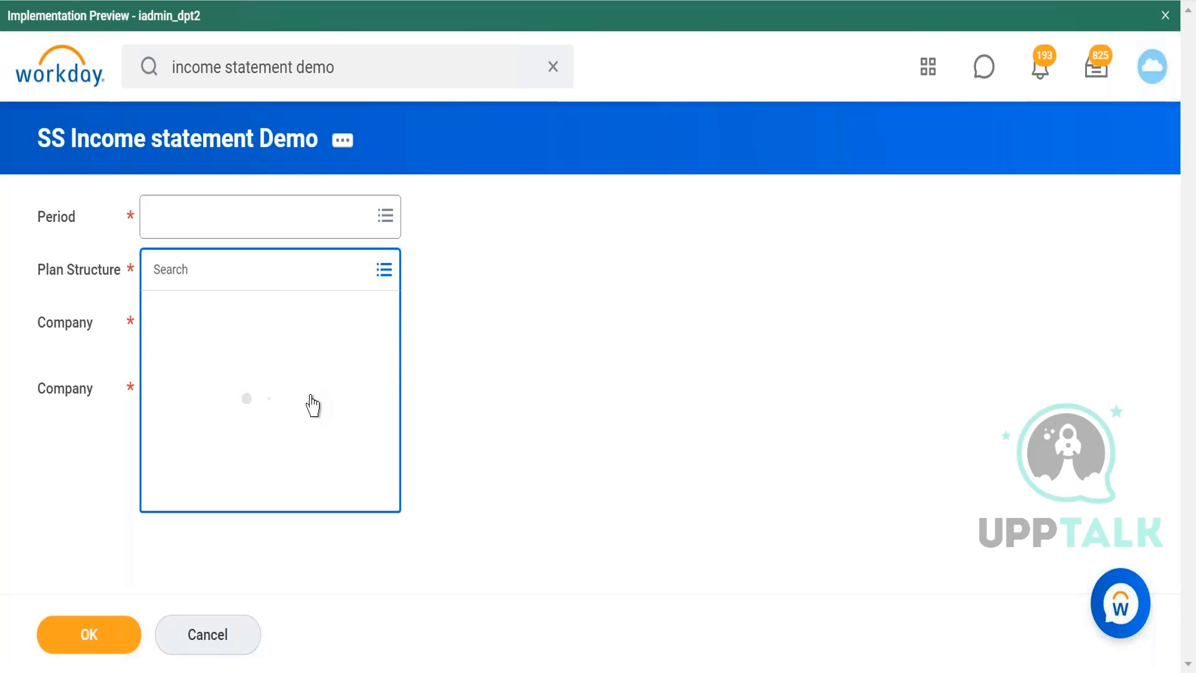
{"action": "left_click", "coordinate": [337, 365]}
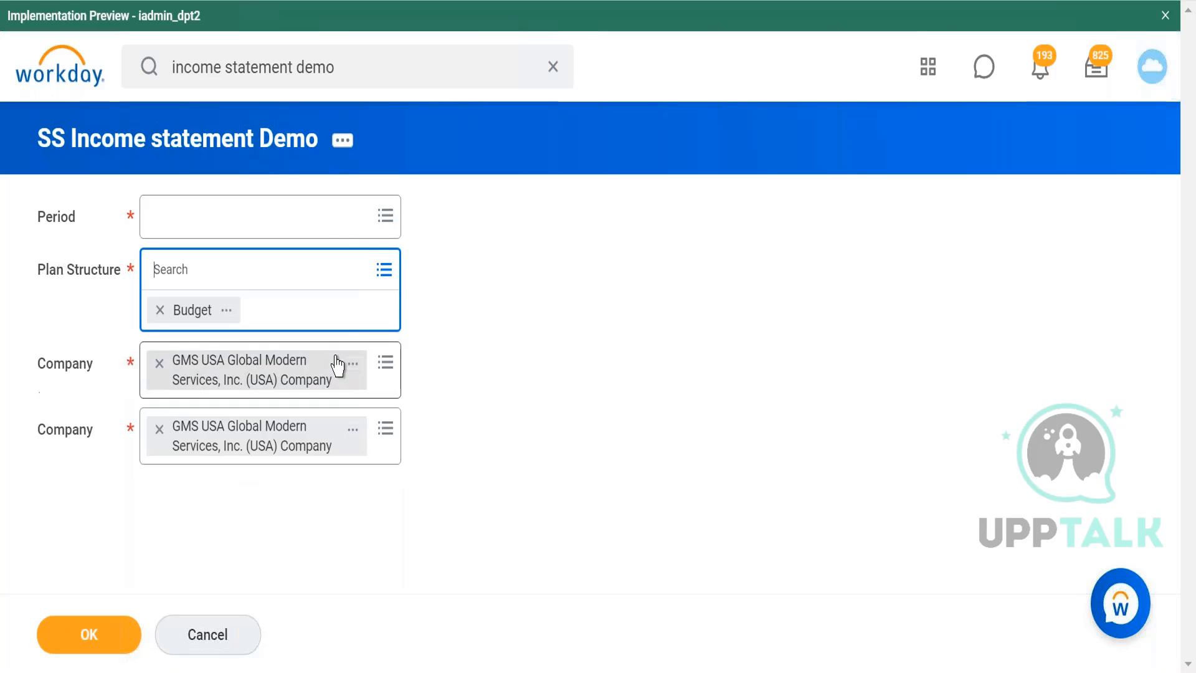
Set the Period prompt to FY2021 - May from the current and prior periods and run the report.
{"action": "left_click", "coordinate": [339, 236]}
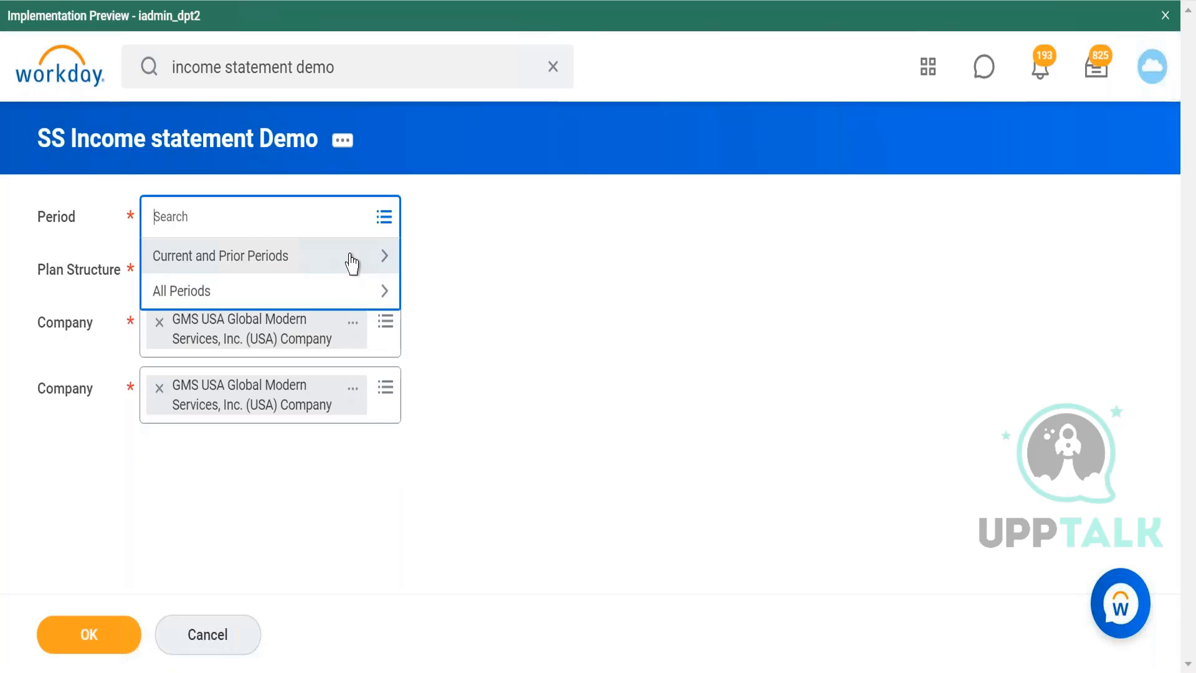
{"action": "left_click", "coordinate": [350, 256]}
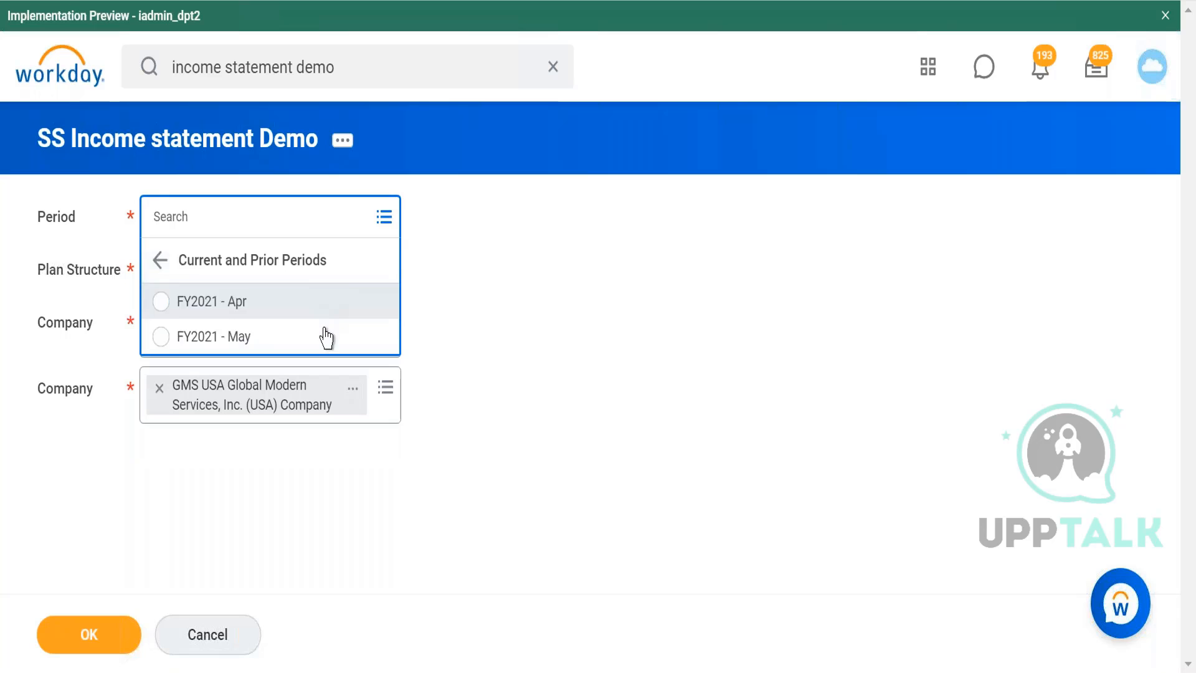
{"action": "left_click", "coordinate": [327, 343]}
{"action": "left_click", "coordinate": [90, 636]}
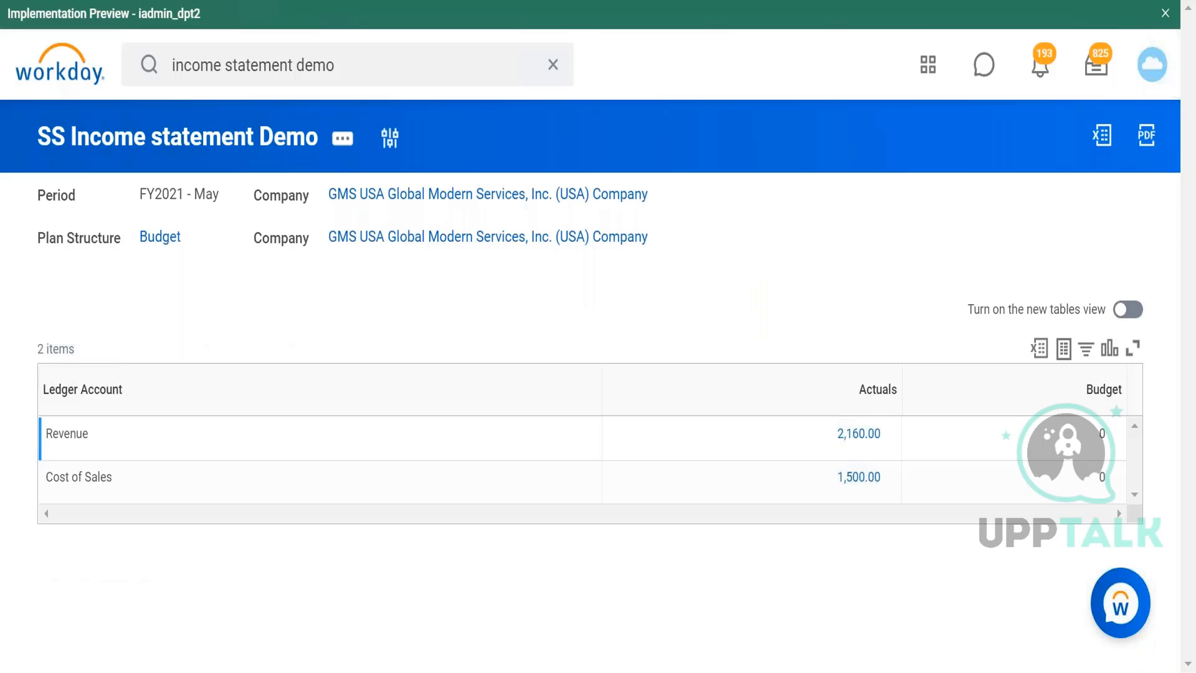
Open the SS Income statement Demo custom report for editing from its results page.
{"action": "left_click", "coordinate": [342, 139]}
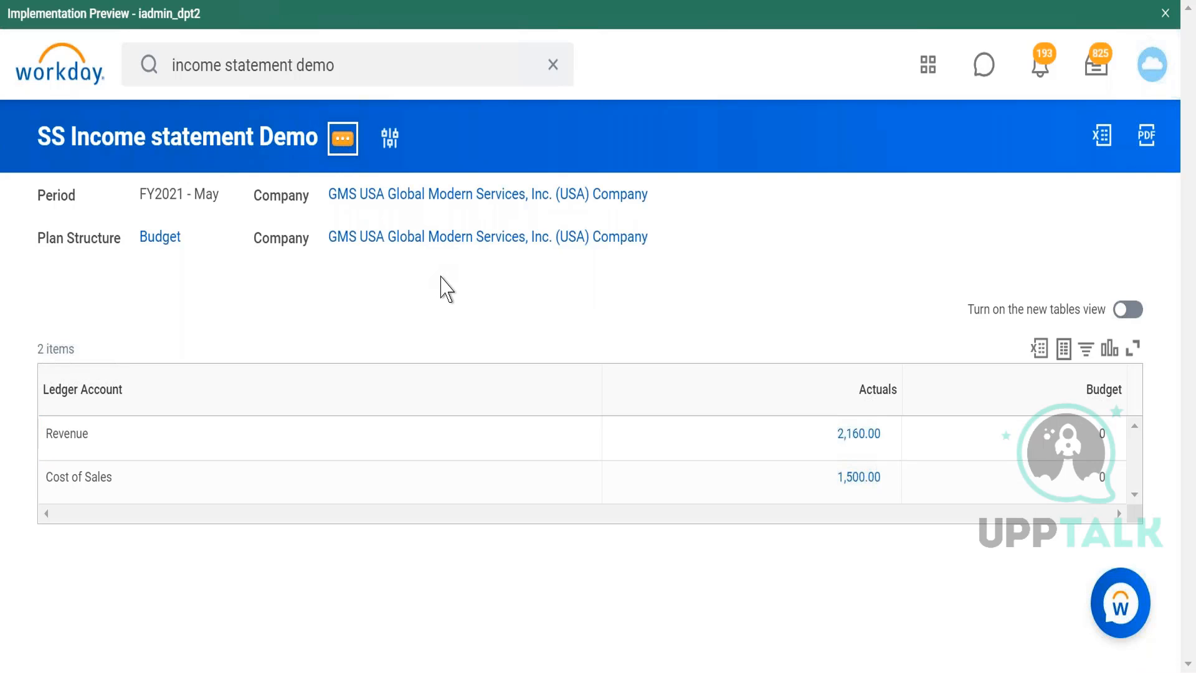
{"action": "mouse_move", "coordinate": [530, 224]}
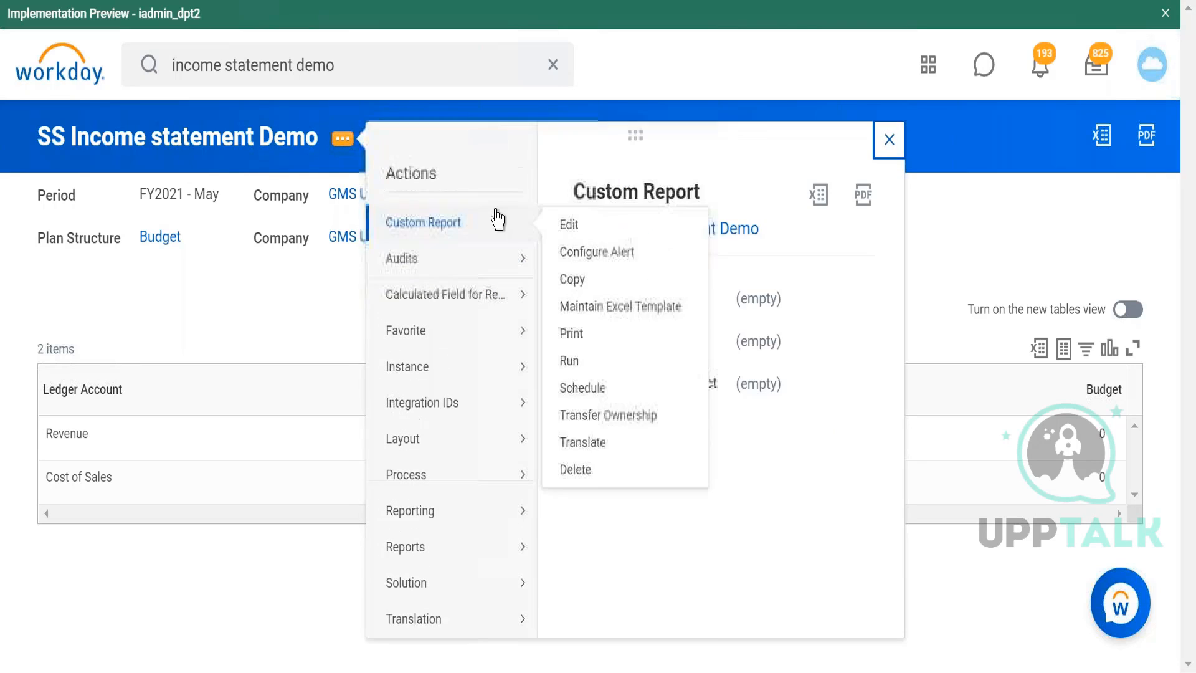
{"action": "left_click", "coordinate": [570, 227]}
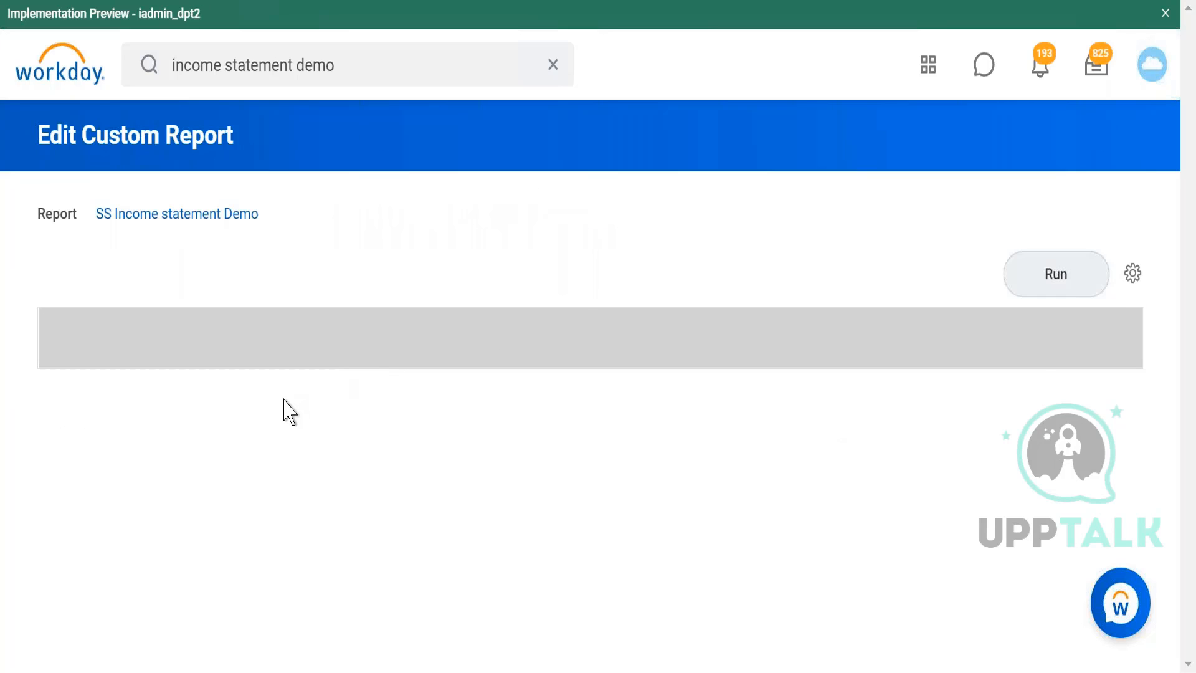
Define row R3 as a Calculation row and name it Gross Profit.
{"action": "mouse_move", "coordinate": [159, 508]}
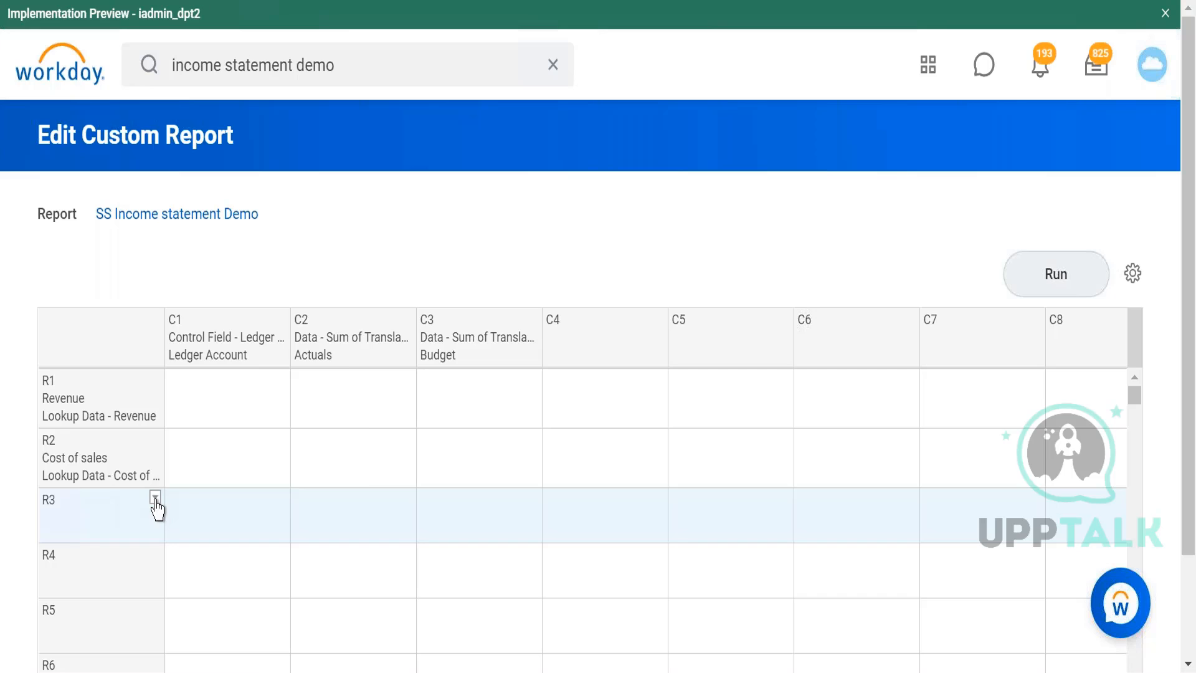
{"action": "left_click", "coordinate": [155, 497]}
{"action": "left_click", "coordinate": [329, 424]}
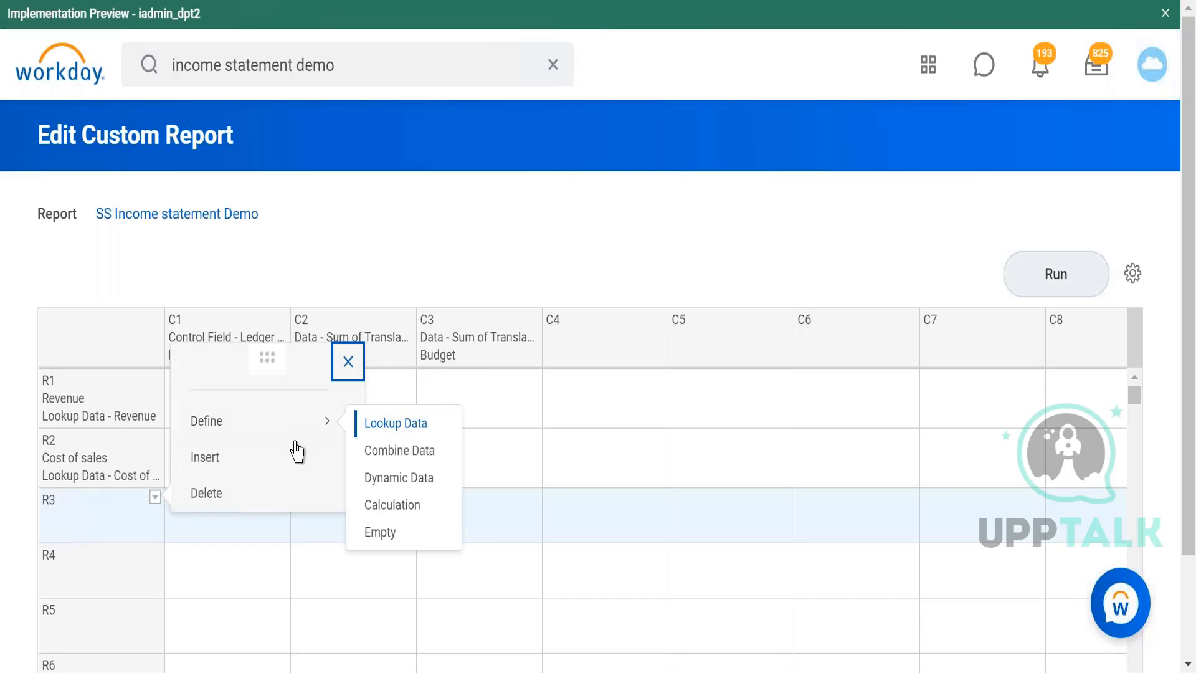
{"action": "left_click", "coordinate": [392, 506]}
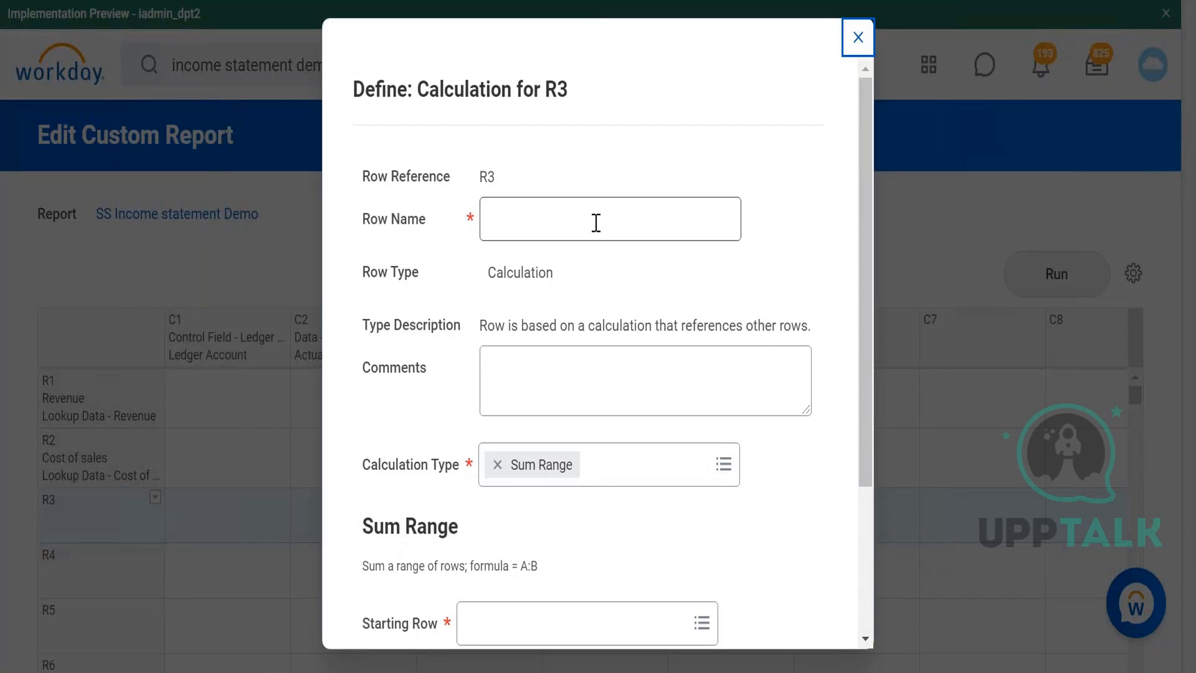
{"action": "left_click", "coordinate": [597, 225]}
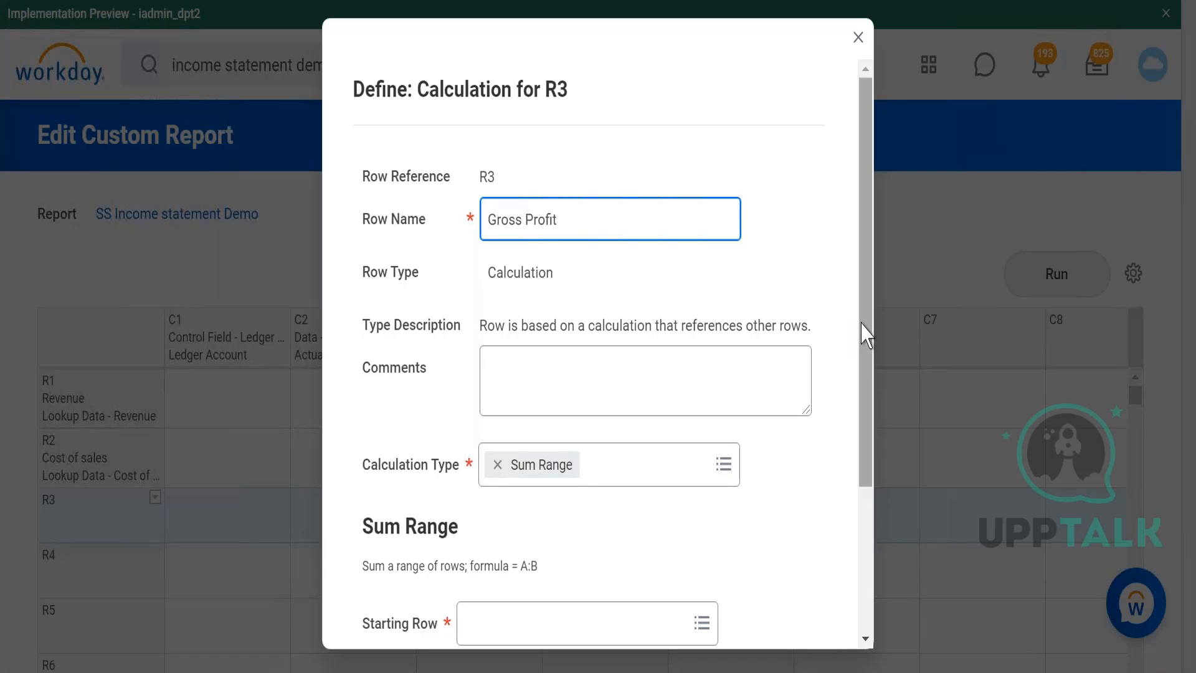
Keep R3's calculation type as Sum Range, with R1 (Revenue) as starting row and R2 (Cost of sales) as ending row.
{"action": "left_click_drag", "start_coordinate": [862, 366], "coordinate": [870, 494]}
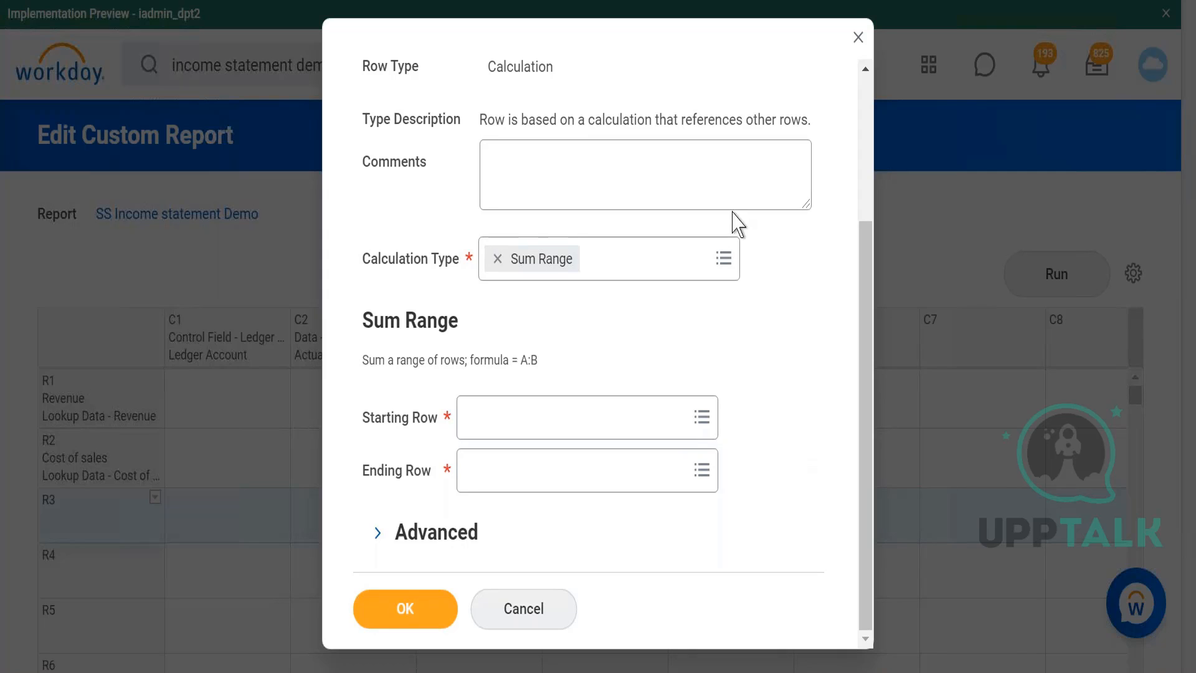
{"action": "left_click", "coordinate": [708, 265]}
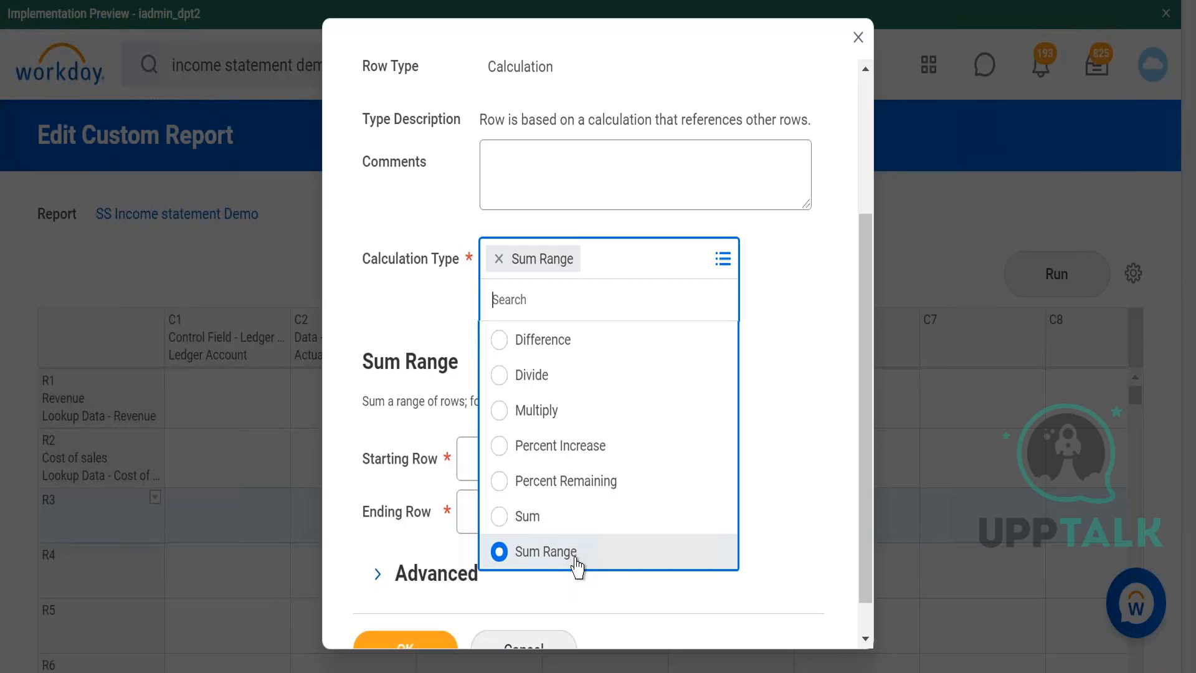
{"action": "left_click", "coordinate": [790, 464]}
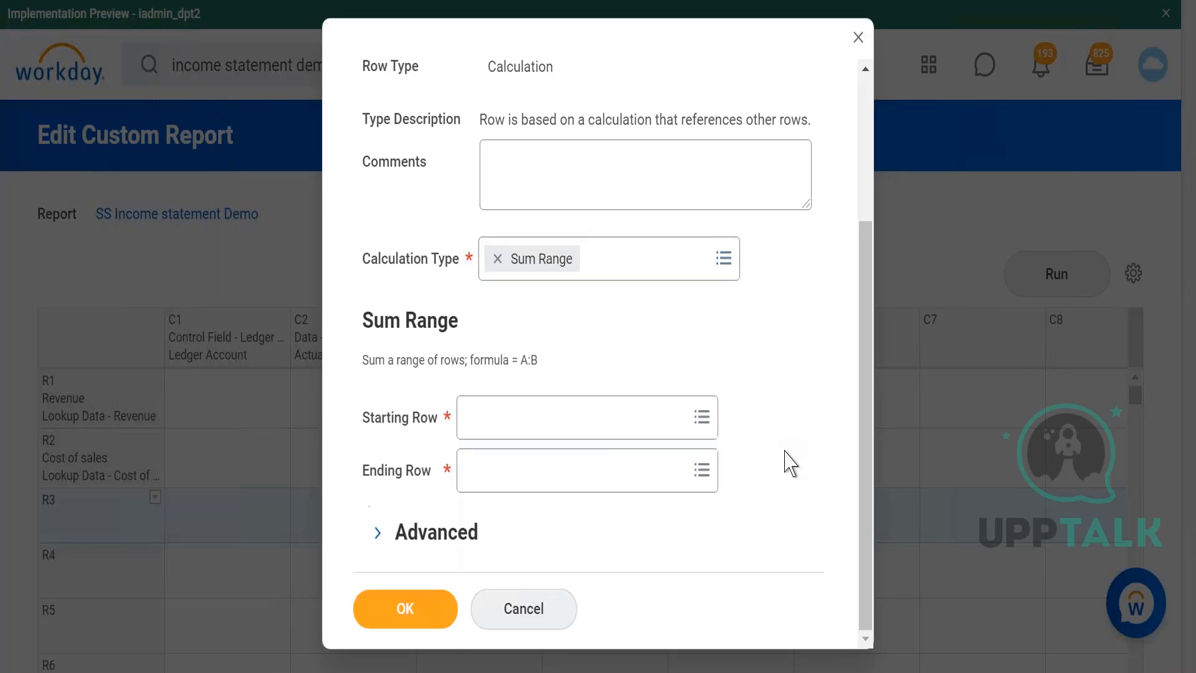
{"action": "left_click", "coordinate": [647, 434]}
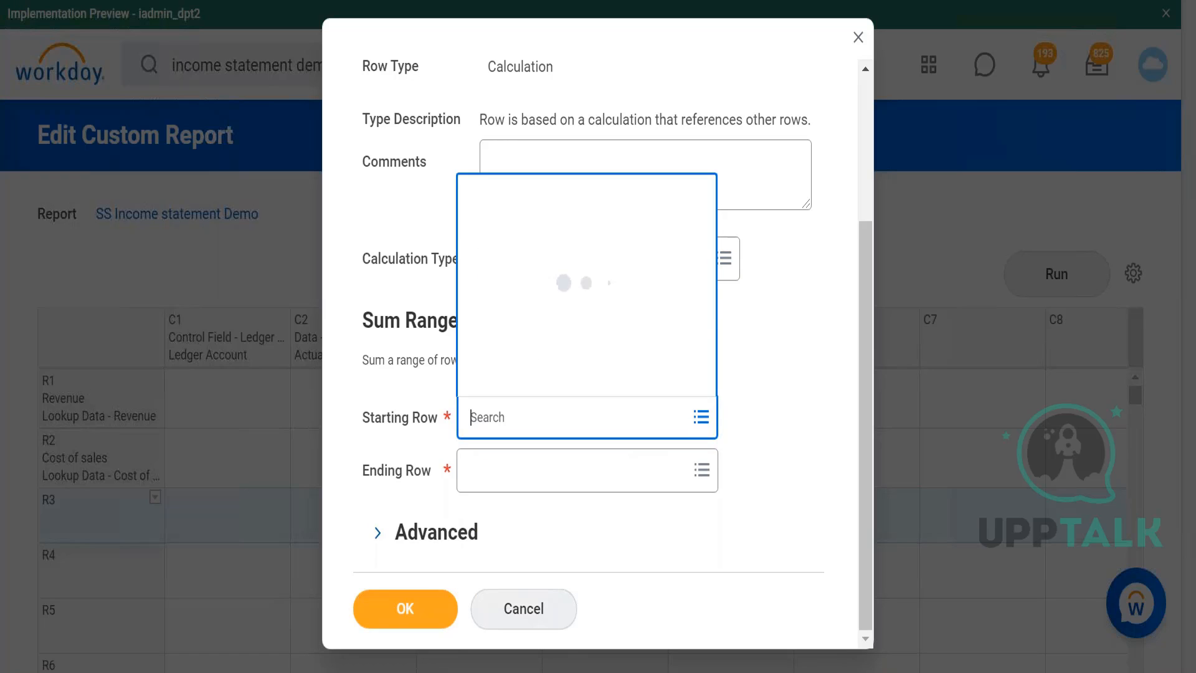
{"action": "type", "text": "R1"}
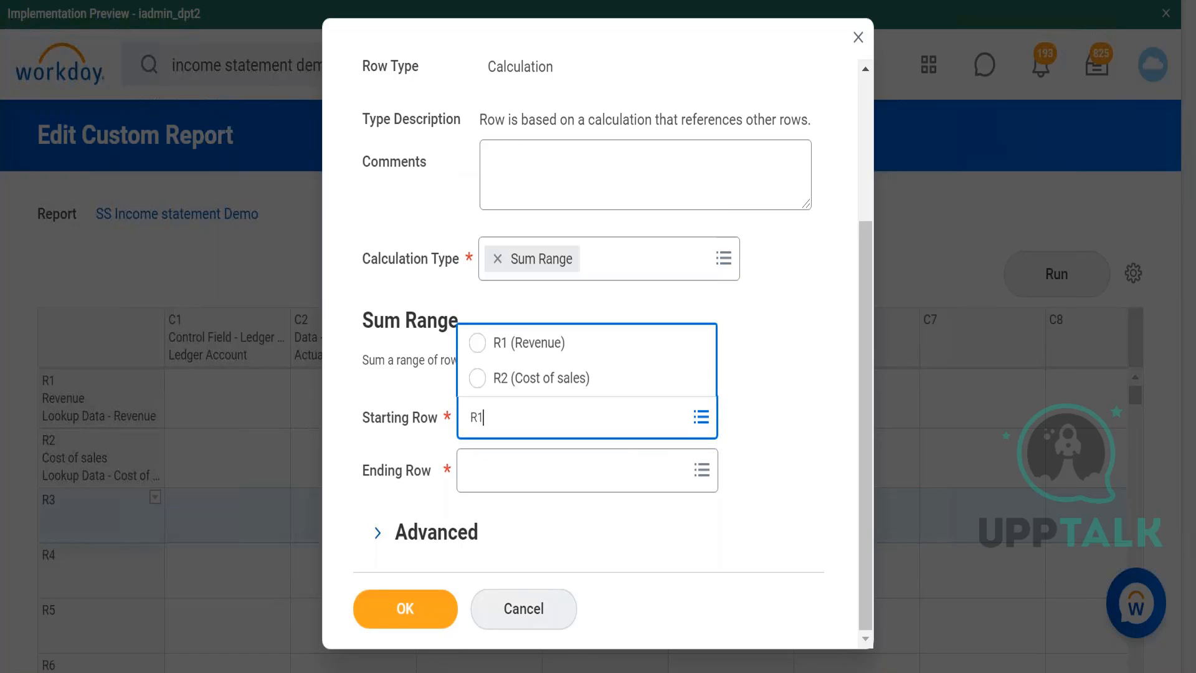
{"action": "left_click", "coordinate": [577, 354]}
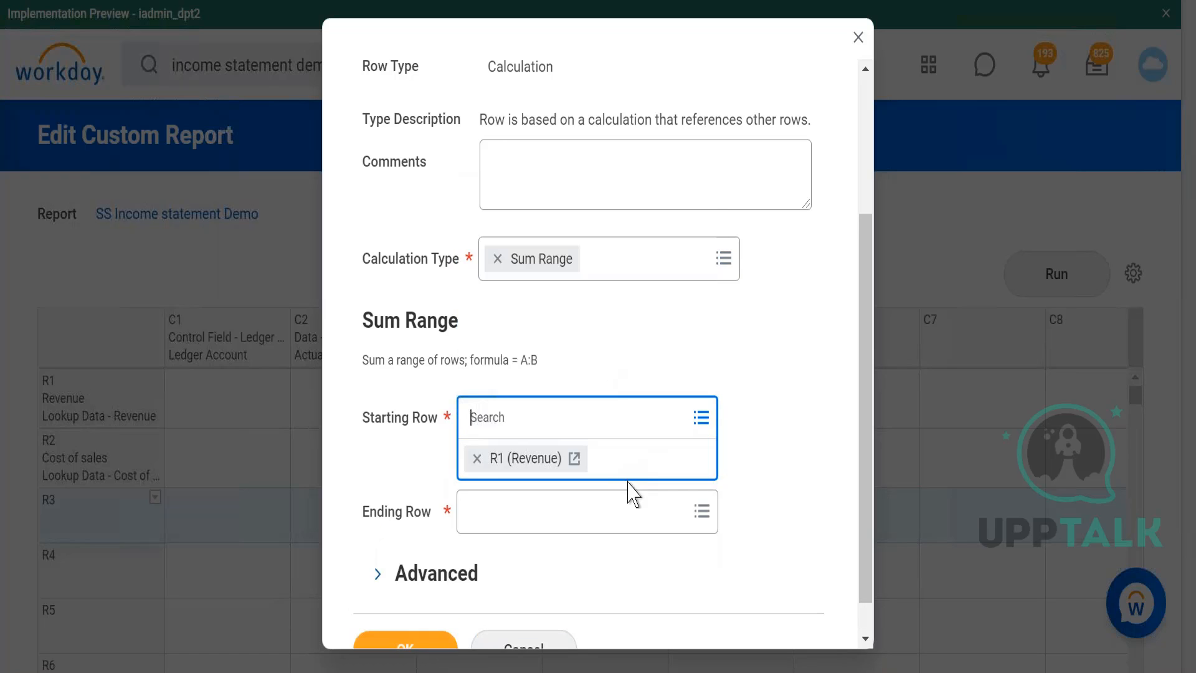
{"action": "left_click", "coordinate": [631, 510]}
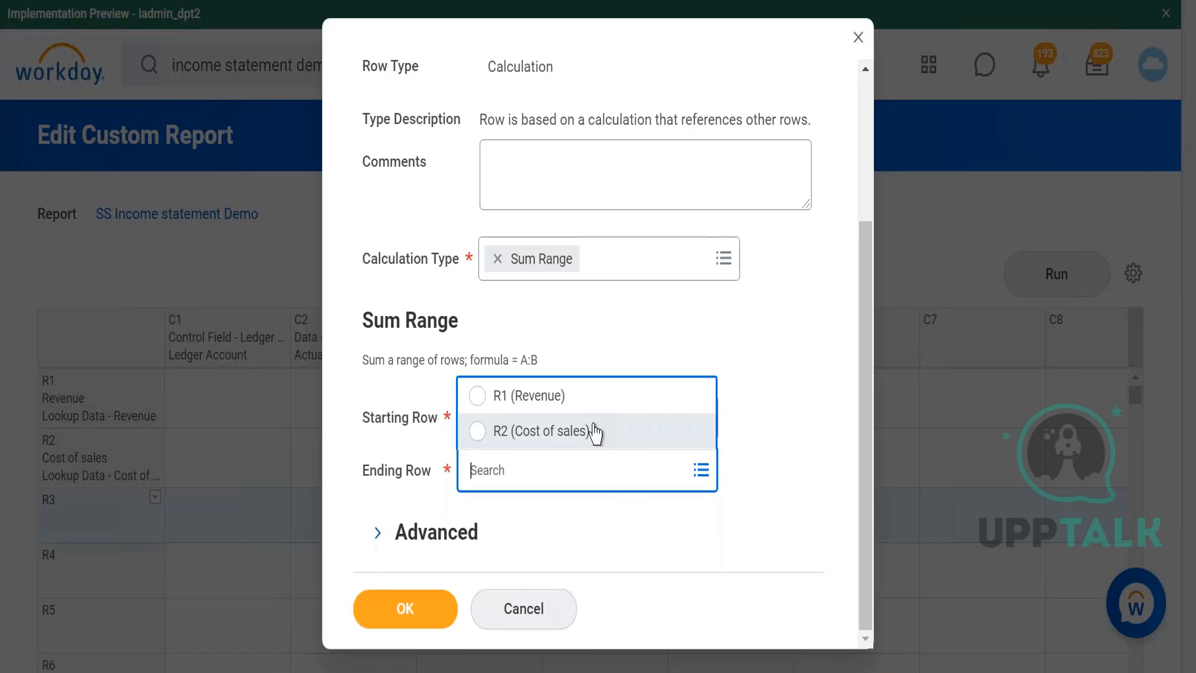
{"action": "left_click", "coordinate": [595, 432]}
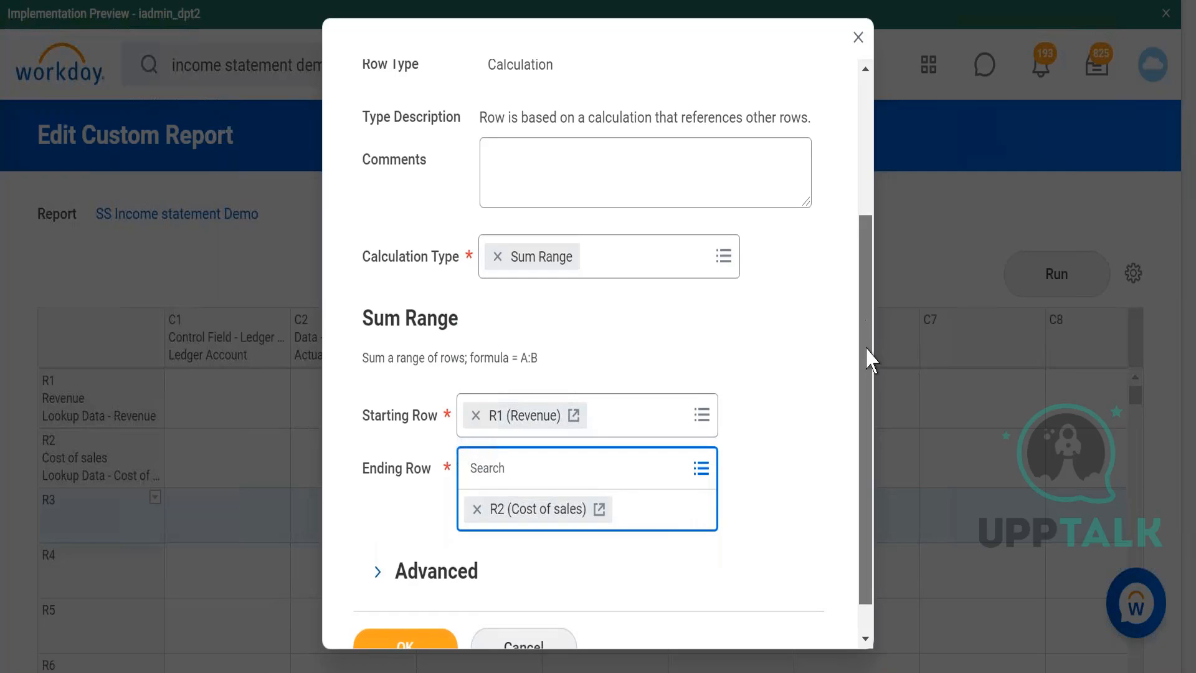
Add the Reverse the Sign option to R3's advanced settings.
{"action": "scroll", "coordinate": [868, 387], "scroll_direction": "down", "scroll_amount": 1}
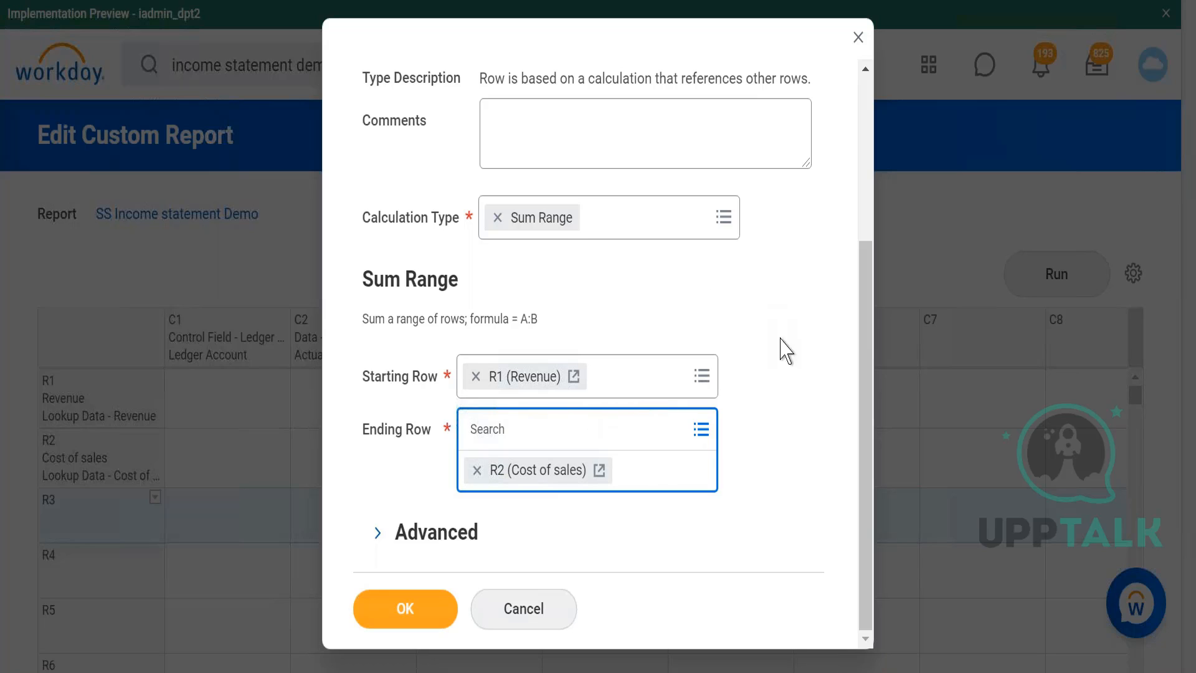
{"action": "left_click", "coordinate": [378, 536]}
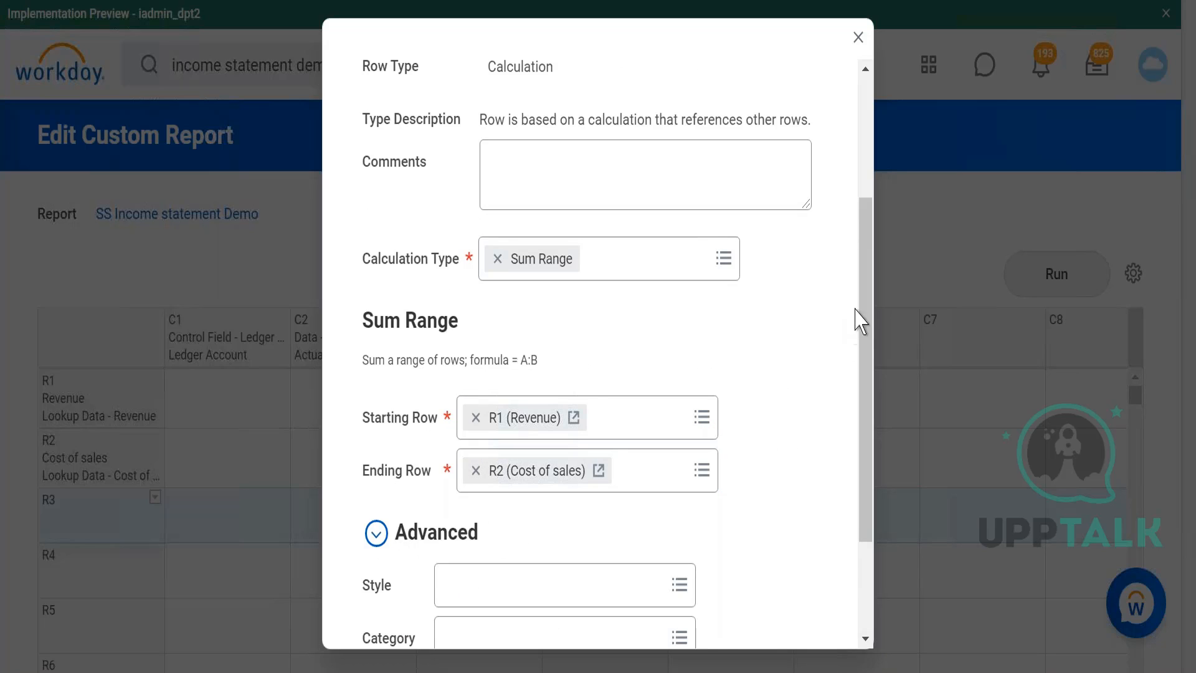
{"action": "left_click_drag", "start_coordinate": [870, 303], "coordinate": [874, 461]}
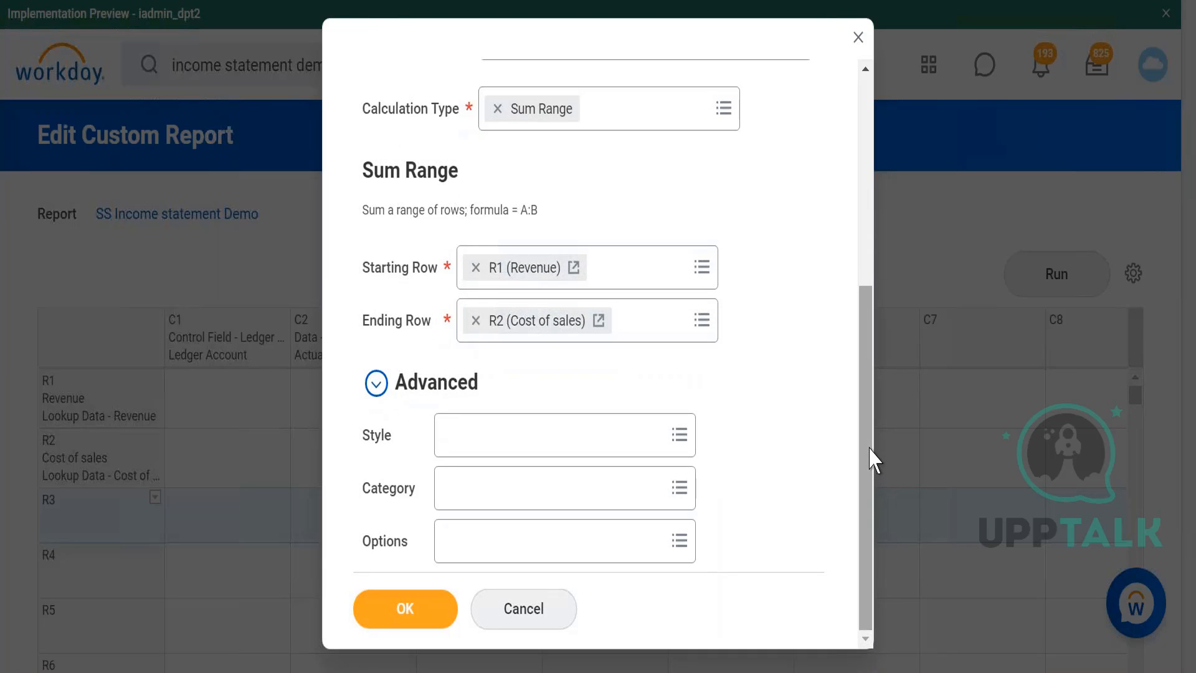
{"action": "left_click", "coordinate": [676, 551]}
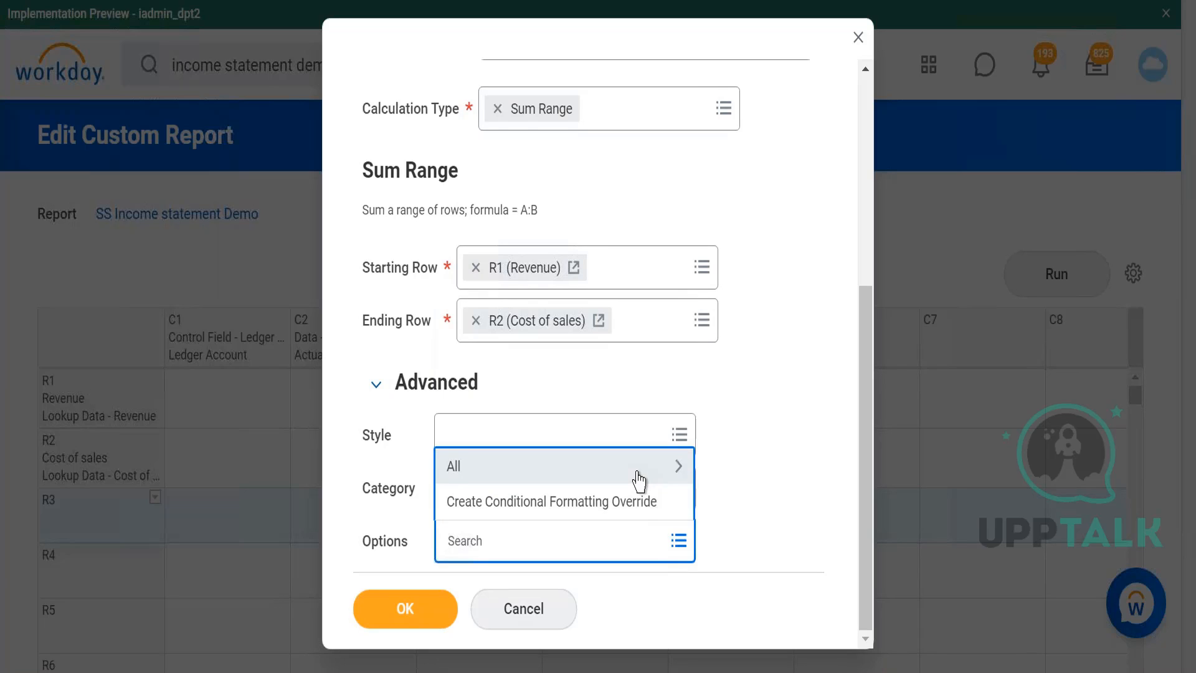
{"action": "left_click", "coordinate": [639, 479]}
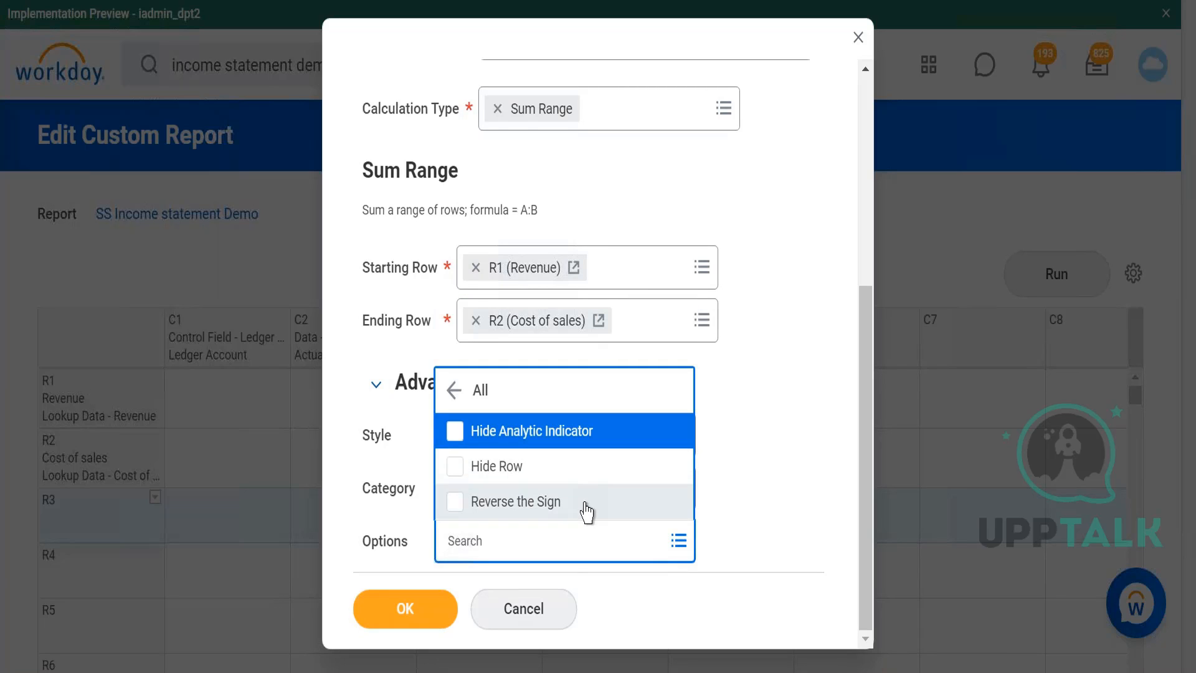
{"action": "left_click", "coordinate": [586, 513]}
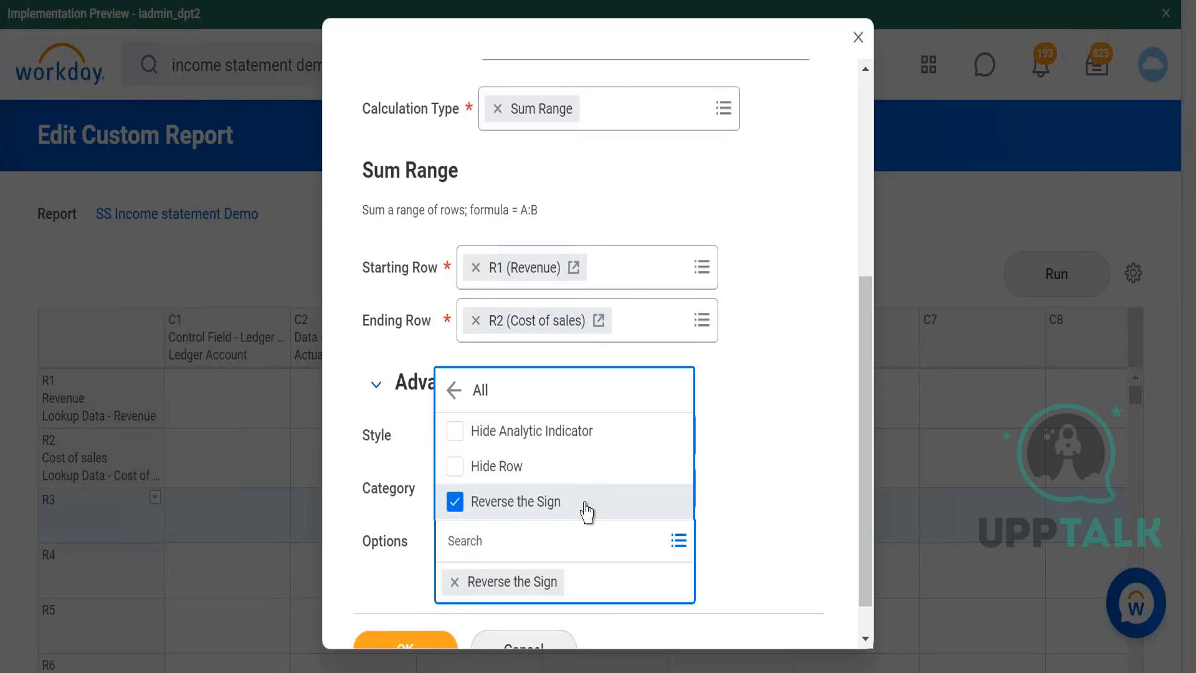
{"action": "left_click", "coordinate": [786, 480]}
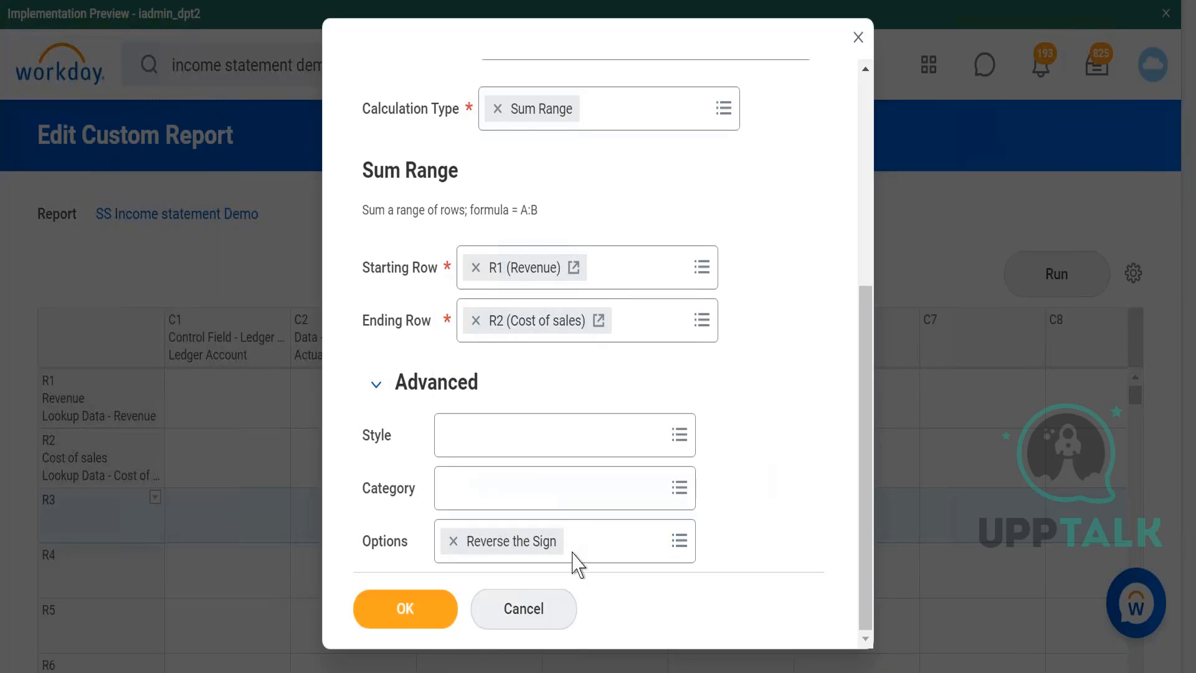
Apply the Workday style Grand Total to R3 and save the Gross Profit row definition.
{"action": "left_click", "coordinate": [678, 439]}
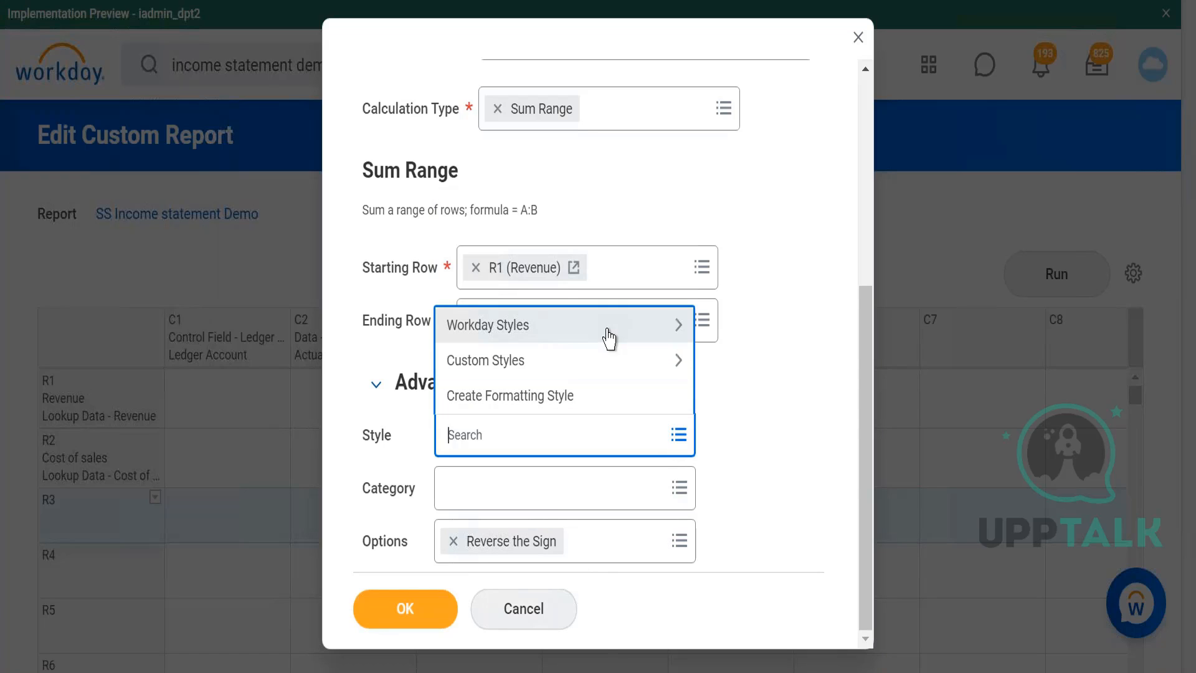
{"action": "left_click", "coordinate": [609, 330]}
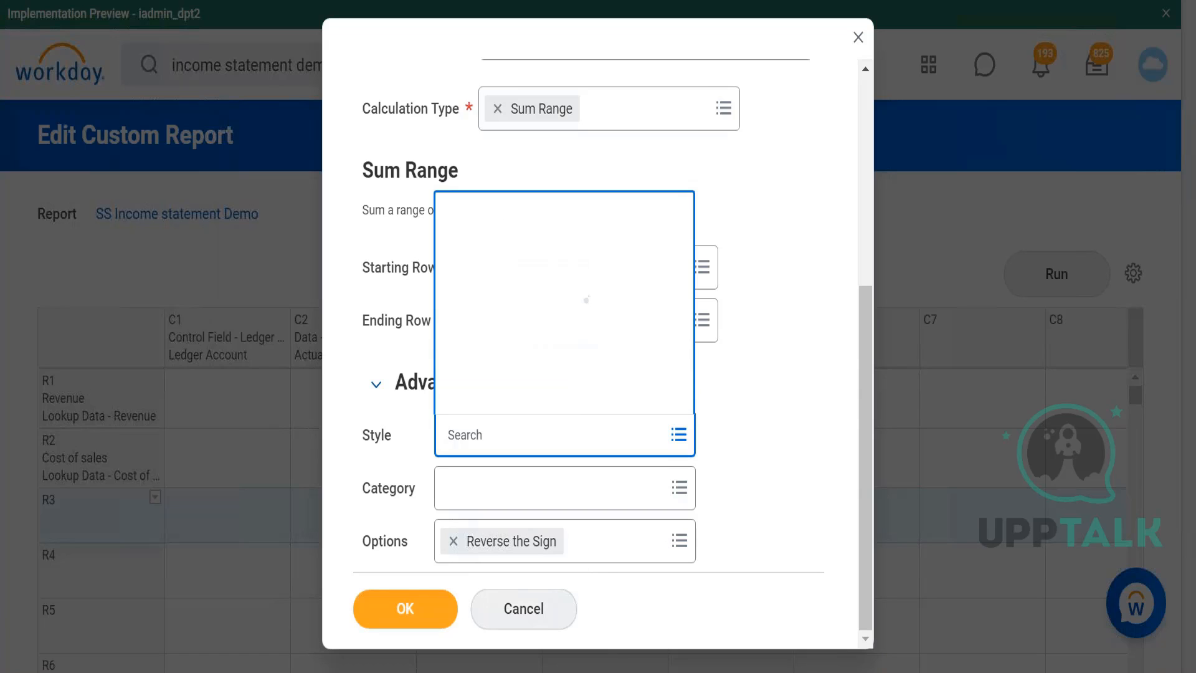
{"action": "left_click_drag", "start_coordinate": [686, 120], "coordinate": [692, 302]}
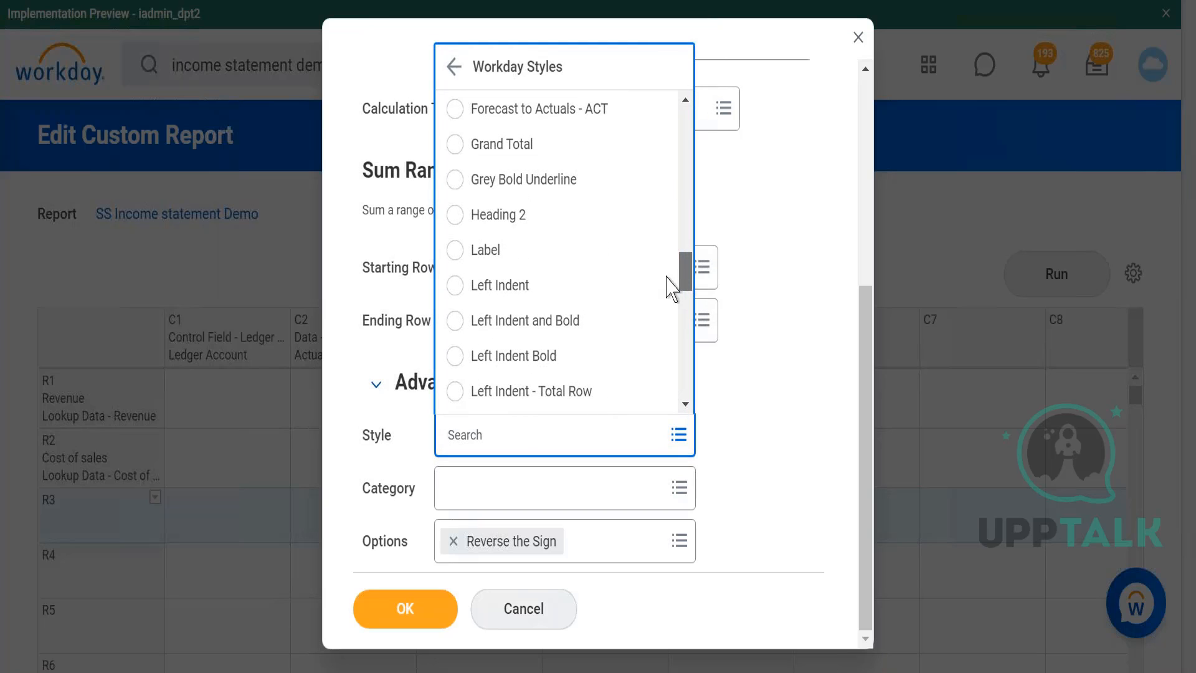
{"action": "left_click", "coordinate": [508, 156]}
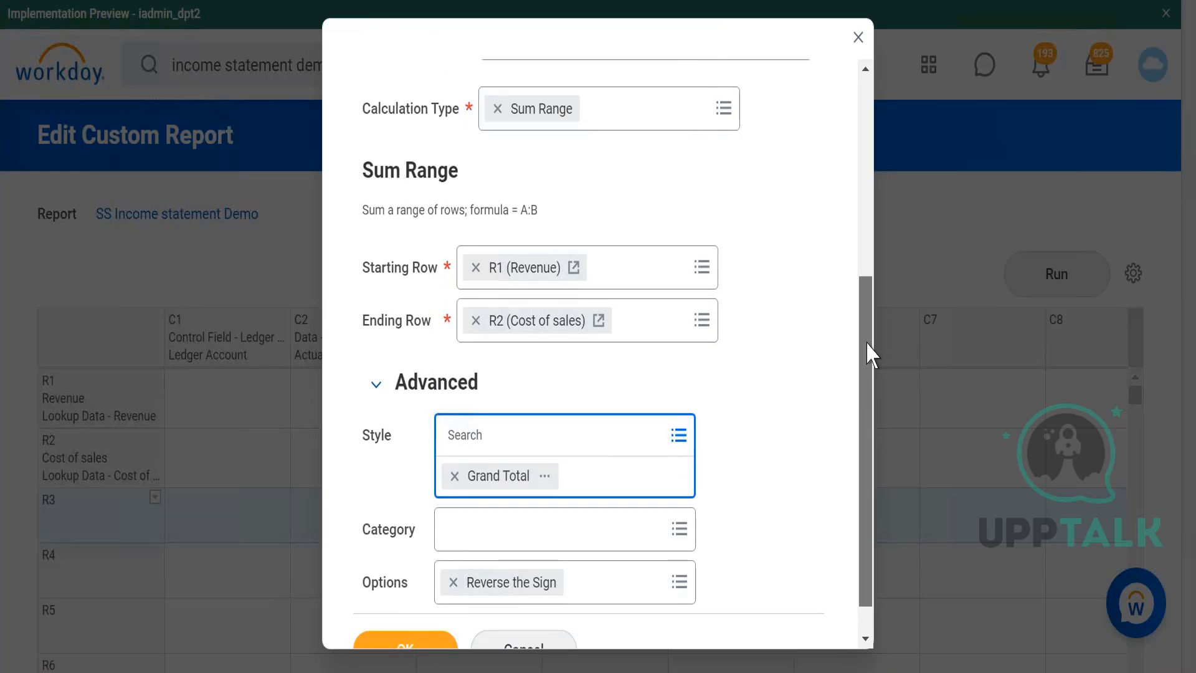
{"action": "left_click_drag", "start_coordinate": [870, 355], "coordinate": [876, 508]}
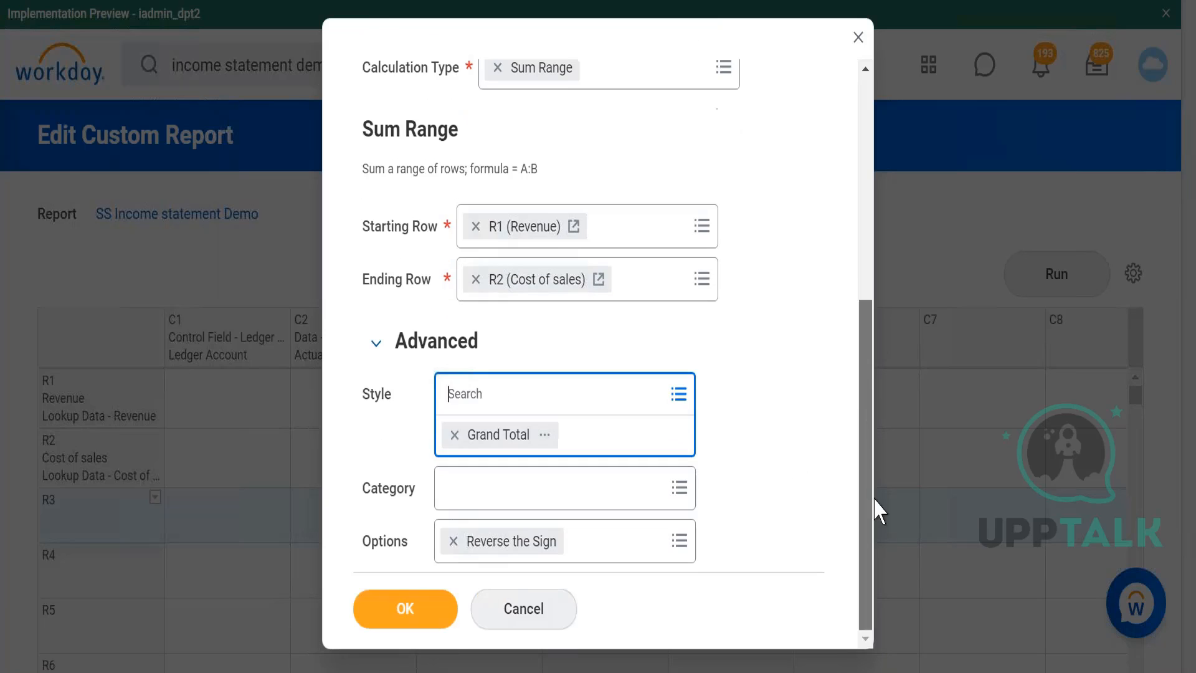
{"action": "left_click", "coordinate": [427, 617]}
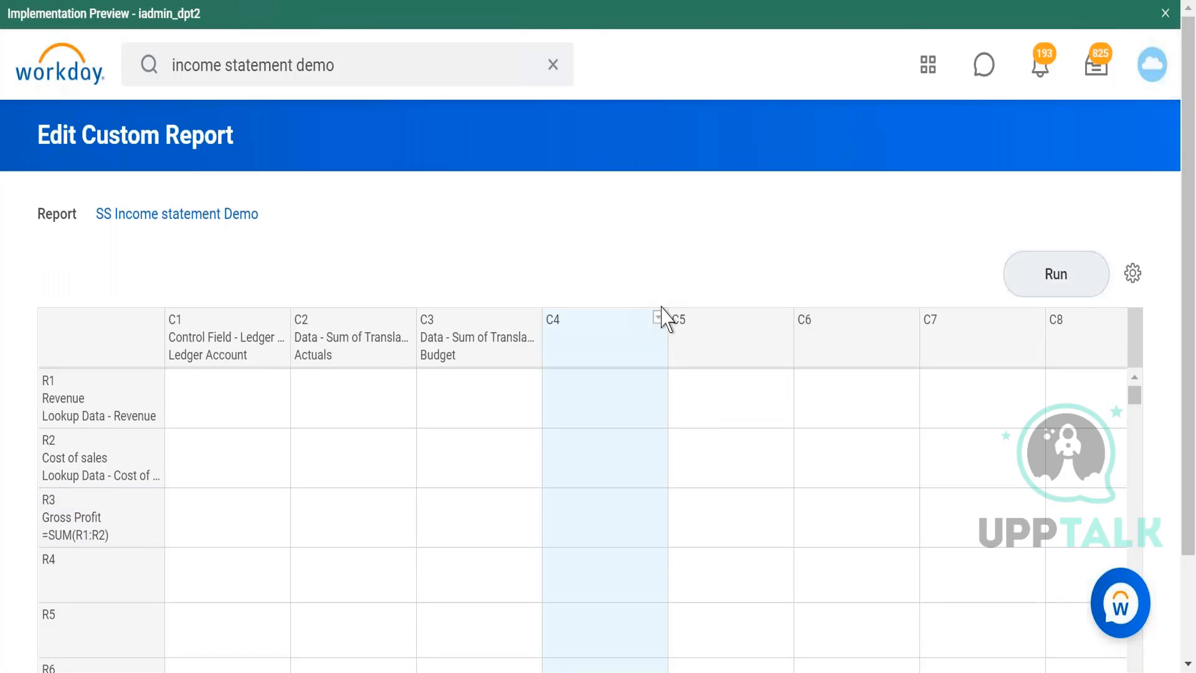
Define column C4 as an Empty column, keeping the name Empty Column, and narrow it to about half its width.
{"action": "left_click", "coordinate": [658, 320]}
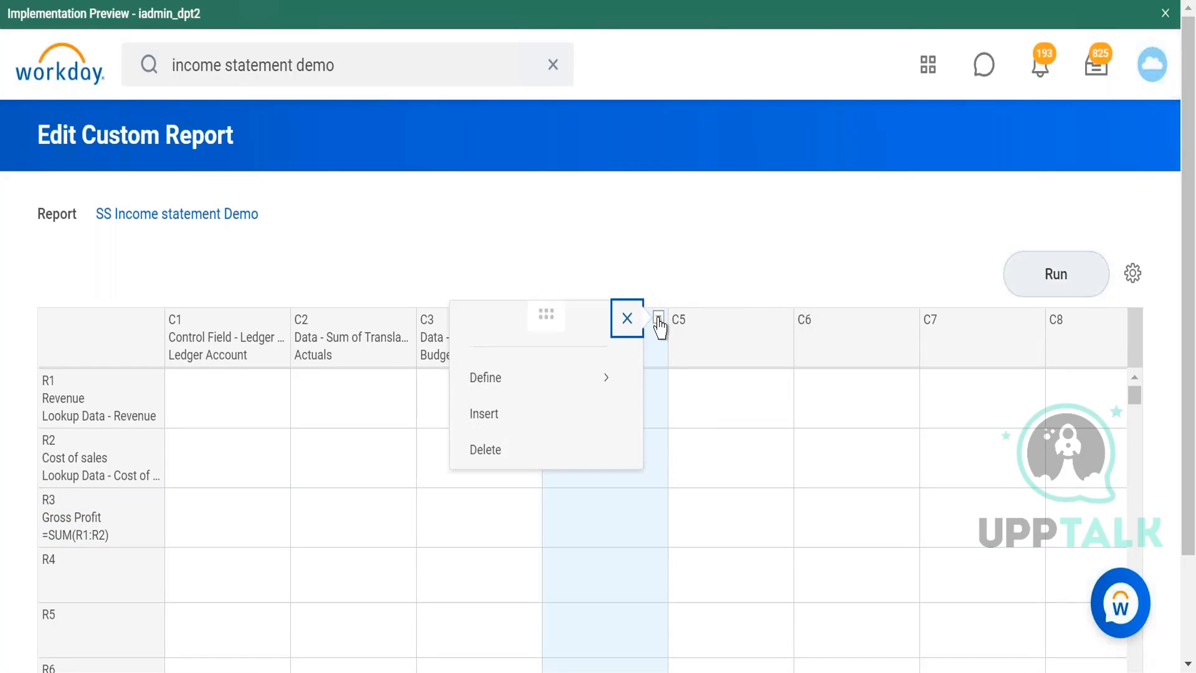
{"action": "left_click", "coordinate": [625, 392]}
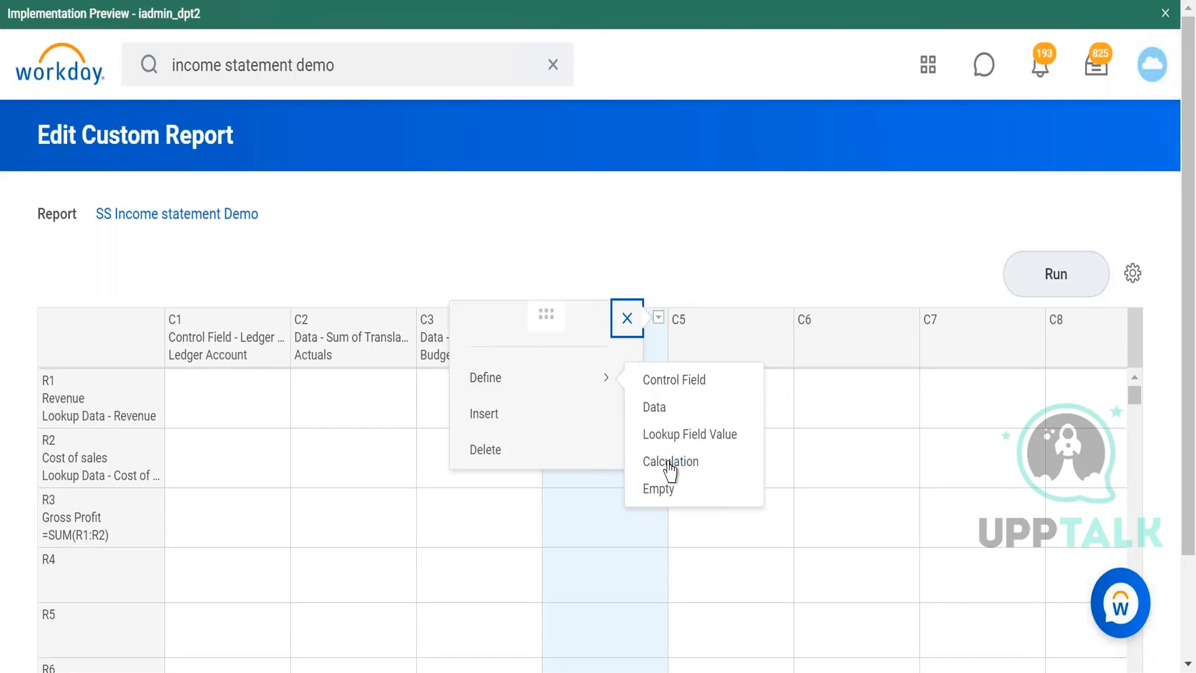
{"action": "left_click", "coordinate": [668, 497]}
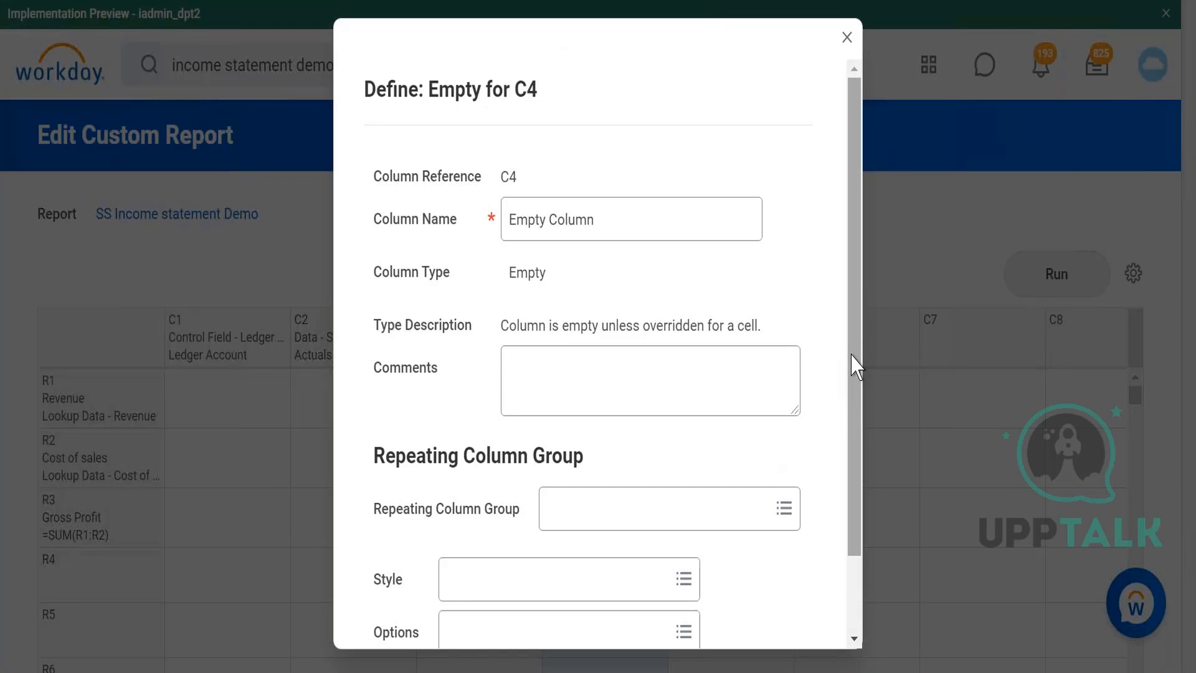
{"action": "left_click_drag", "start_coordinate": [852, 395], "coordinate": [858, 507]}
{"action": "left_click", "coordinate": [413, 609]}
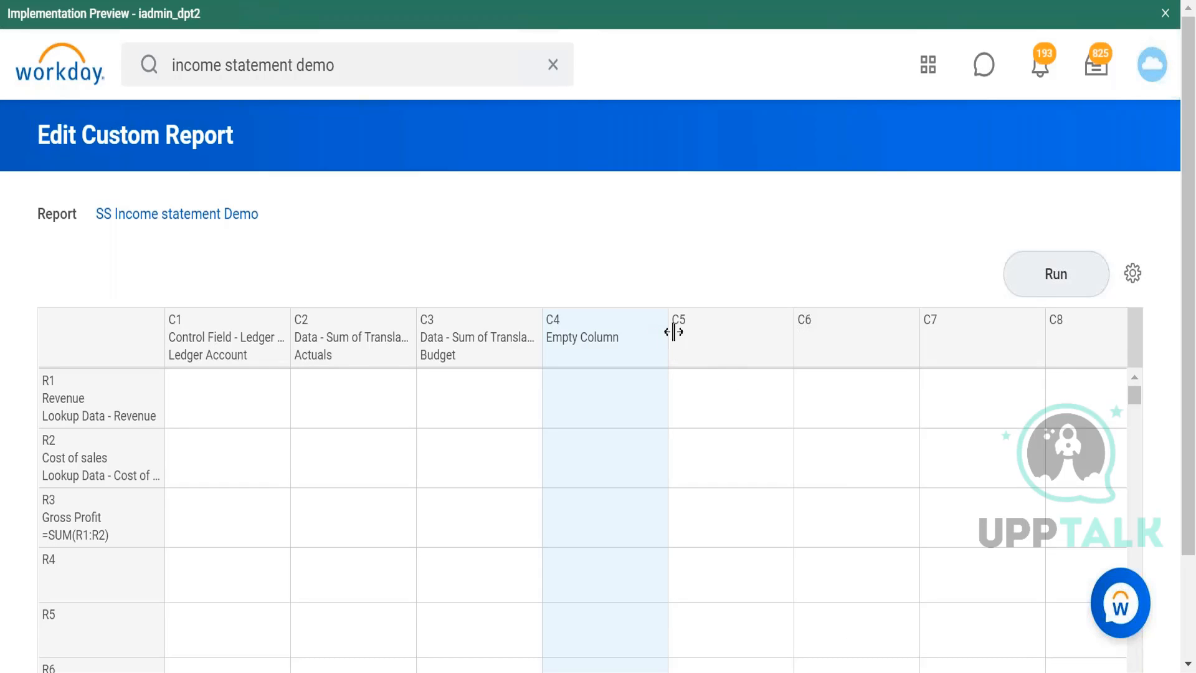
{"action": "left_click_drag", "start_coordinate": [666, 337], "coordinate": [607, 356]}
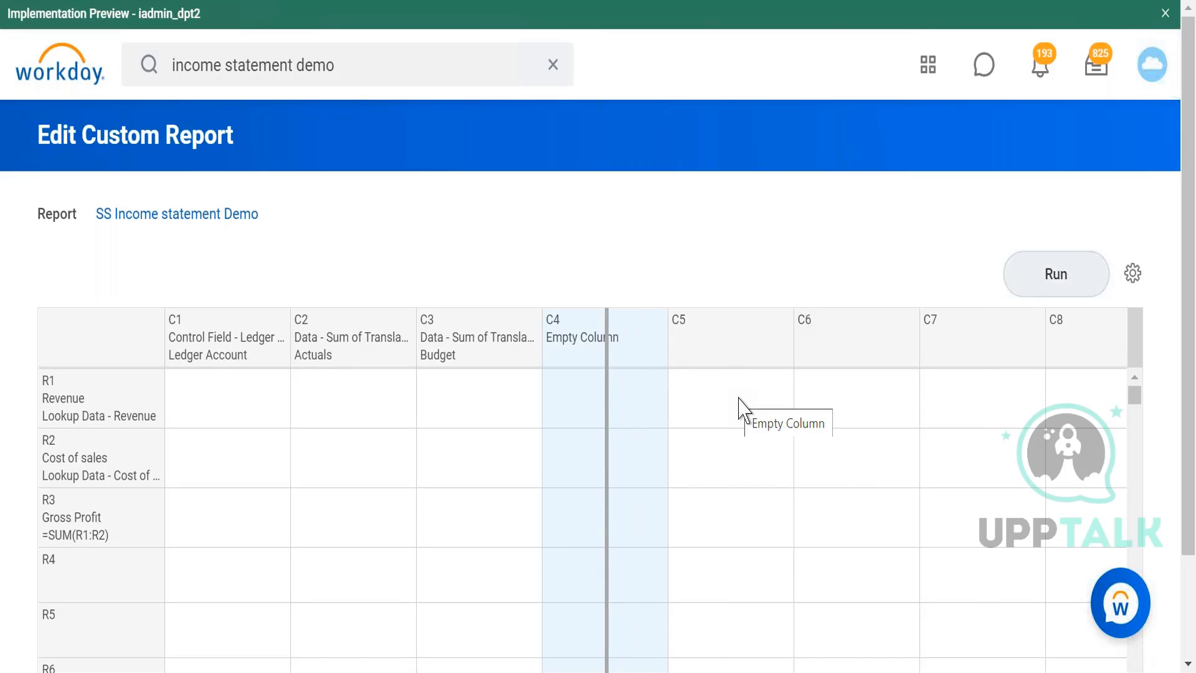
Define column C5 as a Calculation column and name it $ Variance.
{"action": "left_click", "coordinate": [703, 346]}
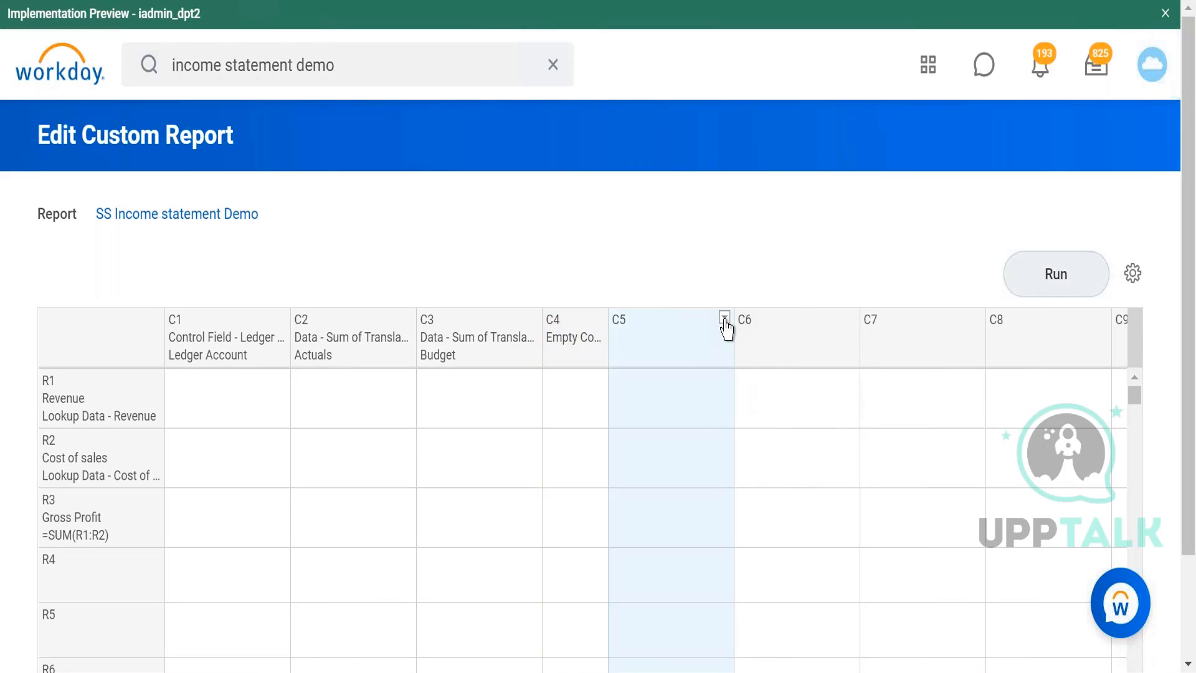
{"action": "left_click", "coordinate": [724, 320]}
{"action": "mouse_move", "coordinate": [619, 393]}
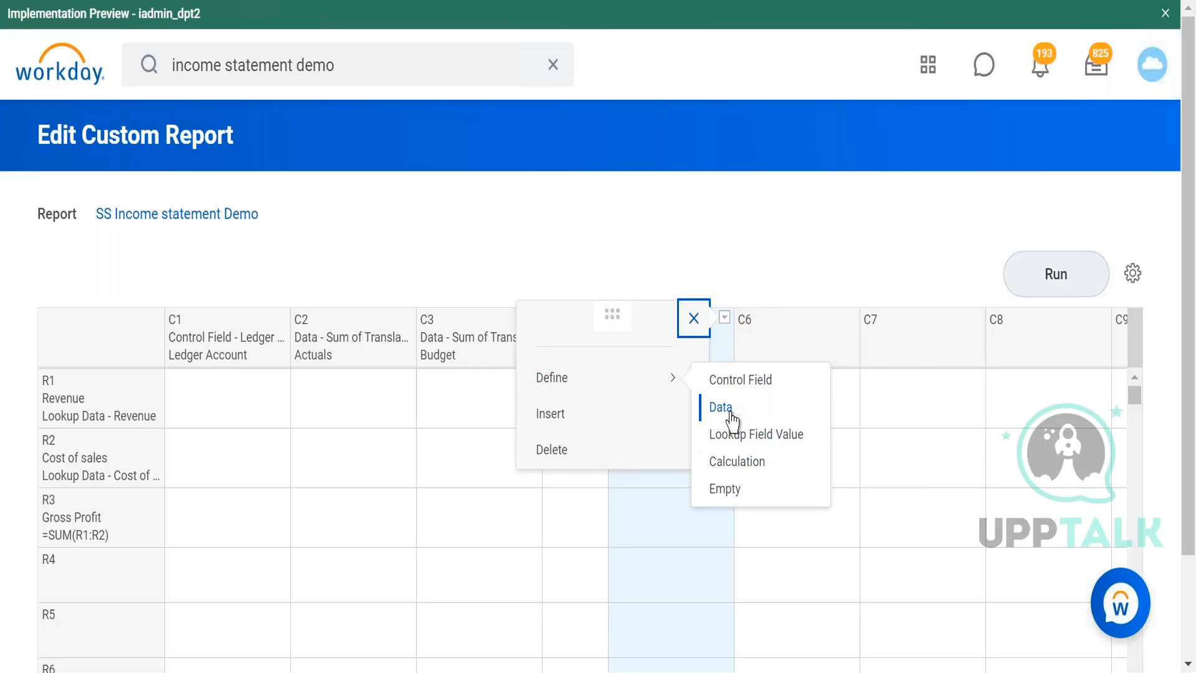
{"action": "left_click", "coordinate": [737, 463]}
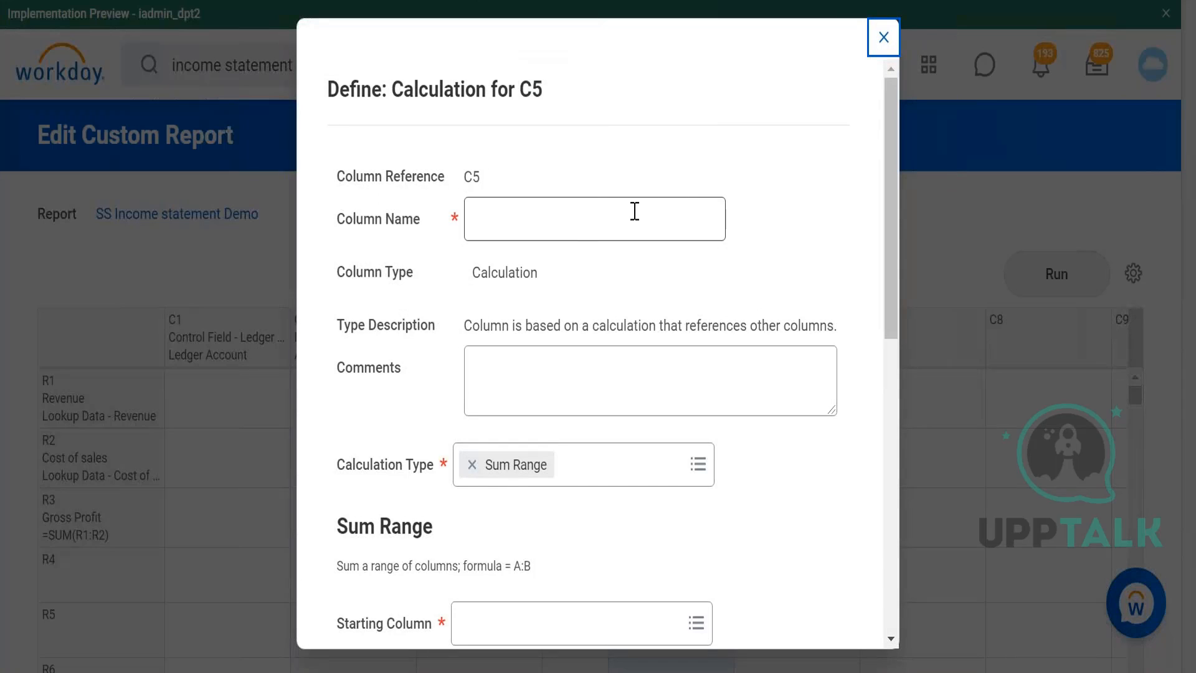
{"action": "left_click", "coordinate": [635, 211]}
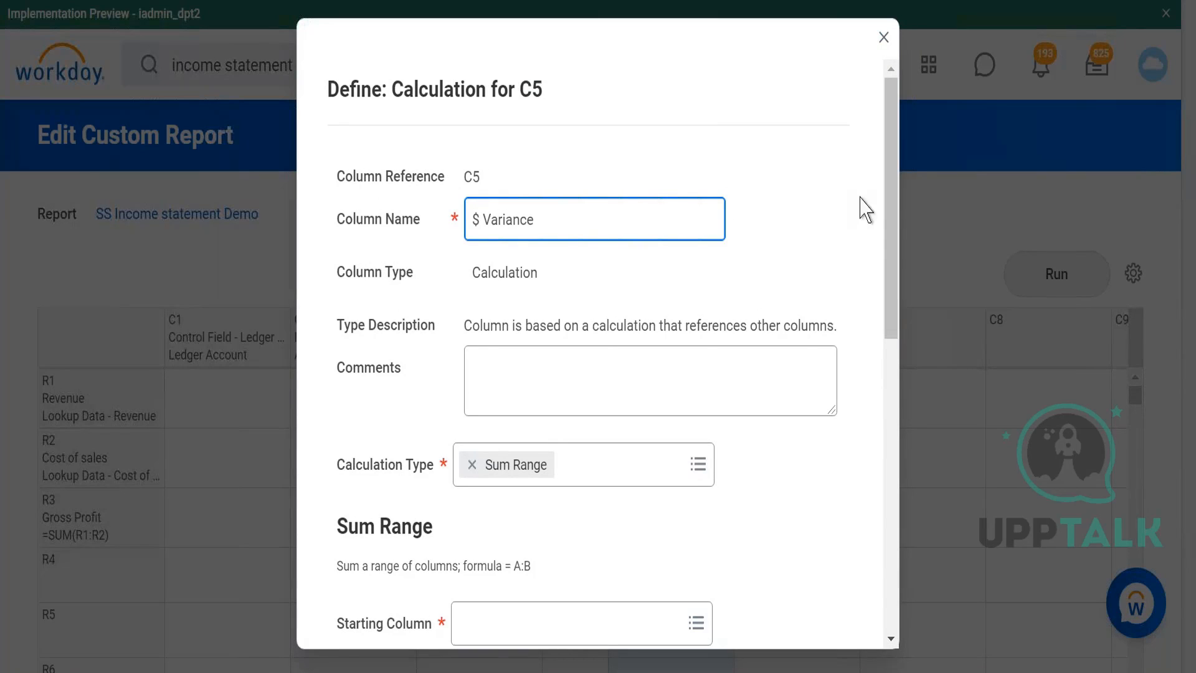
Set C5's calculation type to Difference, with C2 (Actuals) as Column A and C3 (Budget) as Column B.
{"action": "left_click_drag", "start_coordinate": [890, 195], "coordinate": [891, 271]}
{"action": "scroll", "coordinate": [804, 277], "scroll_direction": "down", "scroll_amount": 1}
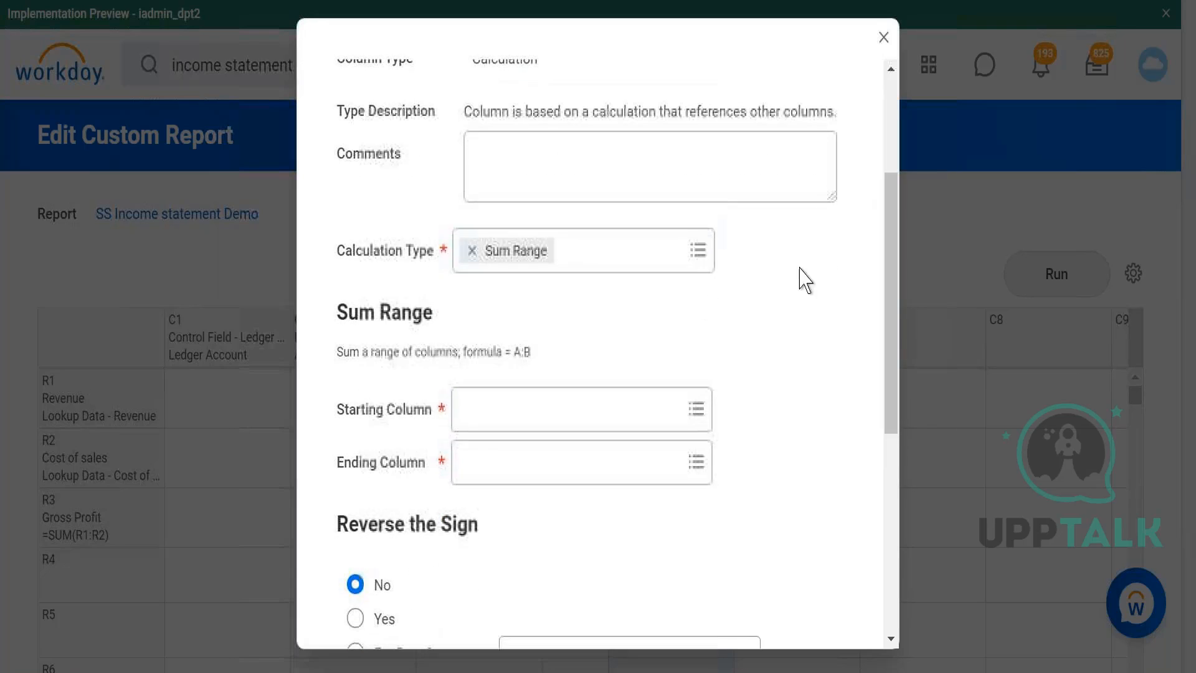
{"action": "left_click", "coordinate": [673, 265]}
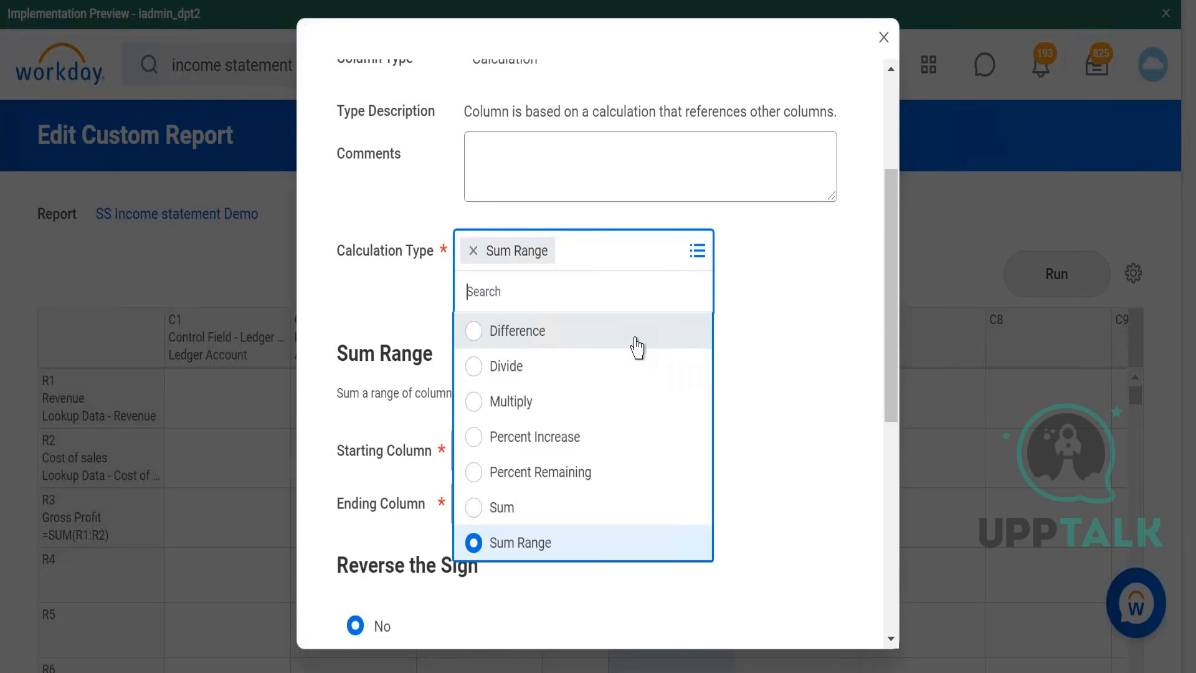
{"action": "left_click", "coordinate": [636, 345]}
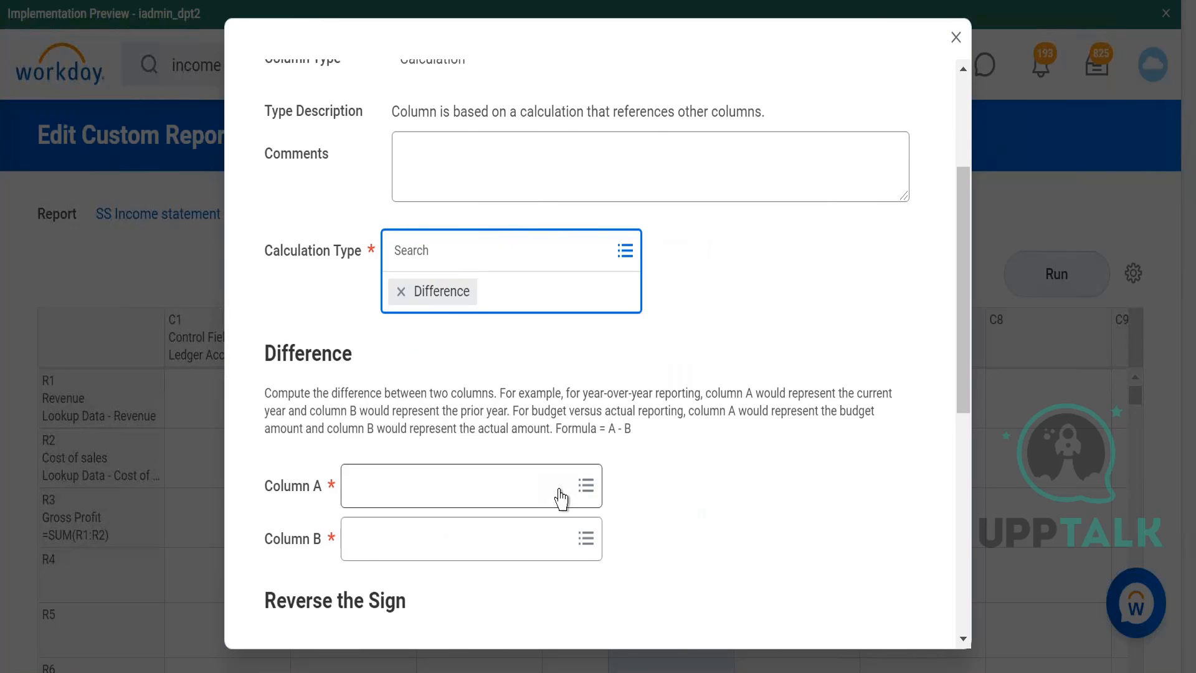
{"action": "left_click", "coordinate": [561, 499]}
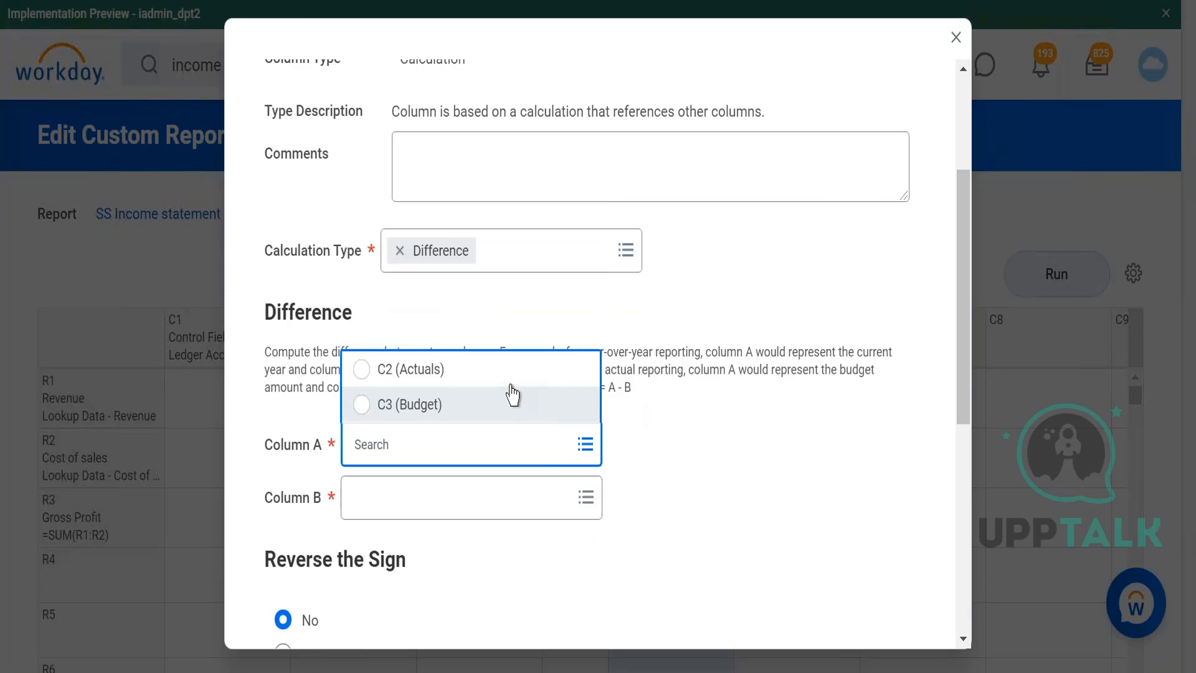
{"action": "left_click", "coordinate": [505, 376]}
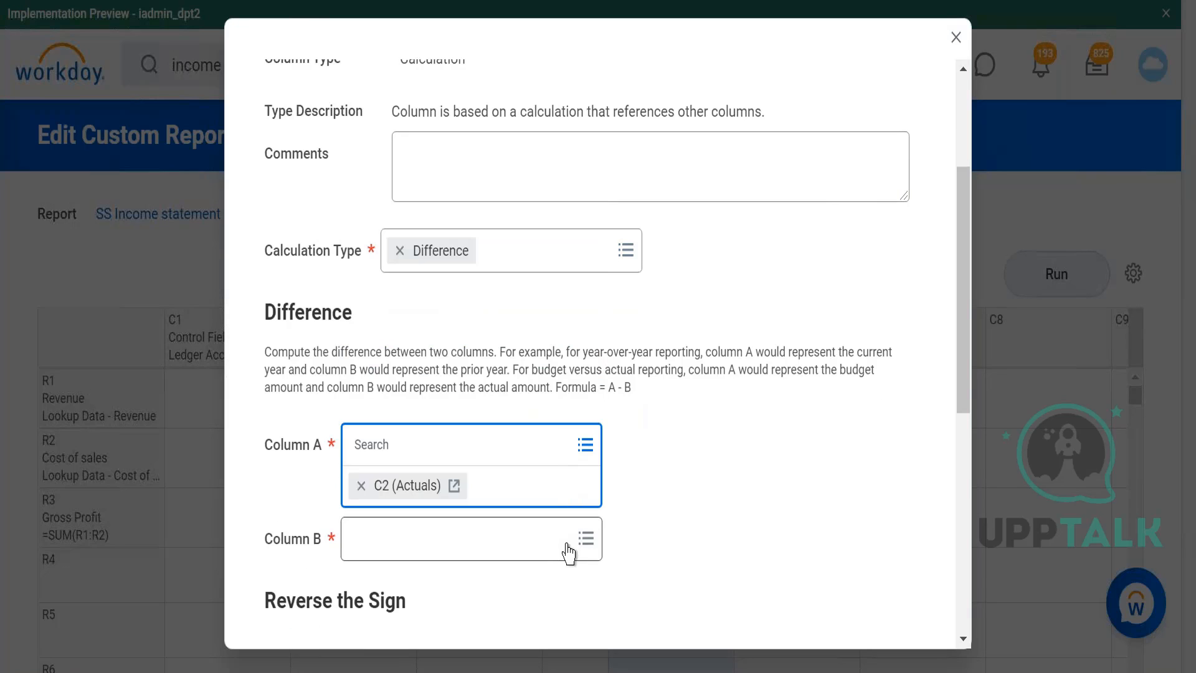
{"action": "left_click", "coordinate": [568, 550]}
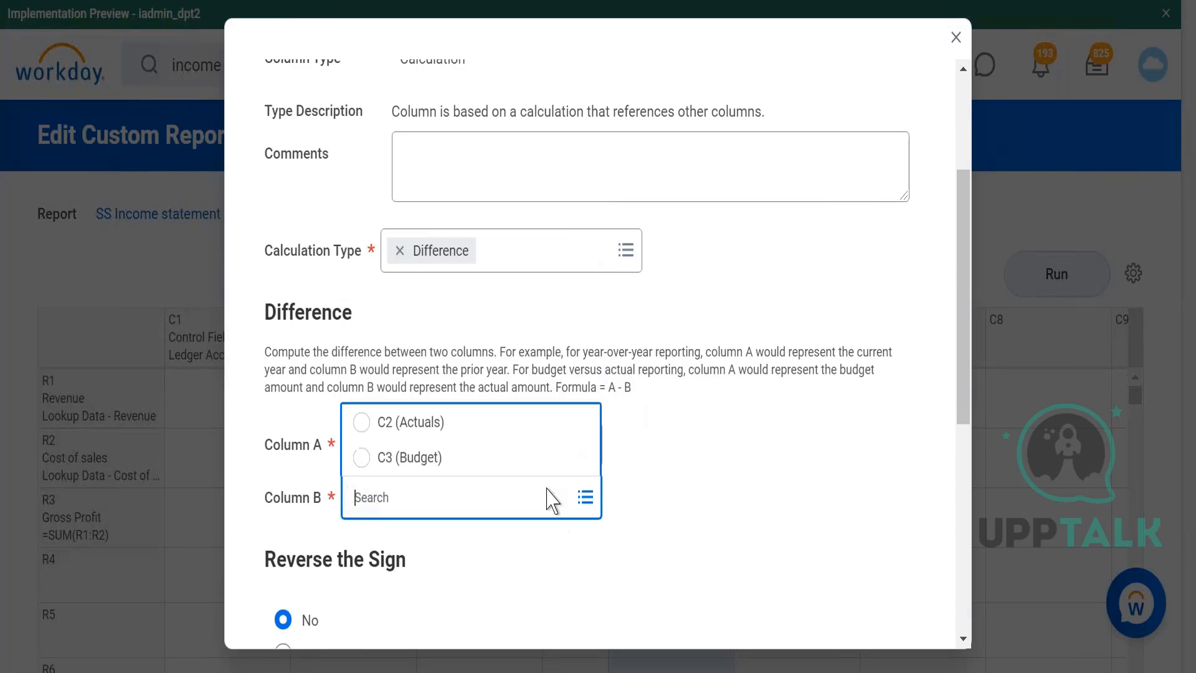
{"action": "left_click", "coordinate": [521, 469]}
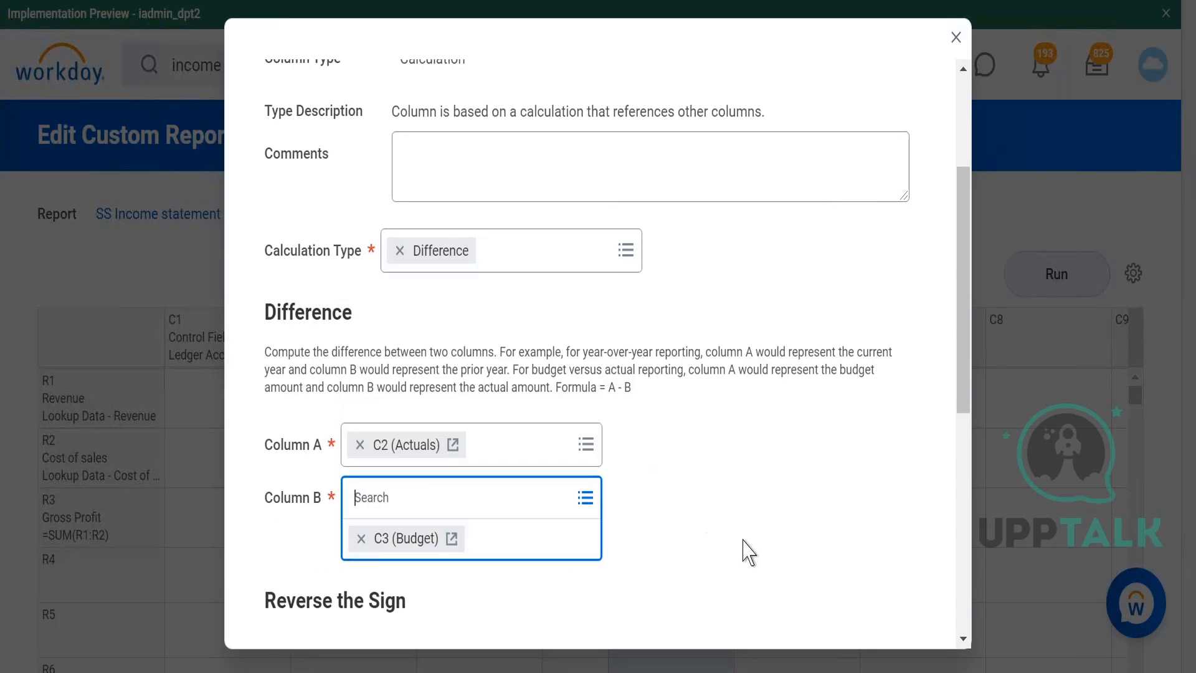
Reverse C5's sign for the row category Revenue and save the $ Variance column definition.
{"action": "left_click_drag", "start_coordinate": [964, 324], "coordinate": [964, 458]}
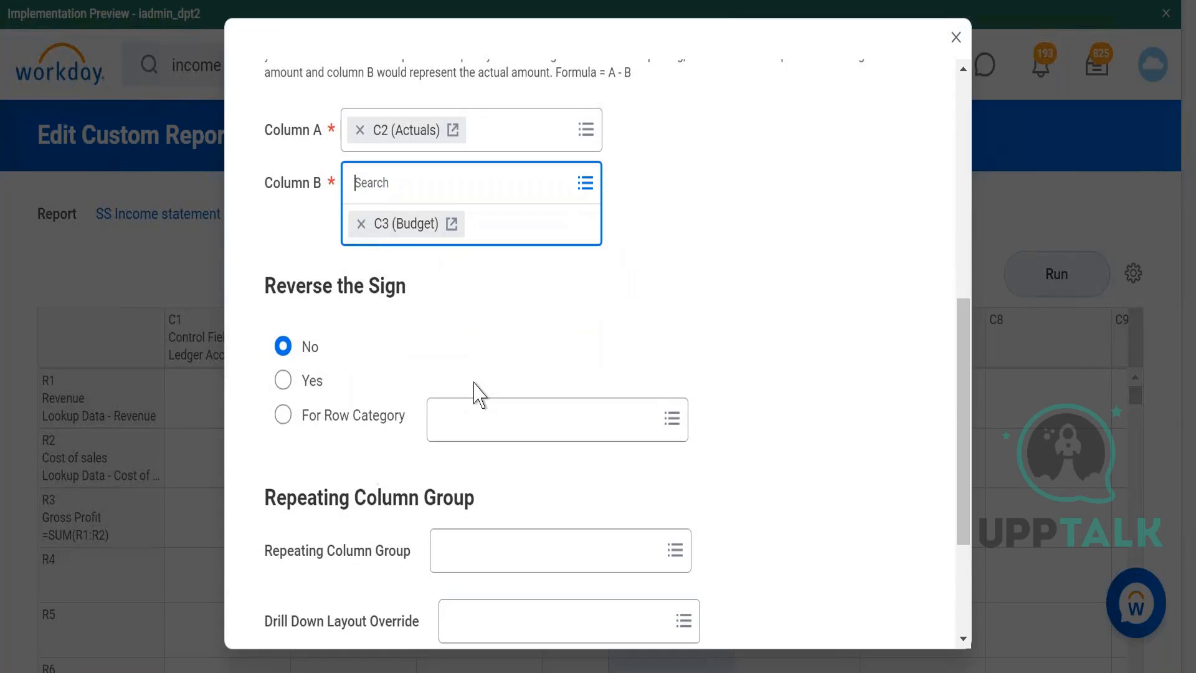
{"action": "left_click", "coordinate": [347, 423]}
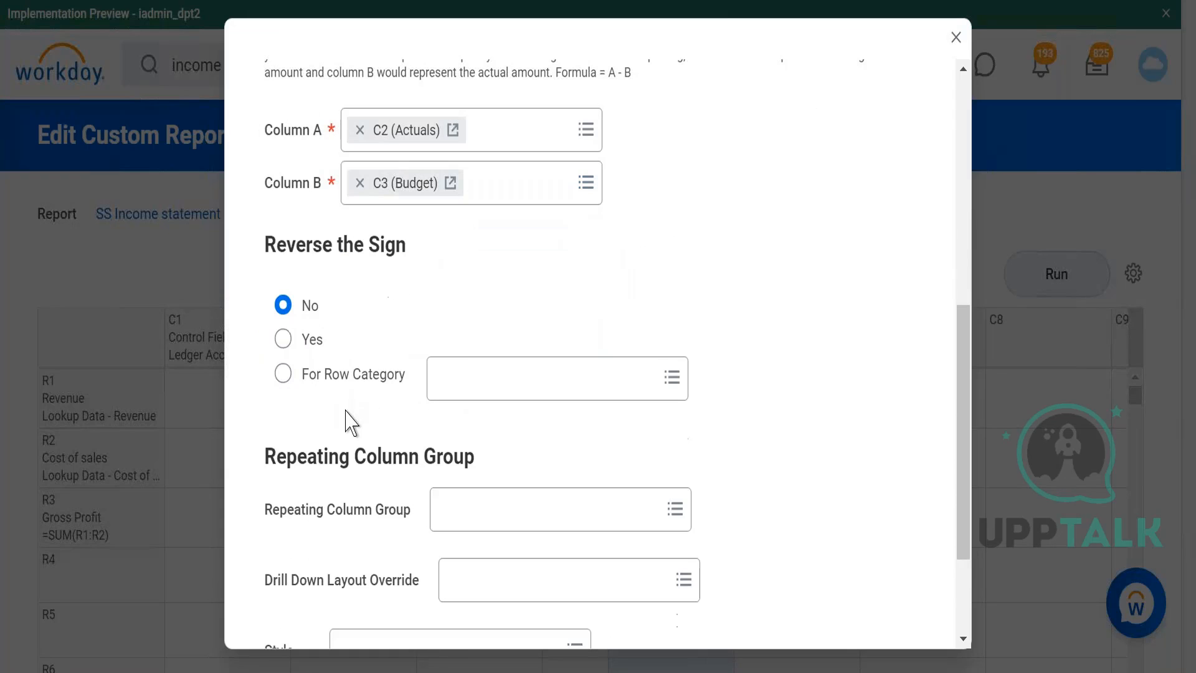
{"action": "left_click", "coordinate": [283, 375]}
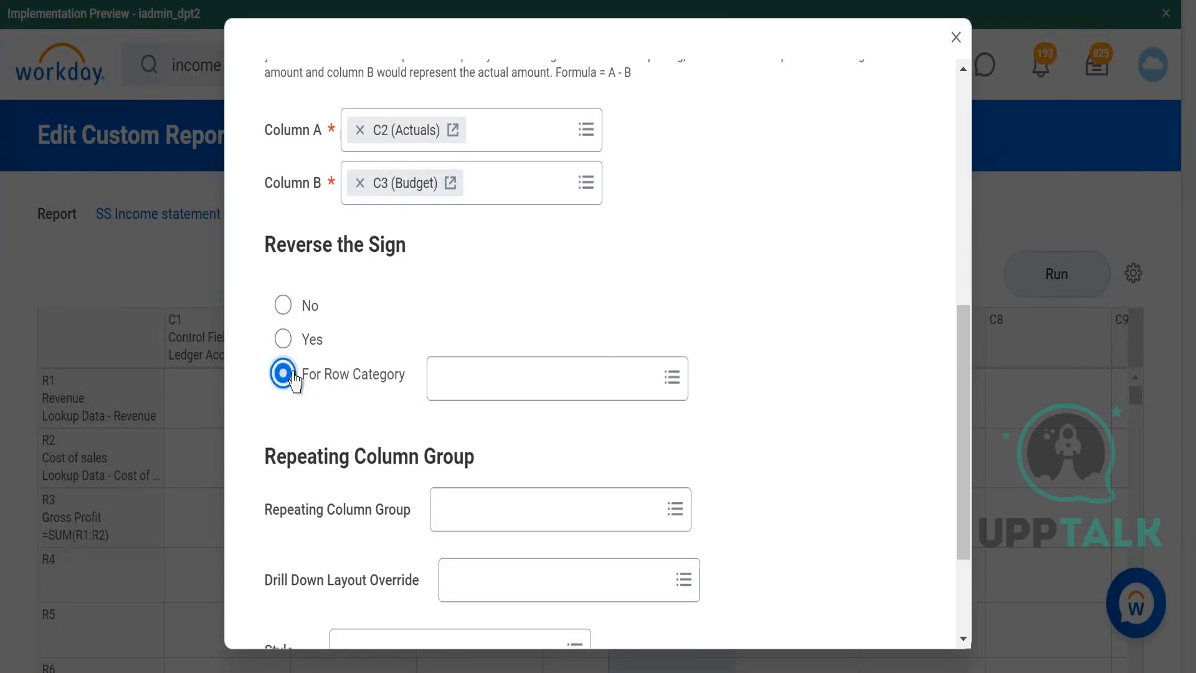
{"action": "left_click", "coordinate": [500, 390]}
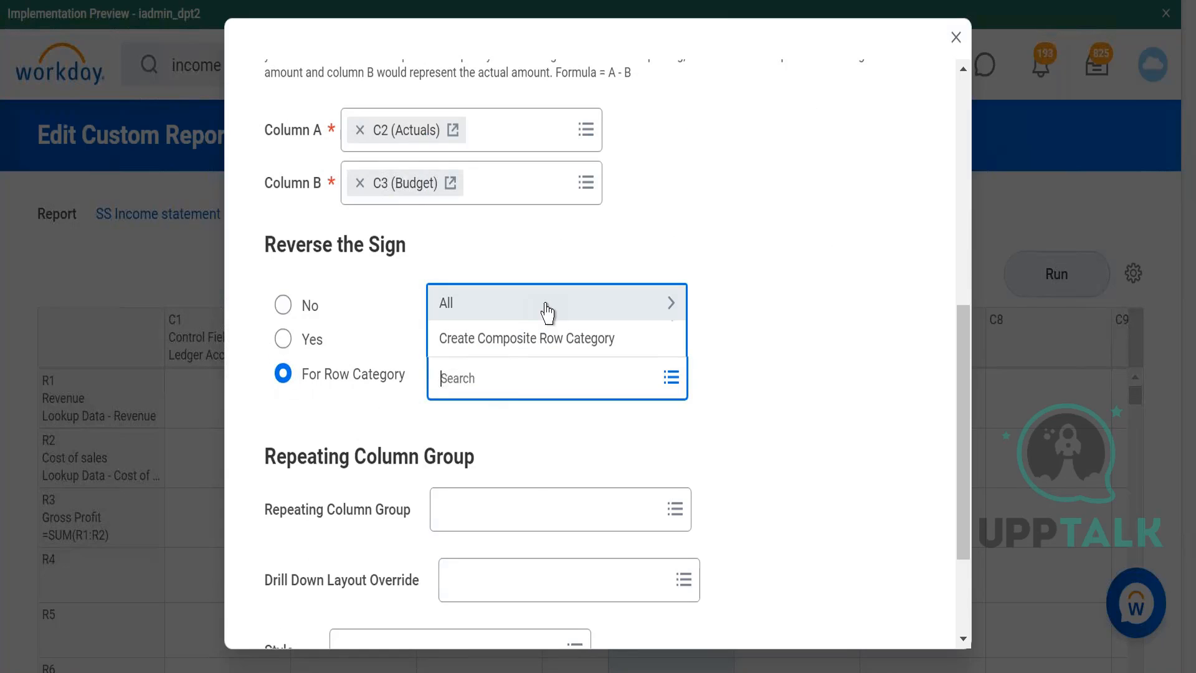
{"action": "left_click", "coordinate": [551, 305]}
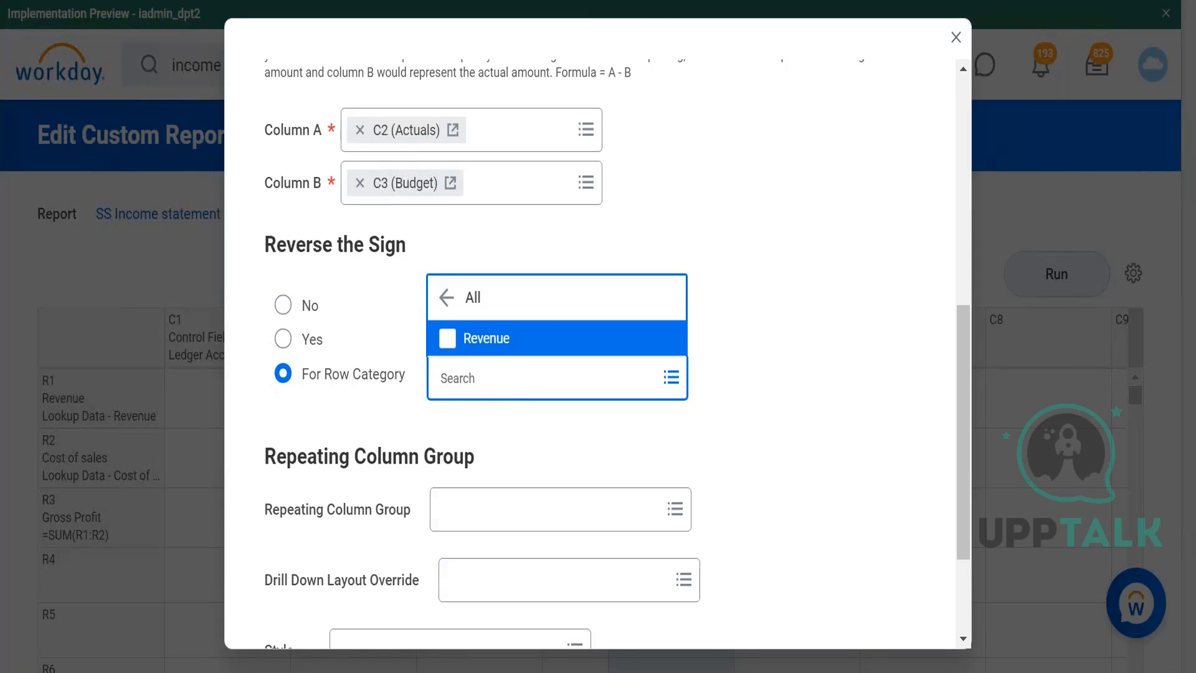
{"action": "left_click", "coordinate": [496, 341]}
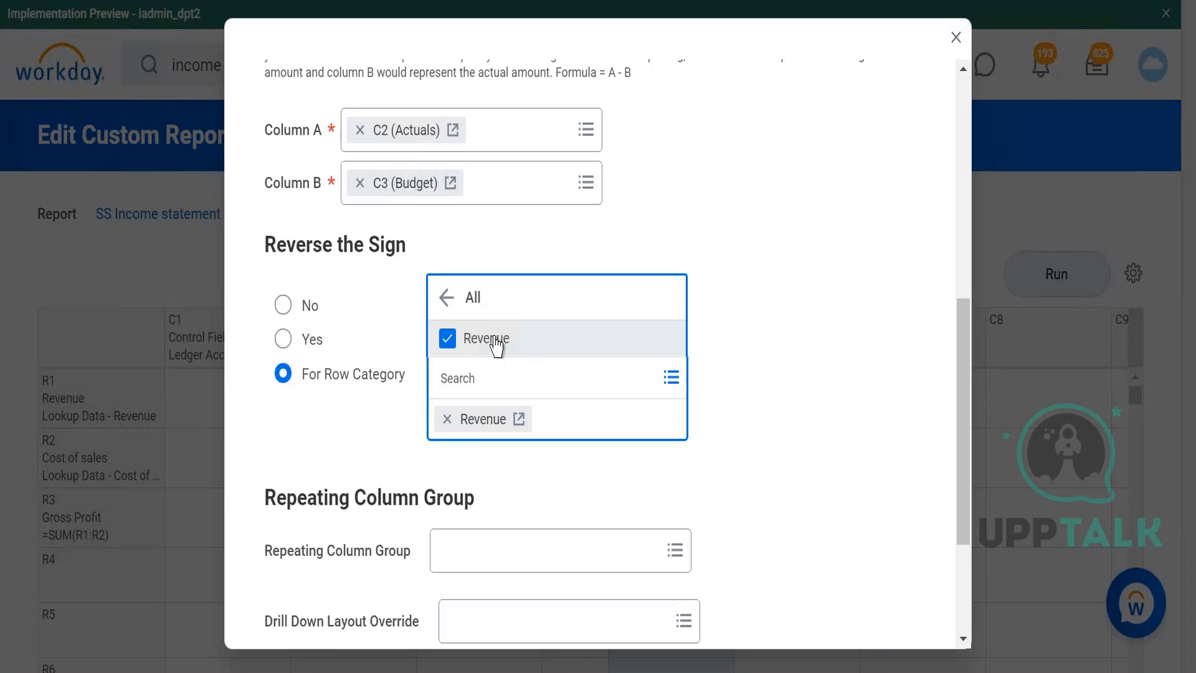
{"action": "left_click", "coordinate": [826, 293]}
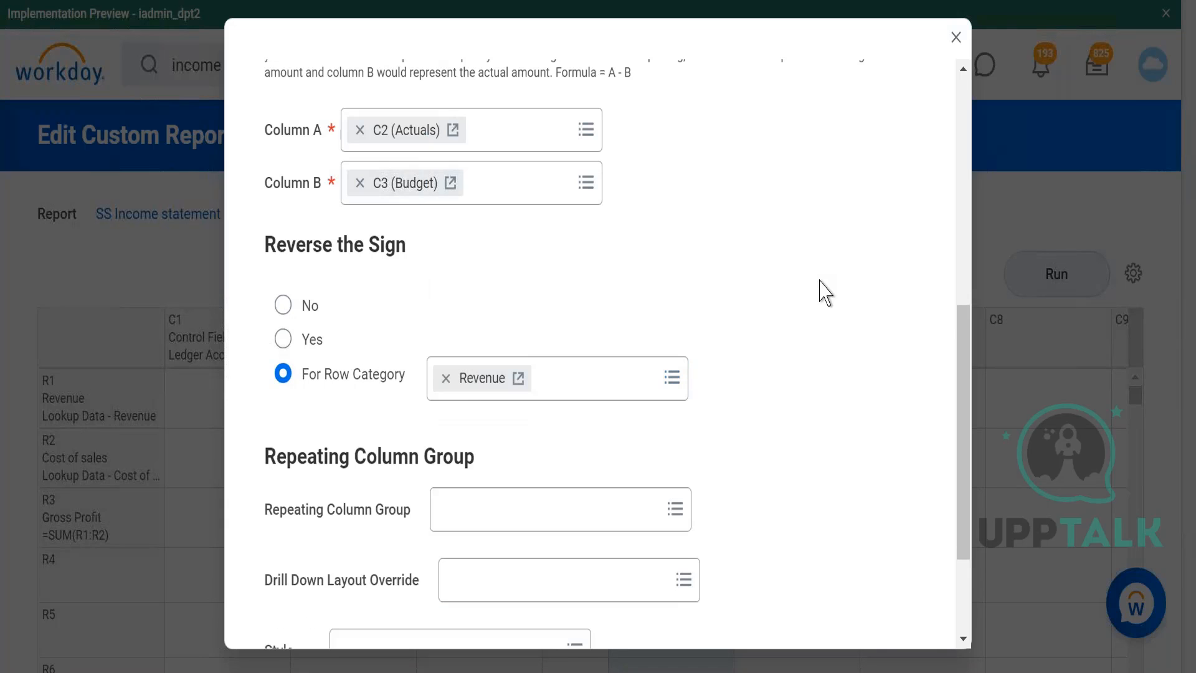
{"action": "left_click_drag", "start_coordinate": [960, 335], "coordinate": [960, 409]}
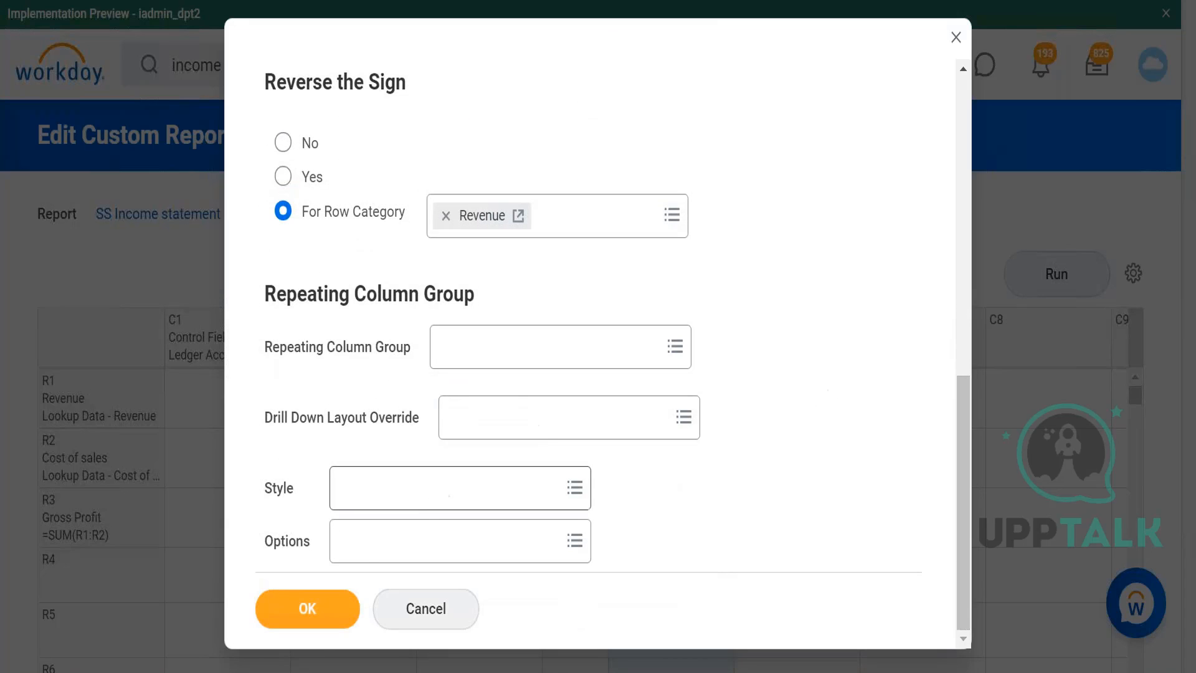
{"action": "left_click", "coordinate": [340, 608]}
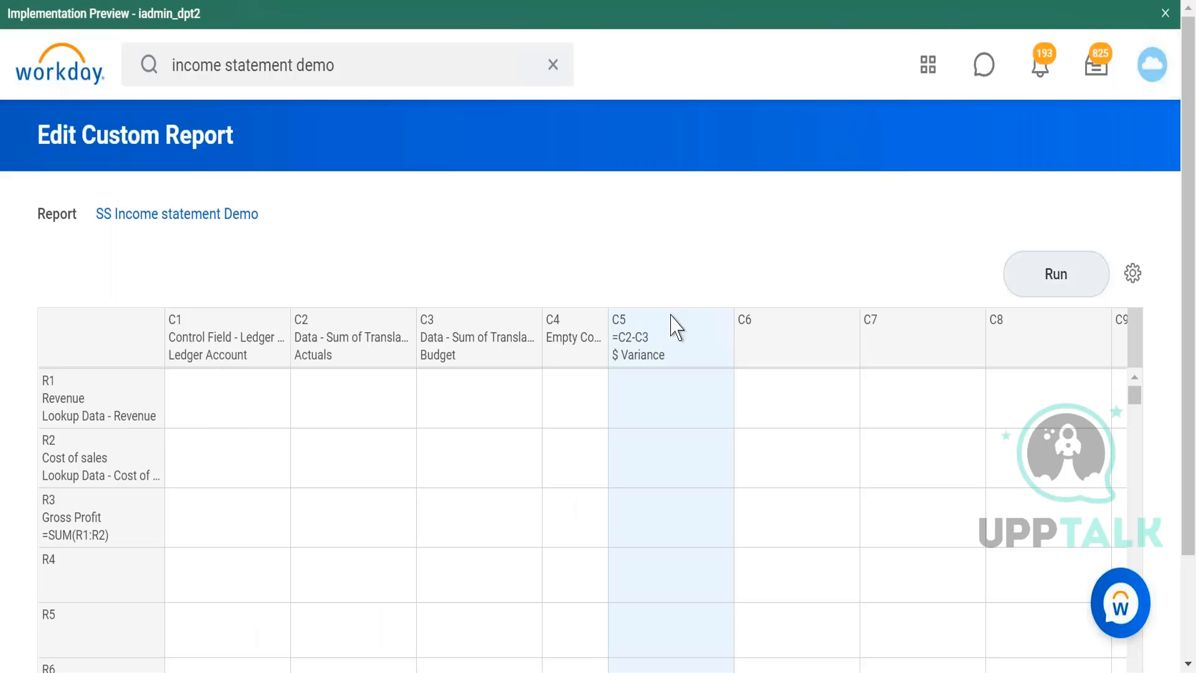
{"action": "left_click", "coordinate": [796, 348]}
{"action": "left_click", "coordinate": [851, 318]}
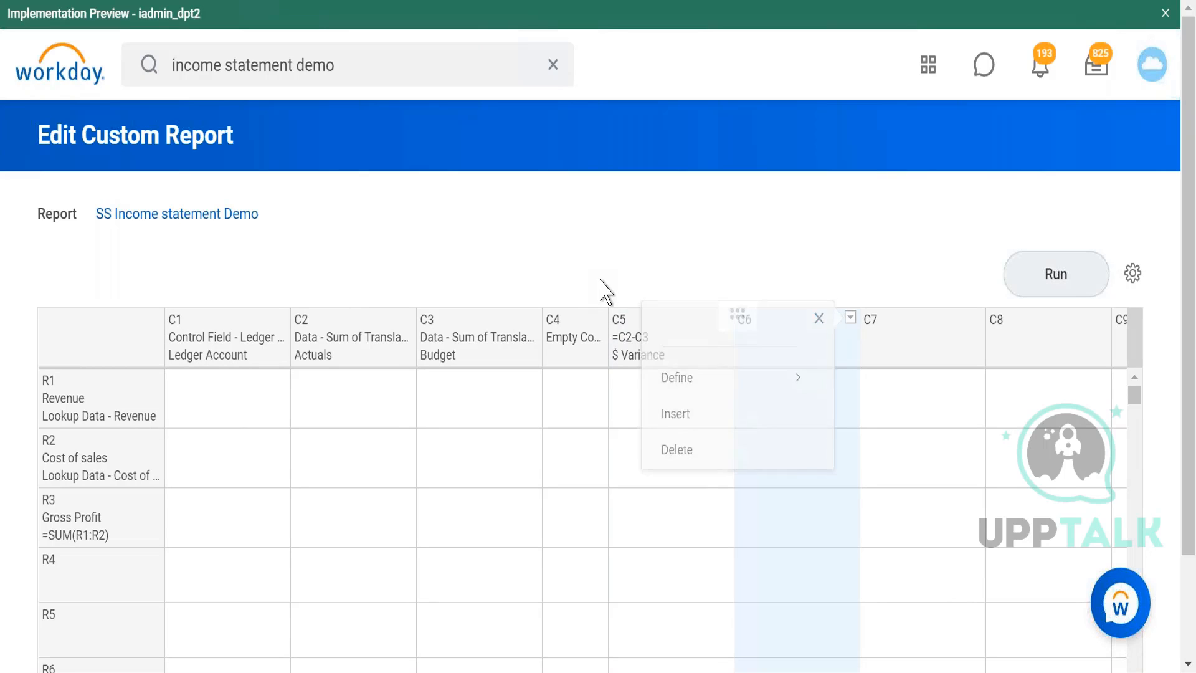
{"action": "left_click", "coordinate": [654, 340]}
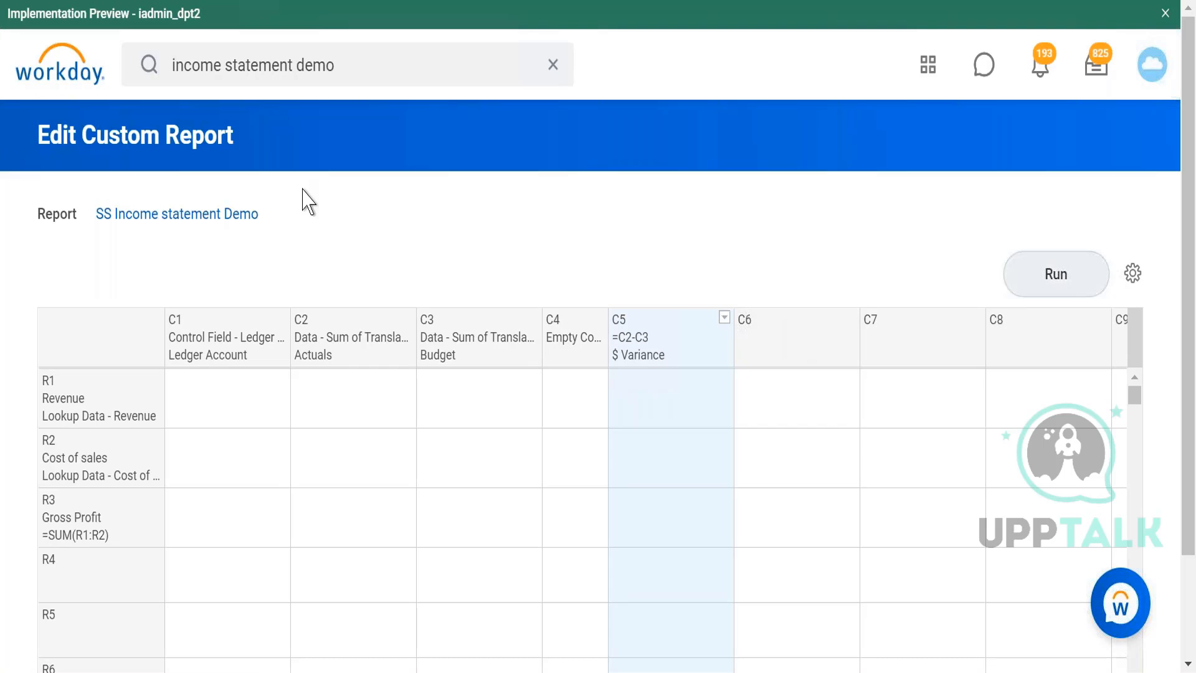
Reconnect to the remote computer through Remote Desktop Connection and maximize the session window.
{"action": "left_click", "coordinate": [82, 0]}
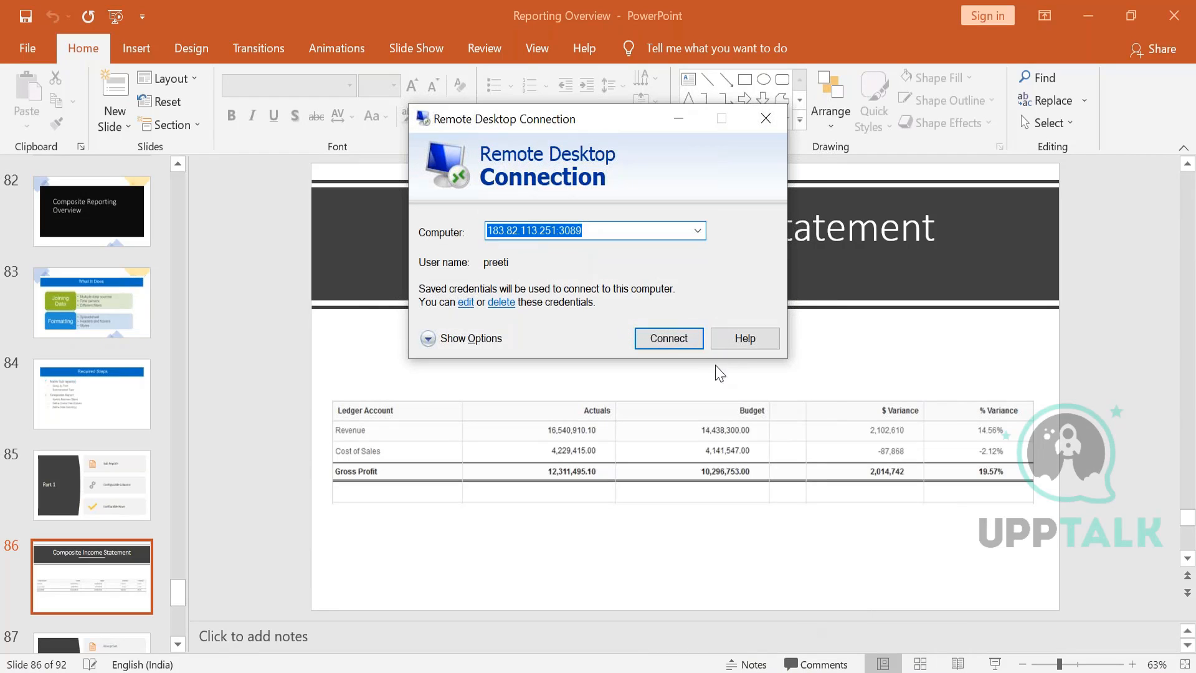
{"action": "left_click", "coordinate": [684, 339]}
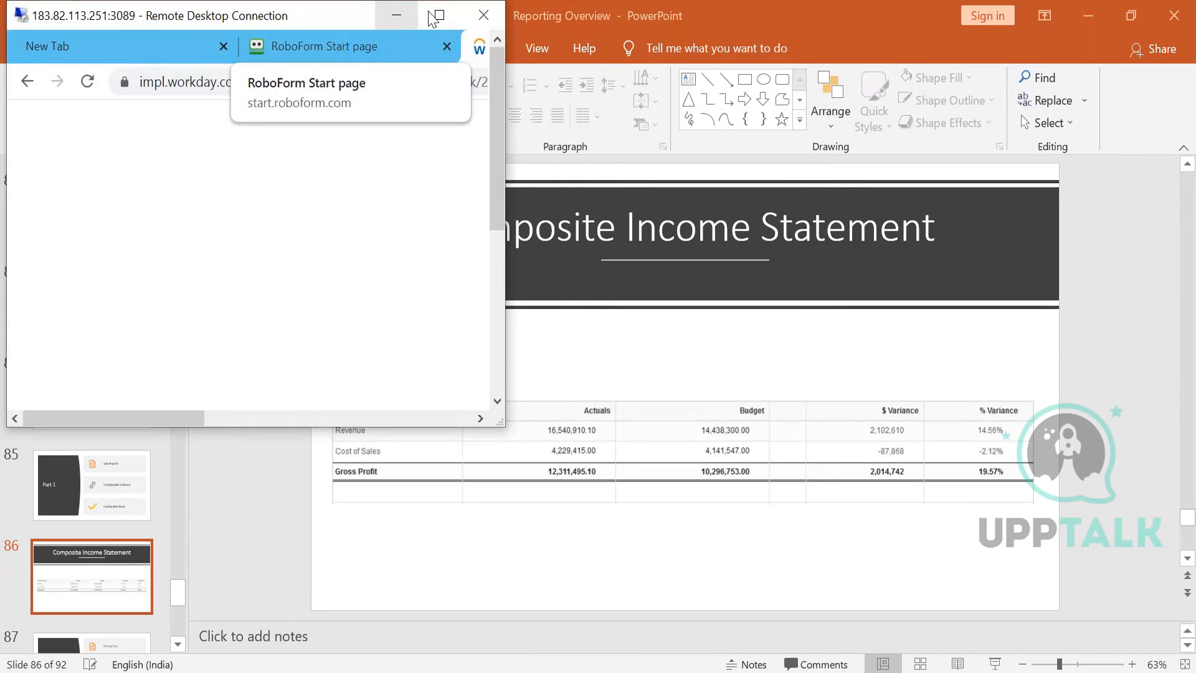
{"action": "left_click", "coordinate": [439, 15]}
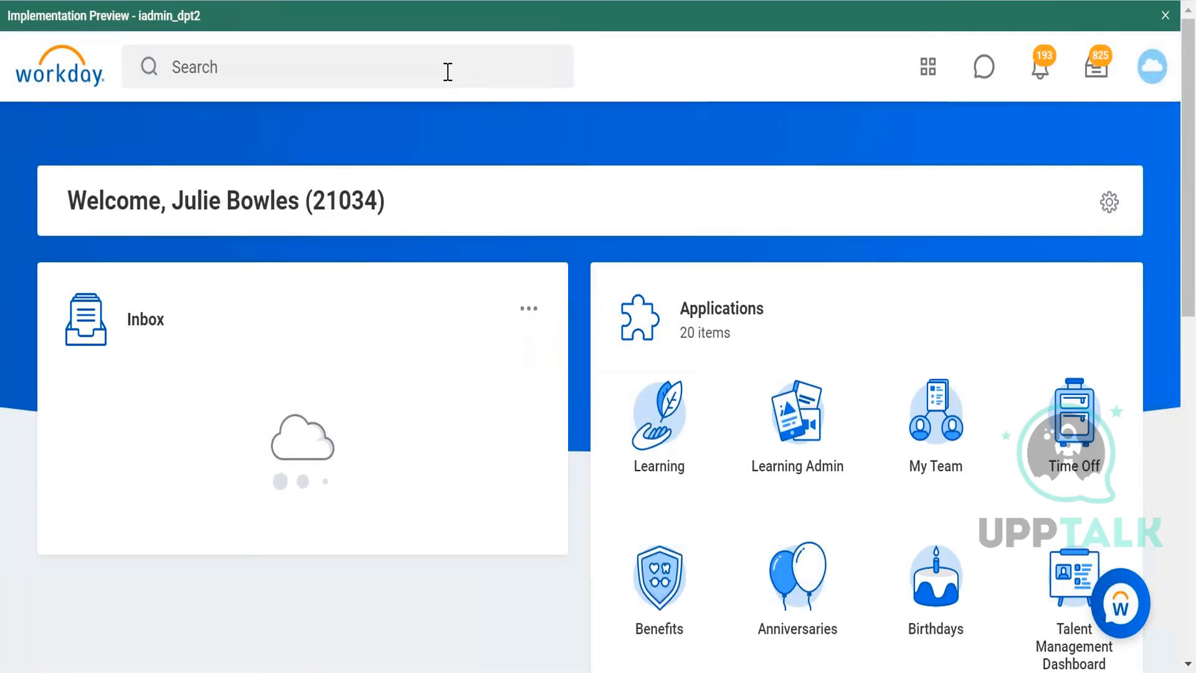
Search Workday for "income statement ss demo" and open the SS Income statement Demo report definition.
{"action": "left_click", "coordinate": [447, 71]}
{"action": "type", "text": "inco"}
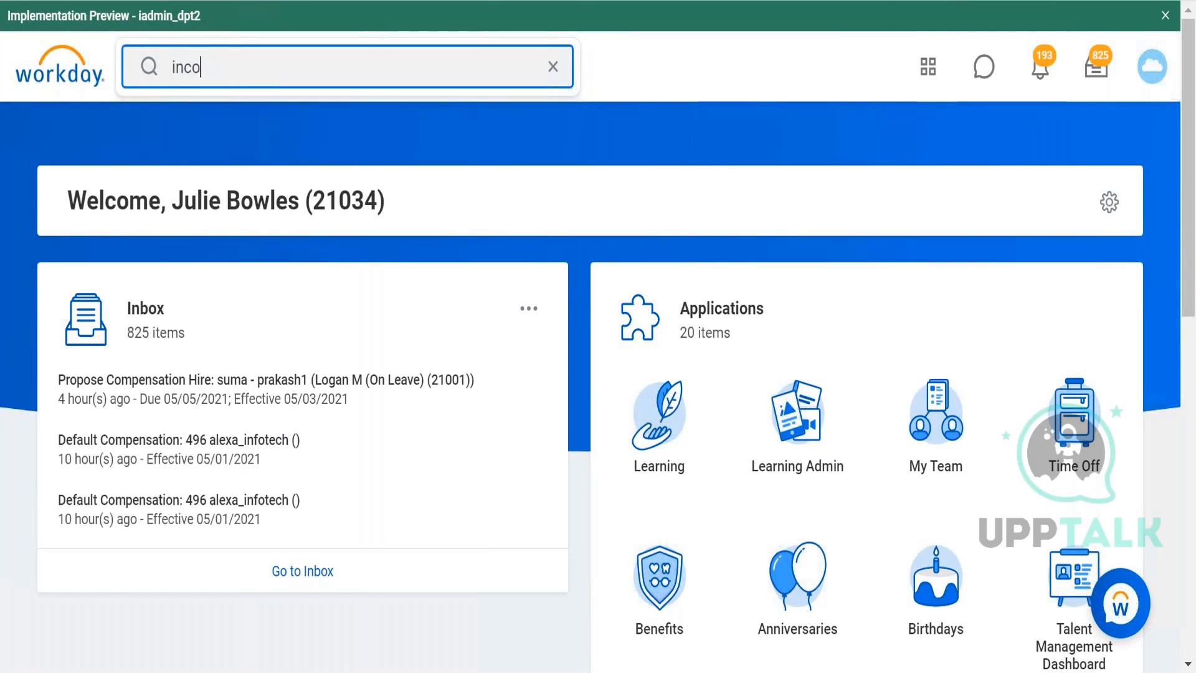
{"action": "type", "text": "me statement "}
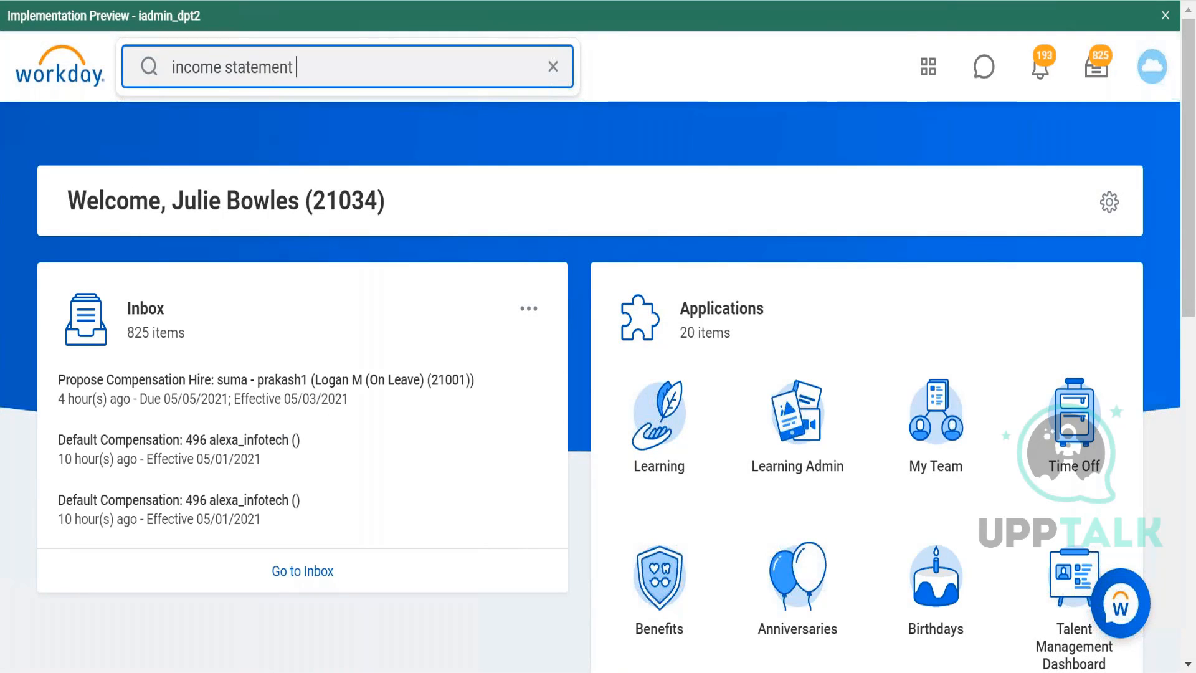
{"action": "type", "text": "ss demo"}
{"action": "key", "text": "Return"}
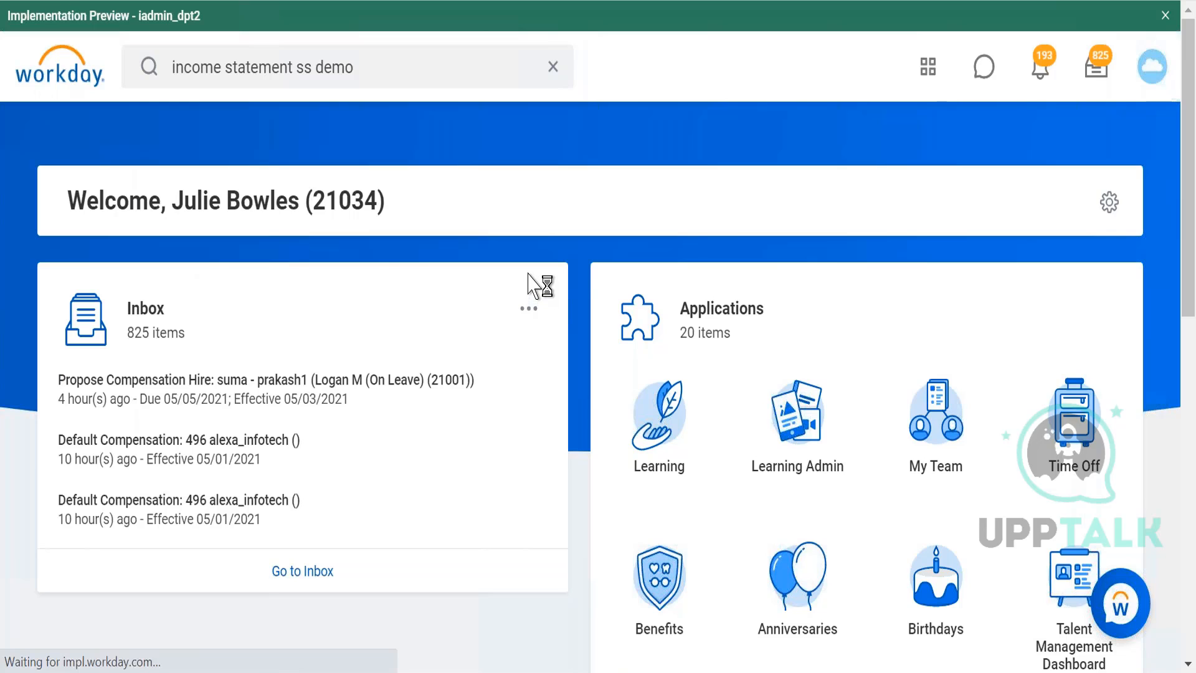
{"action": "left_click", "coordinate": [387, 402]}
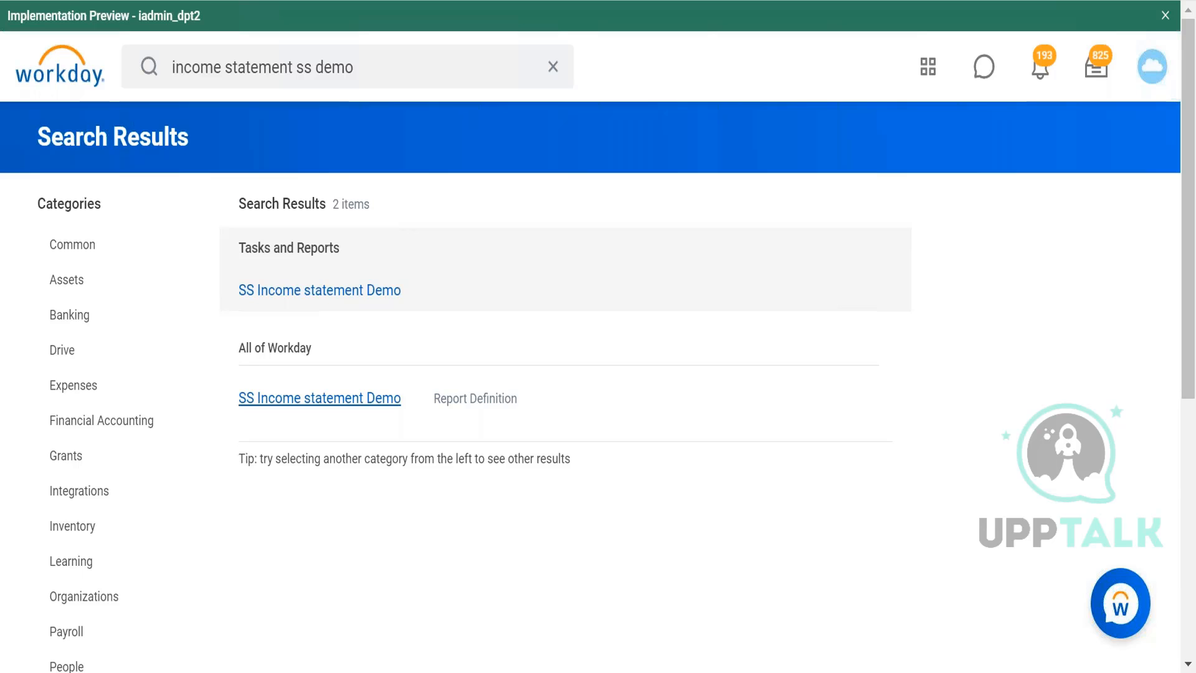
{"action": "left_click", "coordinate": [320, 397]}
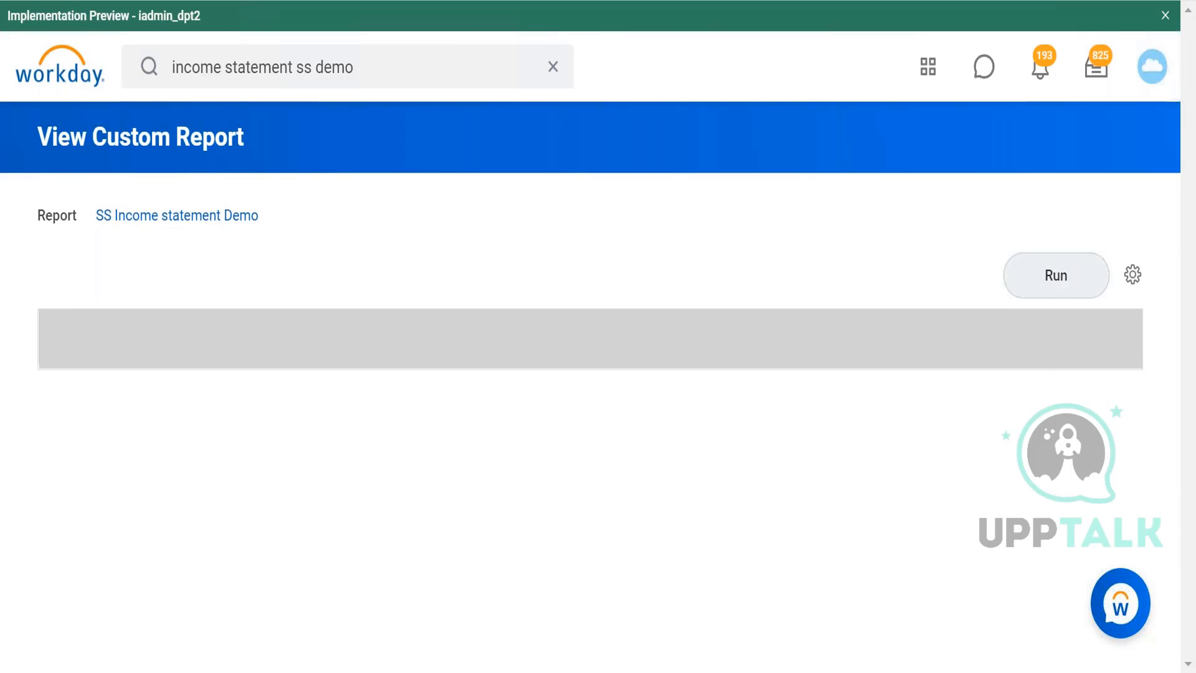
Define column C6 as a calculation column named % Variance.
{"action": "mouse_move", "coordinate": [916, 341]}
{"action": "left_click", "coordinate": [910, 324]}
{"action": "mouse_move", "coordinate": [813, 402]}
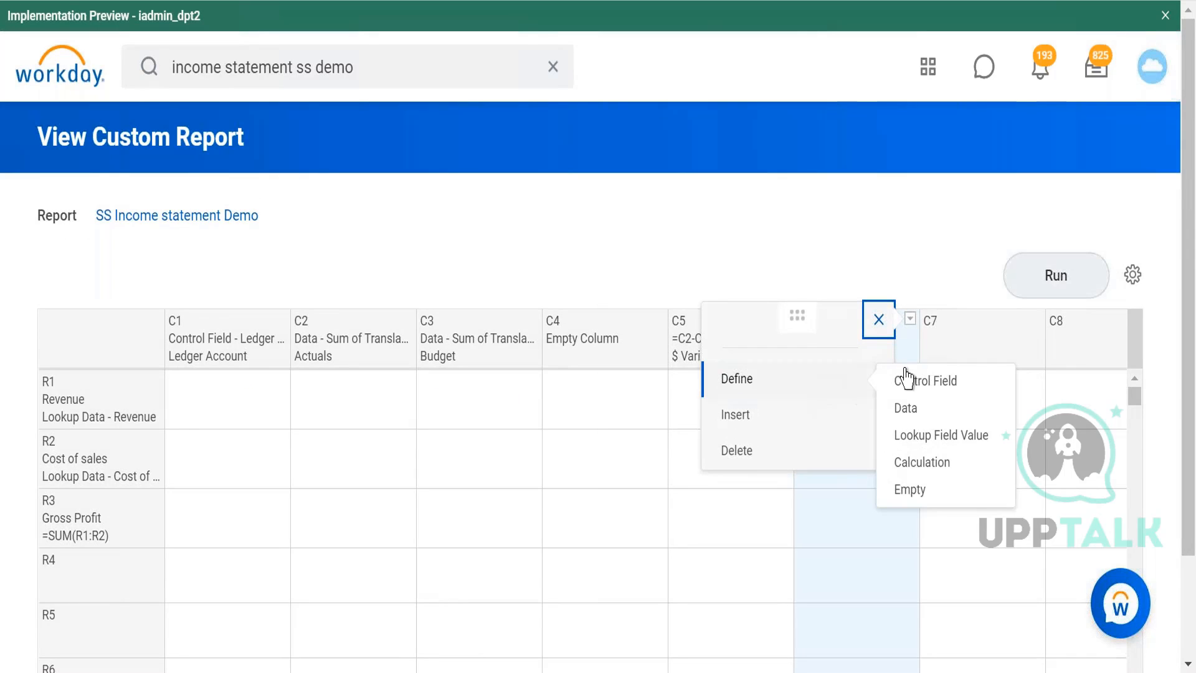
{"action": "left_click", "coordinate": [926, 462]}
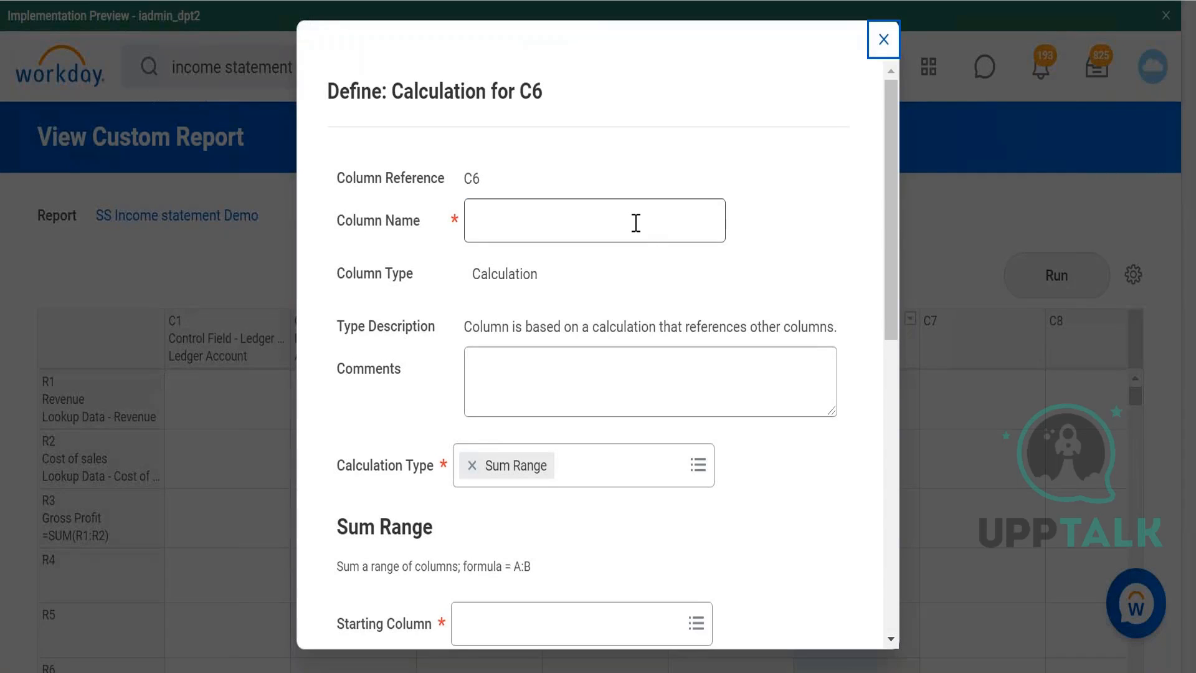
{"action": "left_click", "coordinate": [636, 223]}
{"action": "type", "text": "% Variance"}
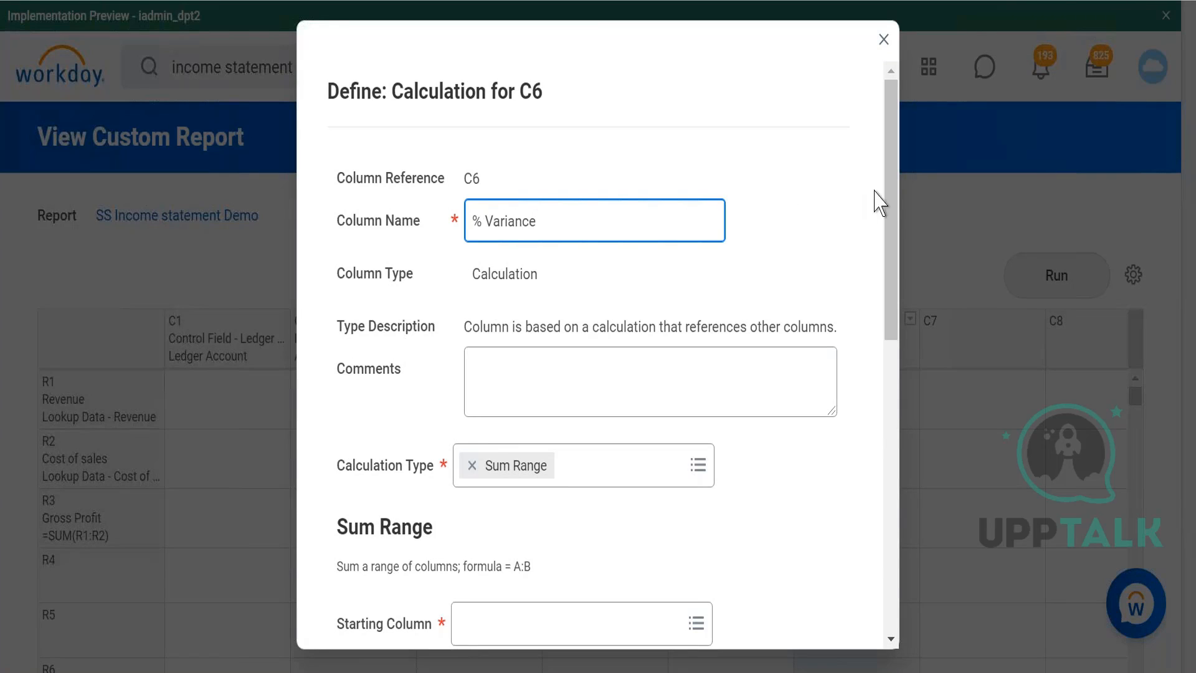
Set C6's calculation type to Percent Remaining, with C2 (Actuals) as Column A and C3 (Budget) as Column B.
{"action": "left_click_drag", "start_coordinate": [894, 225], "coordinate": [896, 324]}
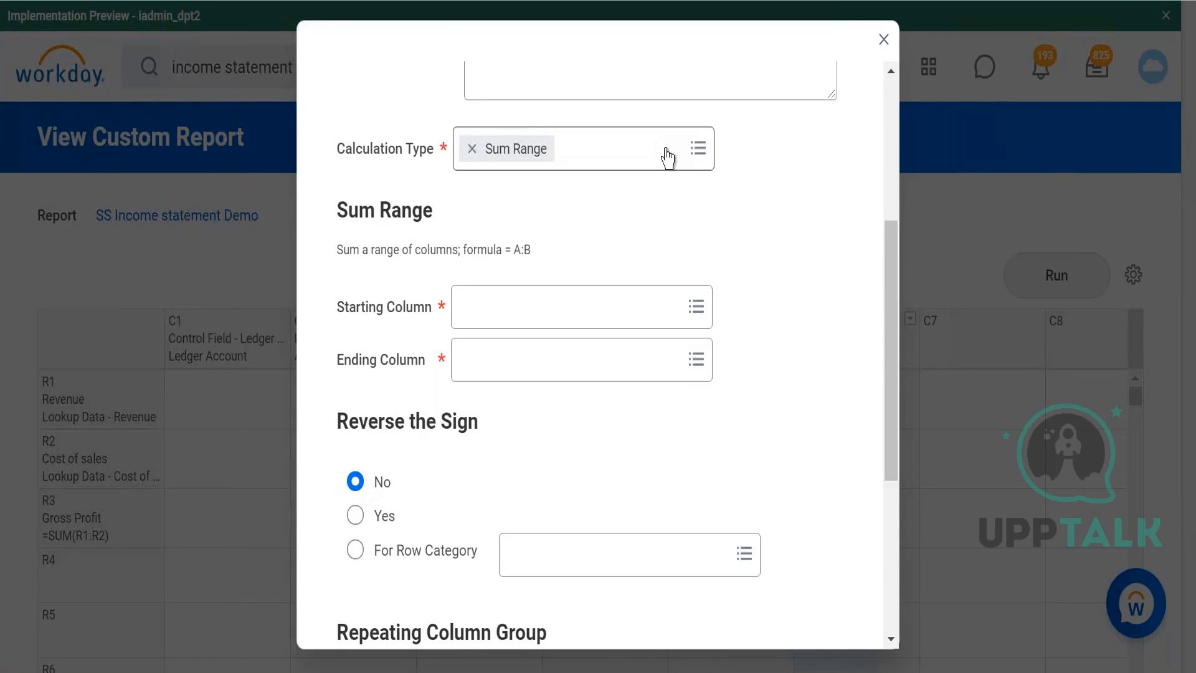
{"action": "left_click", "coordinate": [667, 157]}
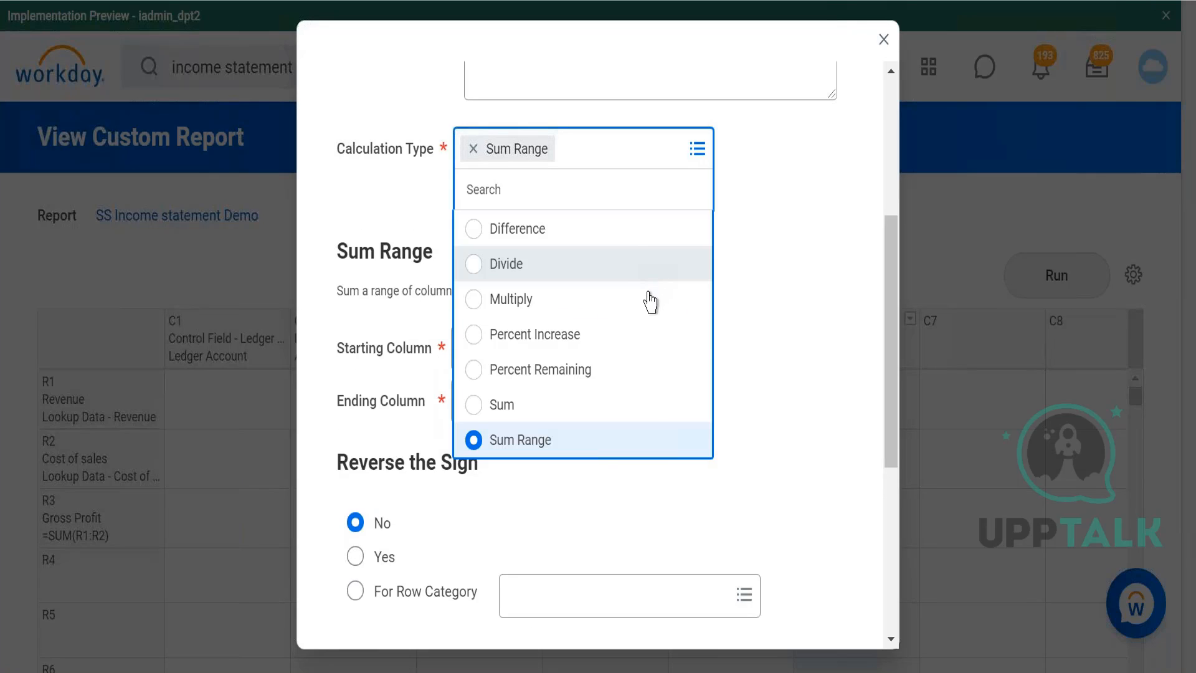
{"action": "left_click", "coordinate": [563, 339]}
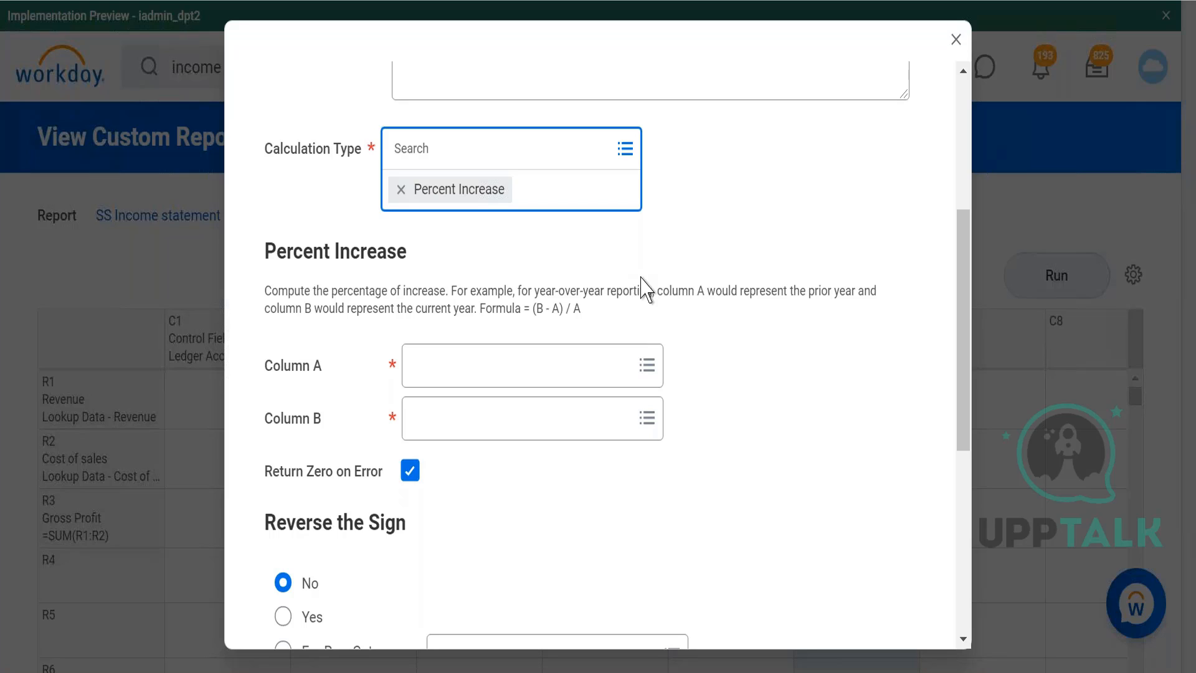
{"action": "left_click", "coordinate": [625, 149]}
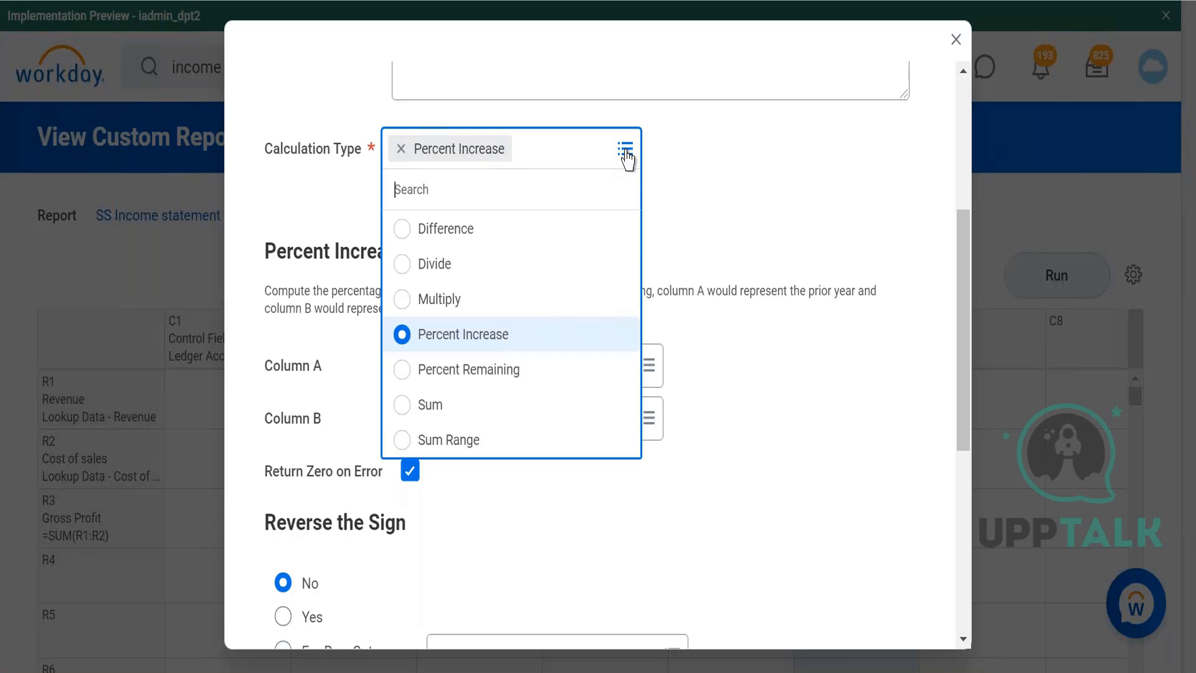
{"action": "left_click", "coordinate": [527, 372]}
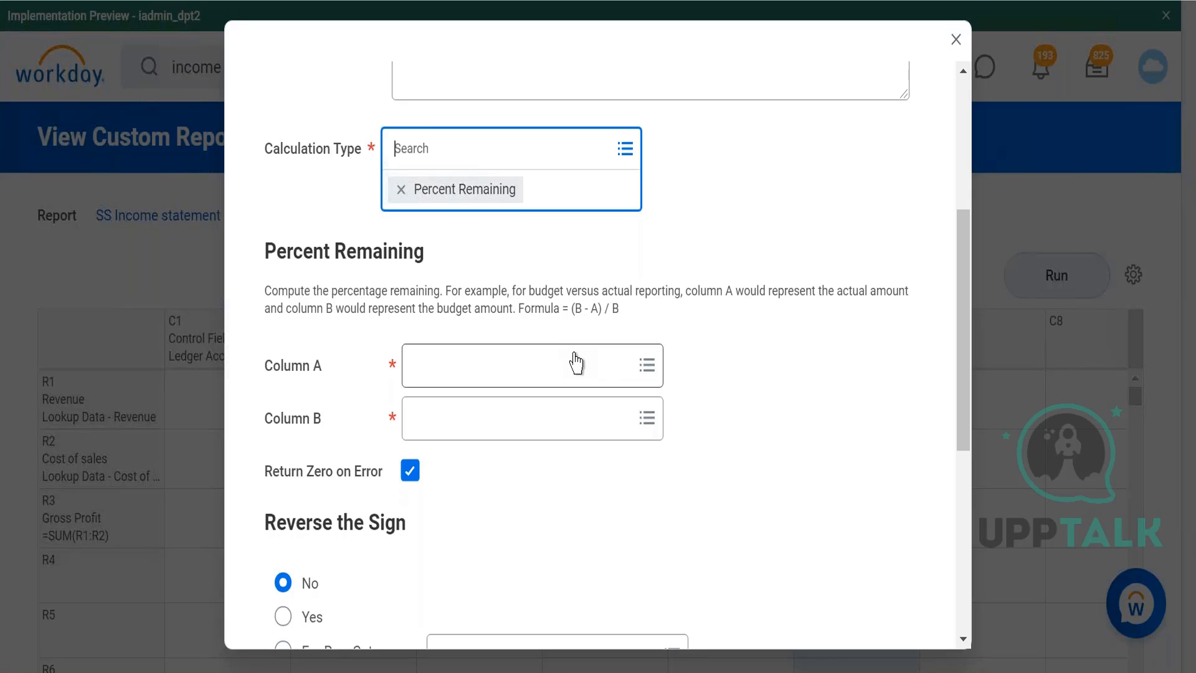
{"action": "left_click", "coordinate": [587, 373]}
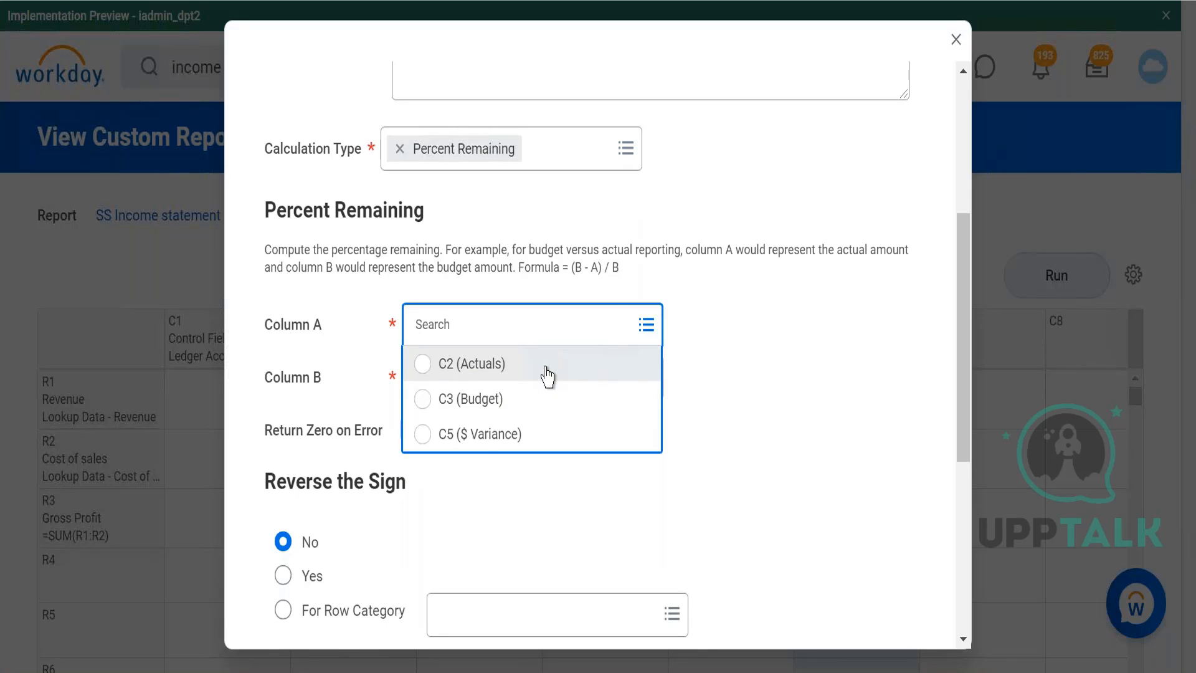
{"action": "left_click", "coordinate": [548, 368]}
{"action": "left_click", "coordinate": [609, 423]}
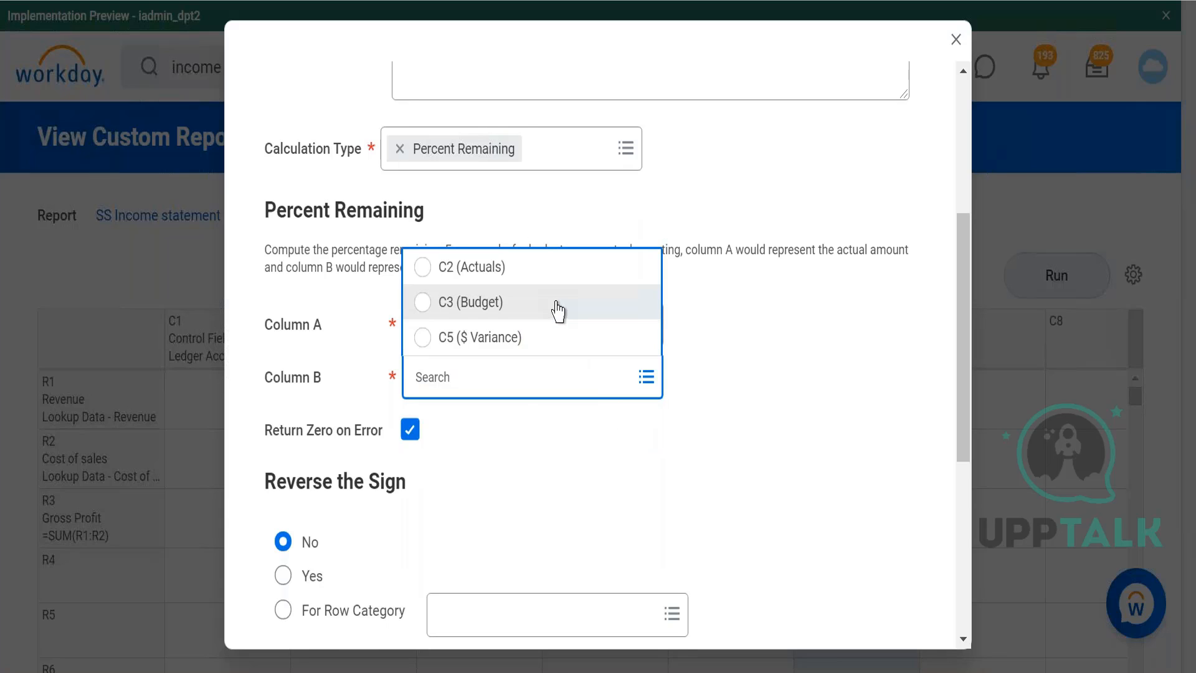
{"action": "left_click", "coordinate": [554, 311]}
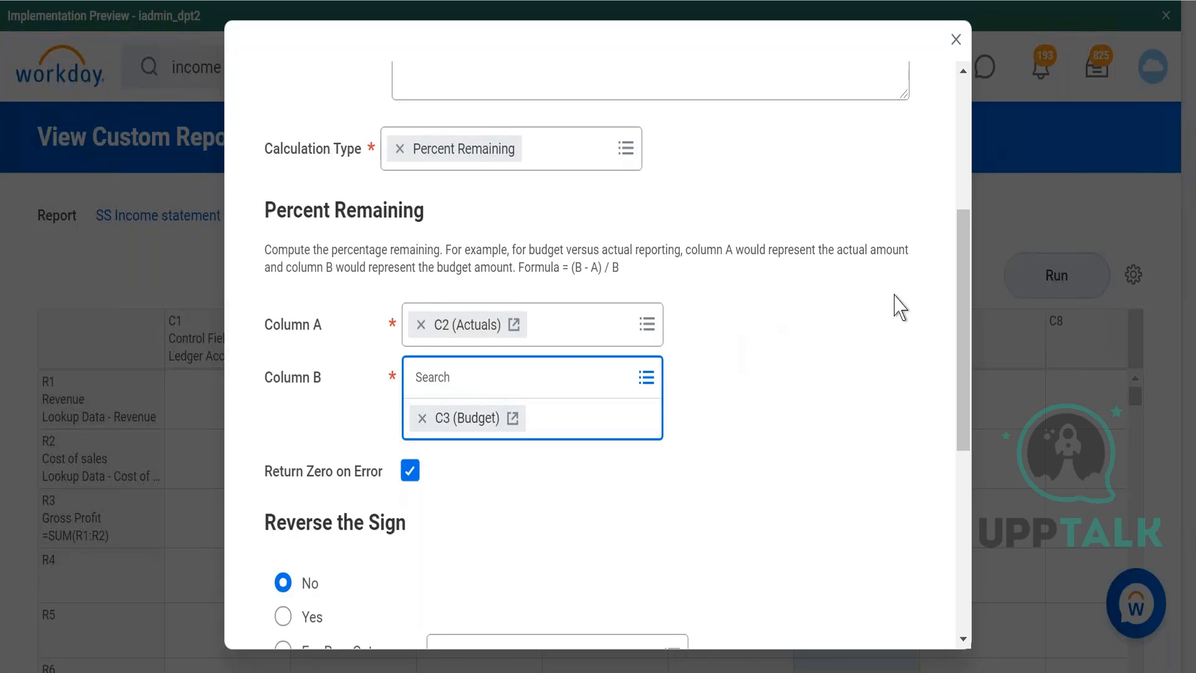
Reverse C6's sign for the row category Revenue and save the % Variance column definition.
{"action": "scroll", "coordinate": [964, 311], "scroll_direction": "down", "scroll_amount": 2}
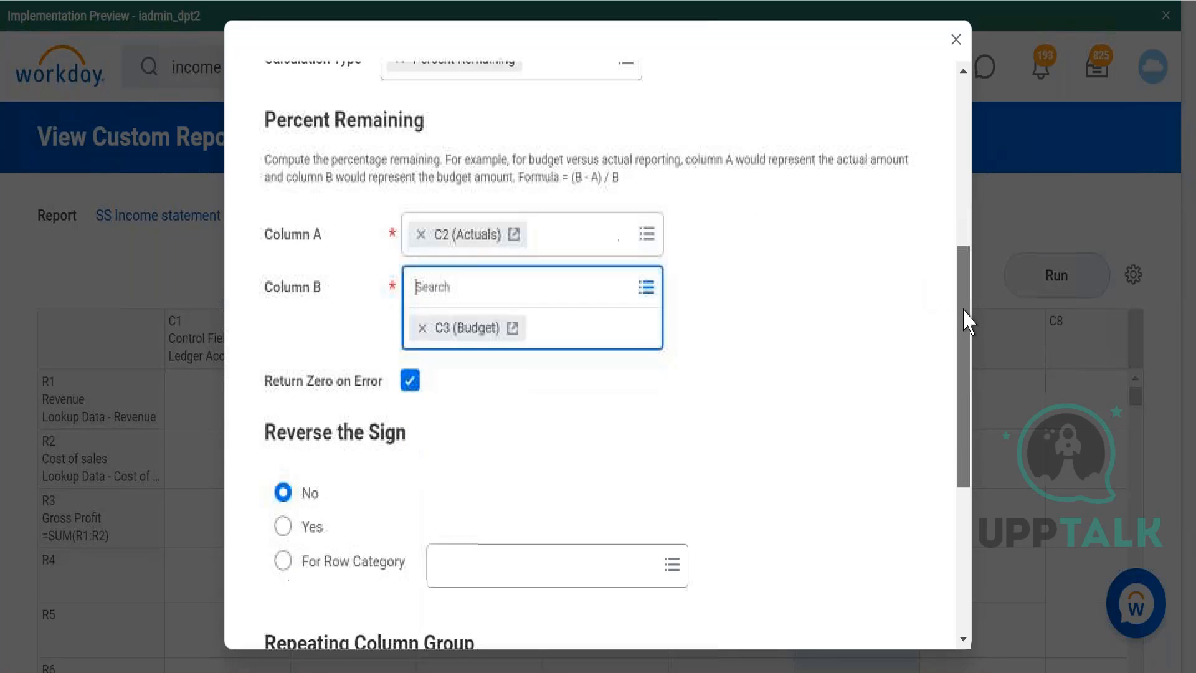
{"action": "scroll", "coordinate": [966, 329], "scroll_direction": "down", "scroll_amount": 1}
{"action": "scroll", "coordinate": [965, 336], "scroll_direction": "down", "scroll_amount": 1}
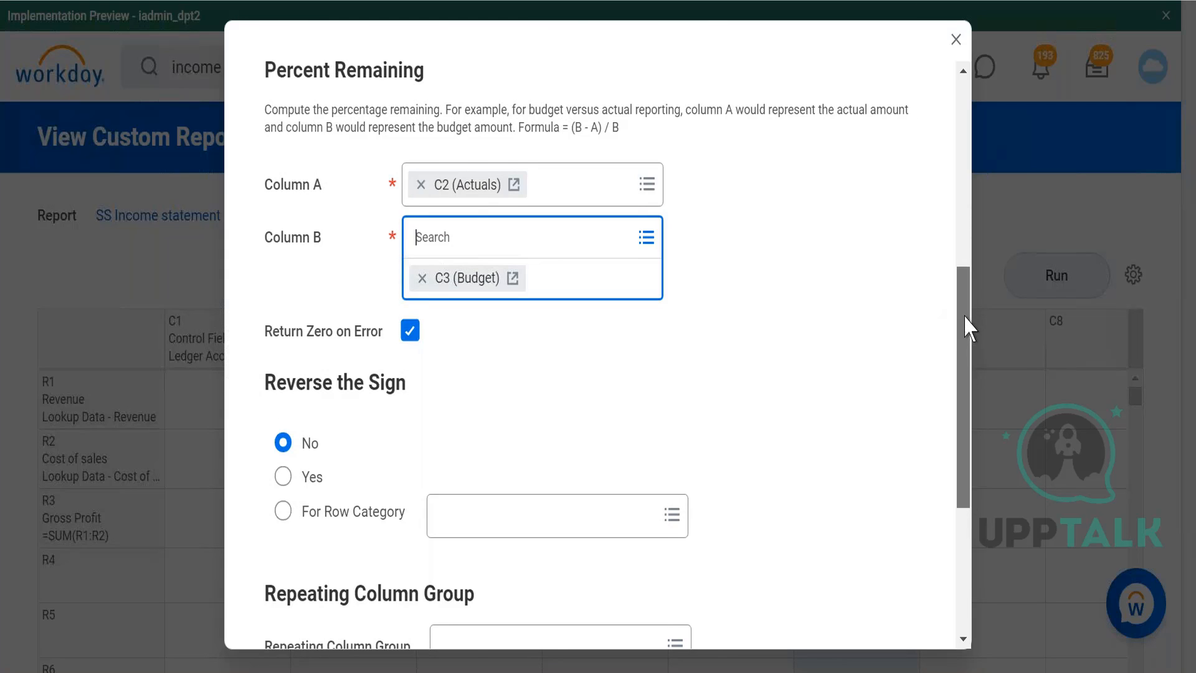
{"action": "scroll", "coordinate": [969, 339], "scroll_direction": "down", "scroll_amount": 1}
{"action": "left_click_drag", "start_coordinate": [967, 339], "coordinate": [968, 367]}
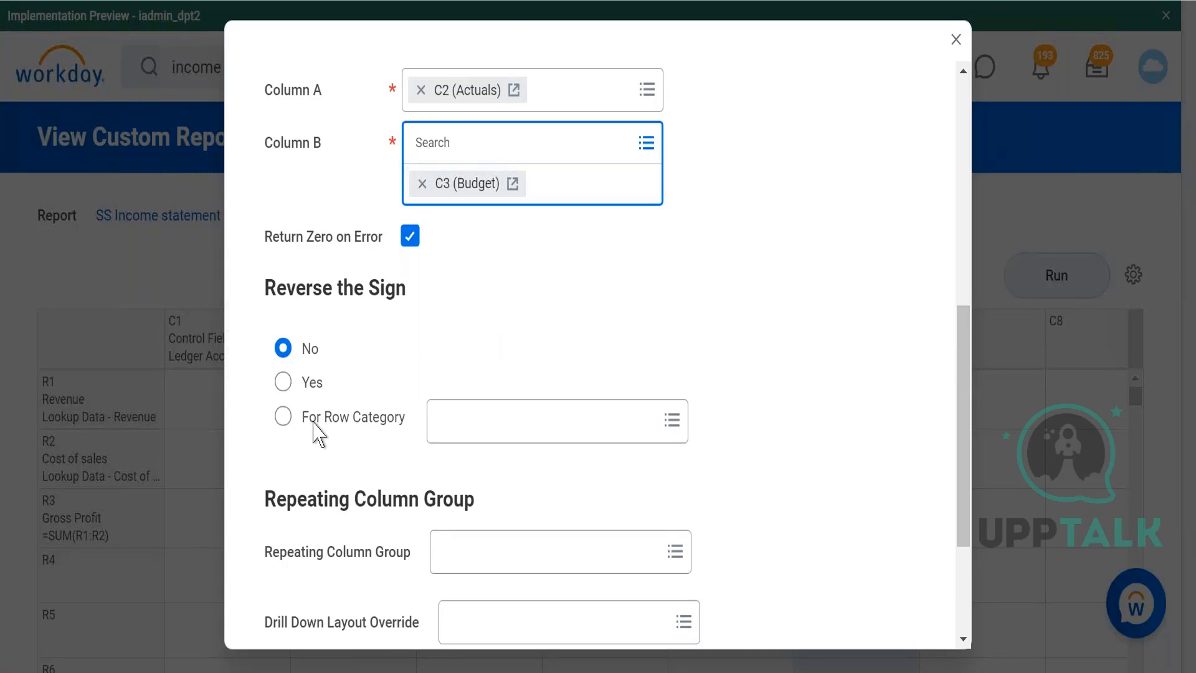
{"action": "left_click", "coordinate": [286, 418]}
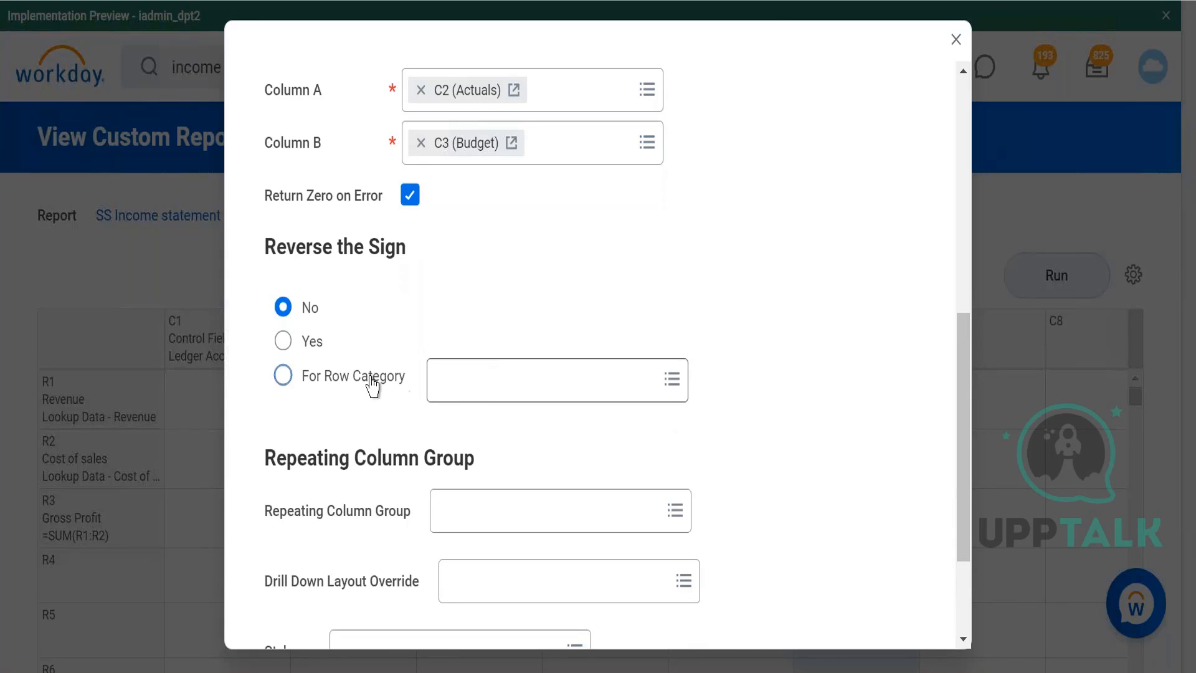
{"action": "left_click", "coordinate": [285, 377]}
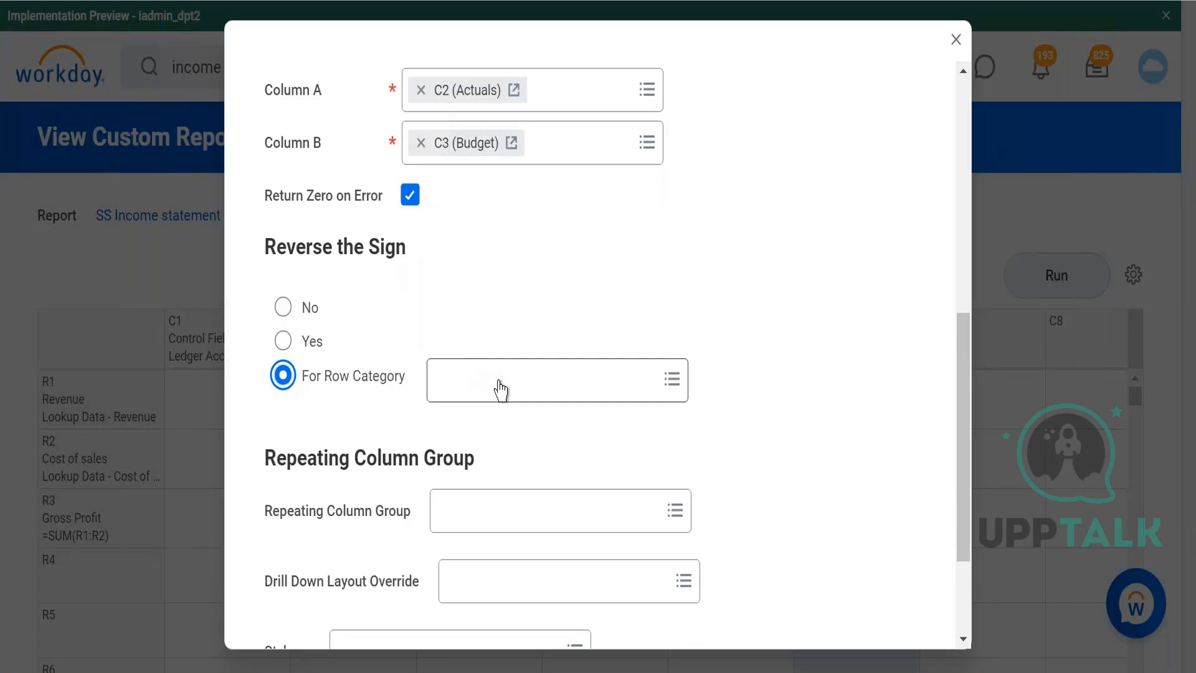
{"action": "left_click", "coordinate": [500, 390]}
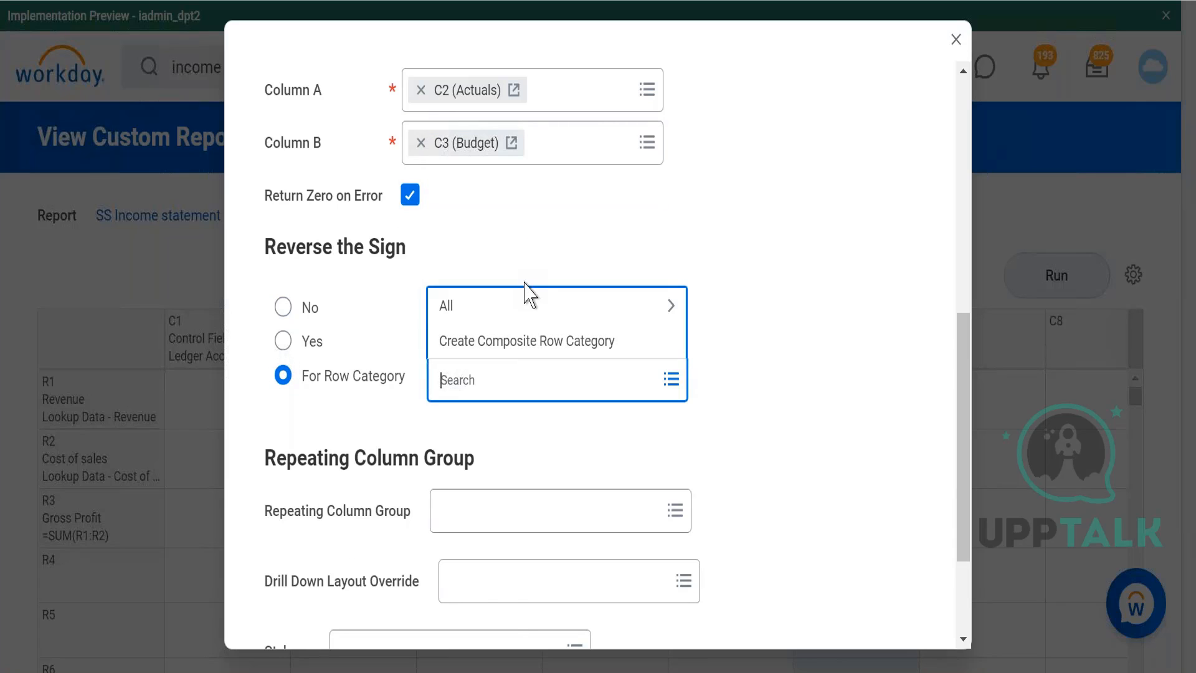
{"action": "left_click", "coordinate": [533, 308]}
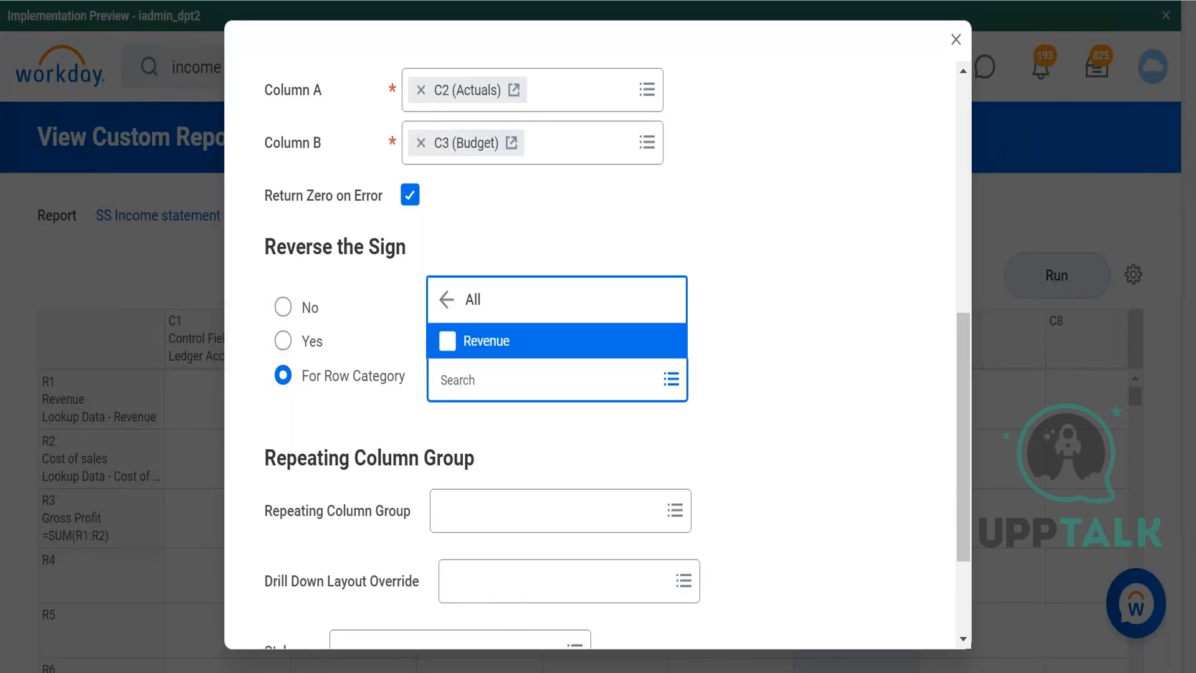
{"action": "left_click", "coordinate": [535, 357]}
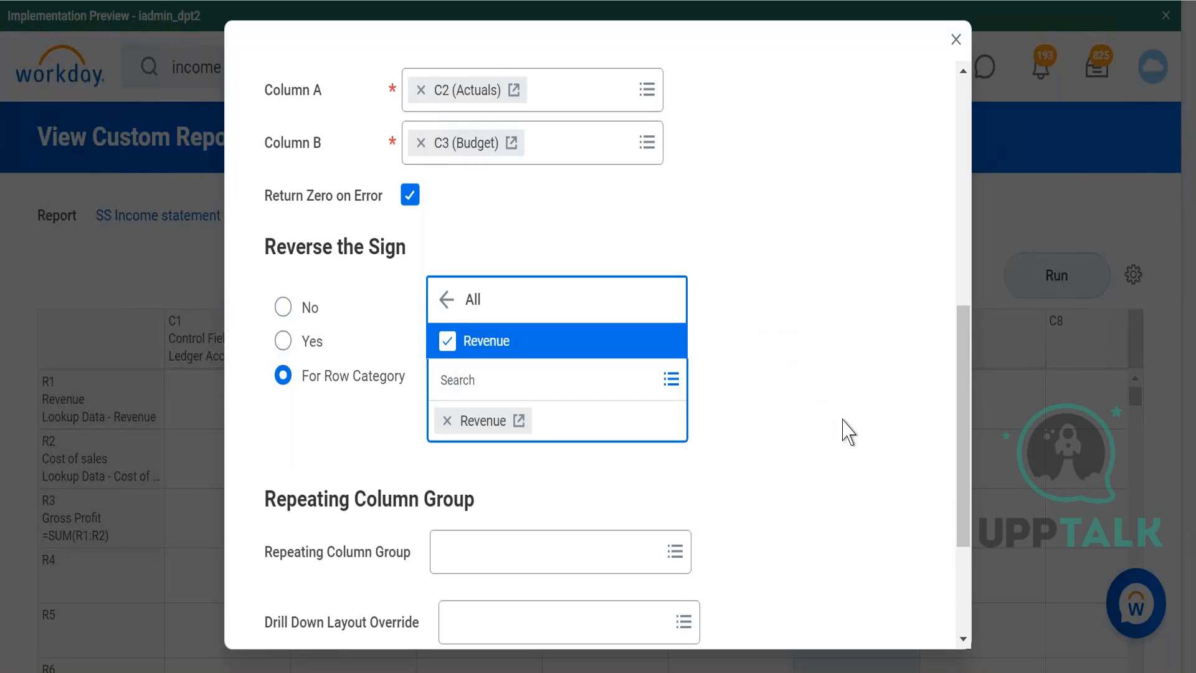
{"action": "scroll", "coordinate": [983, 428], "scroll_direction": "down", "scroll_amount": 5}
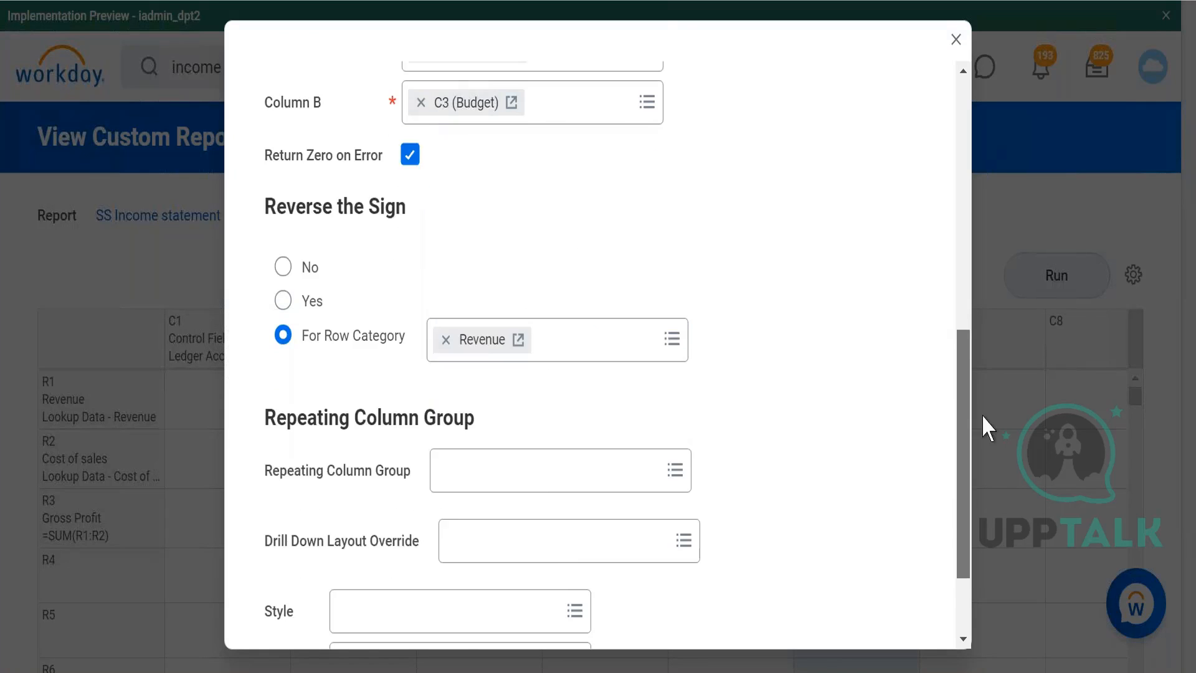
{"action": "left_click", "coordinate": [264, 614]}
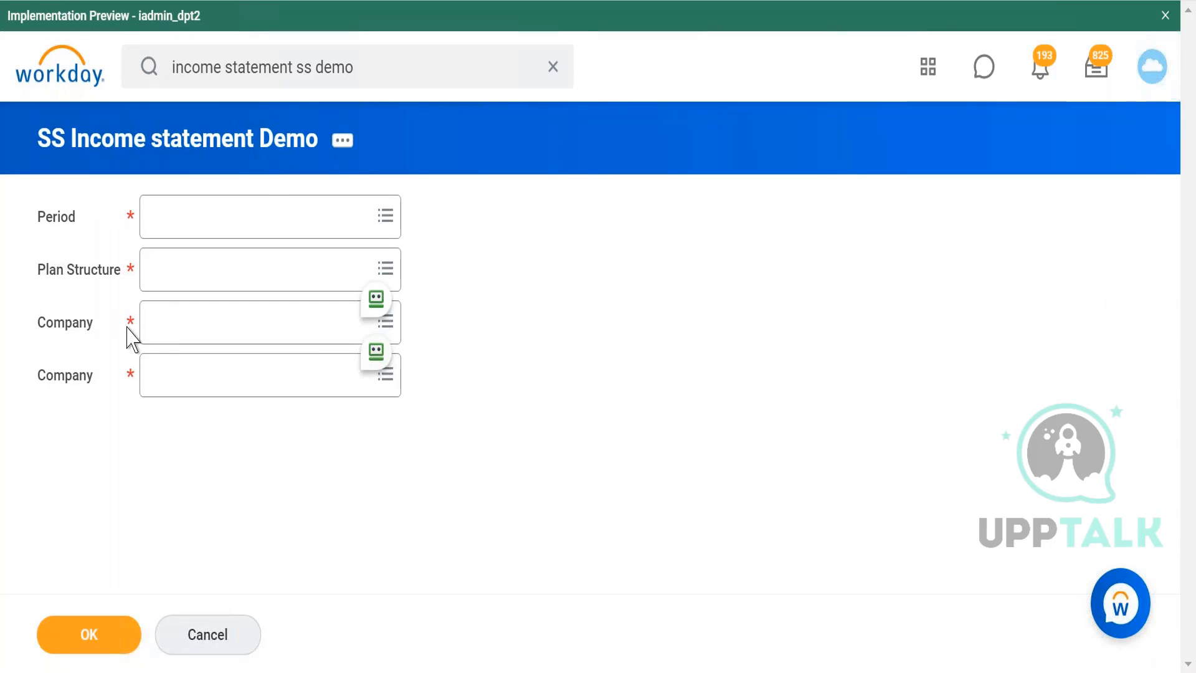
Set both Company prompts of the report run to GMS USA Global Modern Services, Inc. (USA).
{"action": "left_click", "coordinate": [160, 331]}
{"action": "type", "text": "gl"}
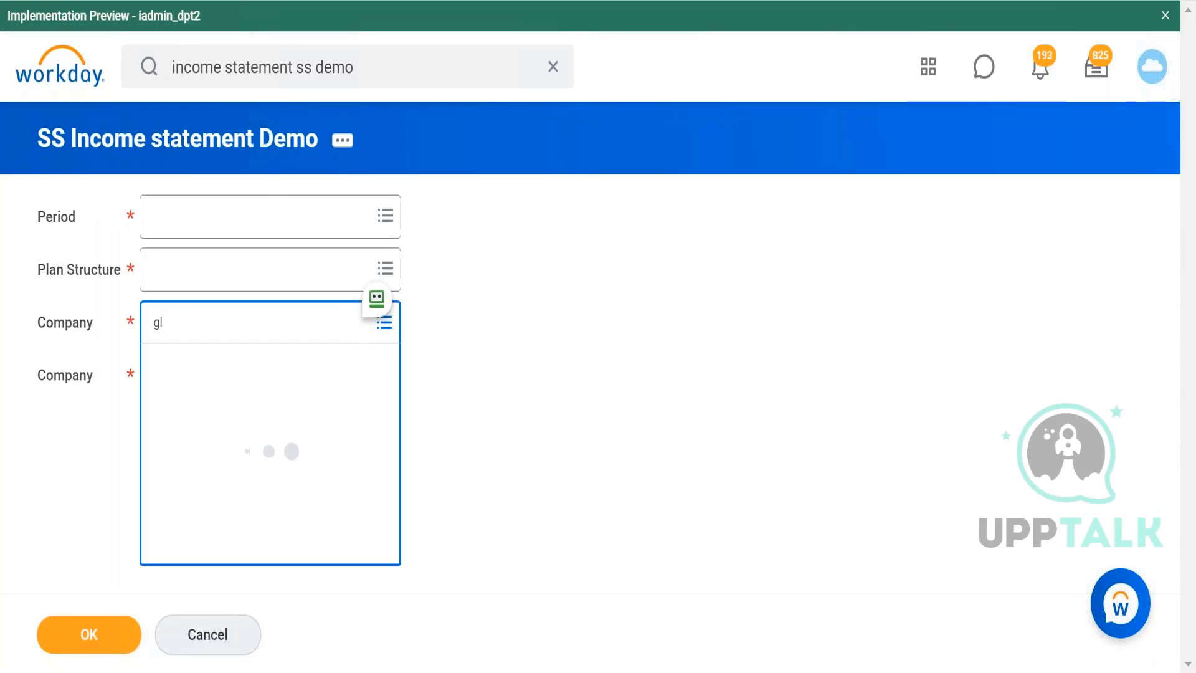
{"action": "type", "text": "obal modern "}
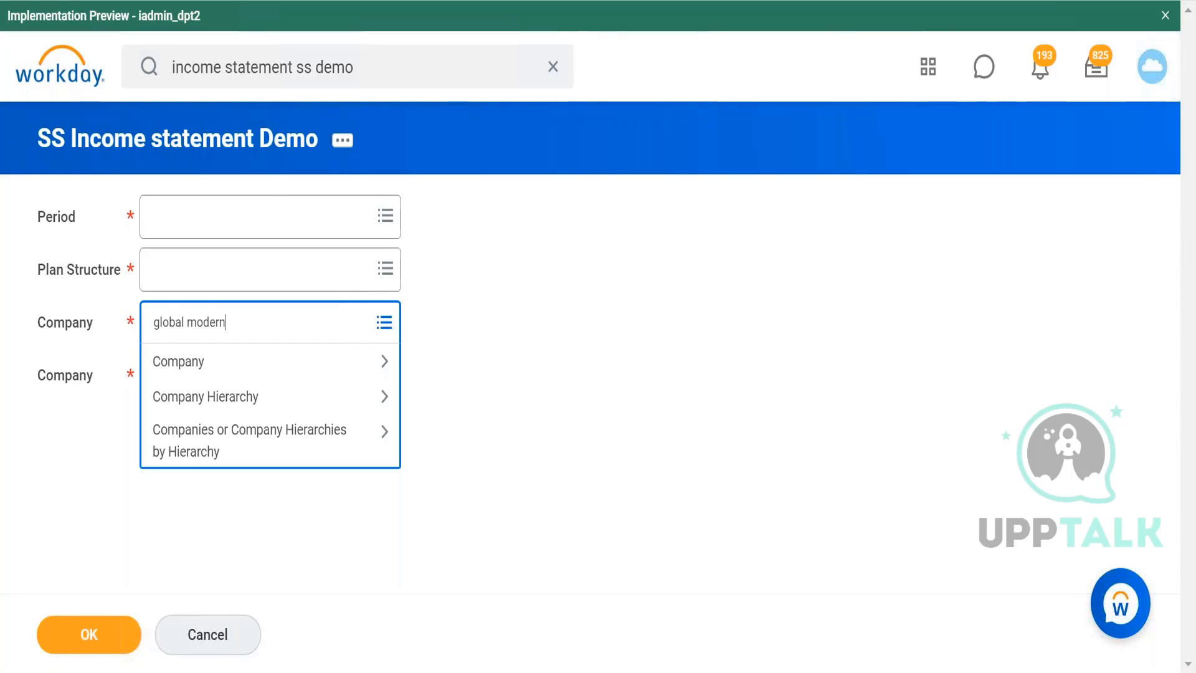
{"action": "type", "text": "usa"}
{"action": "key", "text": "Return"}
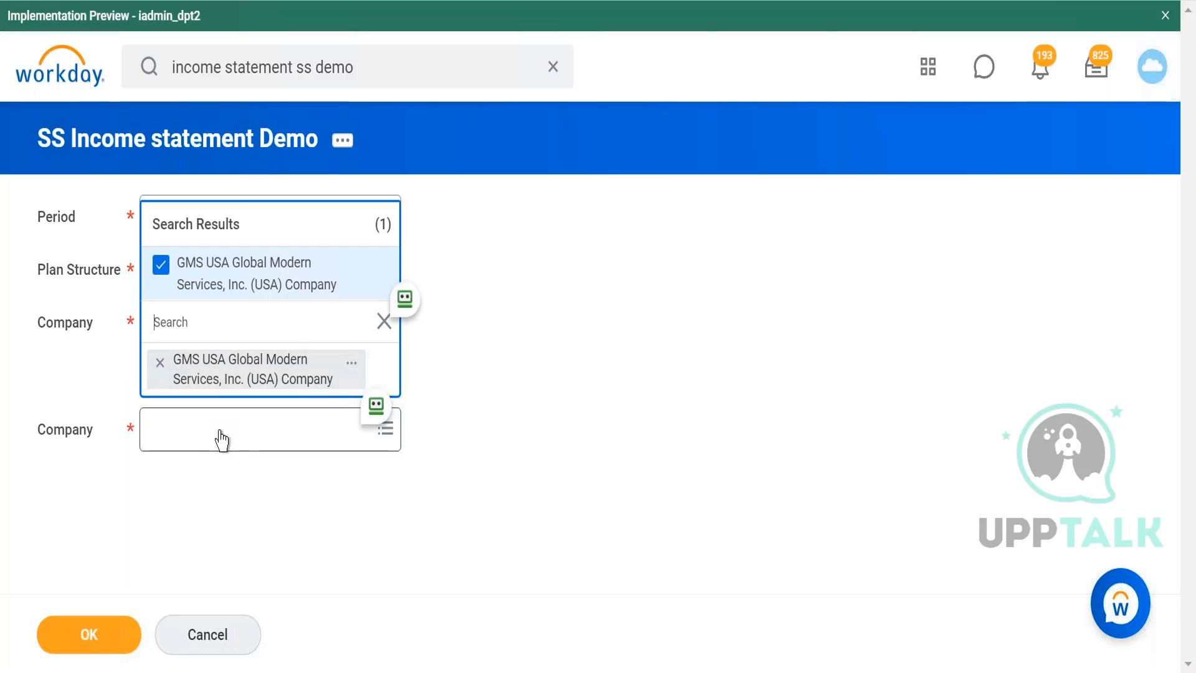
{"action": "left_click", "coordinate": [222, 440]}
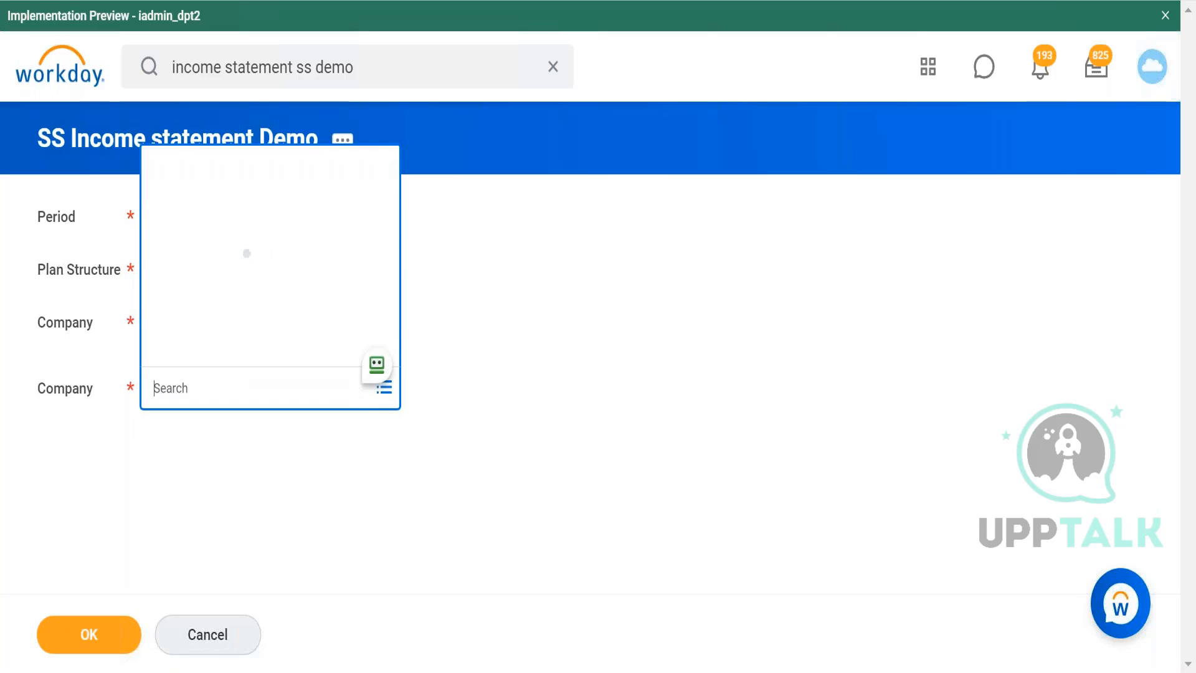
{"action": "type", "text": "global modern usa"}
{"action": "key", "text": "Return"}
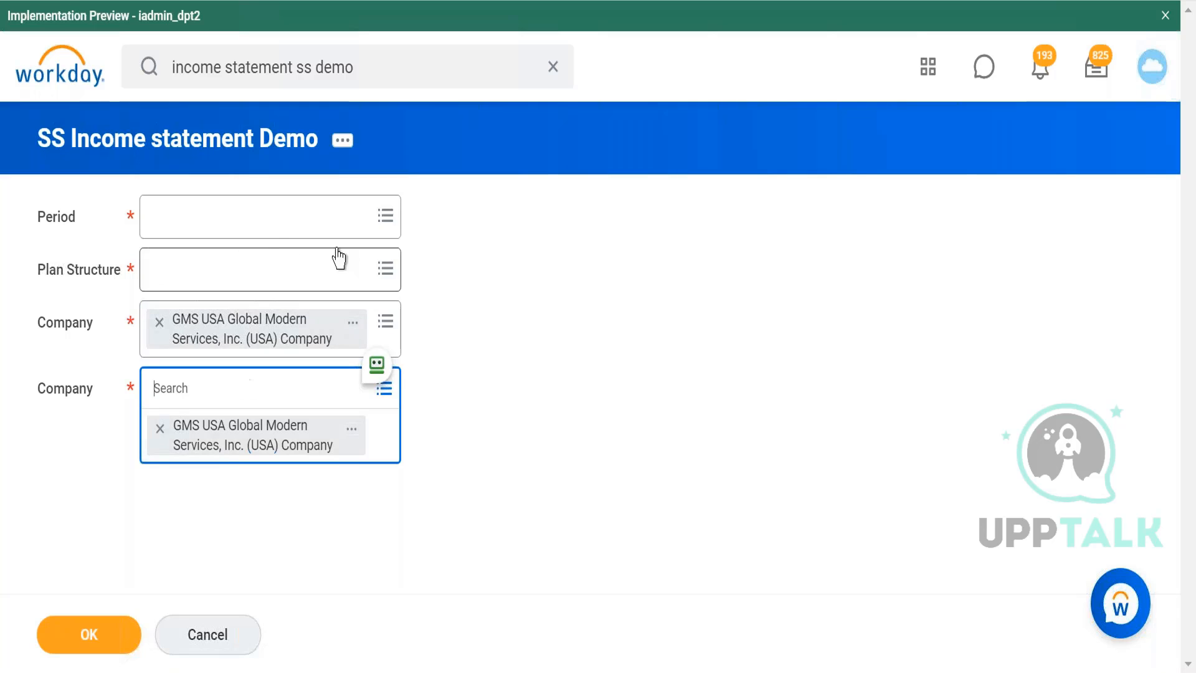
Set the plan structure to Budget and the period to FY2021 - May, and run the report.
{"action": "left_click", "coordinate": [289, 281]}
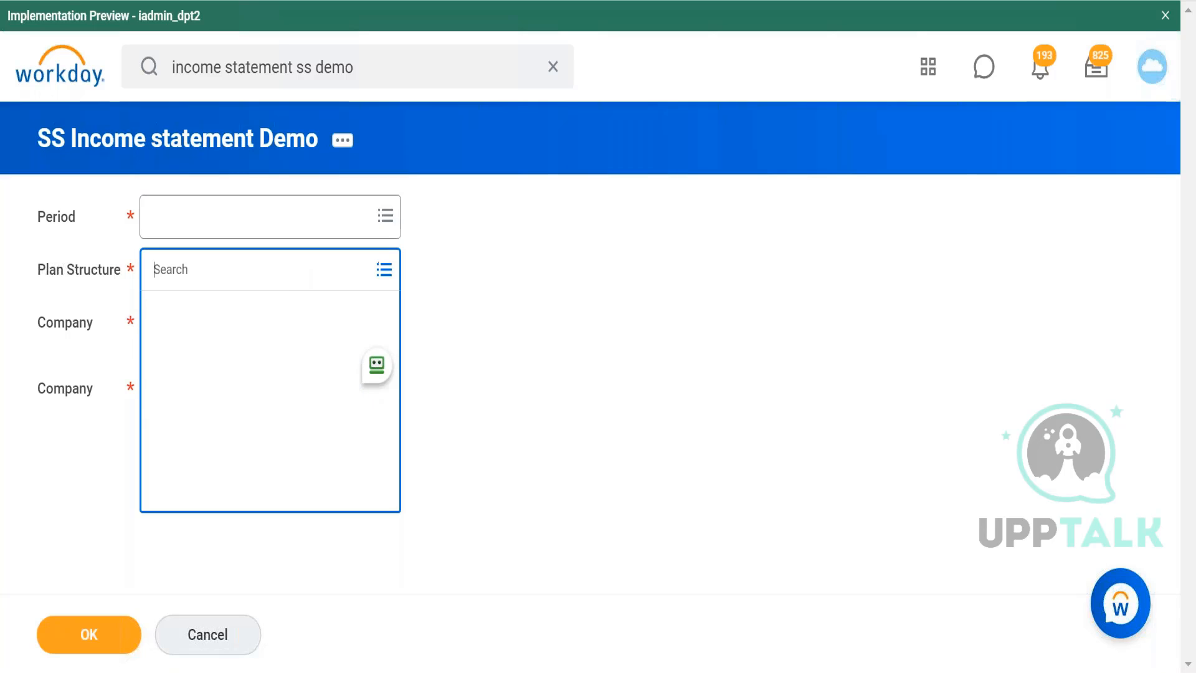
{"action": "left_click", "coordinate": [300, 324]}
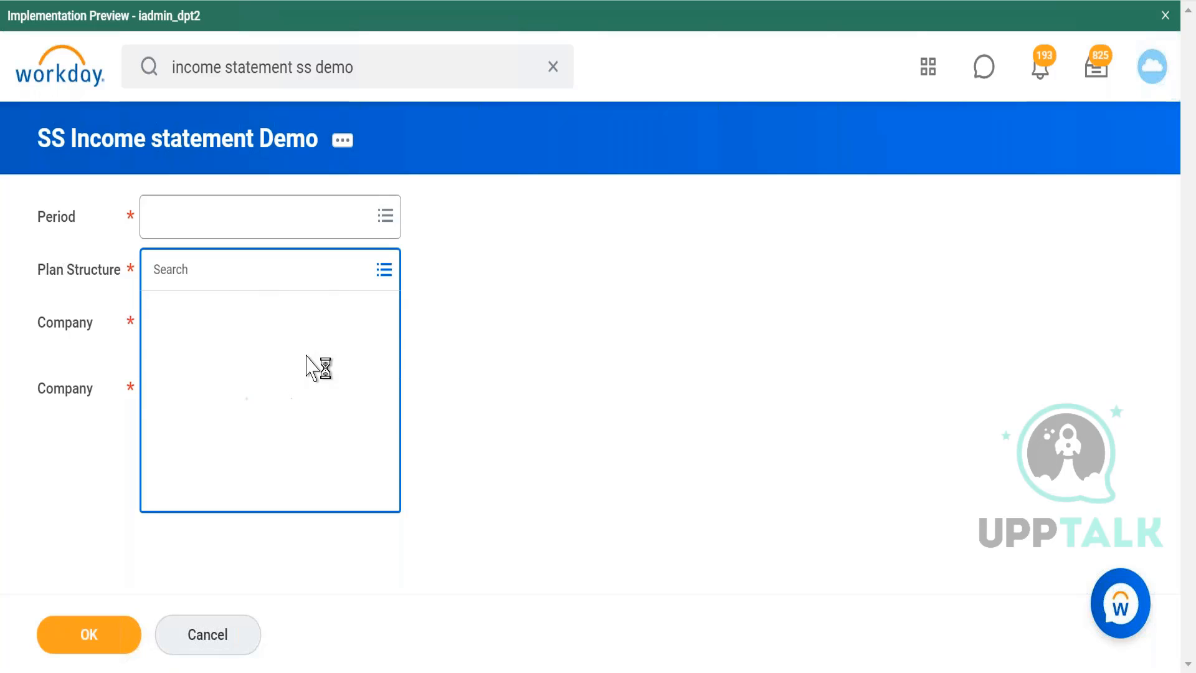
{"action": "left_click", "coordinate": [196, 354]}
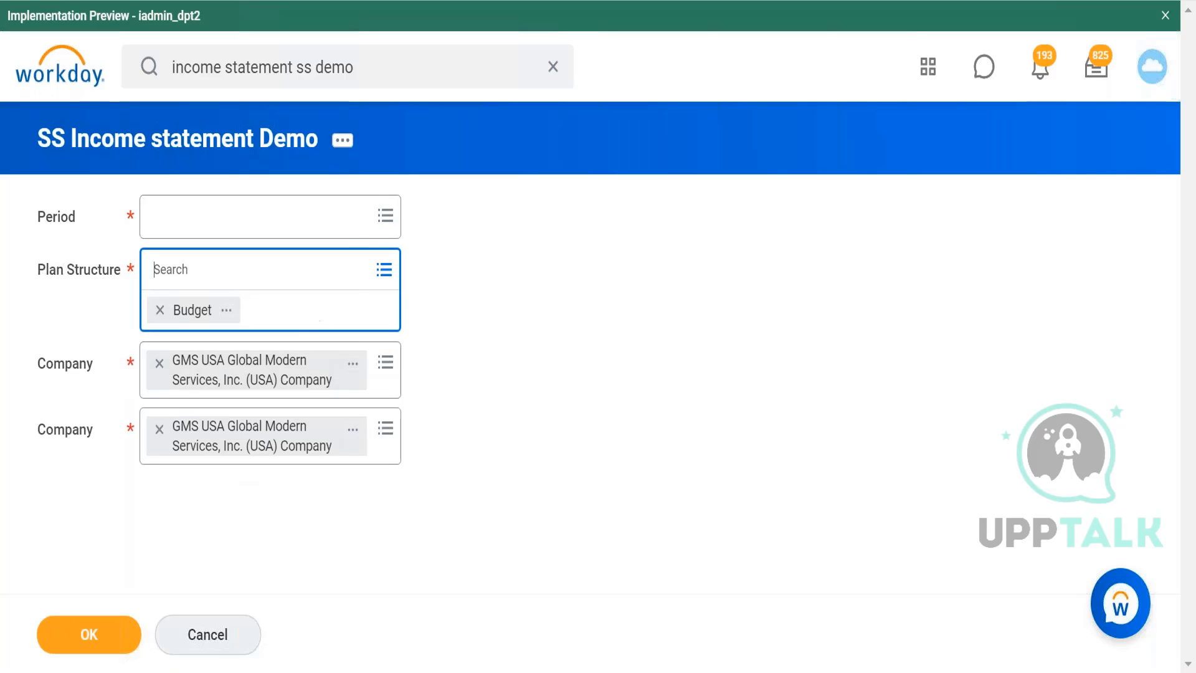
{"action": "left_click", "coordinate": [342, 227]}
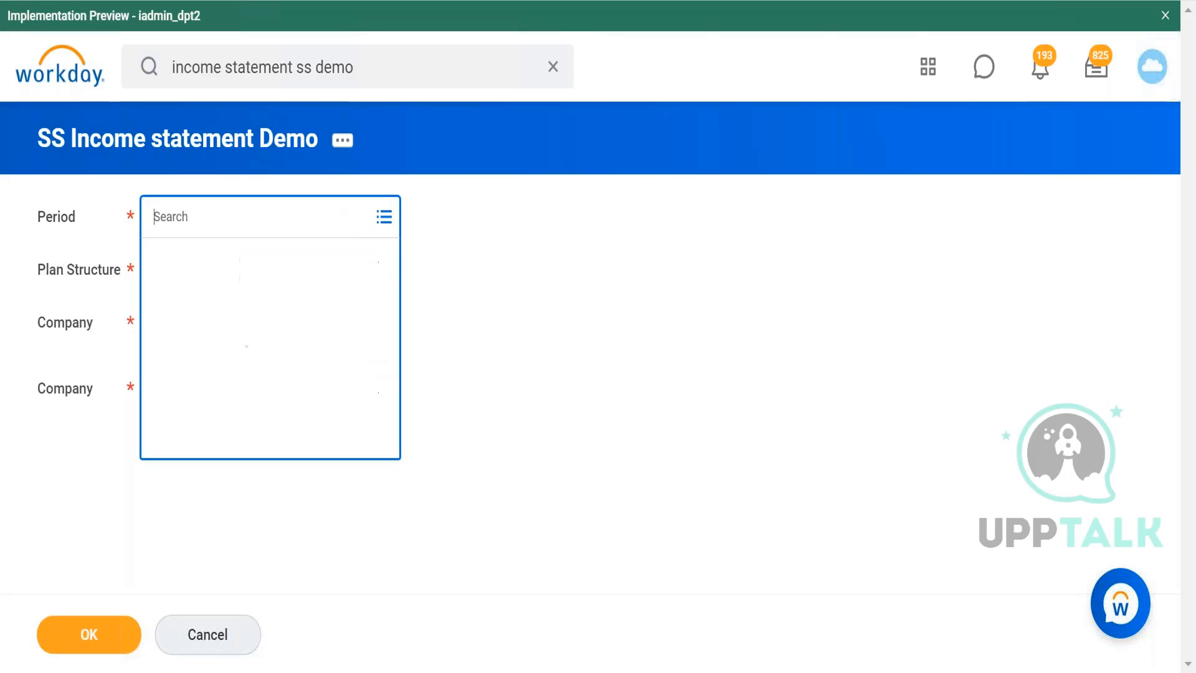
{"action": "left_click", "coordinate": [342, 266]}
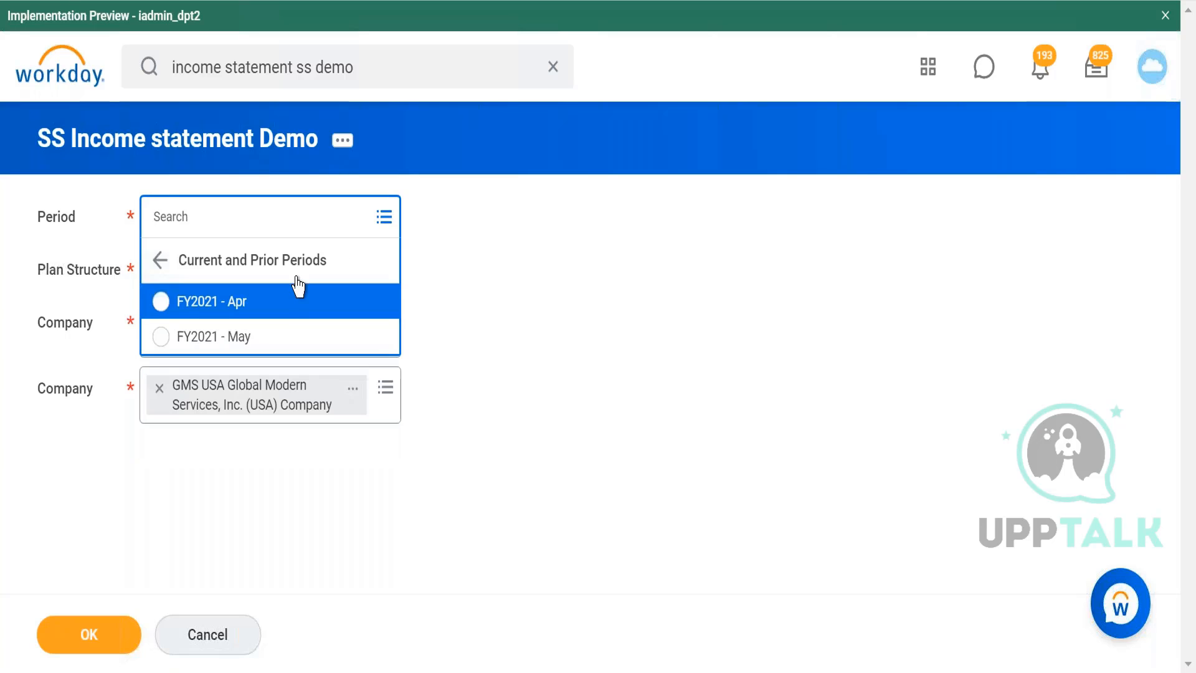
{"action": "left_click", "coordinate": [301, 340]}
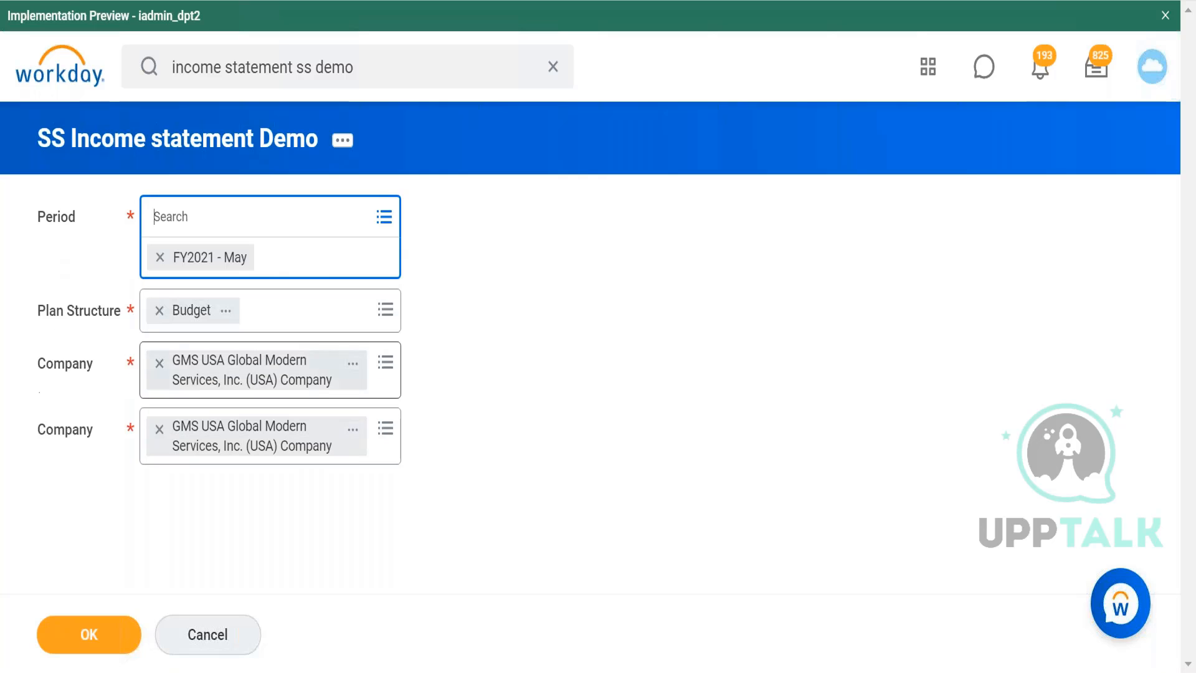
{"action": "left_click", "coordinate": [128, 633]}
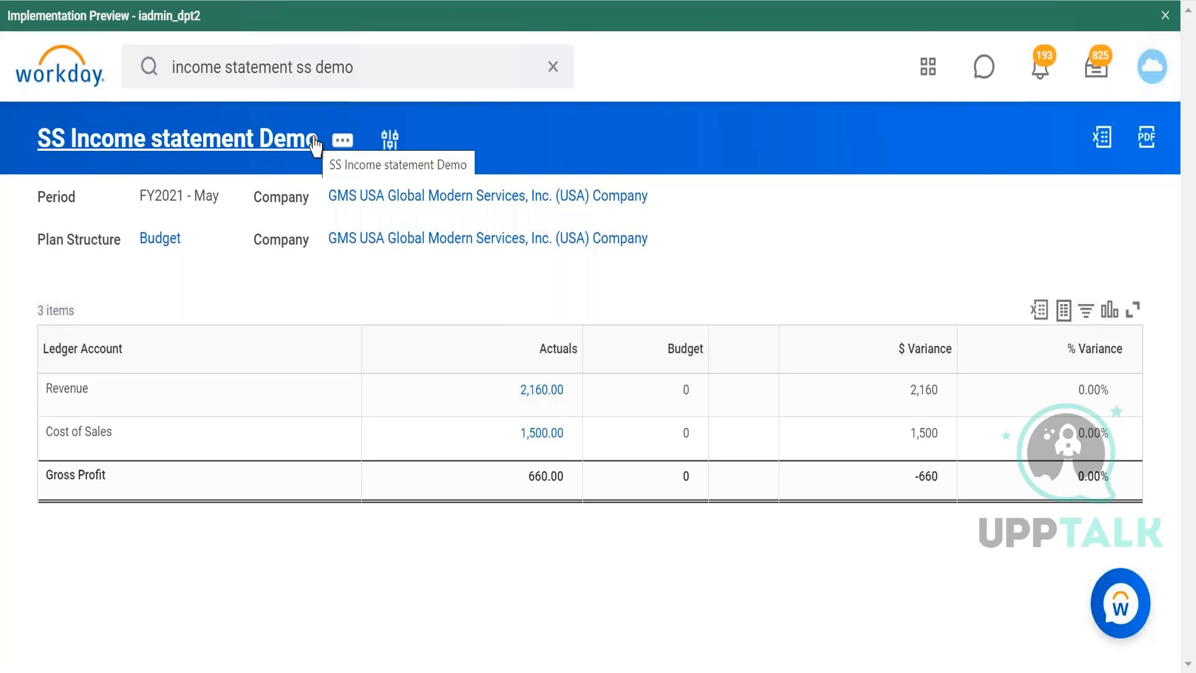
Open the report definition's settings, choose Financial Composite Reports for Company as the prompt set, and go to the prompt settings.
{"action": "left_click", "coordinate": [343, 138]}
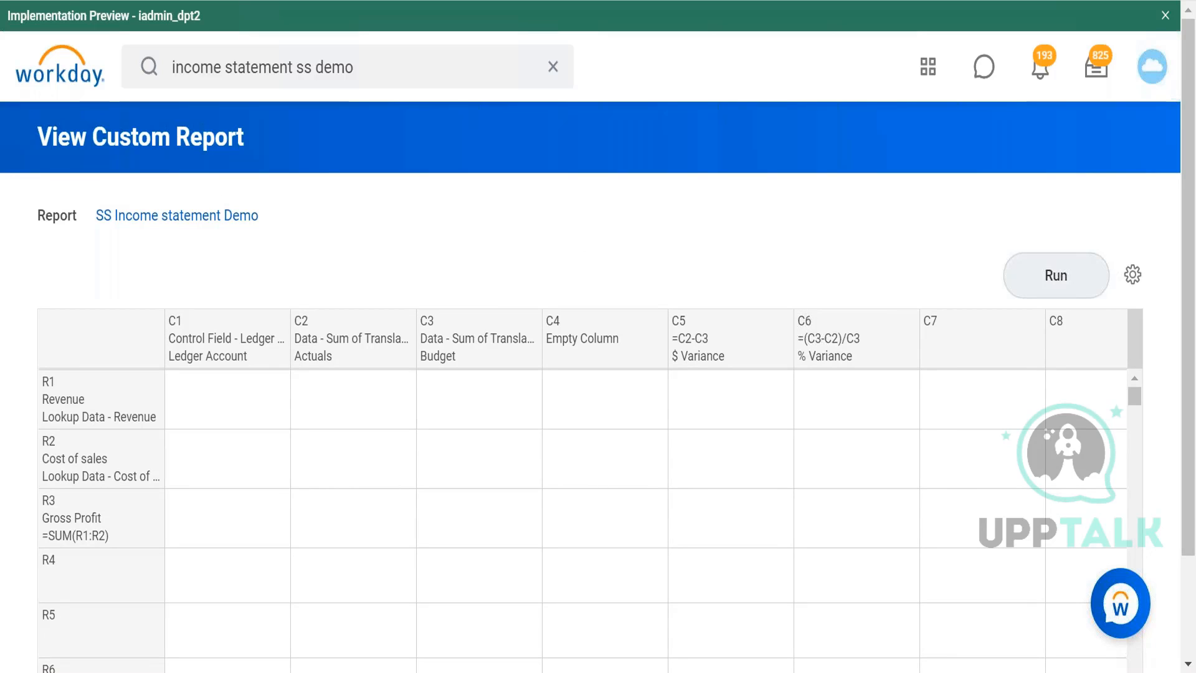
{"action": "left_click", "coordinate": [1132, 275]}
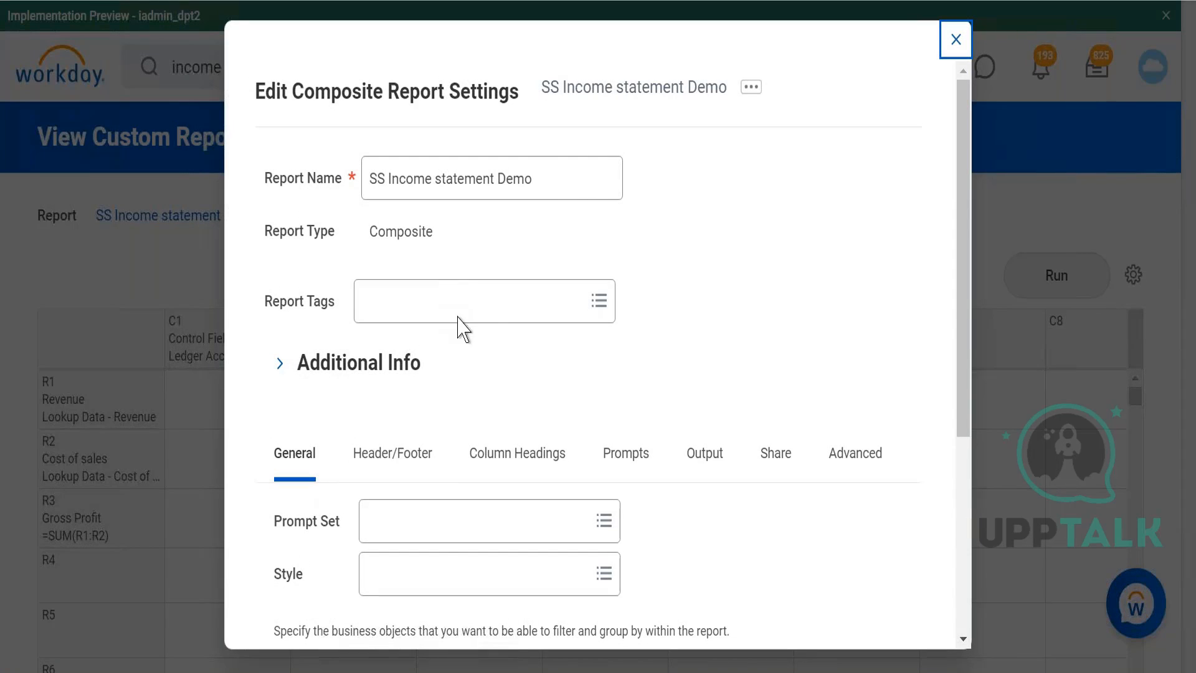
{"action": "left_click", "coordinate": [453, 533]}
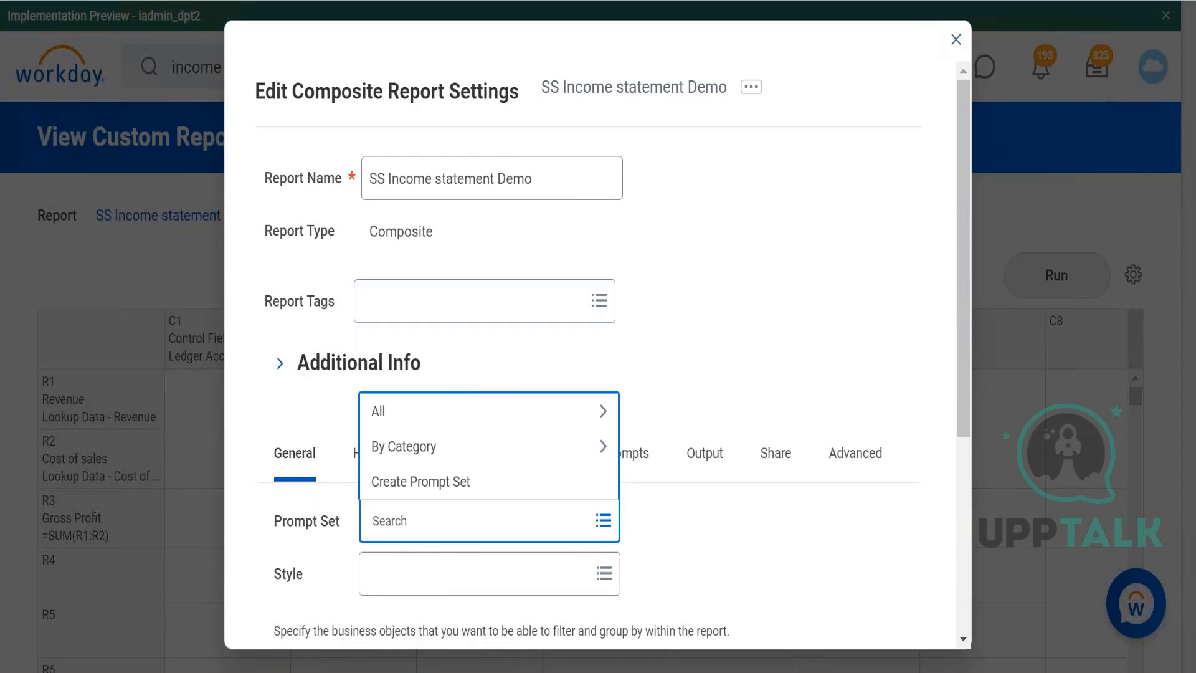
{"action": "type", "text": "financial for company"}
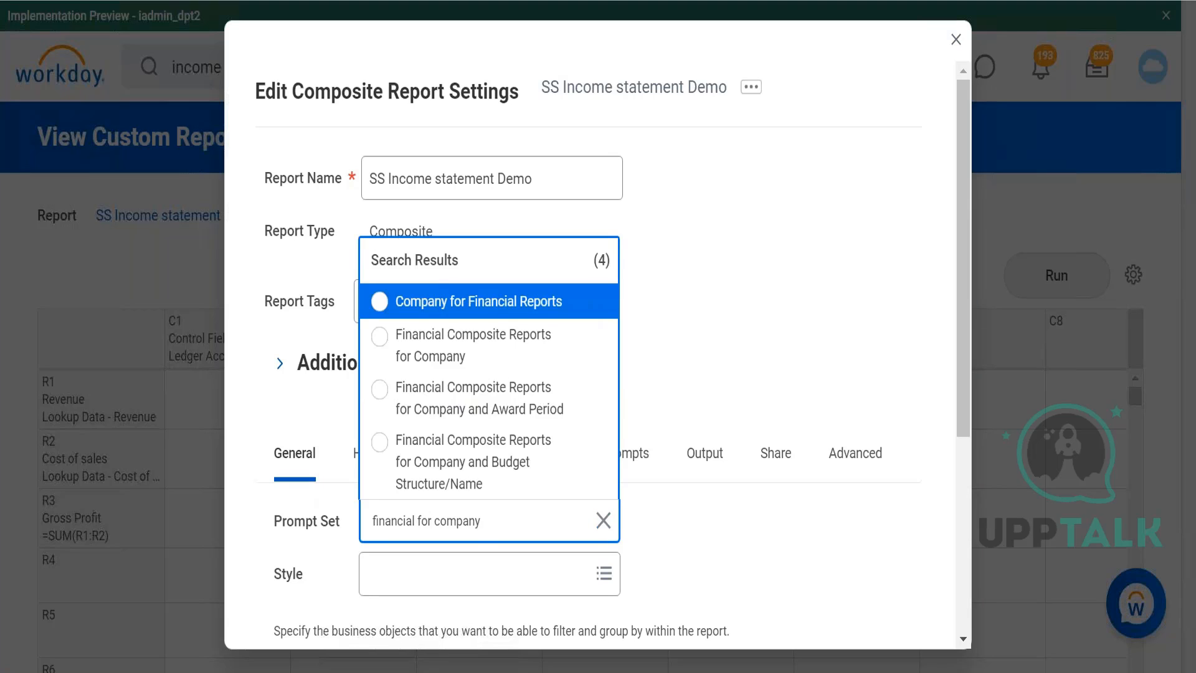
{"action": "left_click", "coordinate": [471, 349]}
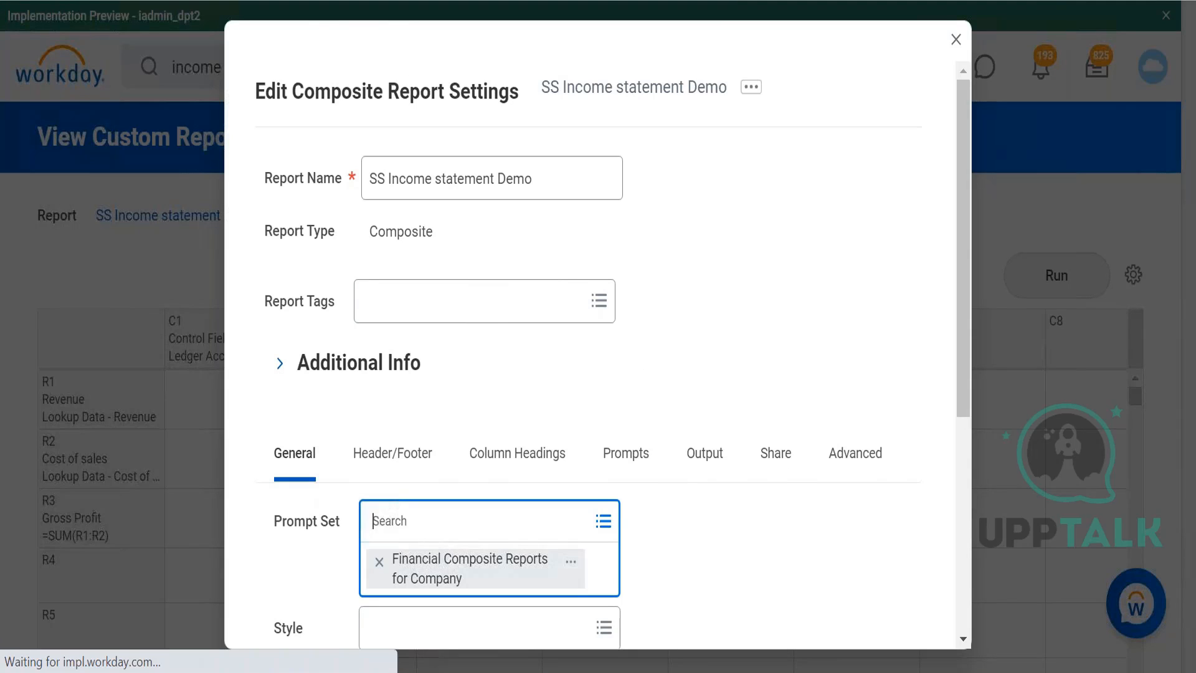
{"action": "left_click", "coordinate": [626, 453]}
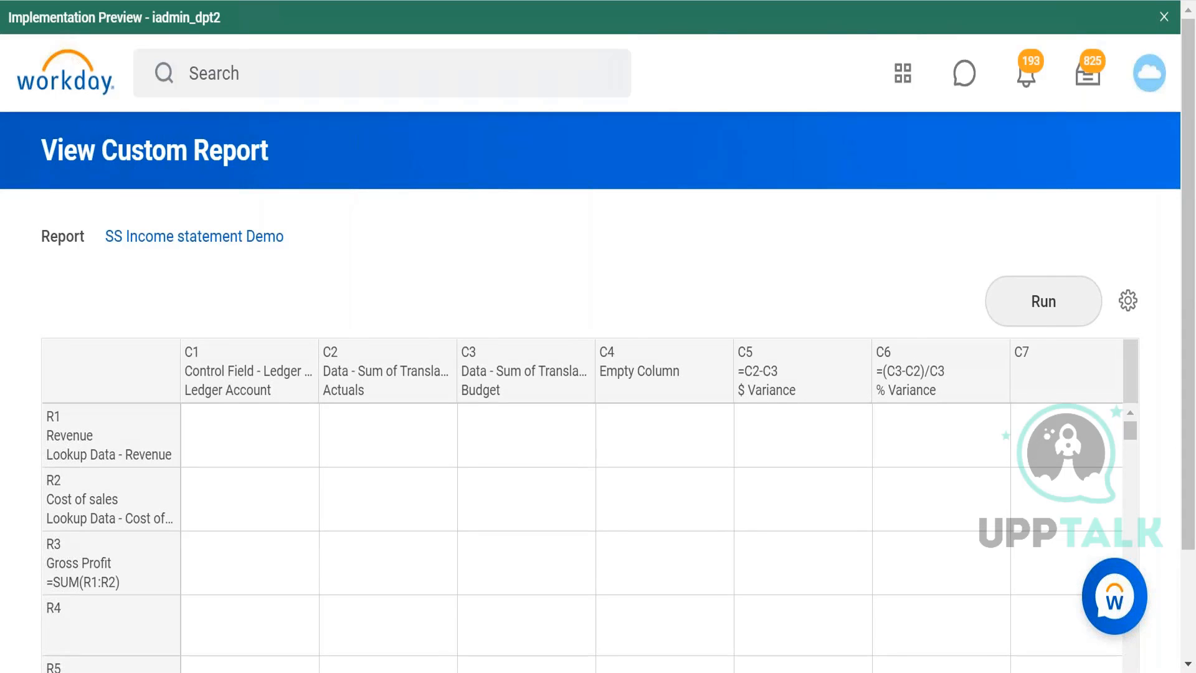
In the composite report settings, set the prompt set to Financial Composite Reports for Company.
{"action": "left_click", "coordinate": [1127, 304]}
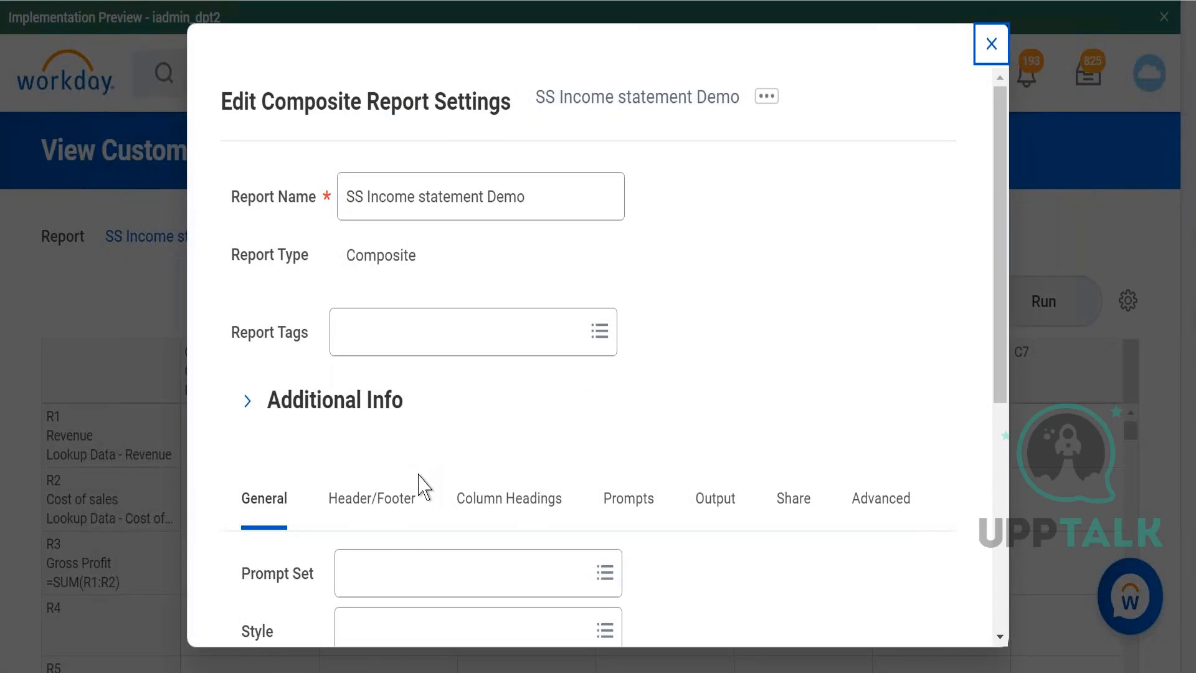
{"action": "left_click", "coordinate": [417, 578]}
{"action": "type", "text": "financ"}
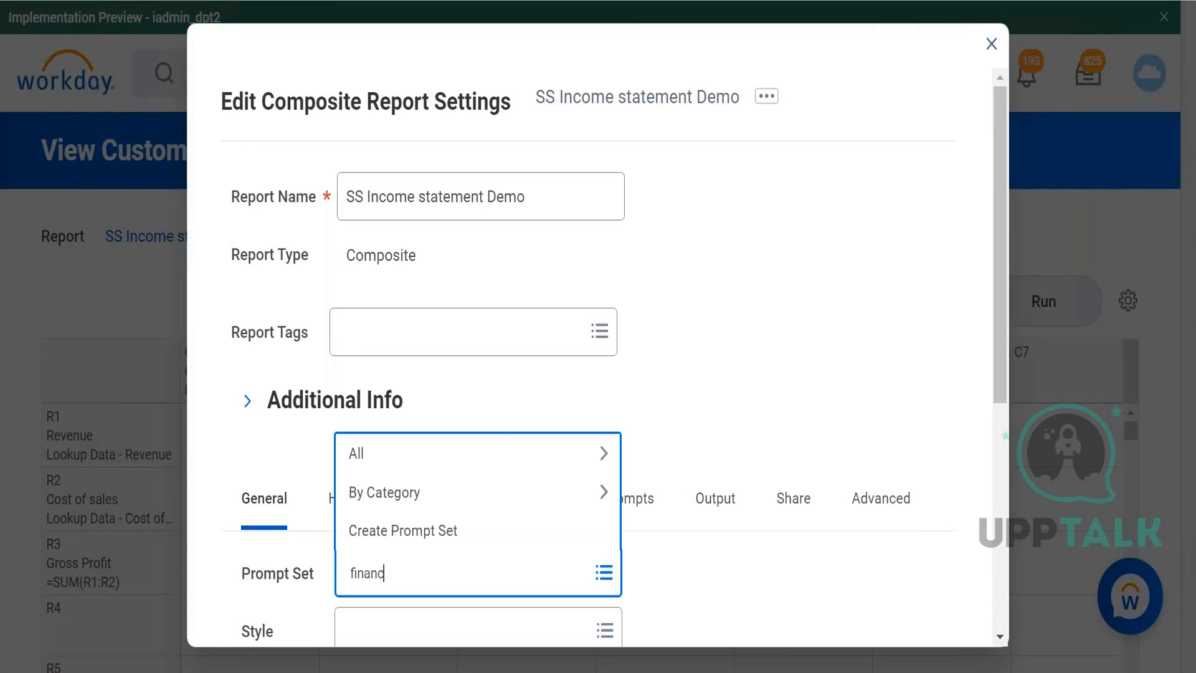
{"action": "type", "text": "ial for company"}
{"action": "key", "text": "Return"}
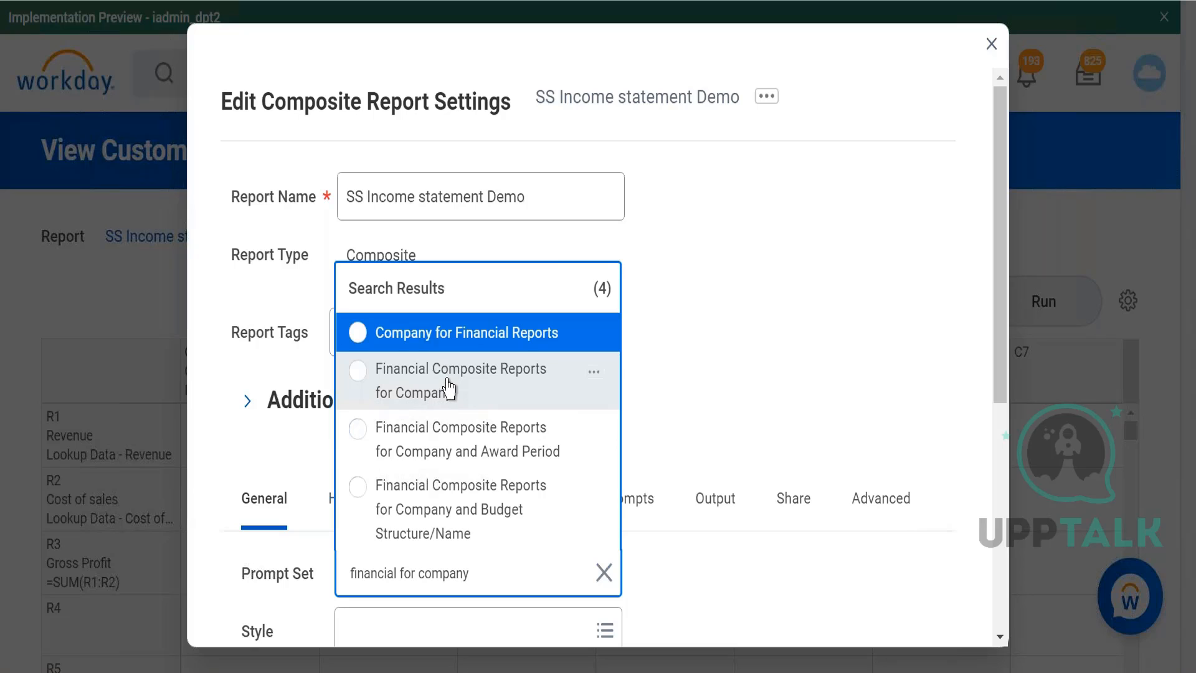
{"action": "left_click", "coordinate": [449, 390]}
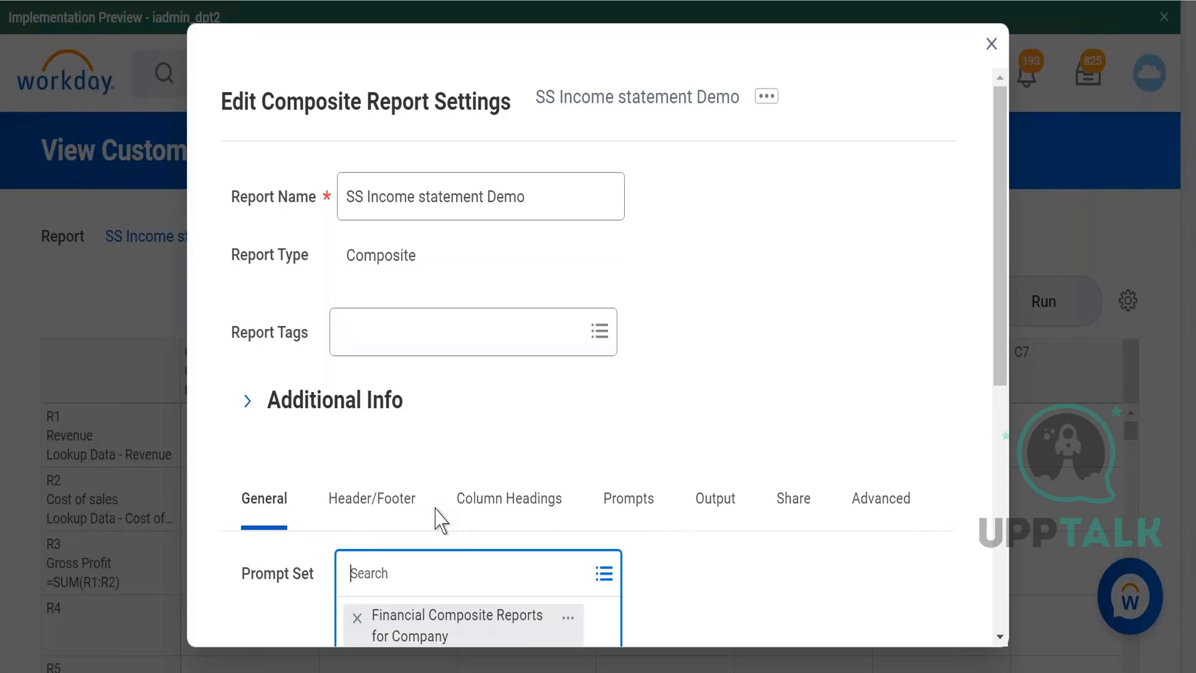
Enable Populate Undefined Prompt Defaults in the report's prompt settings.
{"action": "left_click", "coordinate": [617, 512]}
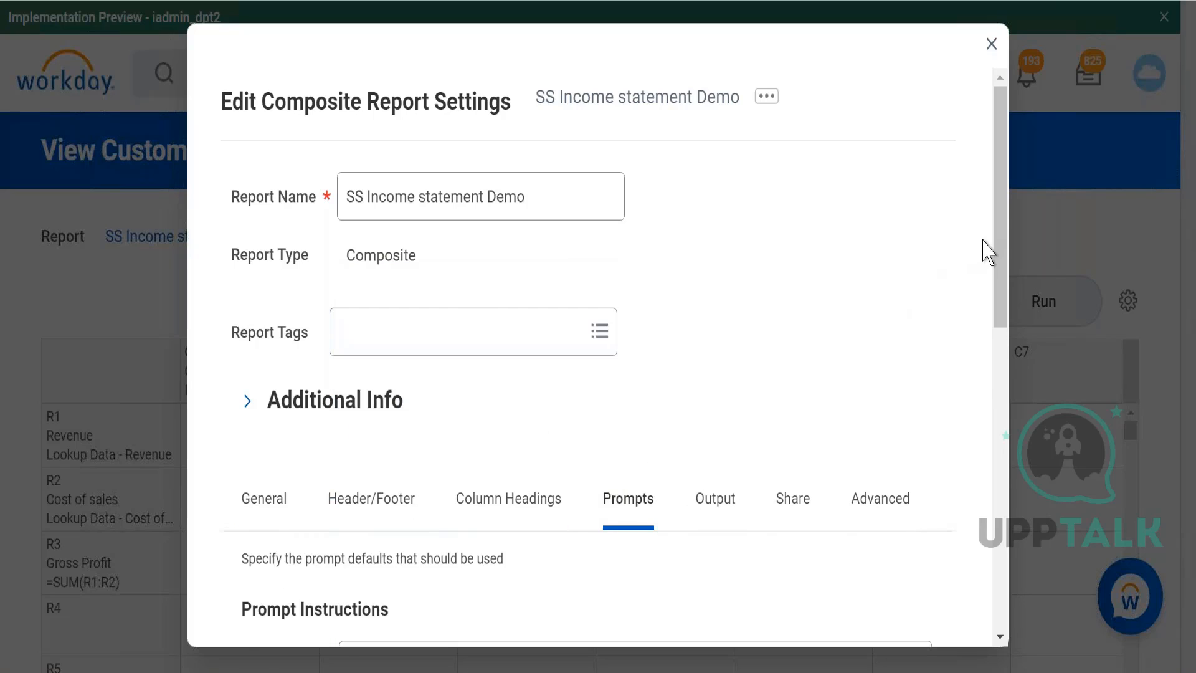
{"action": "left_click_drag", "start_coordinate": [1004, 240], "coordinate": [1015, 386]}
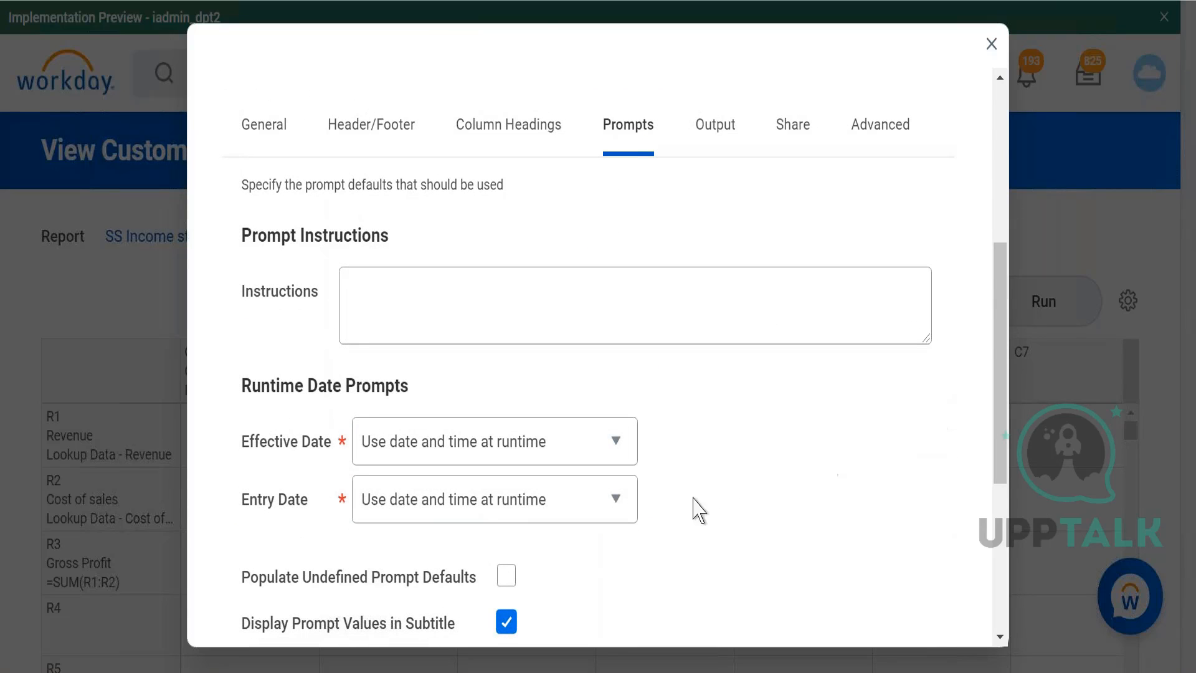
{"action": "left_click", "coordinate": [506, 576]}
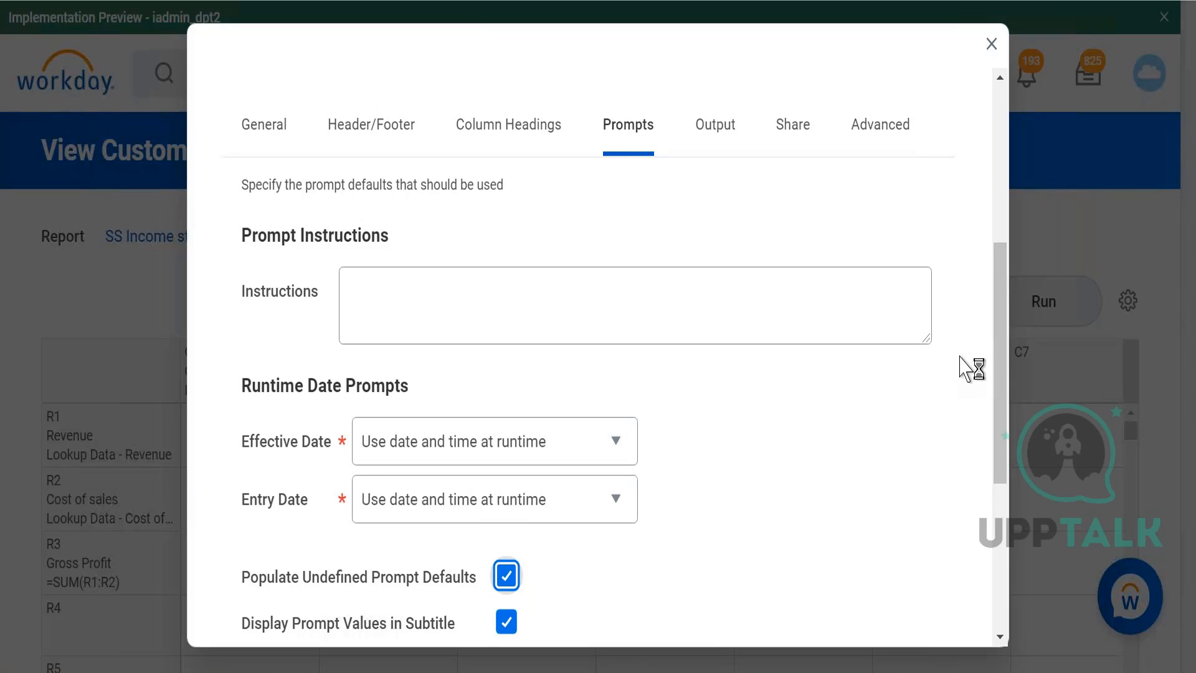
Give the Translation Currency prompt a specified default value of USD and set it to Do Not Prompt at Runtime.
{"action": "left_click_drag", "start_coordinate": [1002, 302], "coordinate": [1011, 498]}
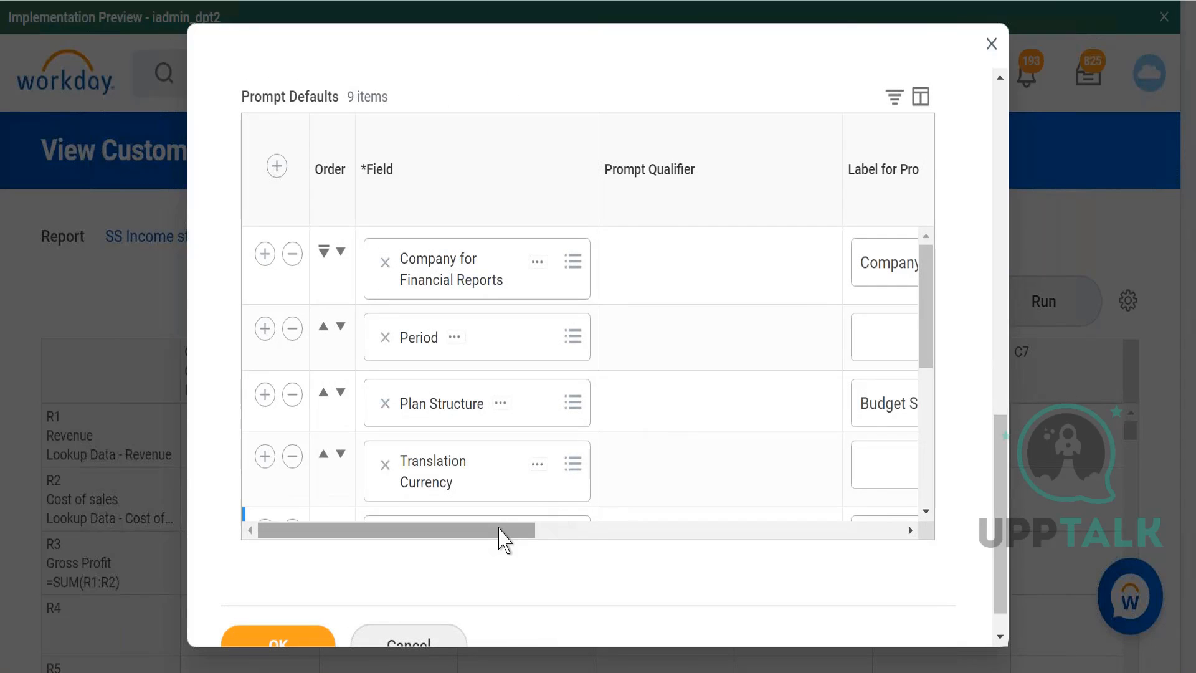
{"action": "left_click_drag", "start_coordinate": [529, 536], "coordinate": [793, 542]}
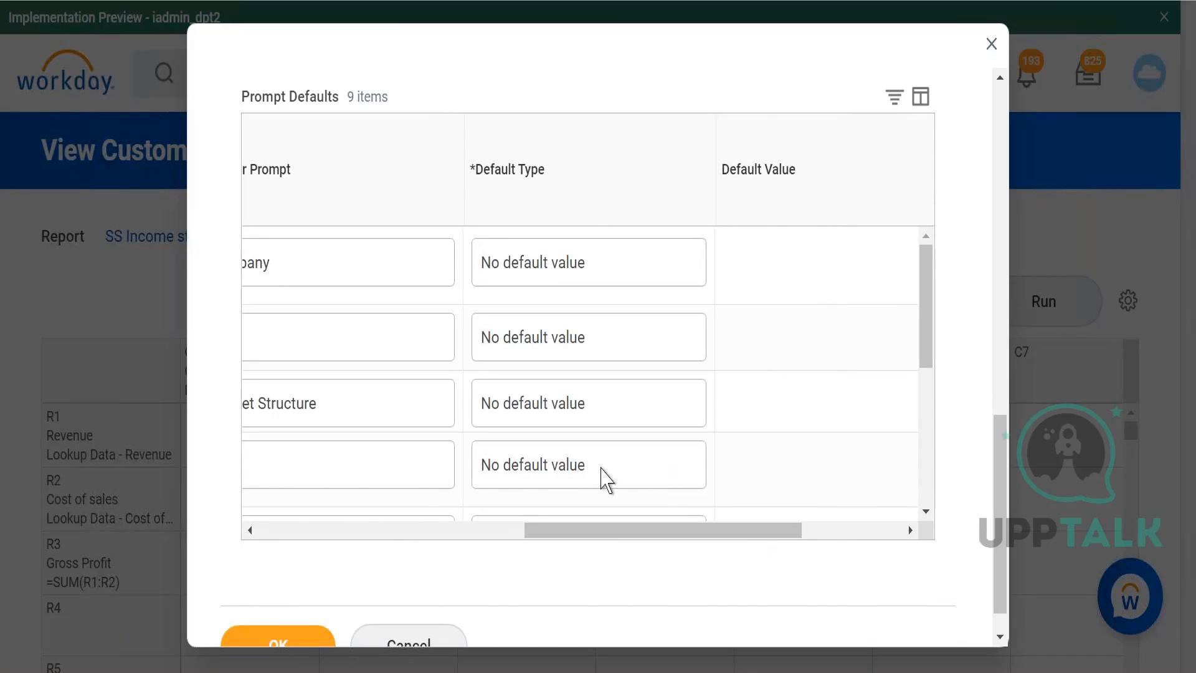
{"action": "left_click", "coordinate": [431, 477]}
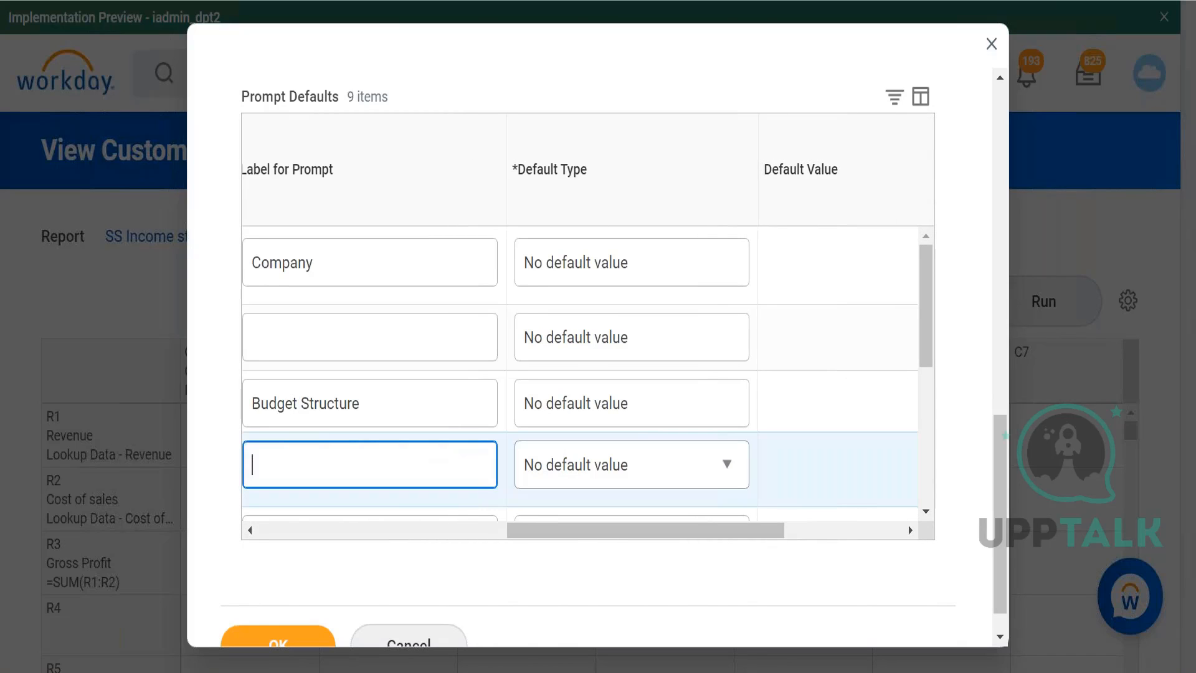
{"action": "left_click", "coordinate": [628, 461]}
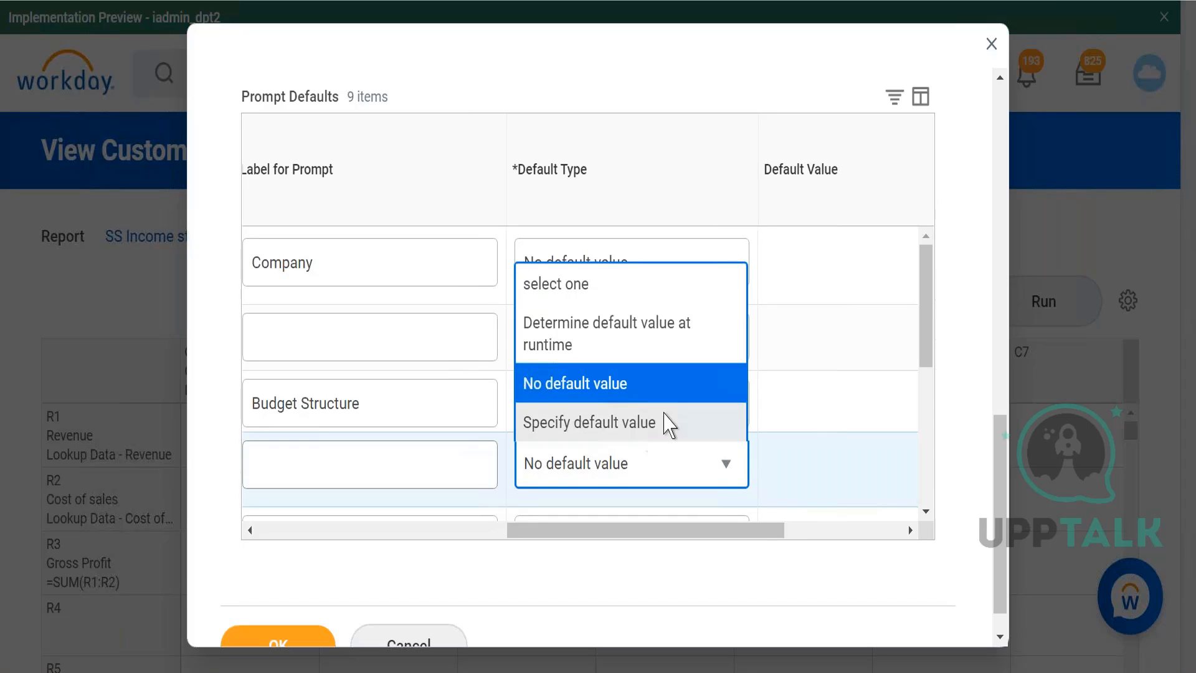
{"action": "left_click", "coordinate": [660, 422]}
{"action": "left_click_drag", "start_coordinate": [800, 501], "coordinate": [761, 497]}
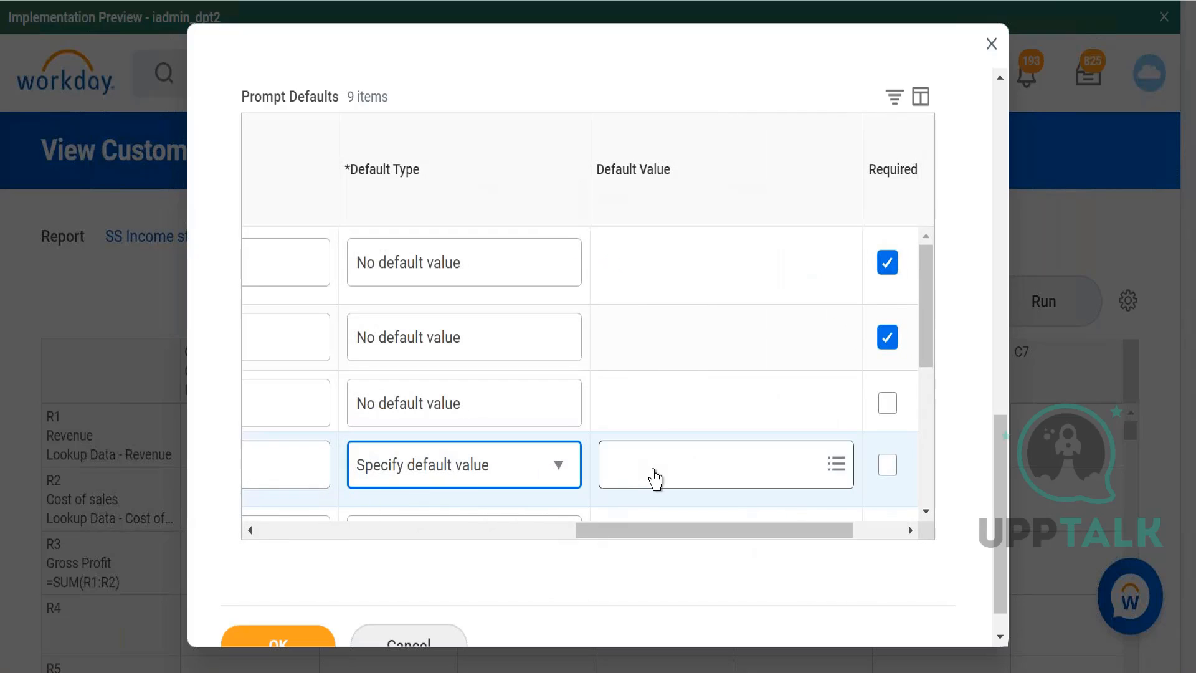
{"action": "left_click", "coordinate": [657, 478]}
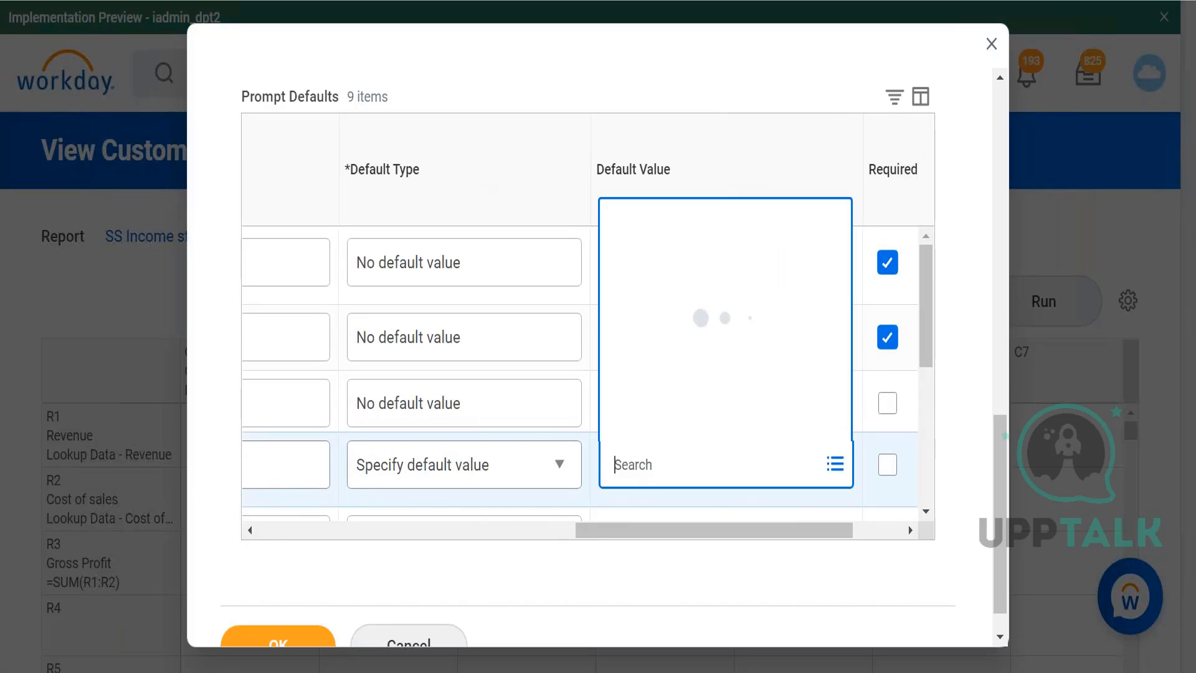
{"action": "type", "text": "usd"}
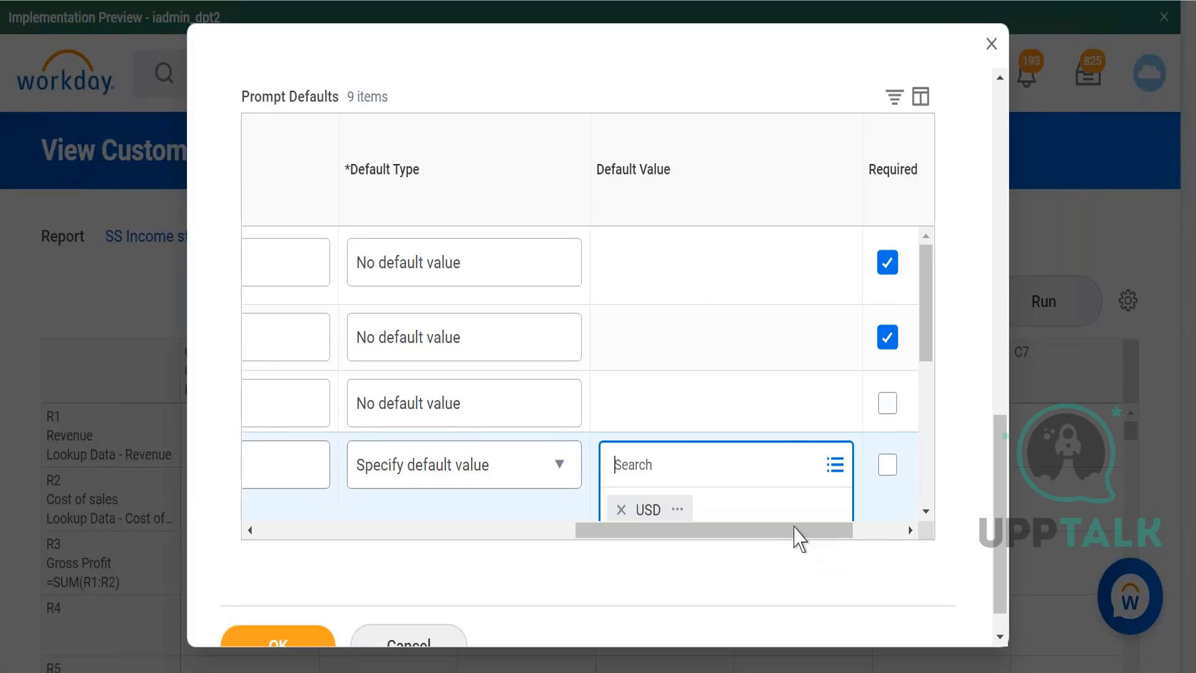
{"action": "left_click_drag", "start_coordinate": [796, 535], "coordinate": [913, 532]}
{"action": "left_click", "coordinate": [825, 465]}
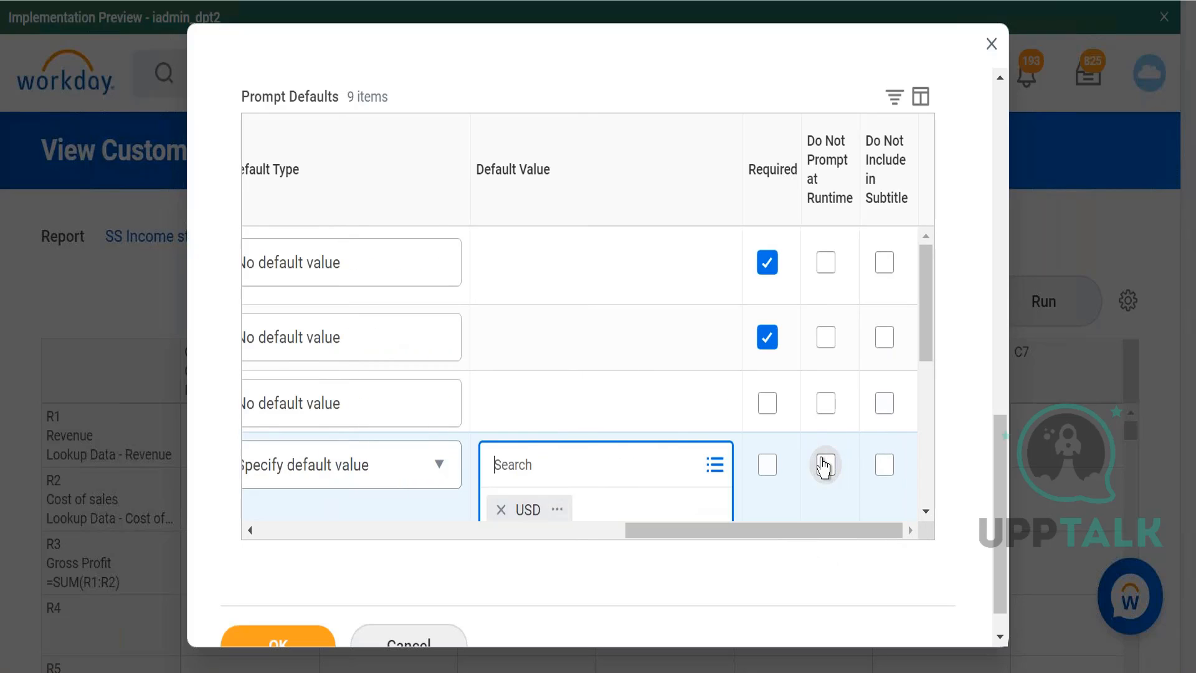
Set the prompt directly after Translation Currency to Specify default value and start searching for its default value.
{"action": "left_click_drag", "start_coordinate": [925, 354], "coordinate": [929, 428]}
{"action": "left_click_drag", "start_coordinate": [886, 529], "coordinate": [815, 534]}
{"action": "left_click", "coordinate": [657, 377]}
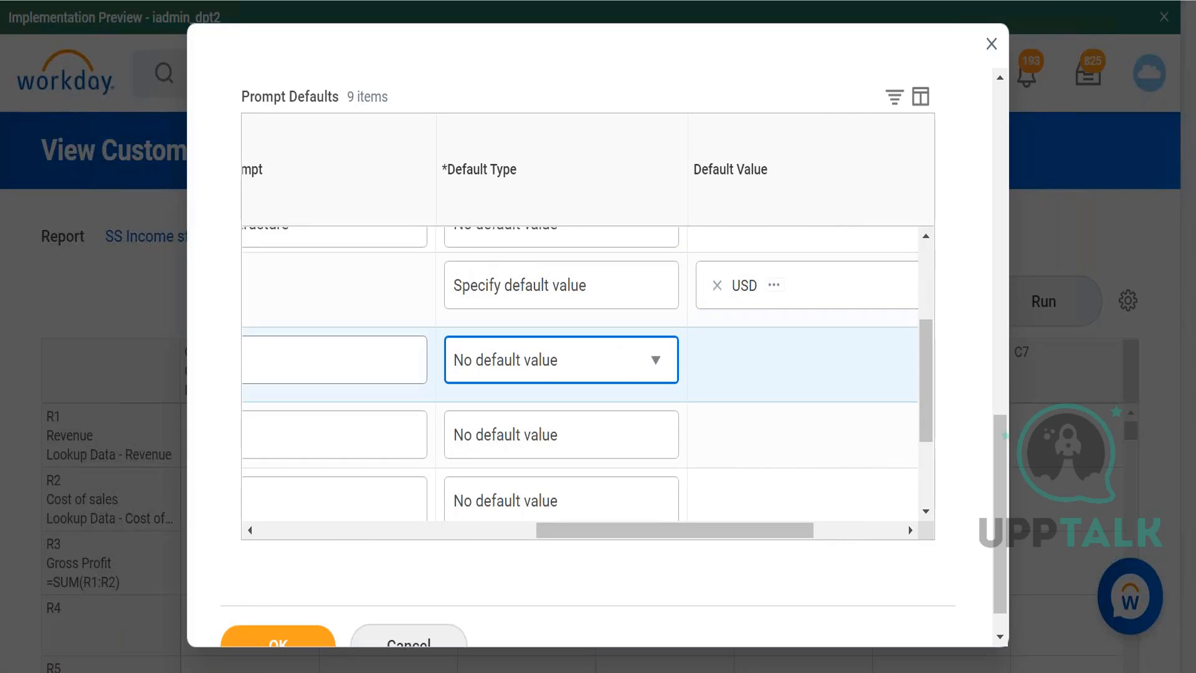
{"action": "left_click", "coordinate": [656, 363]}
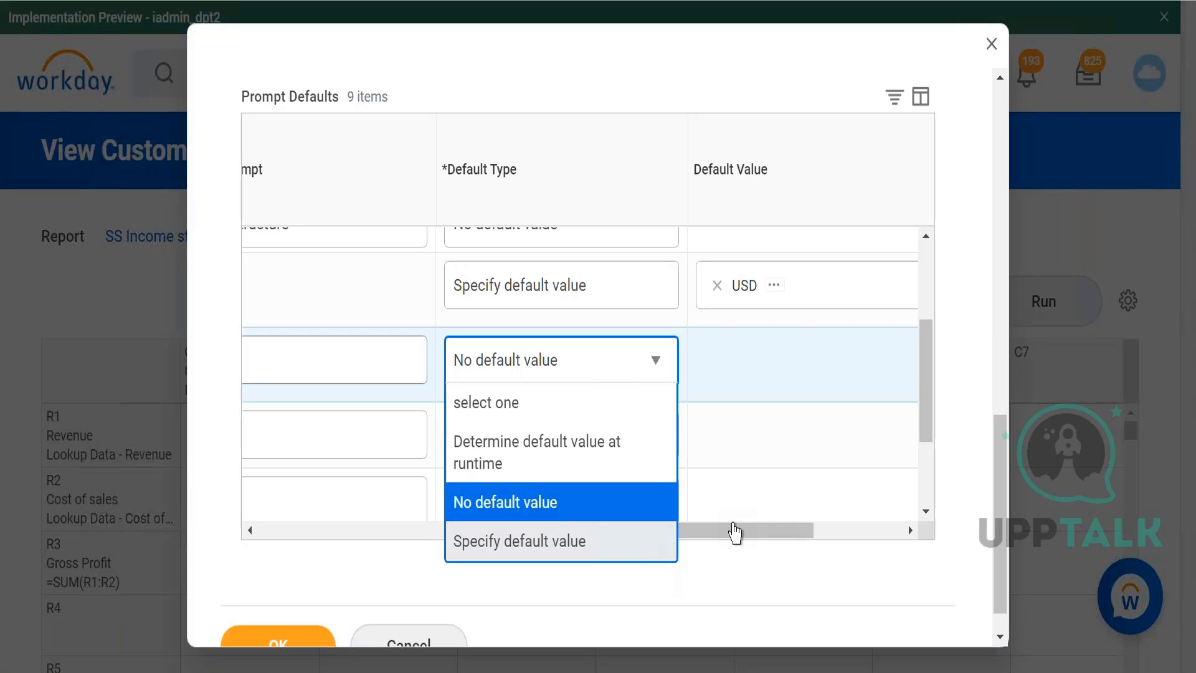
{"action": "left_click", "coordinate": [663, 542]}
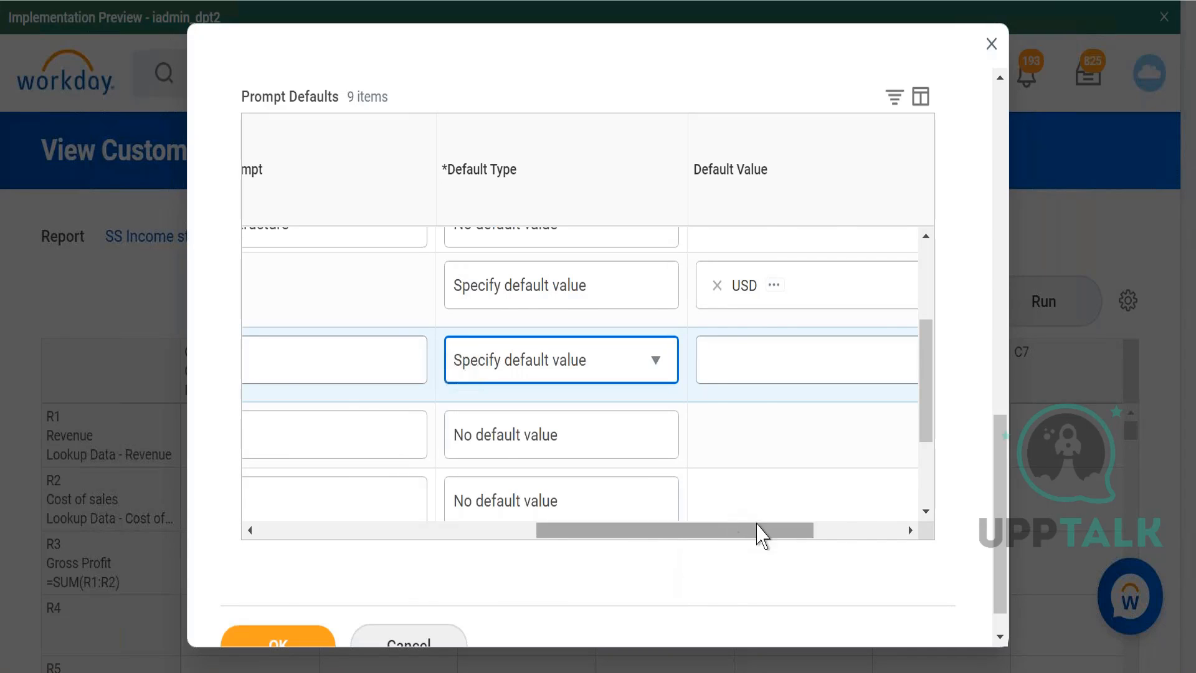
{"action": "left_click_drag", "start_coordinate": [756, 531], "coordinate": [847, 531]}
{"action": "left_click", "coordinate": [615, 390]}
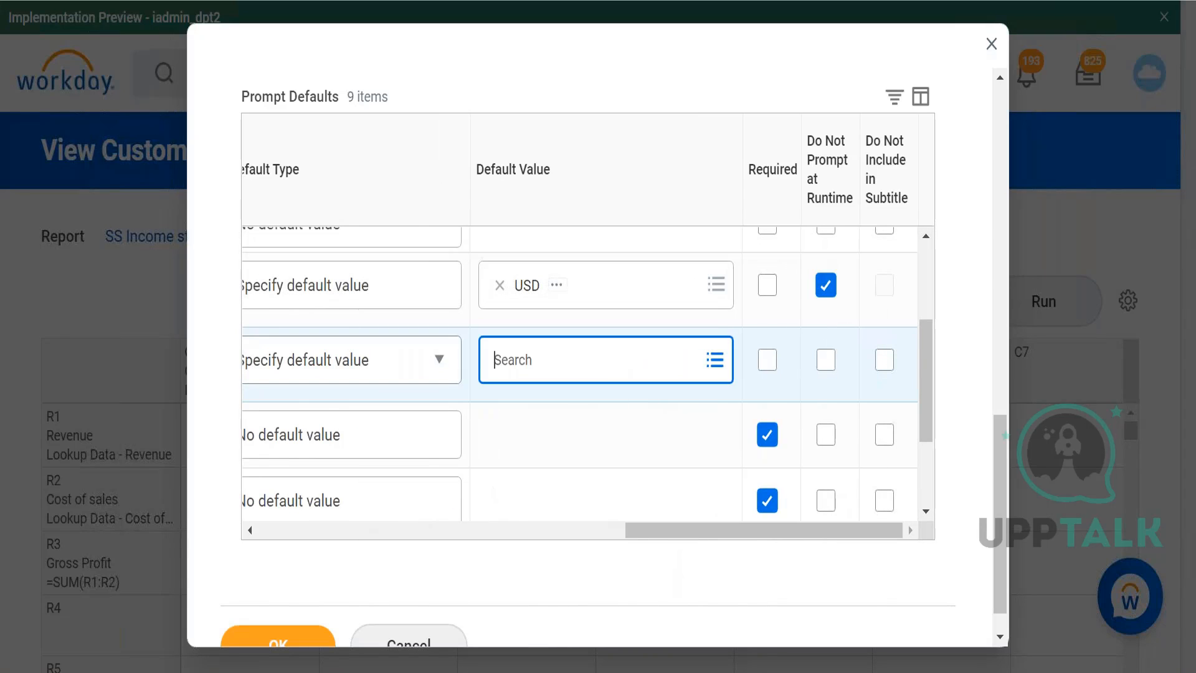
{"action": "type", "text": "c"}
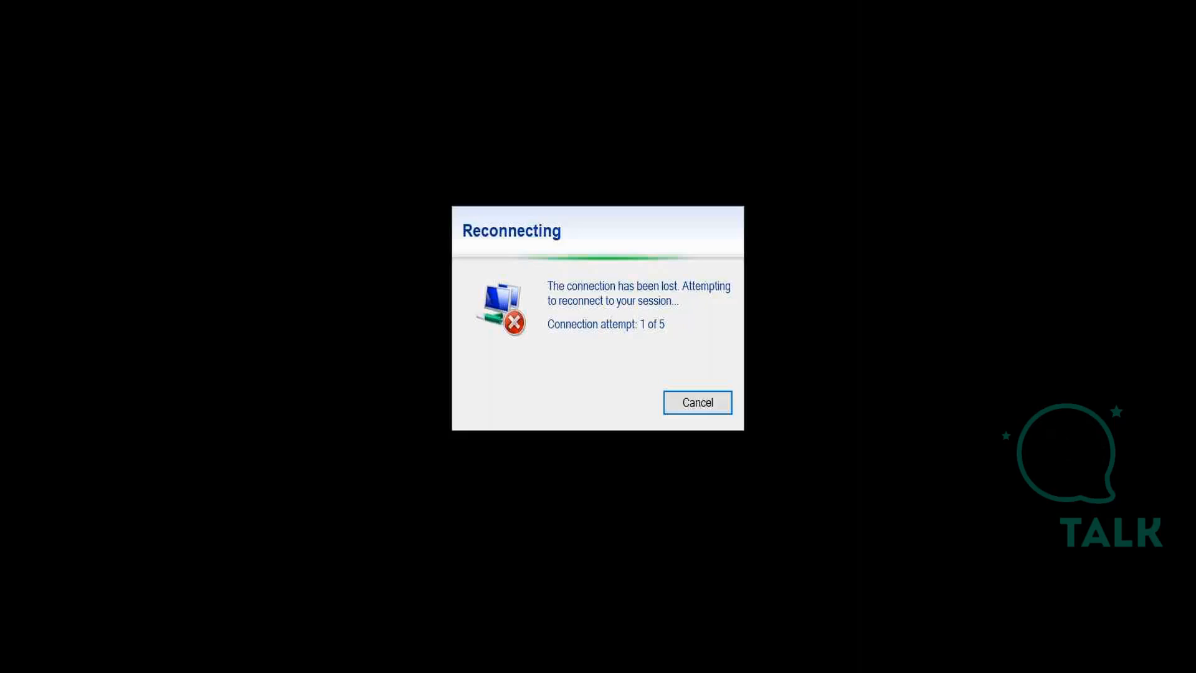
Cancel the remote session's reconnection attempt and search Workday for income statement.
{"action": "left_click", "coordinate": [697, 403]}
{"action": "left_click", "coordinate": [686, 344]}
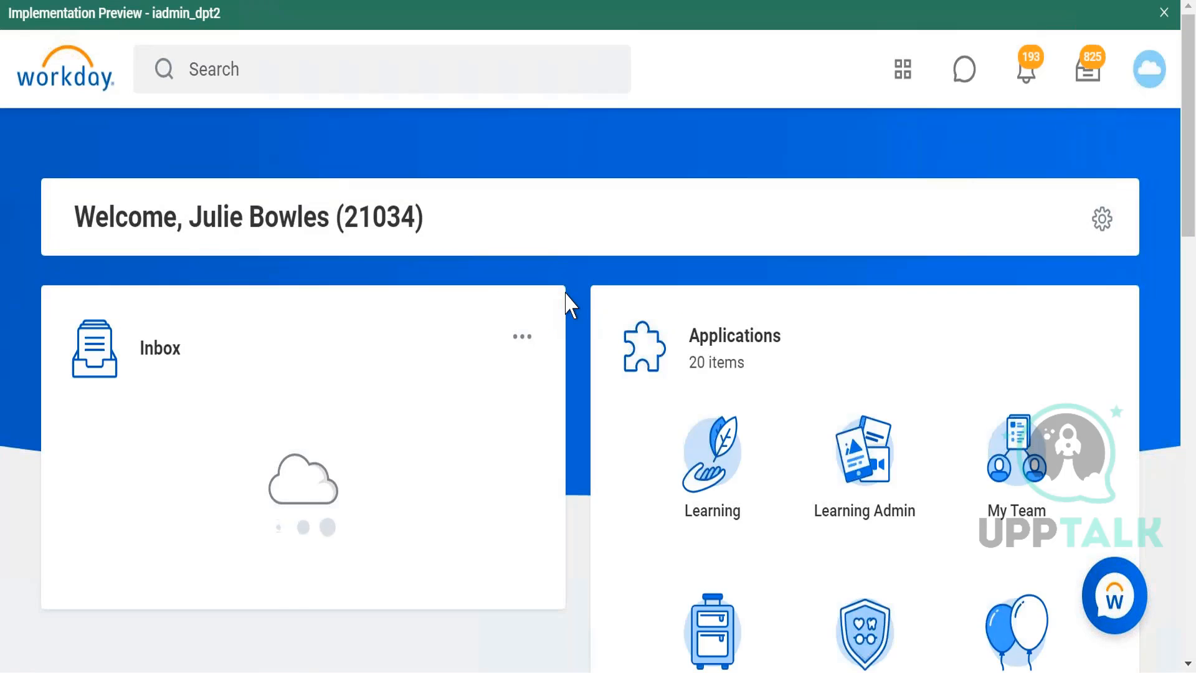
{"action": "left_click", "coordinate": [457, 76]}
{"action": "type", "text": "income statement"}
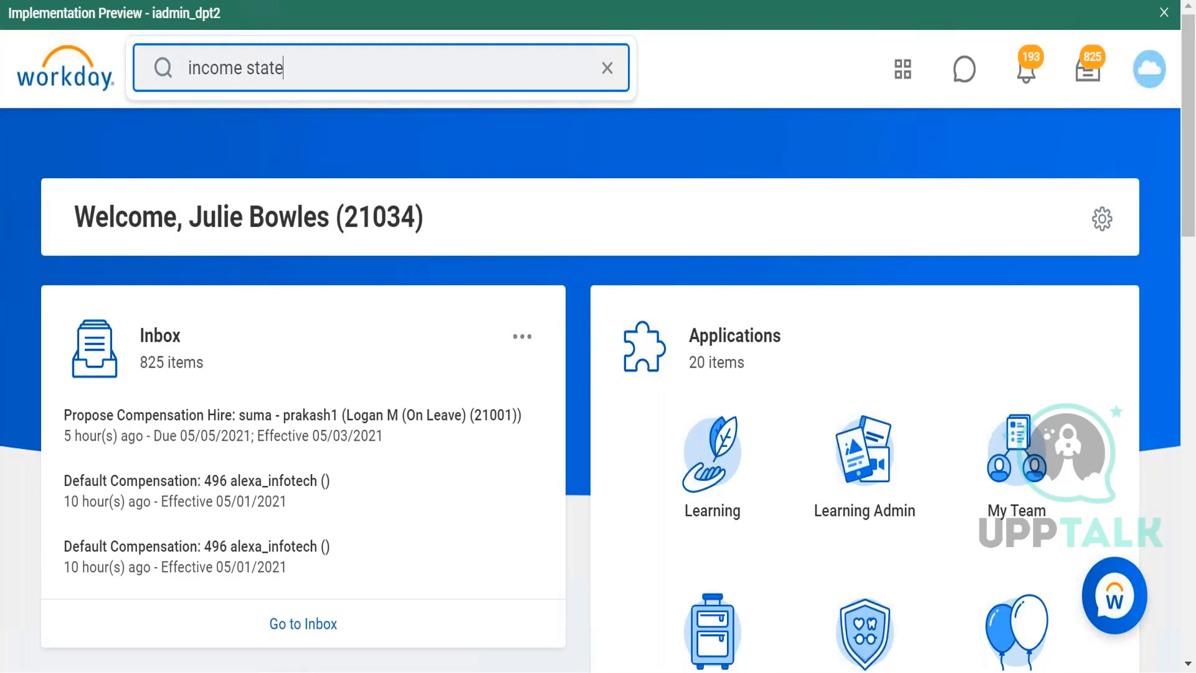
{"action": "key", "text": "Return"}
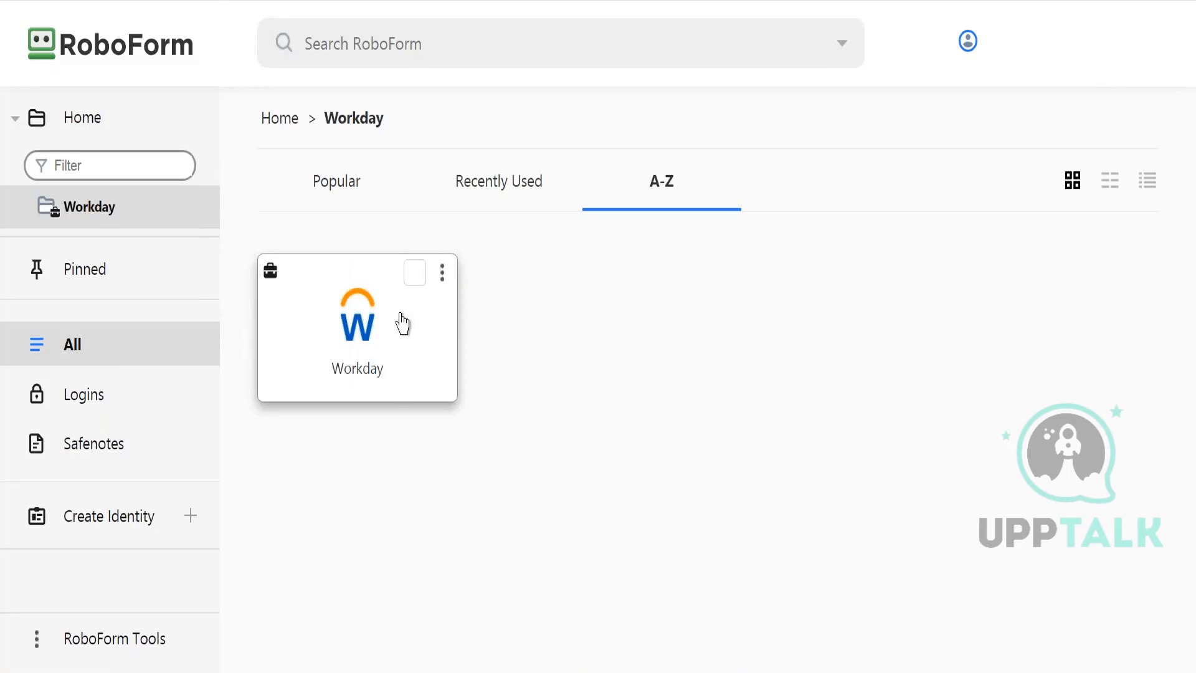
Launch Workday from its saved RoboForm login, search for "income statement demo ss", and open the SS Income statement Demo report definition.
{"action": "left_click", "coordinate": [402, 322]}
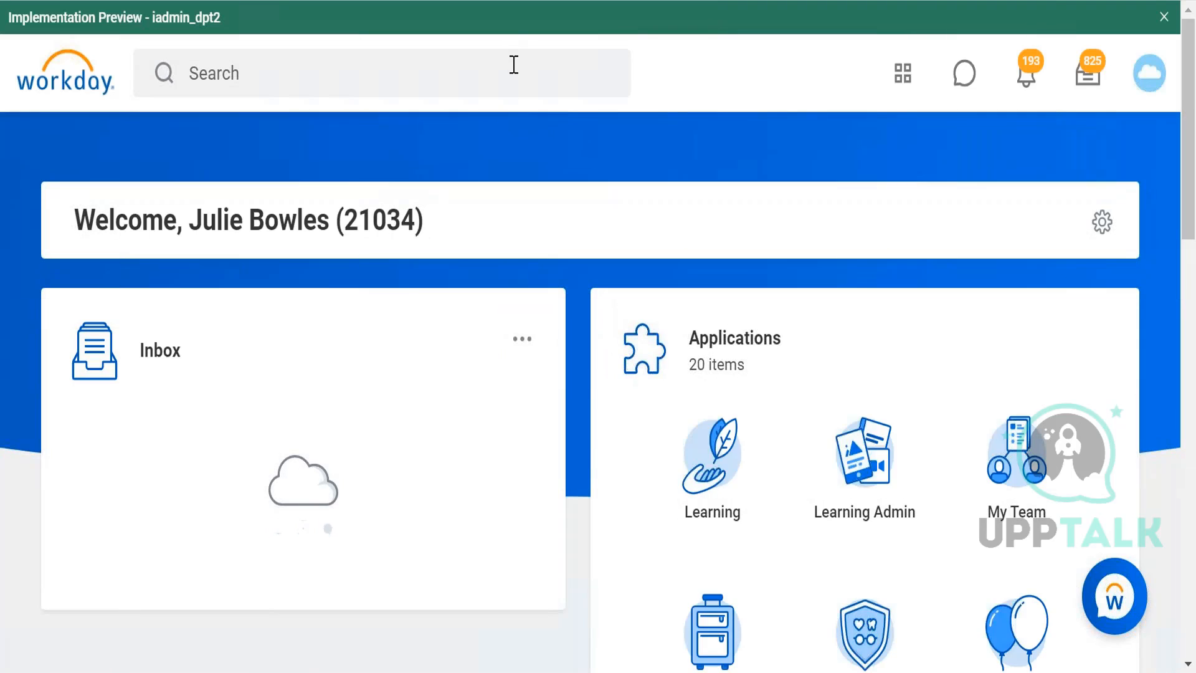
{"action": "left_click", "coordinate": [514, 64]}
{"action": "type", "text": "i"}
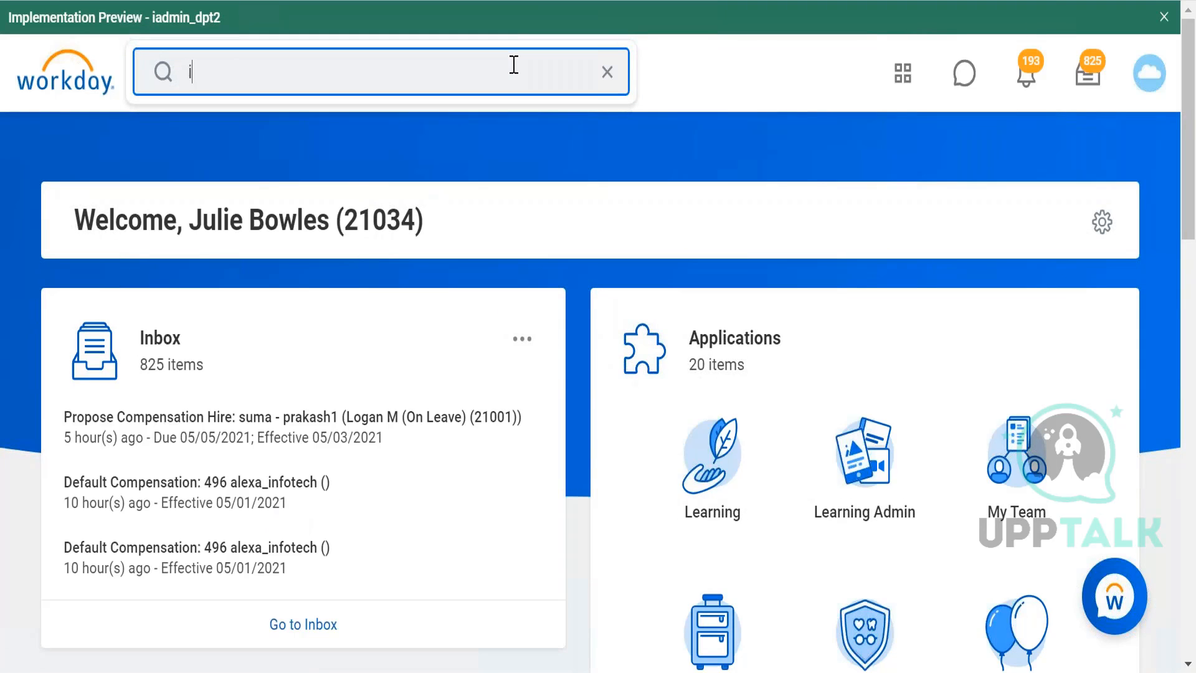
{"action": "type", "text": "ncome statement"}
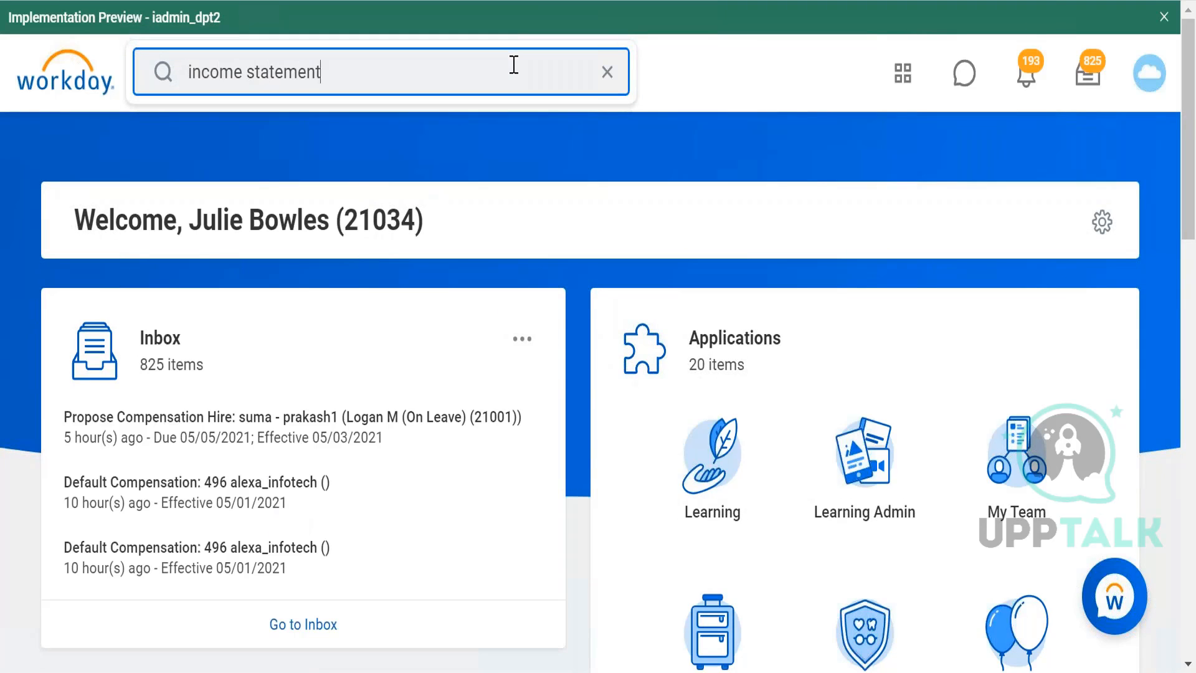
{"action": "type", "text": " dem"}
{"action": "key", "text": "Return"}
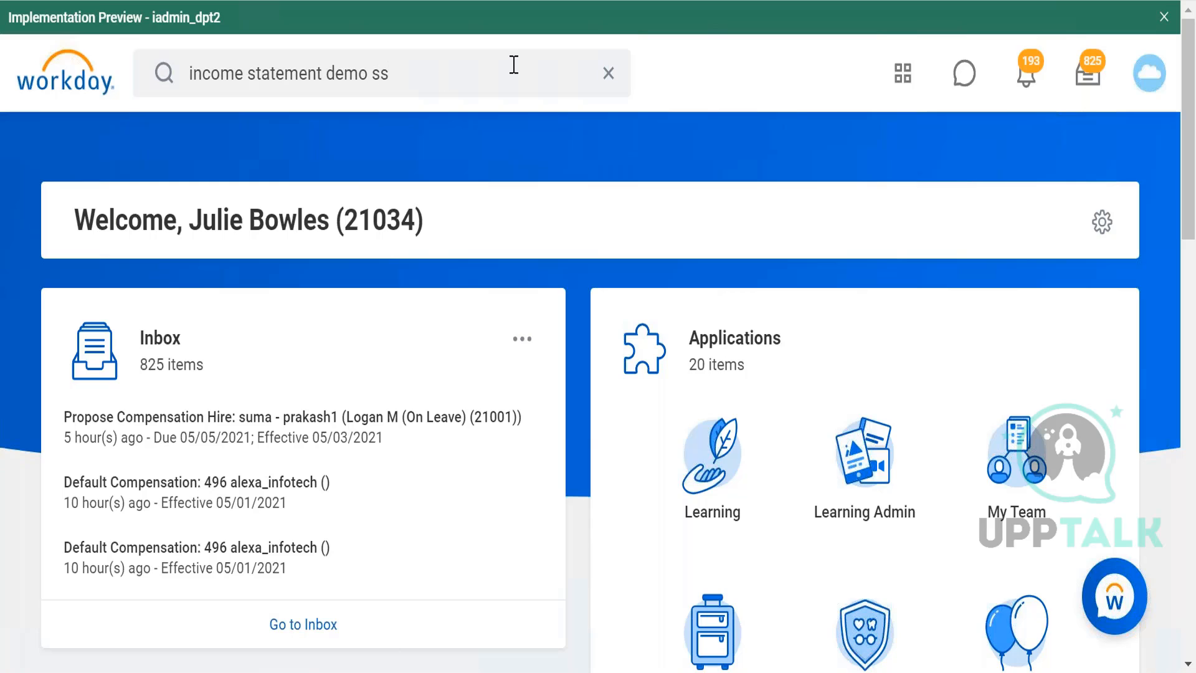
{"action": "key", "text": "Return"}
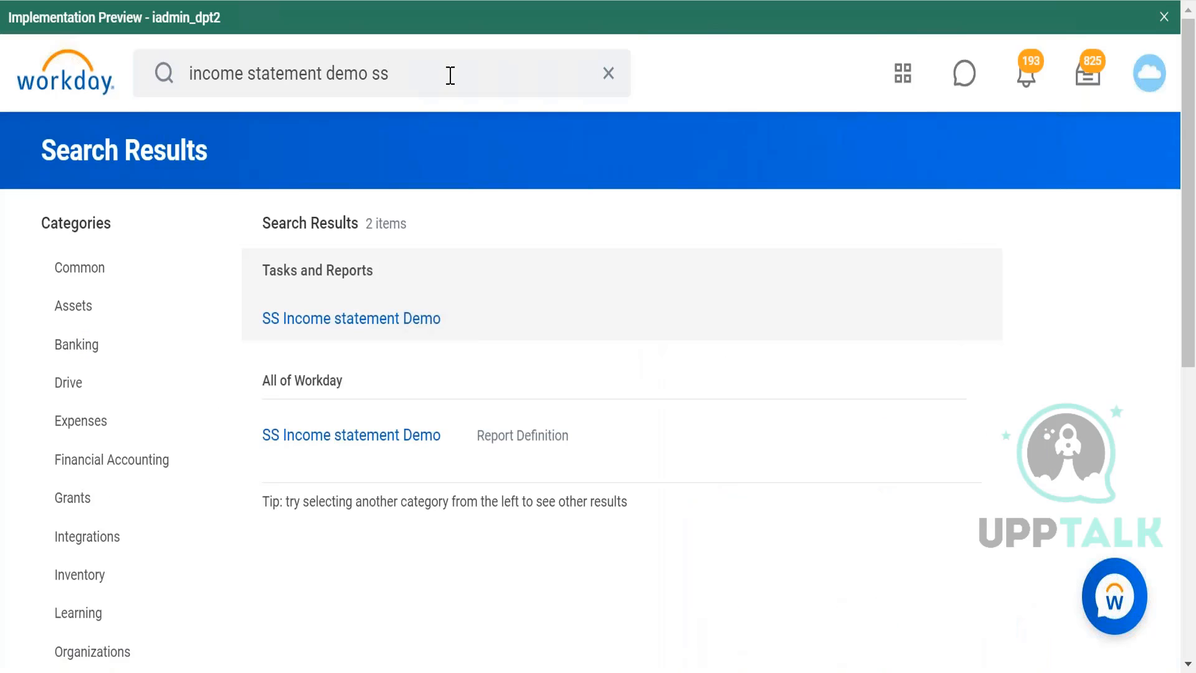
{"action": "left_click", "coordinate": [424, 436]}
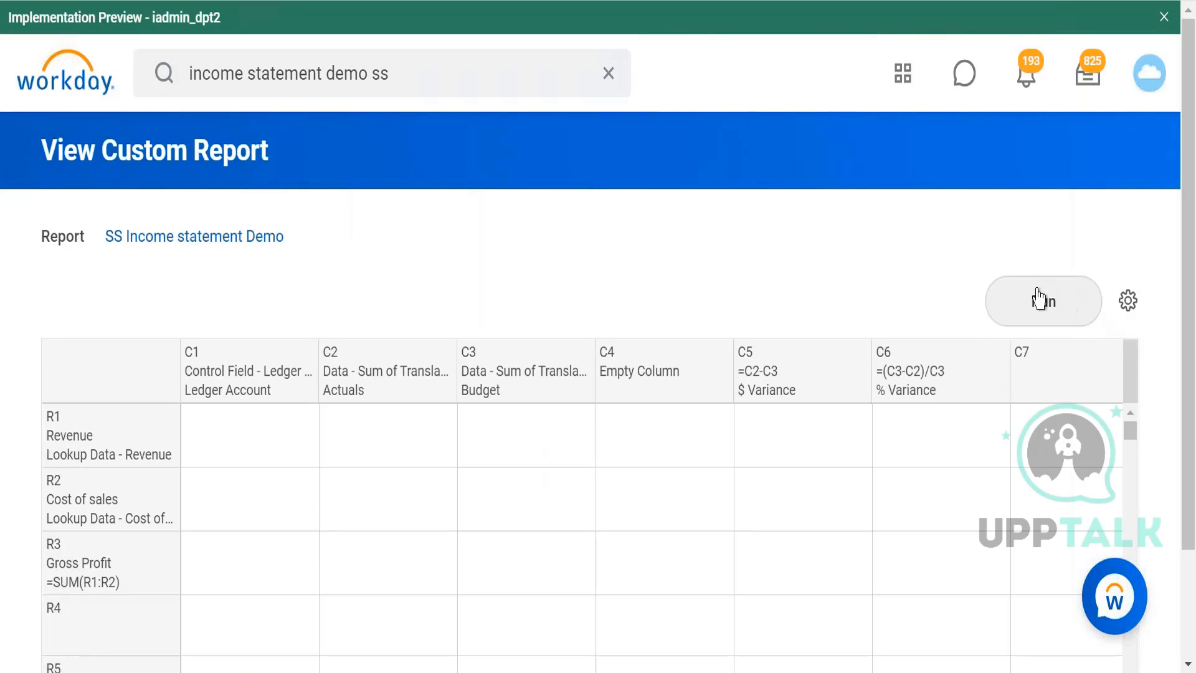
In the composite report's settings, assign the prompt set found by searching for "financial" and populate its undefined prompt defaults.
{"action": "left_click", "coordinate": [1128, 301]}
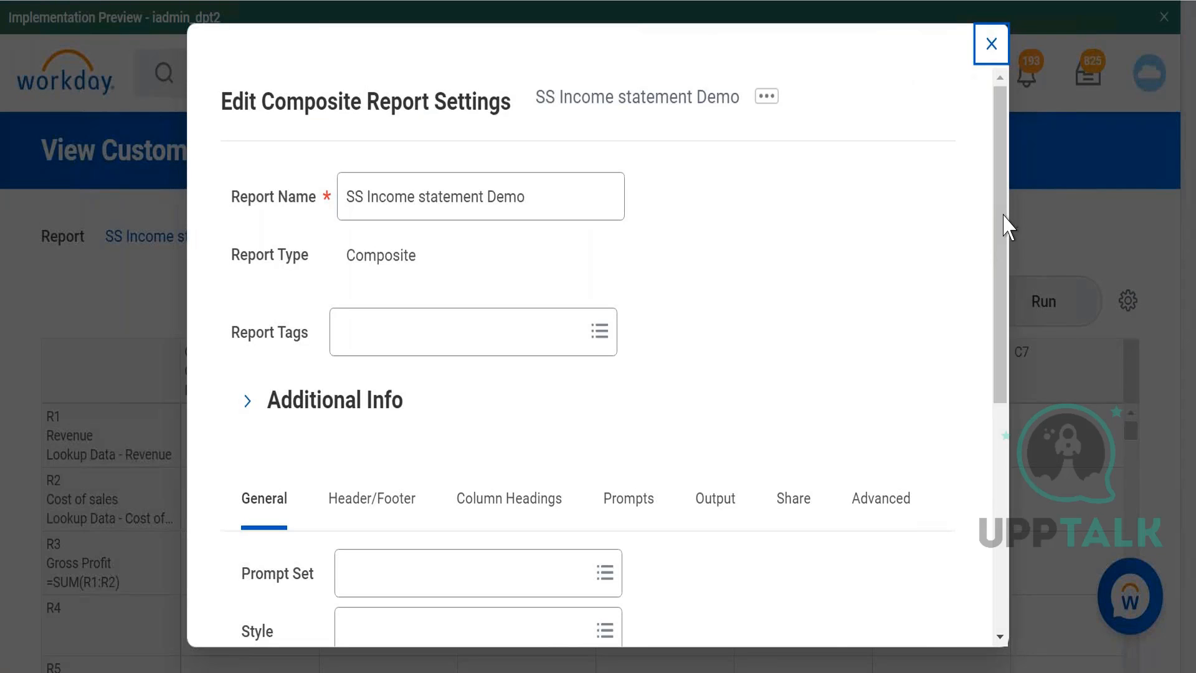
{"action": "left_click_drag", "start_coordinate": [1003, 252], "coordinate": [1004, 402]}
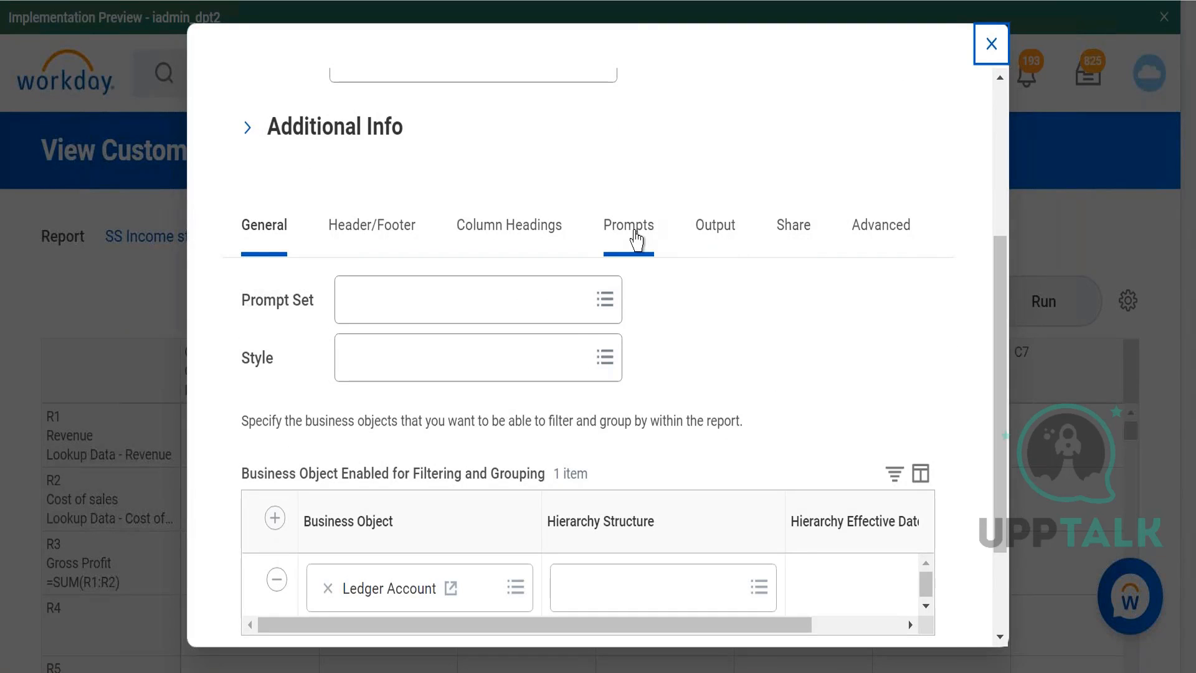
{"action": "left_click", "coordinate": [648, 238]}
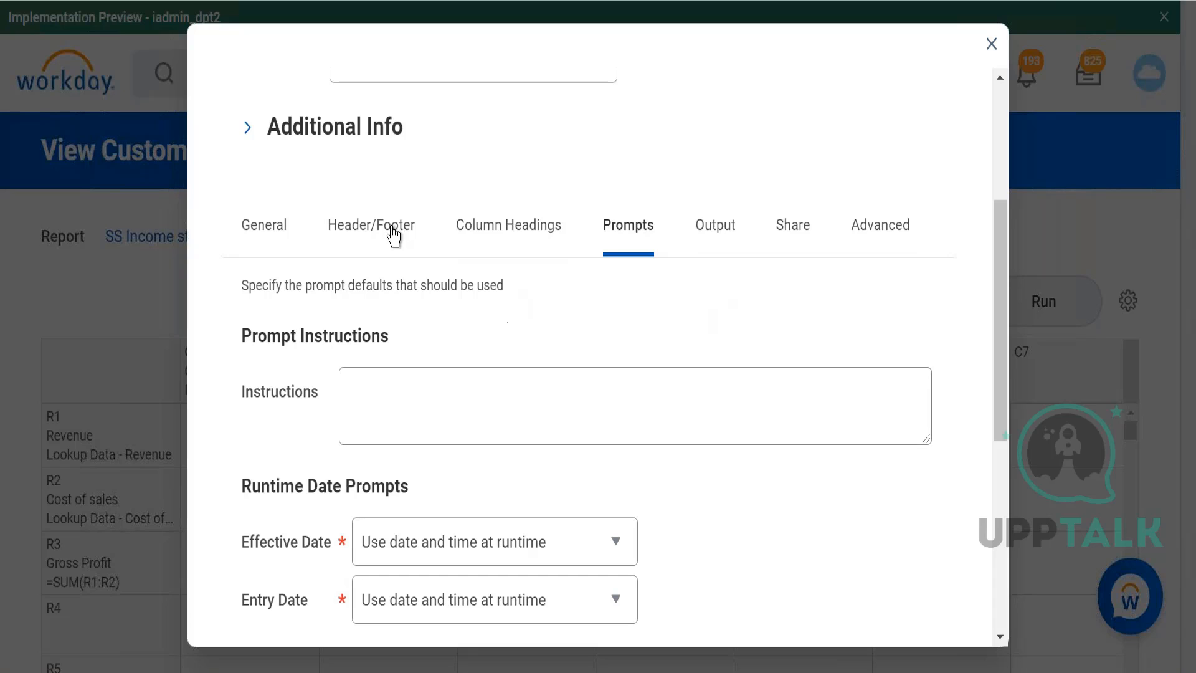
{"action": "left_click", "coordinate": [279, 239]}
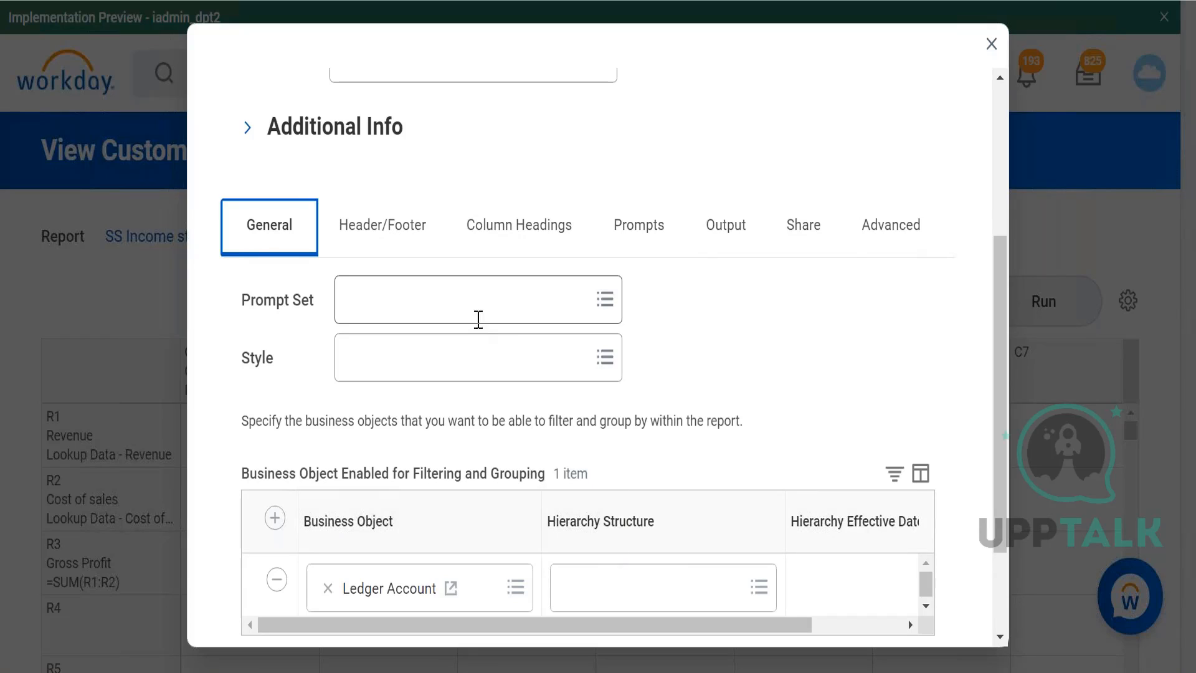
{"action": "left_click", "coordinate": [513, 306]}
{"action": "type", "text": "financial comap"}
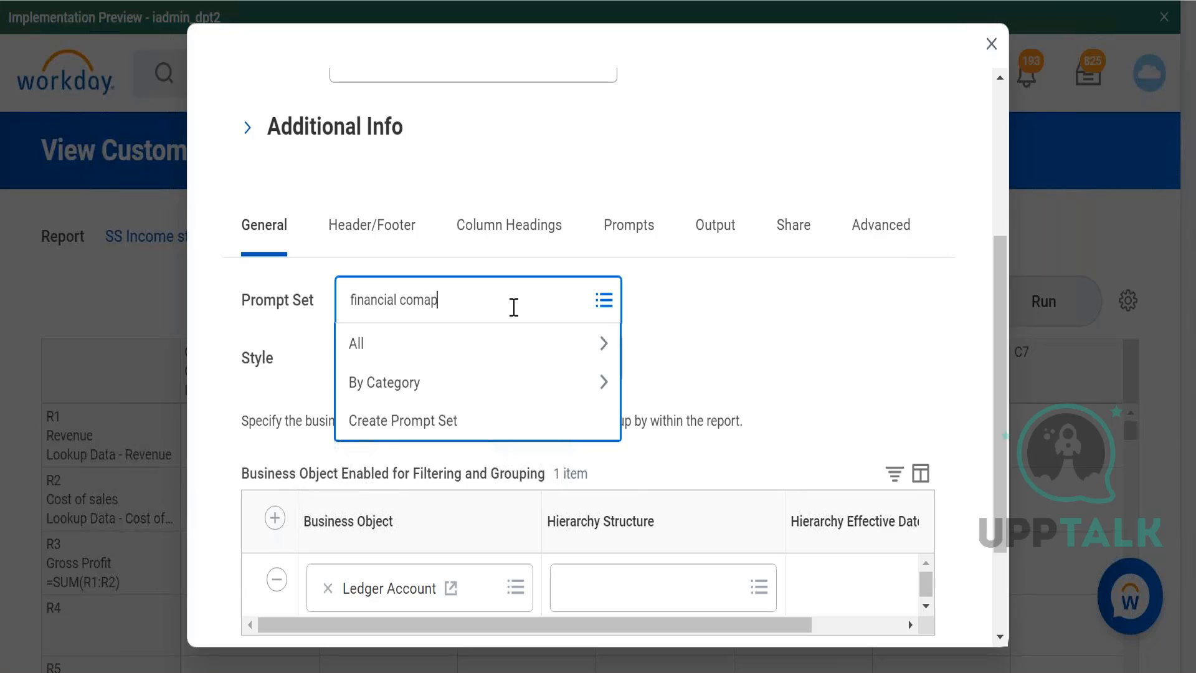
{"action": "type", "text": "ny"}
{"action": "key", "text": "Return"}
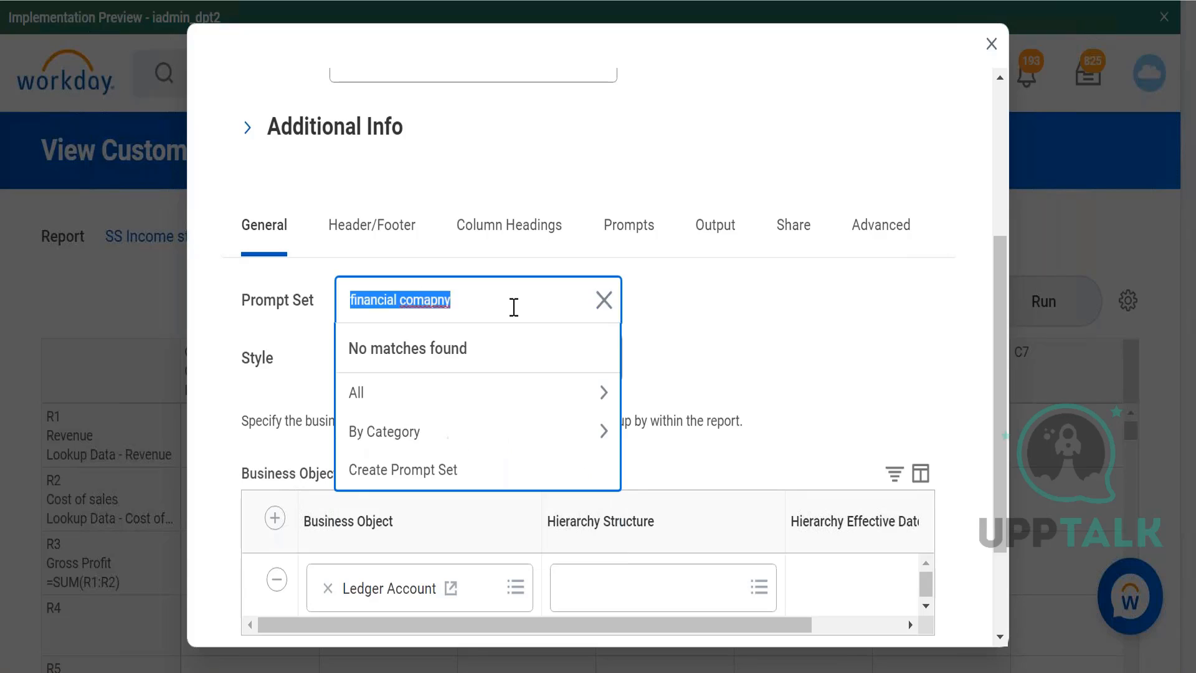
{"action": "type", "text": "f"}
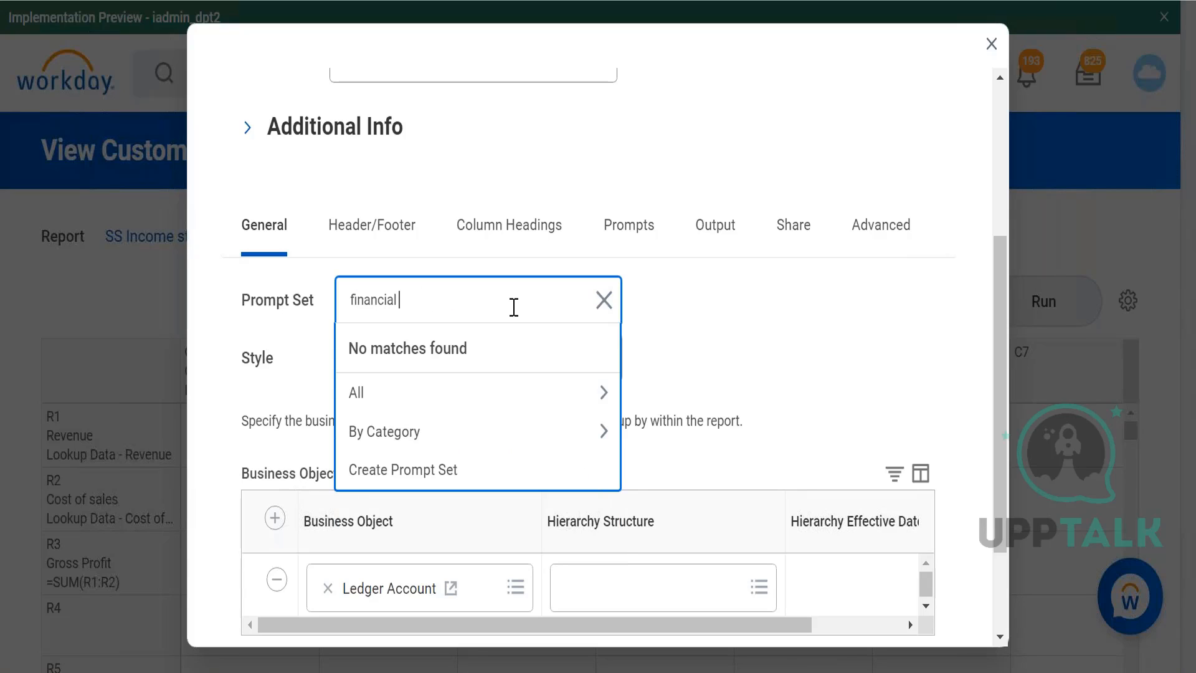
{"action": "key", "text": "Return"}
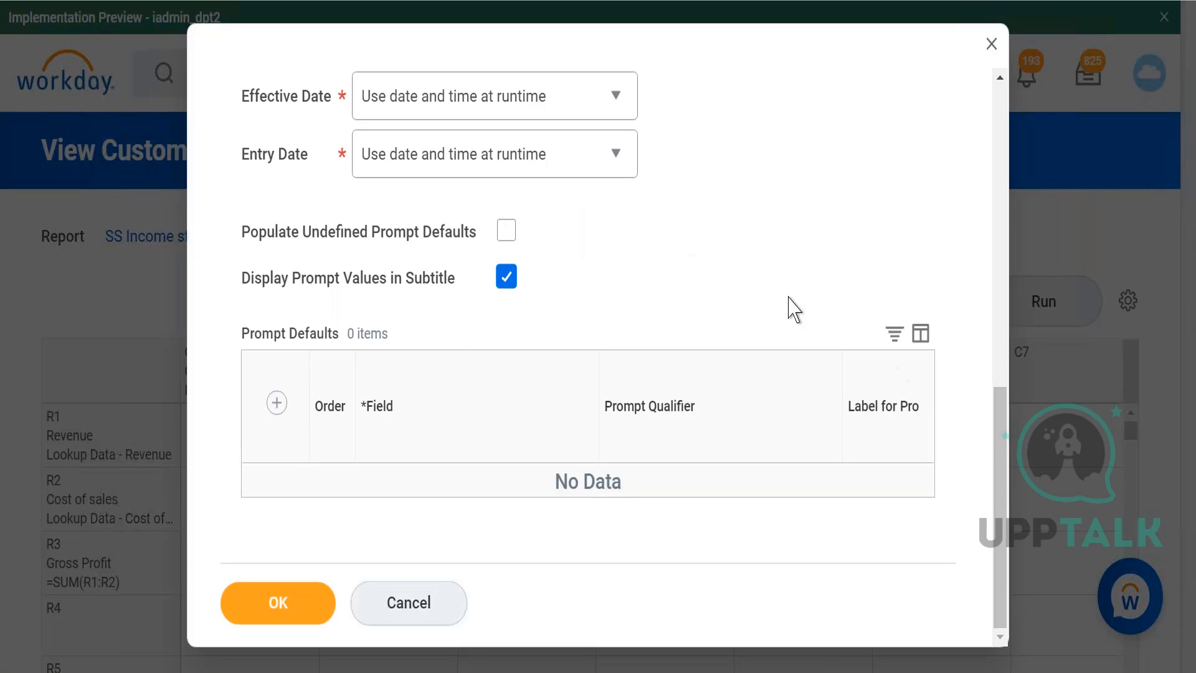
{"action": "left_click", "coordinate": [506, 231]}
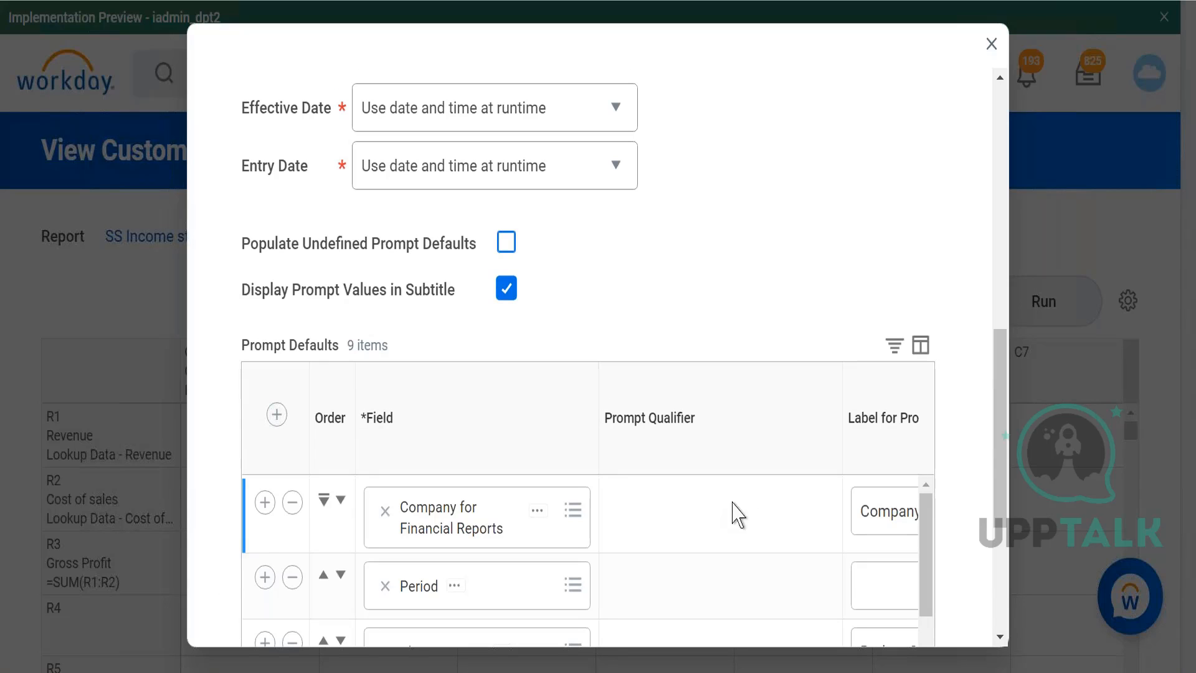
Give the Translation Currency prompt below Budget Structure a specified default value of USD and set it to Do Not Prompt at Runtime.
{"action": "left_click_drag", "start_coordinate": [1004, 386], "coordinate": [999, 492]}
{"action": "left_click_drag", "start_coordinate": [520, 492], "coordinate": [849, 511]}
{"action": "left_click_drag", "start_coordinate": [704, 489], "coordinate": [740, 519]}
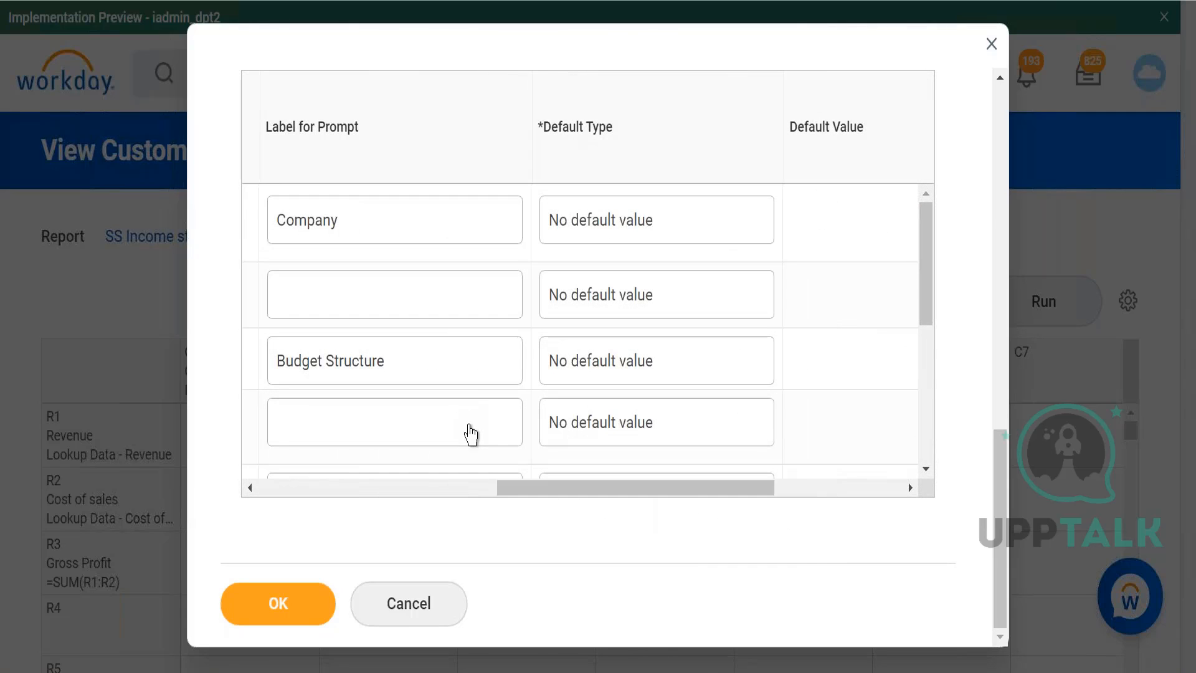
{"action": "left_click", "coordinate": [471, 435]}
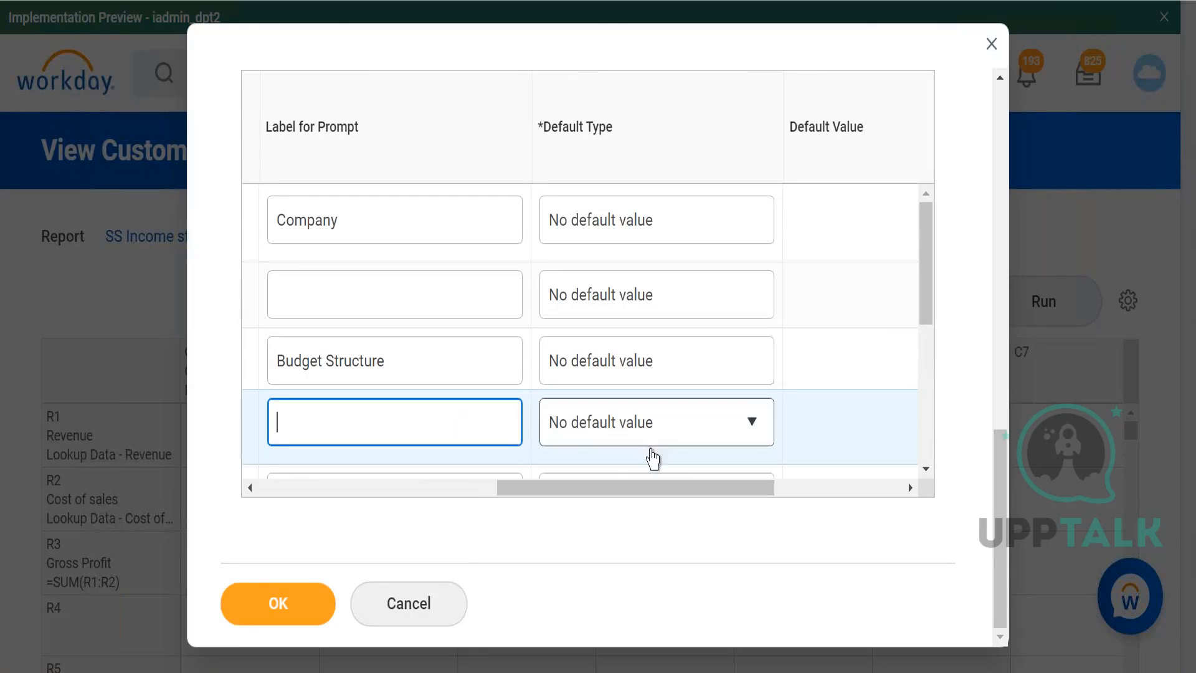
{"action": "left_click", "coordinate": [659, 426]}
{"action": "left_click", "coordinate": [658, 427]}
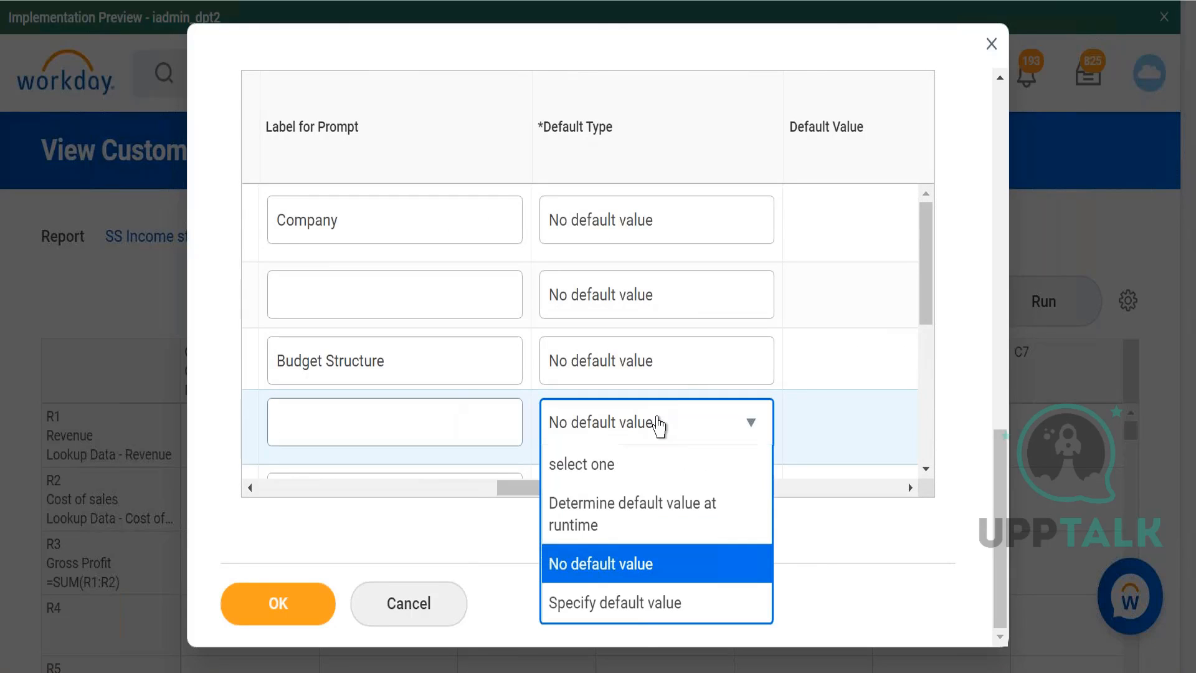
{"action": "left_click", "coordinate": [650, 620]}
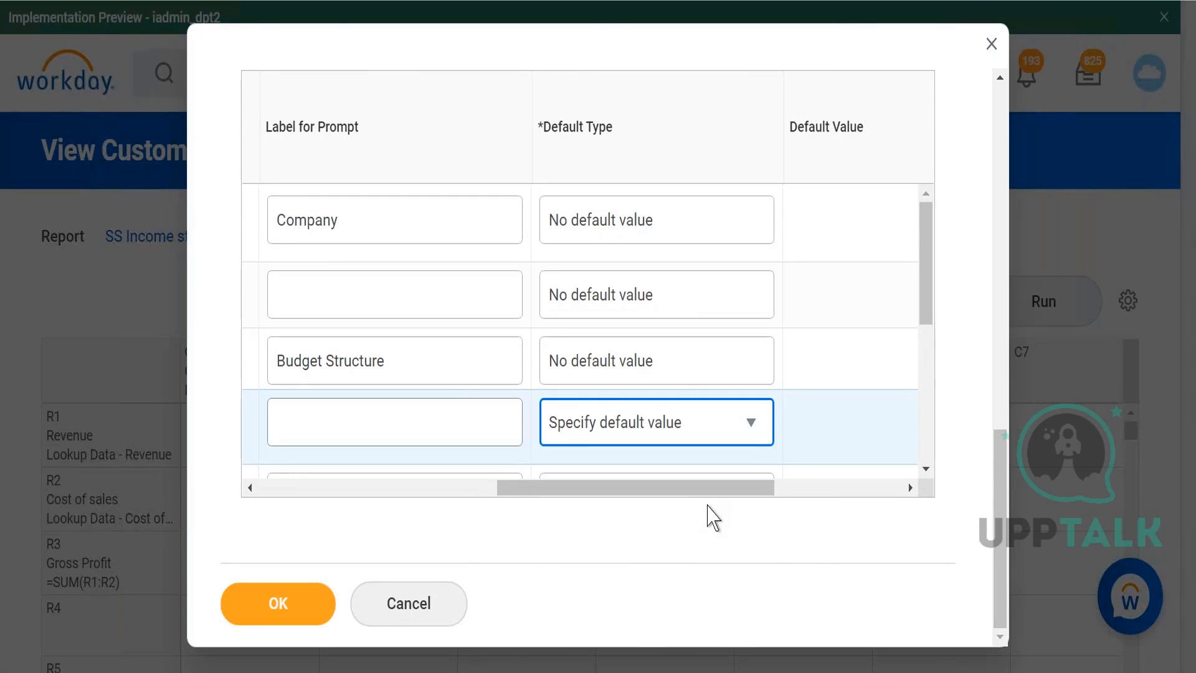
{"action": "left_click_drag", "start_coordinate": [735, 490], "coordinate": [840, 502]}
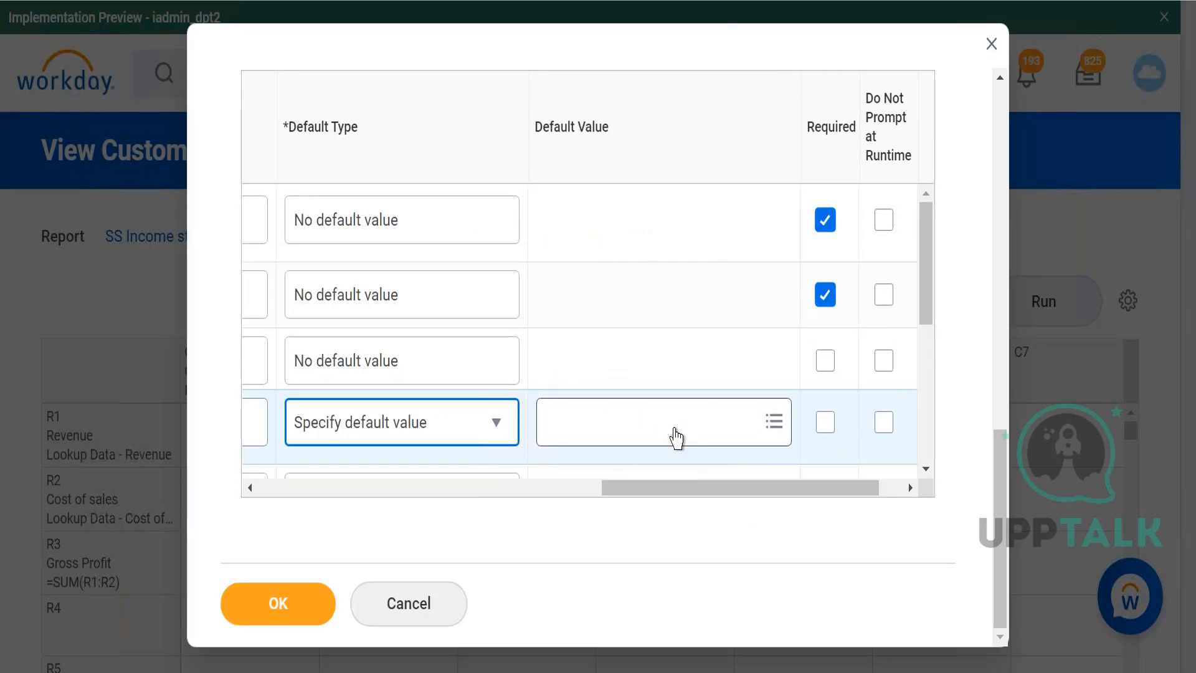
{"action": "left_click", "coordinate": [676, 438]}
{"action": "type", "text": "usd"}
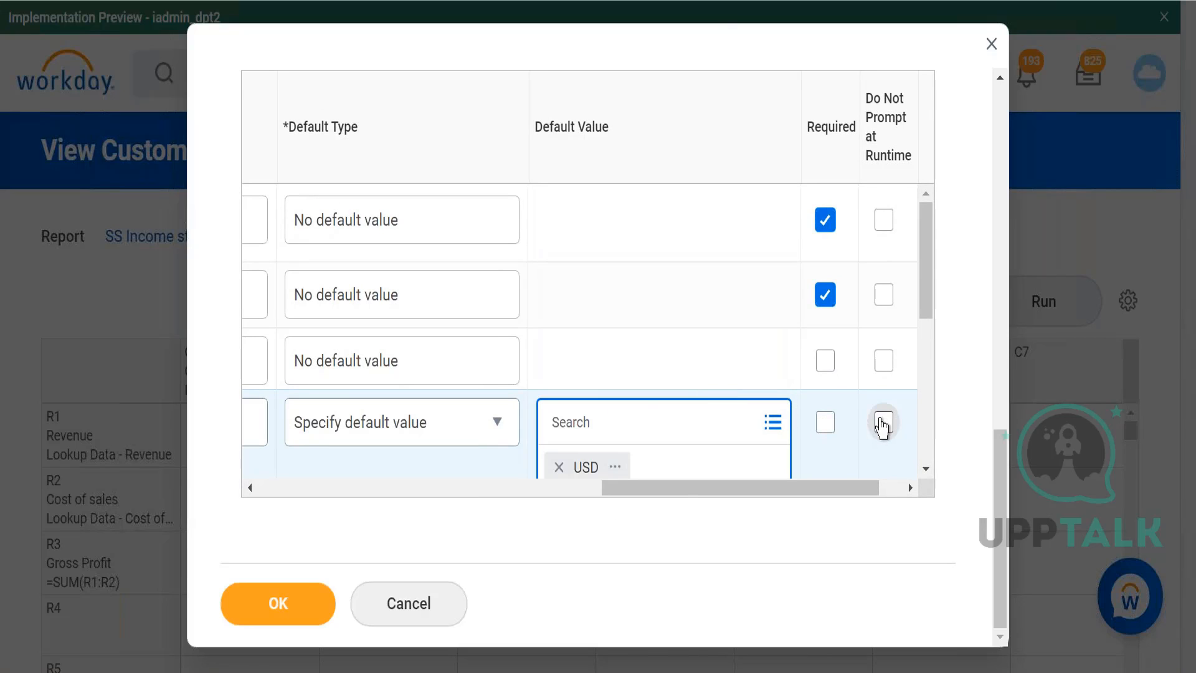
{"action": "left_click", "coordinate": [882, 424]}
Give the Rule Set prompt directly after Translation Currency a specified default value of Consolidations and set it to Do Not Prompt at Runtime.
{"action": "left_click_drag", "start_coordinate": [929, 268], "coordinate": [935, 354]}
{"action": "left_click_drag", "start_coordinate": [844, 489], "coordinate": [884, 499]}
{"action": "left_click", "coordinate": [356, 324]}
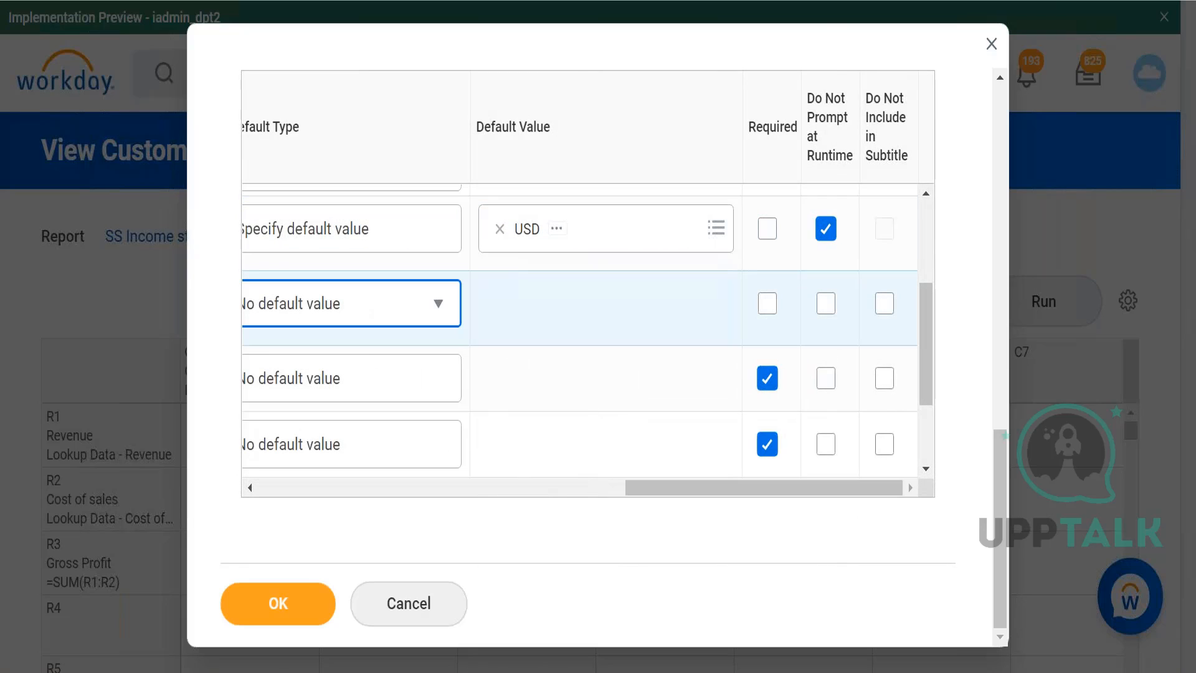
{"action": "left_click", "coordinate": [366, 317]}
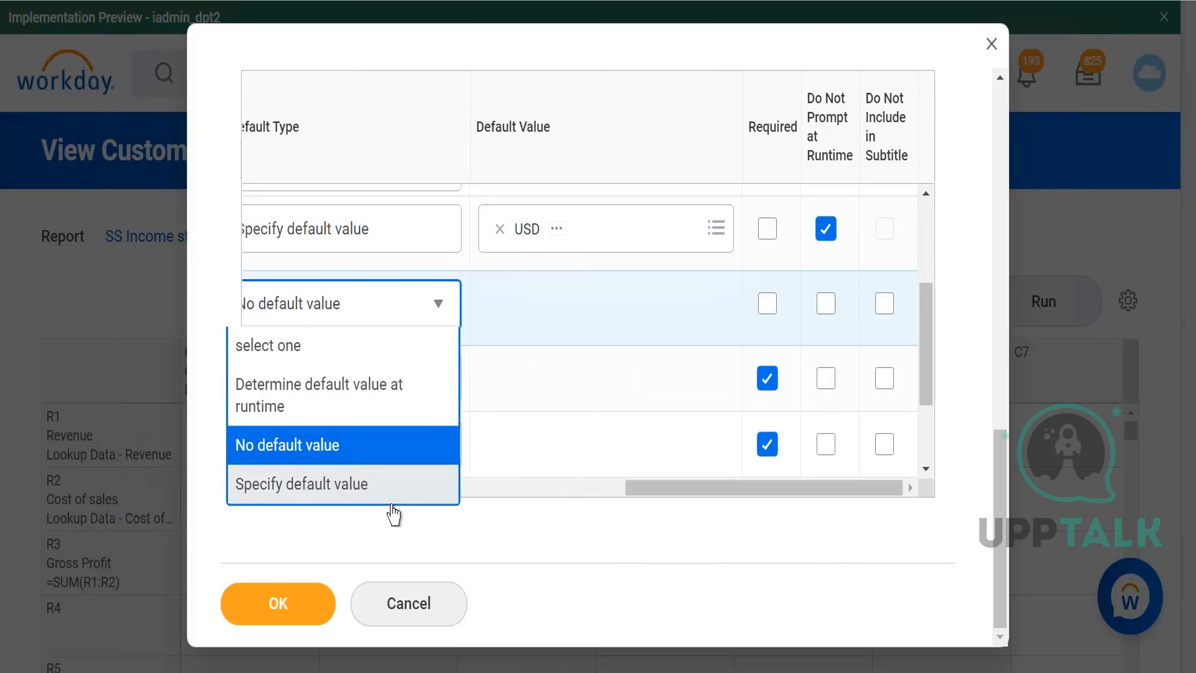
{"action": "left_click", "coordinate": [394, 484]}
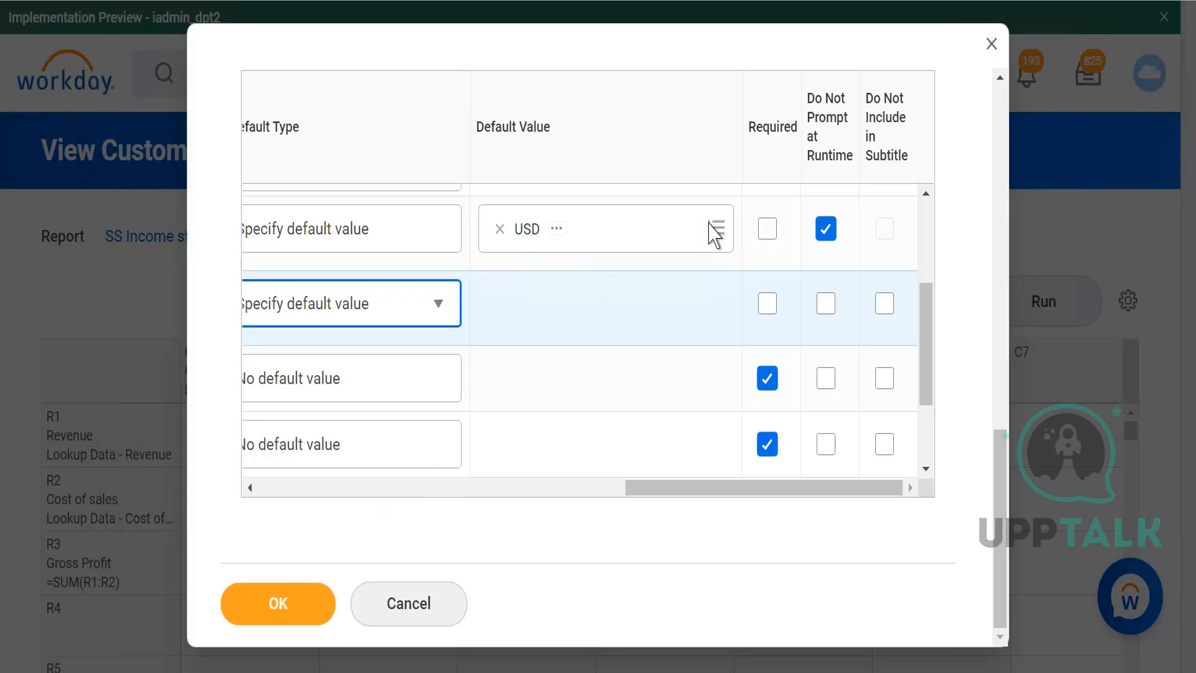
{"action": "left_click", "coordinate": [667, 307]}
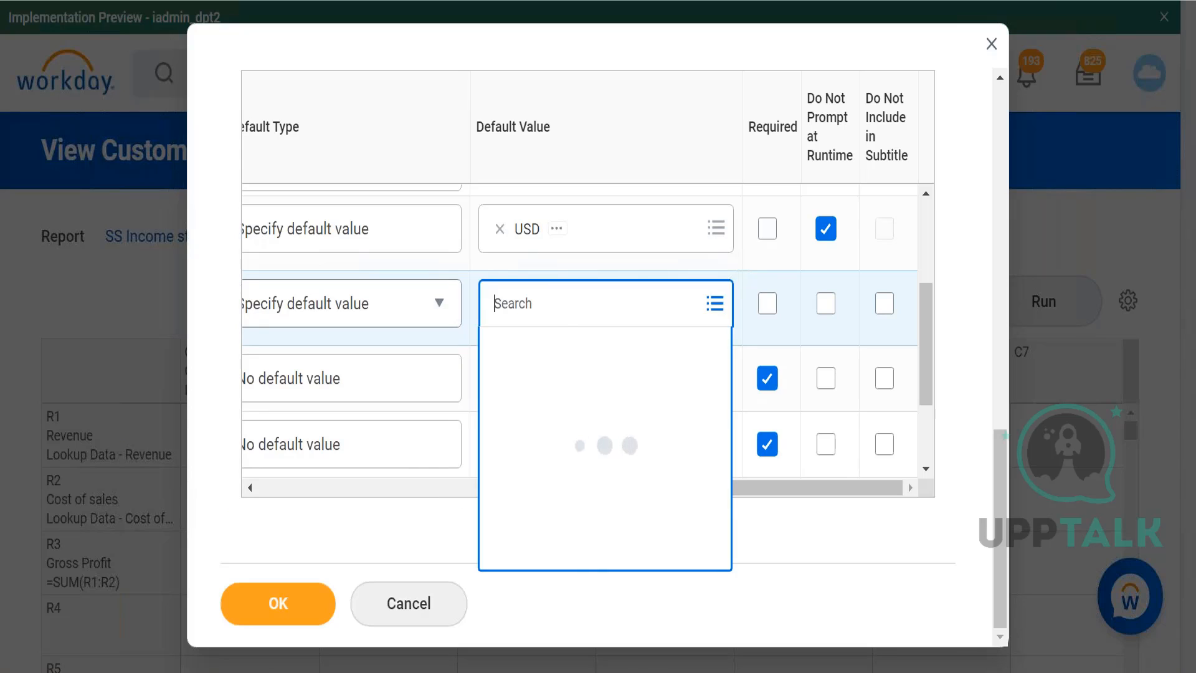
{"action": "type", "text": "coo"}
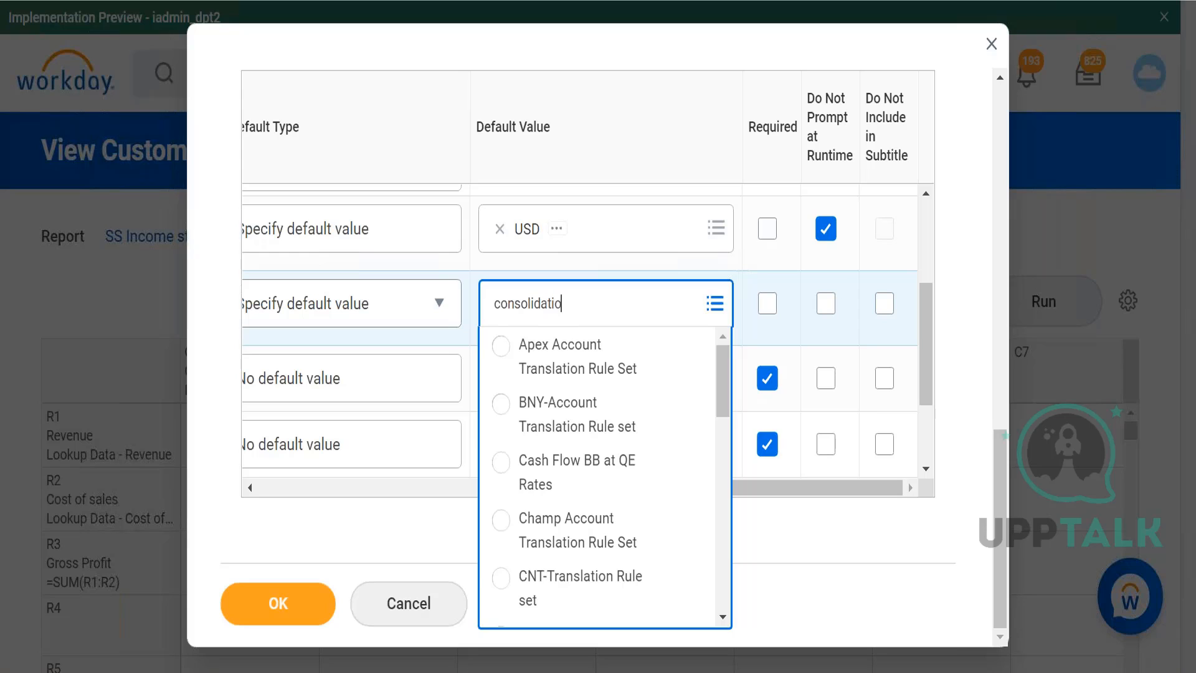
{"action": "type", "text": "solidation"}
{"action": "key", "text": "Return"}
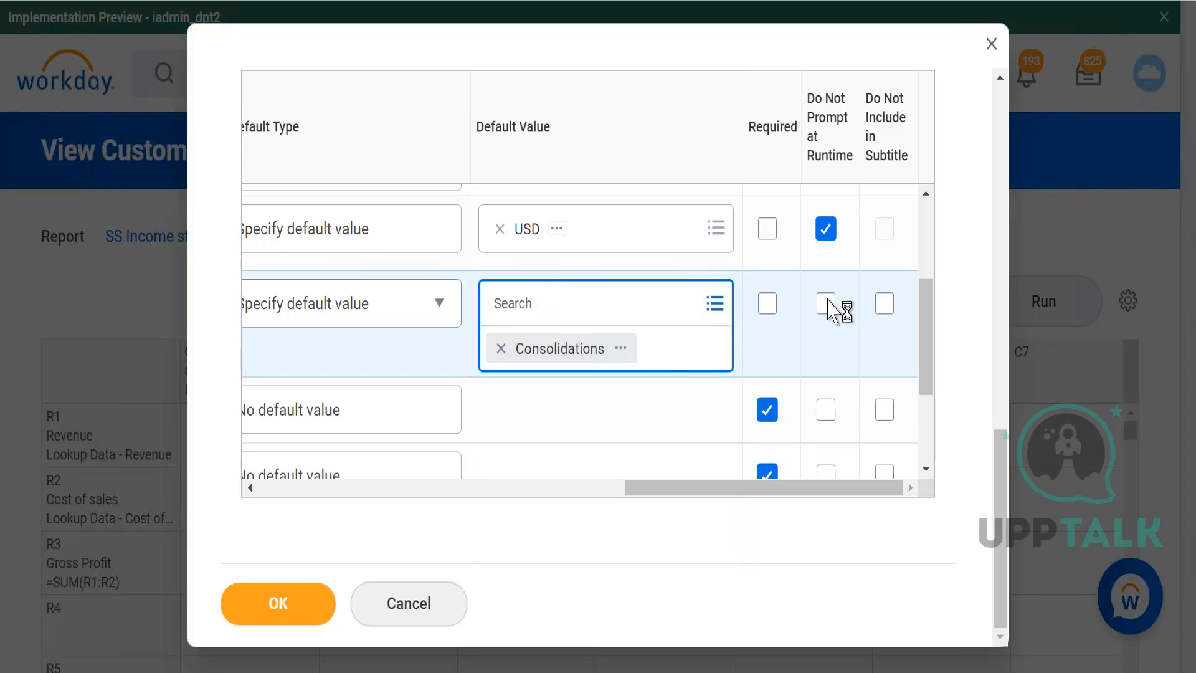
{"action": "left_click", "coordinate": [826, 304]}
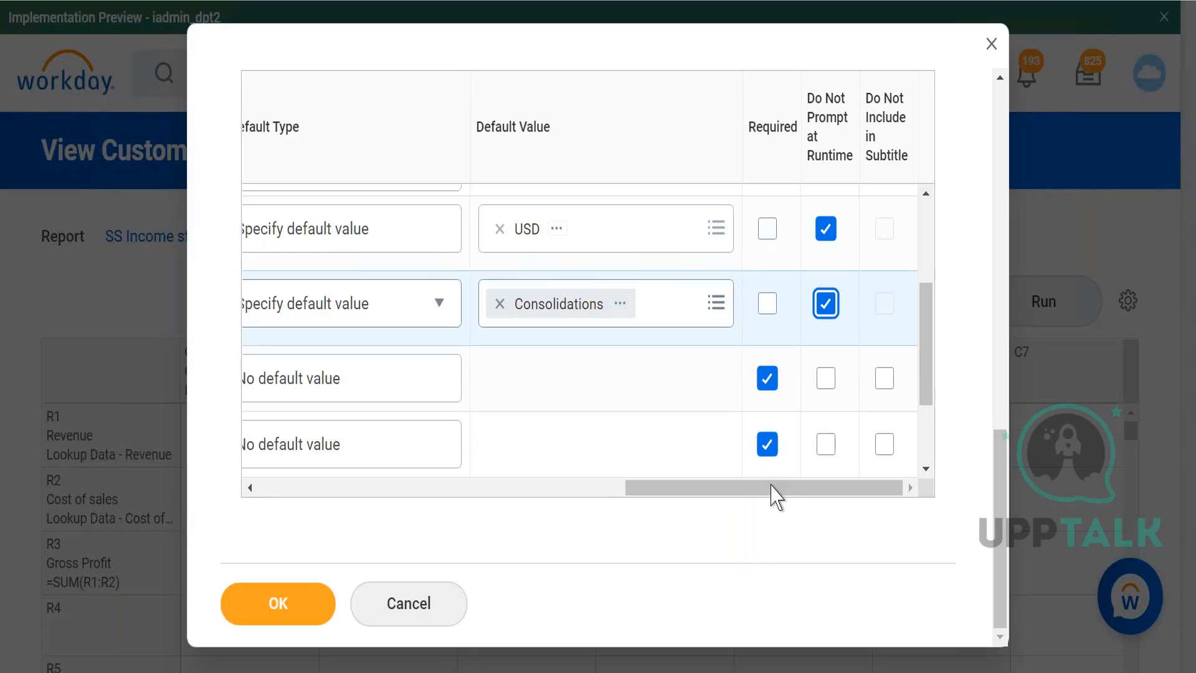
Check the remaining prompt default fields down to Plan Structure and save the composite report settings.
{"action": "left_click_drag", "start_coordinate": [724, 483], "coordinate": [643, 499]}
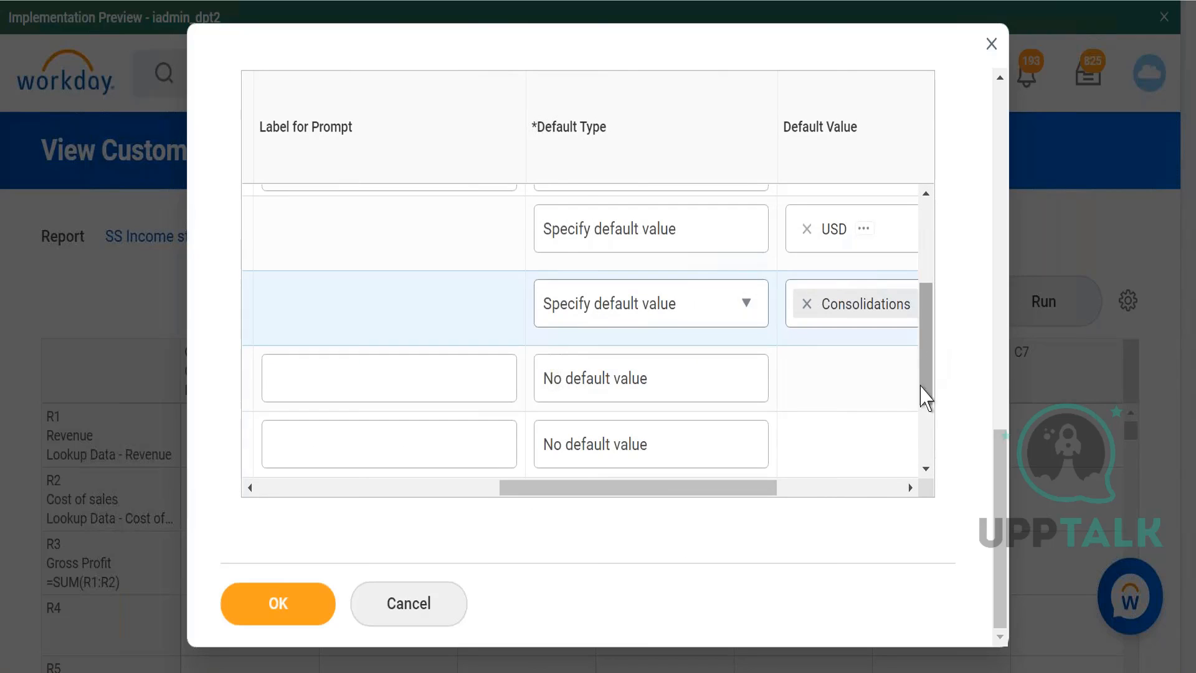
{"action": "left_click_drag", "start_coordinate": [921, 395], "coordinate": [922, 439]}
{"action": "left_click_drag", "start_coordinate": [668, 491], "coordinate": [375, 483]}
{"action": "scroll", "coordinate": [449, 503], "scroll_direction": "right", "scroll_amount": 2}
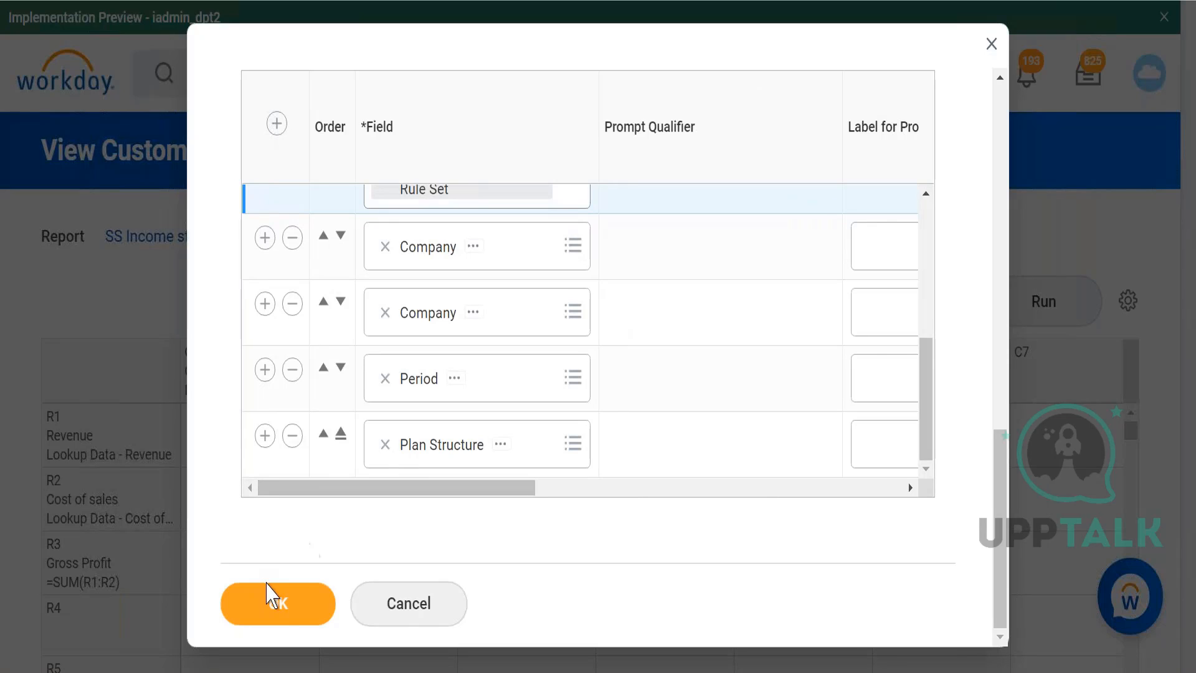
{"action": "left_click", "coordinate": [280, 610]}
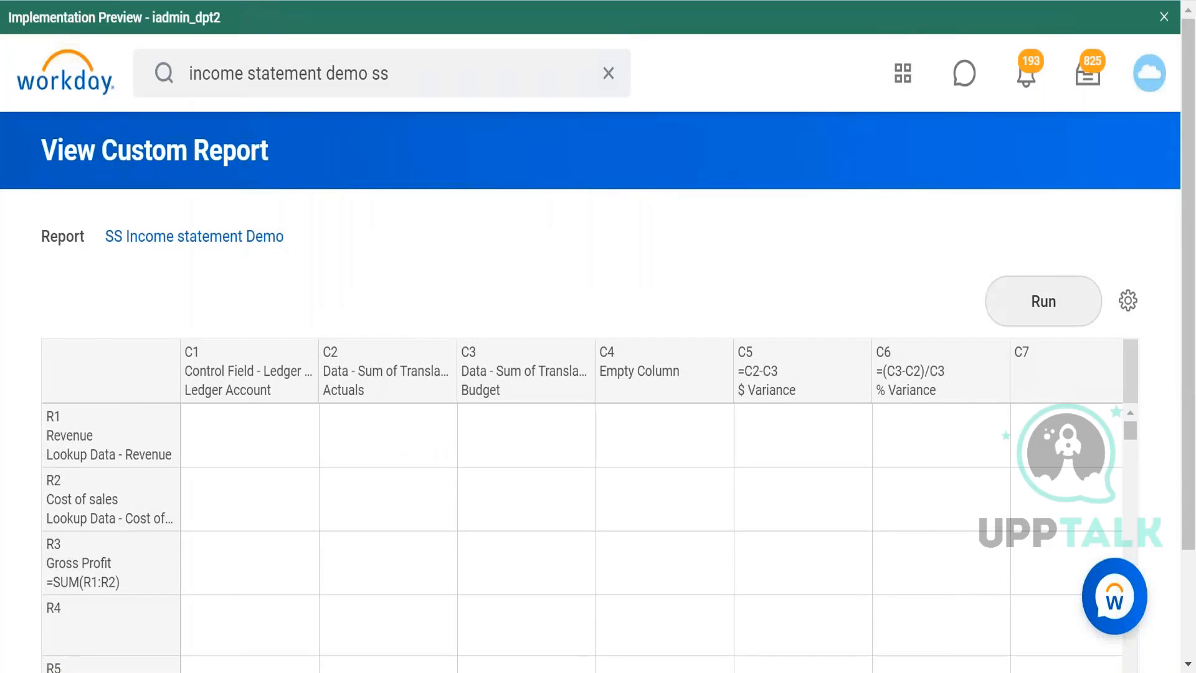
Edit the Actuals column C2 and map its sub report's Company prompt to Use Value From Prompt Set with the value Company.
{"action": "left_click", "coordinate": [418, 362]}
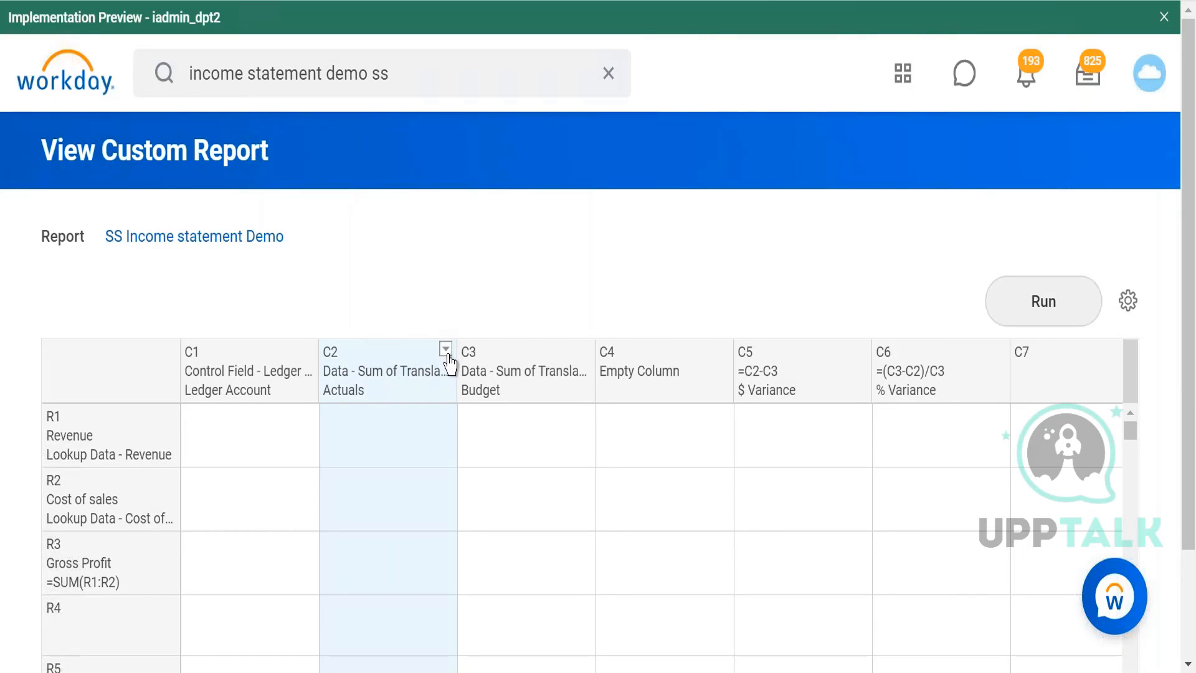
{"action": "left_click", "coordinate": [446, 350]}
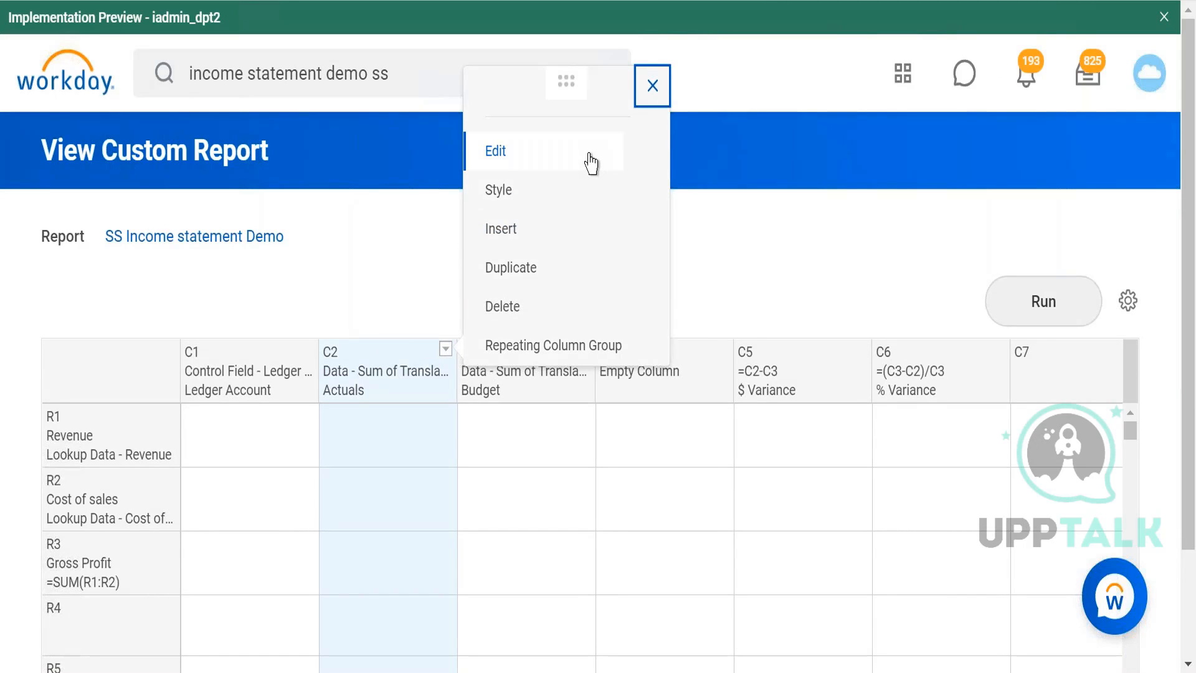
{"action": "left_click", "coordinate": [591, 163]}
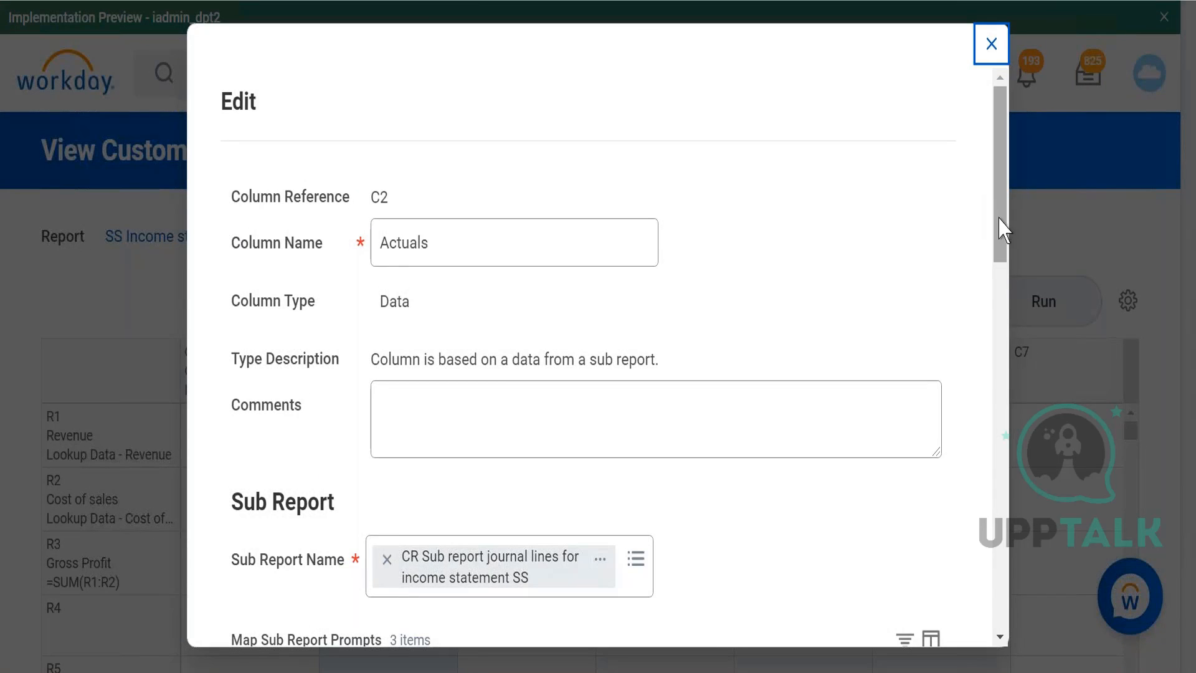
{"action": "scroll", "coordinate": [1001, 311], "scroll_direction": "down", "scroll_amount": 3}
{"action": "left_click_drag", "start_coordinate": [1001, 345], "coordinate": [997, 390]}
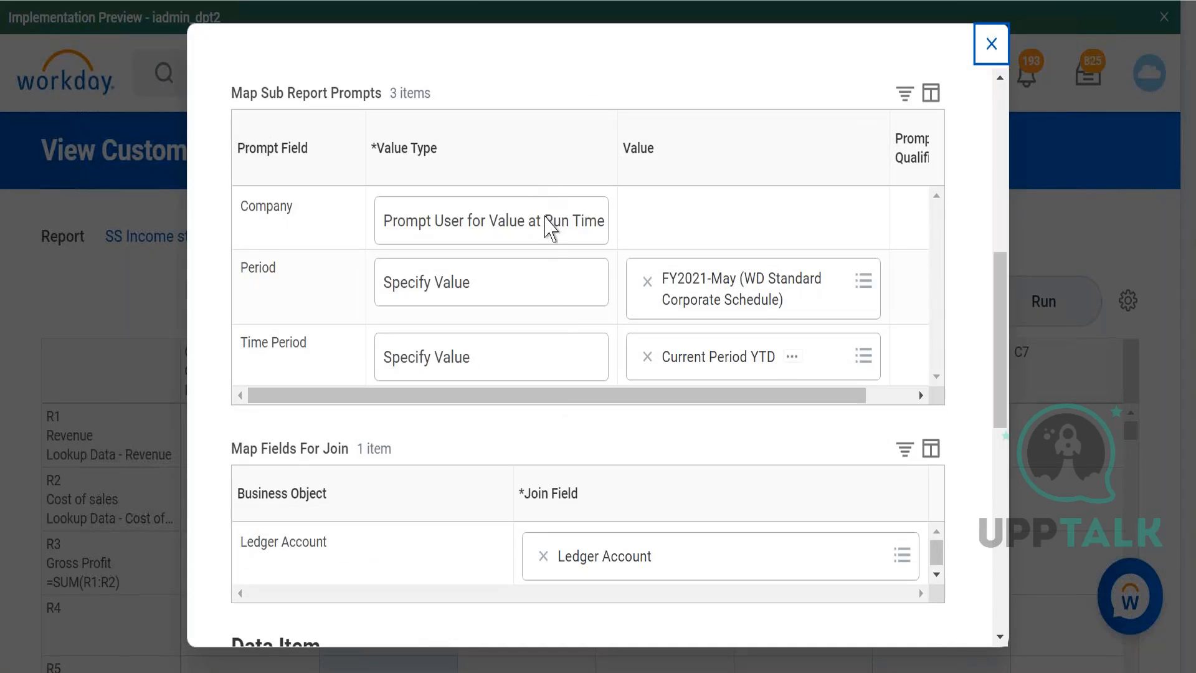
{"action": "left_click", "coordinate": [551, 232]}
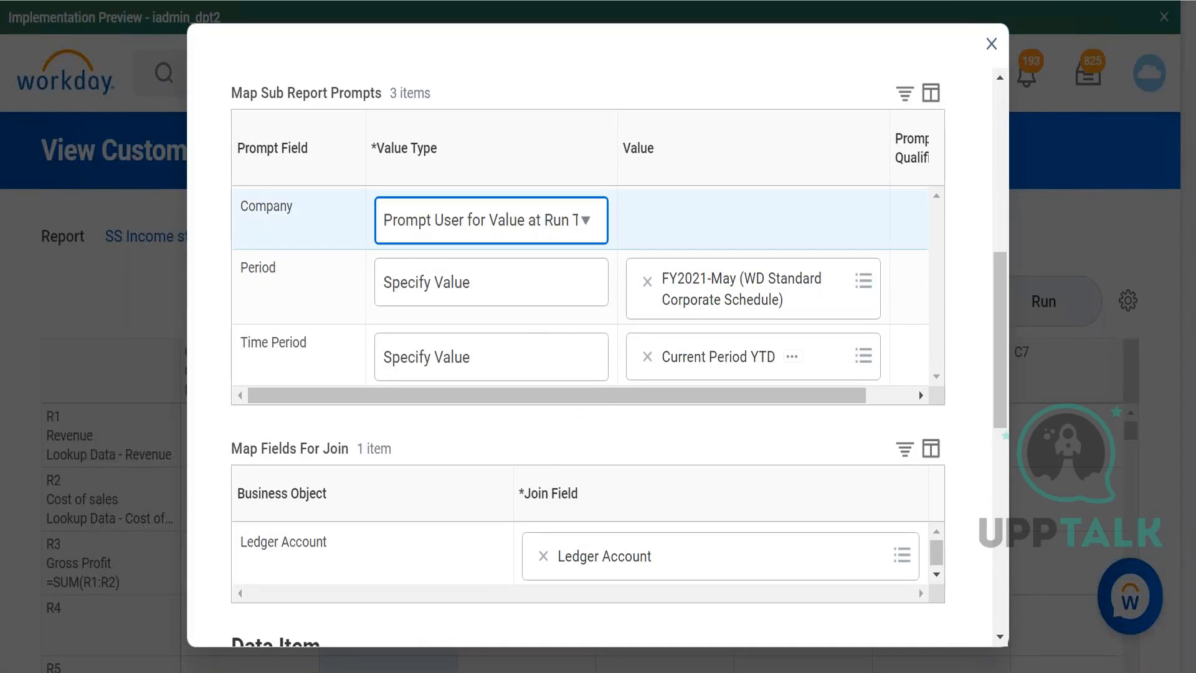
{"action": "left_click", "coordinate": [550, 229]}
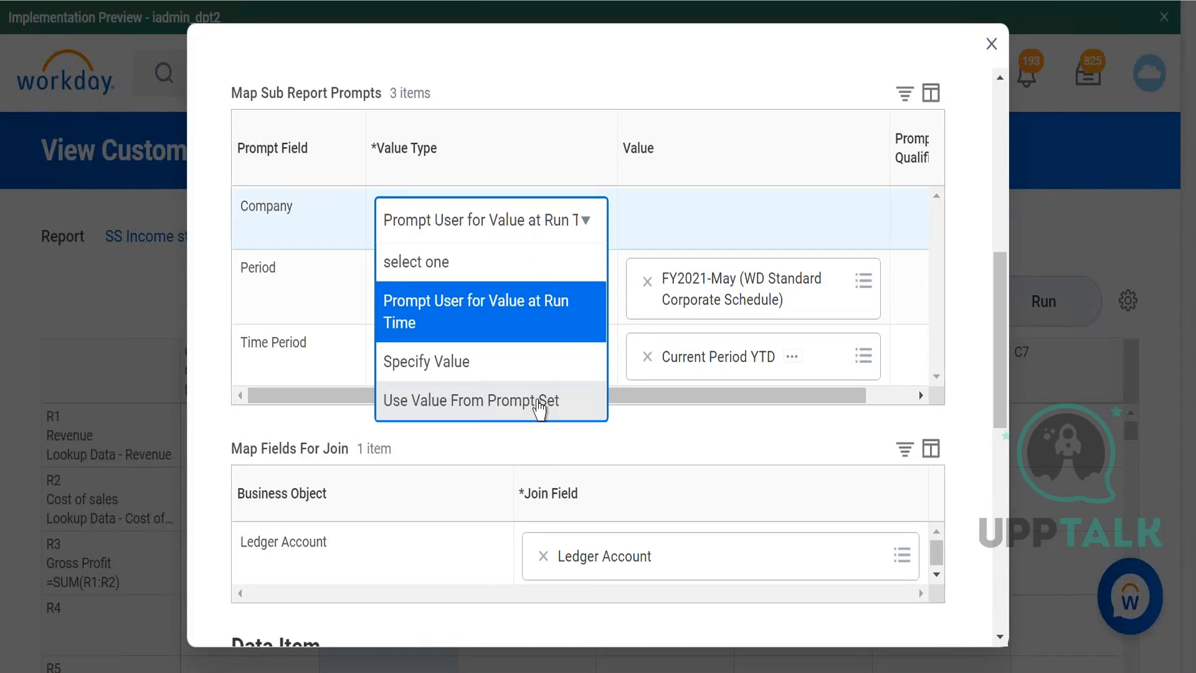
{"action": "left_click", "coordinate": [540, 405]}
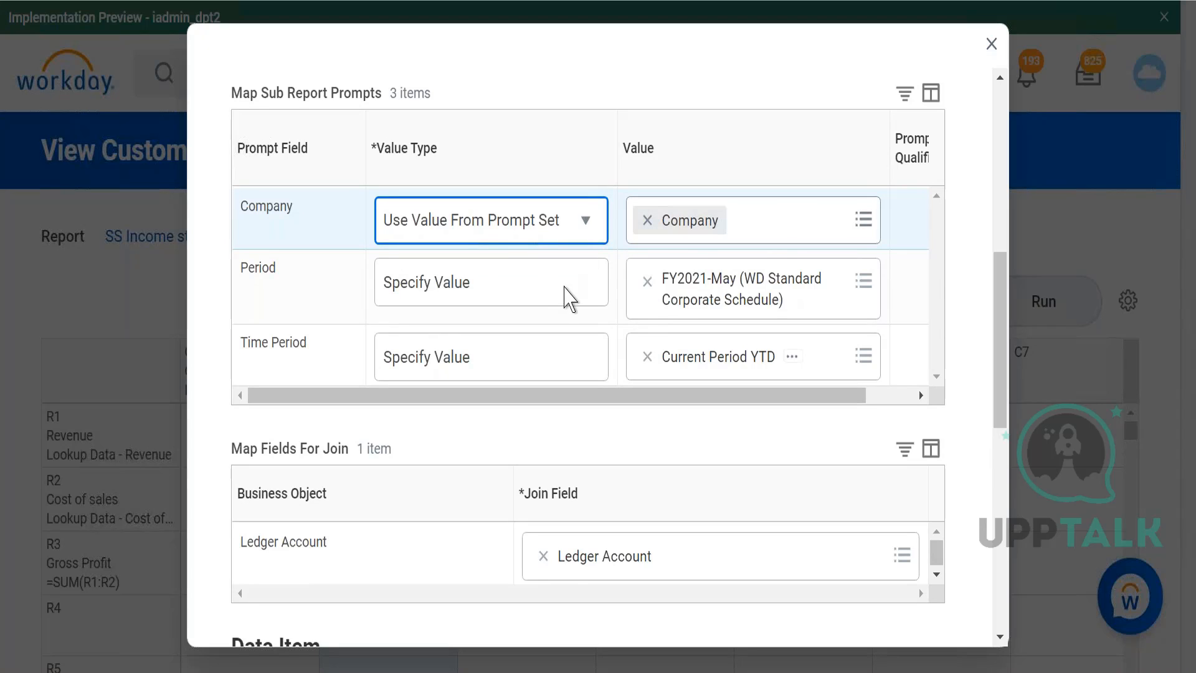
Map the Actuals column's Period sub report prompt to Use Value From Prompt Set with the value Period.
{"action": "left_click", "coordinate": [567, 277]}
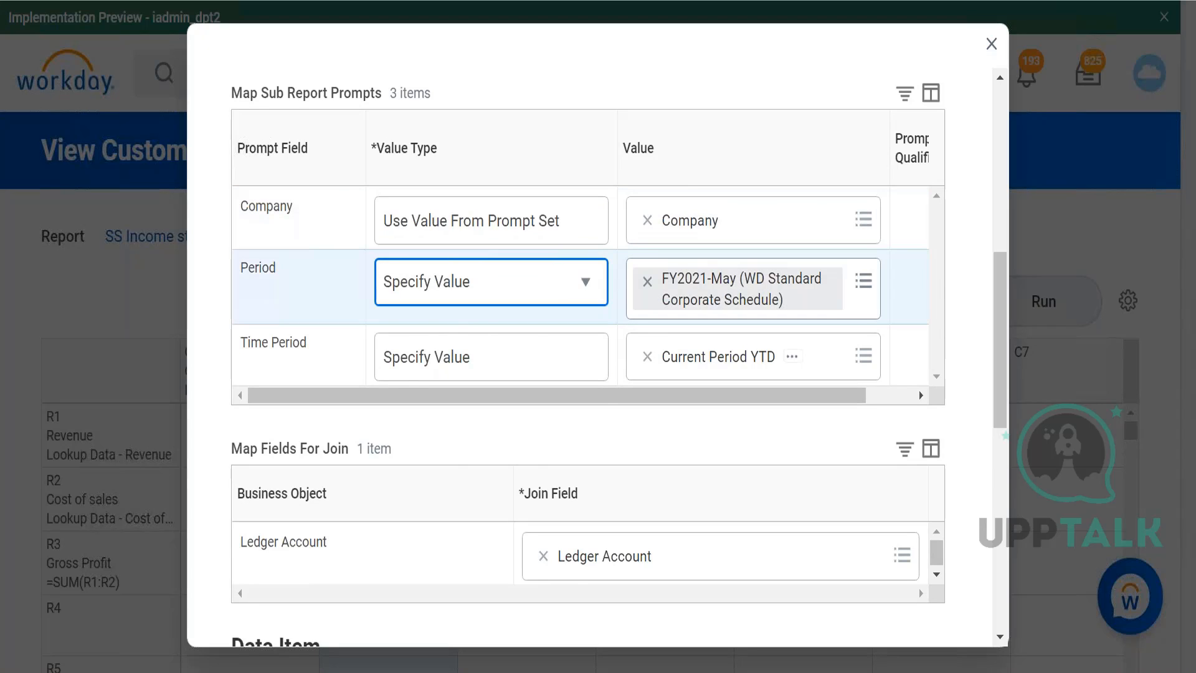
{"action": "left_click", "coordinate": [566, 289]}
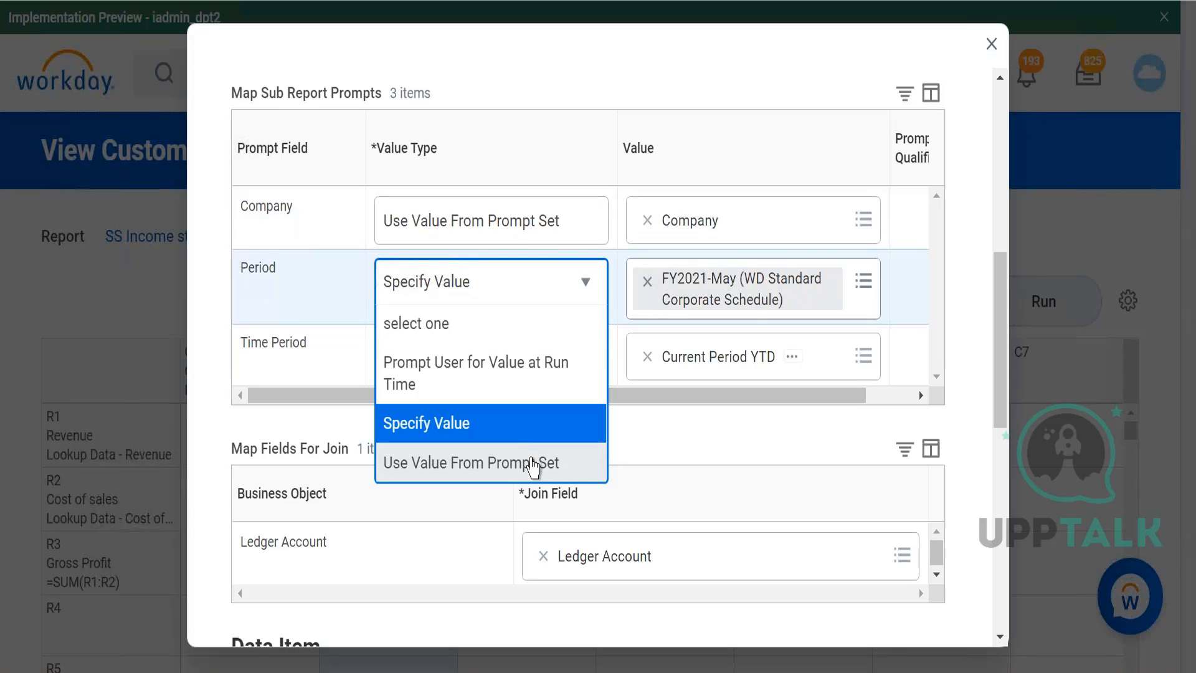
{"action": "left_click", "coordinate": [533, 465]}
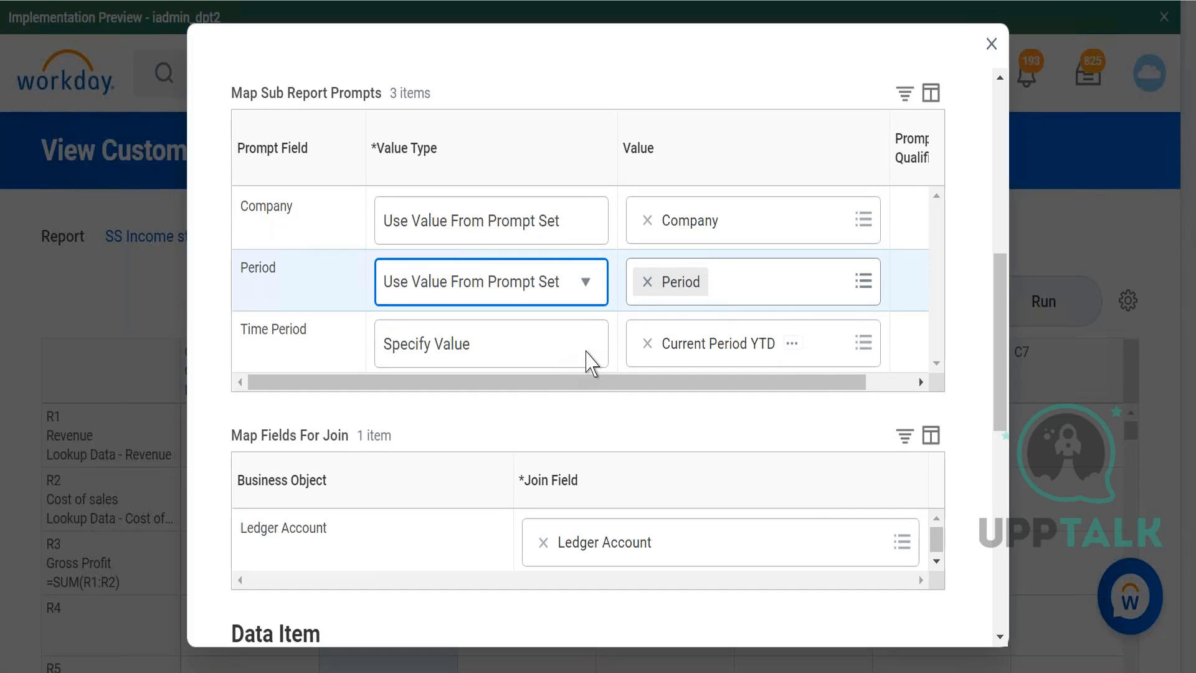
Save the Actuals column with its mapped sub report prompts, leaving Time Period as a specified value.
{"action": "left_click_drag", "start_coordinate": [591, 381], "coordinate": [455, 394]}
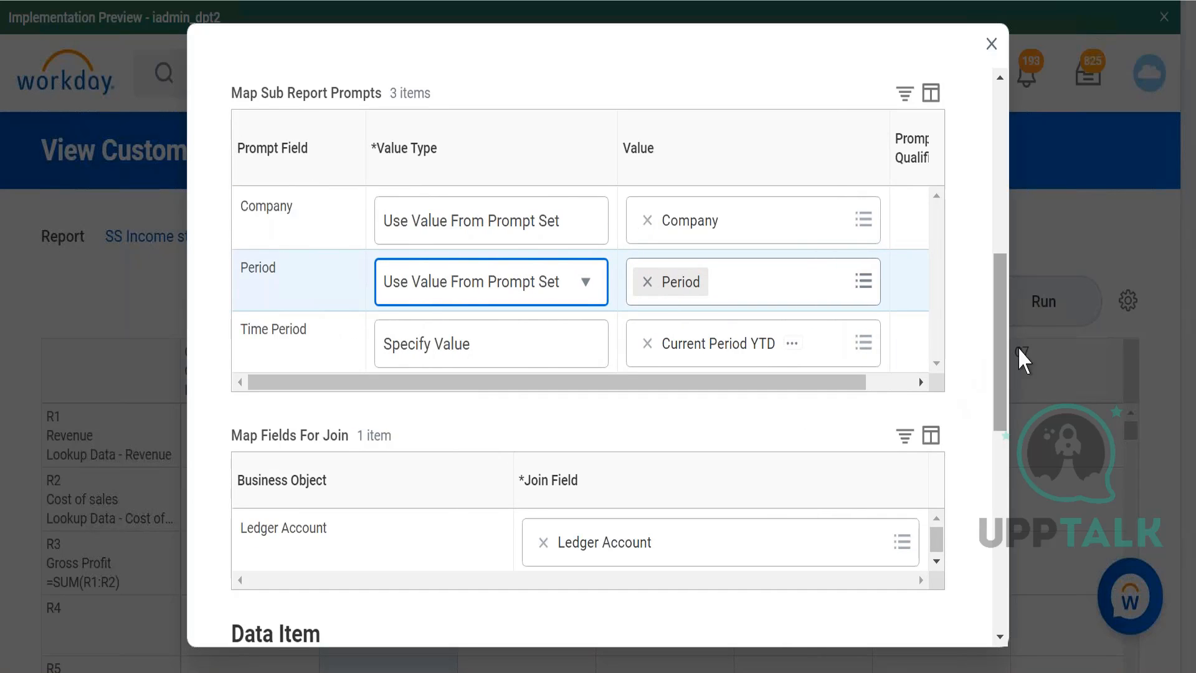
{"action": "left_click_drag", "start_coordinate": [1007, 334], "coordinate": [1003, 535]}
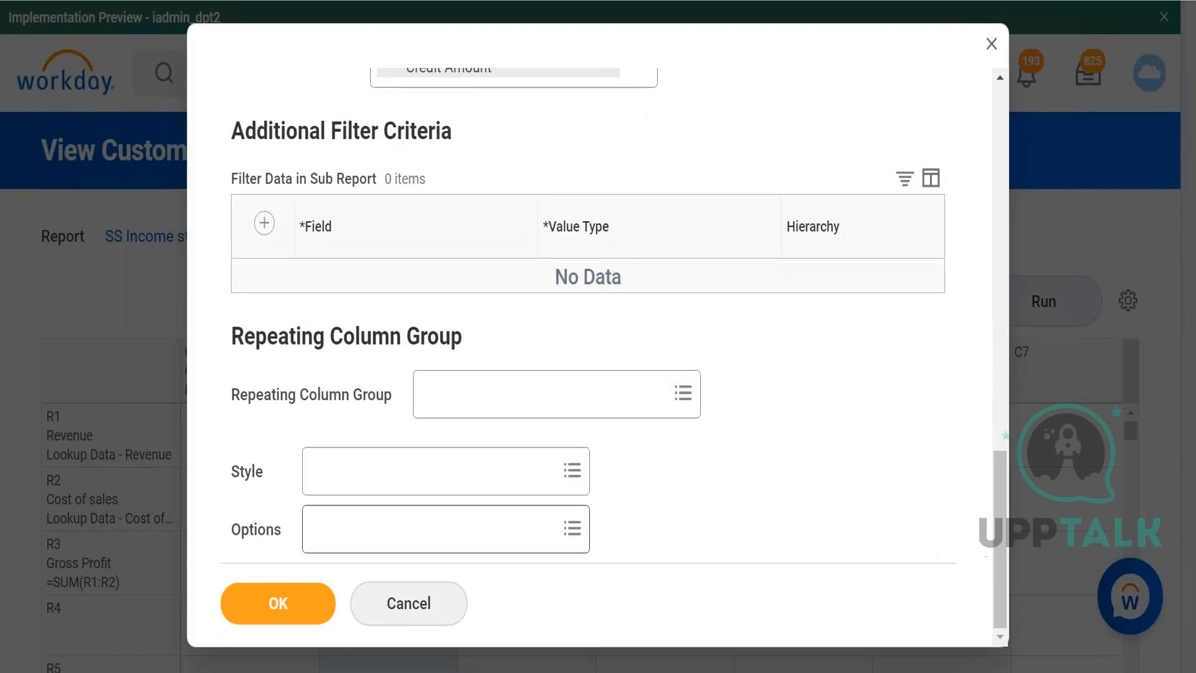
{"action": "left_click", "coordinate": [275, 603]}
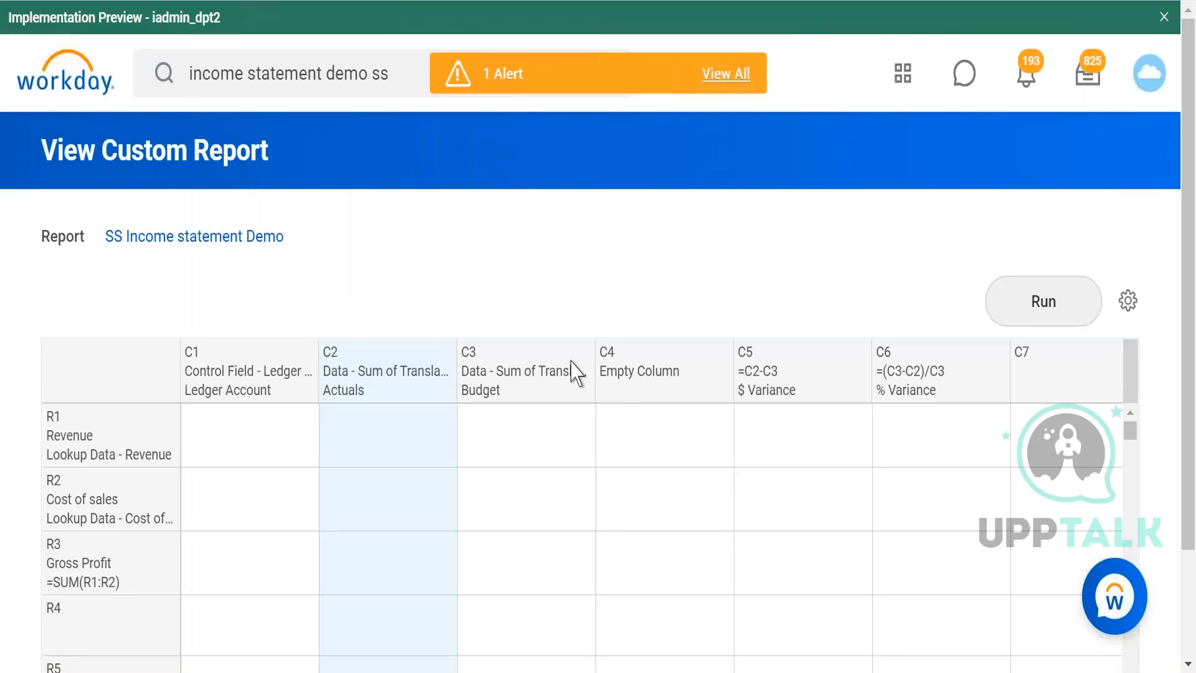
Edit the Budget column C3 and map its sub report's Company prompt to Use Value From Prompt Set with the value Company.
{"action": "left_click", "coordinate": [572, 361]}
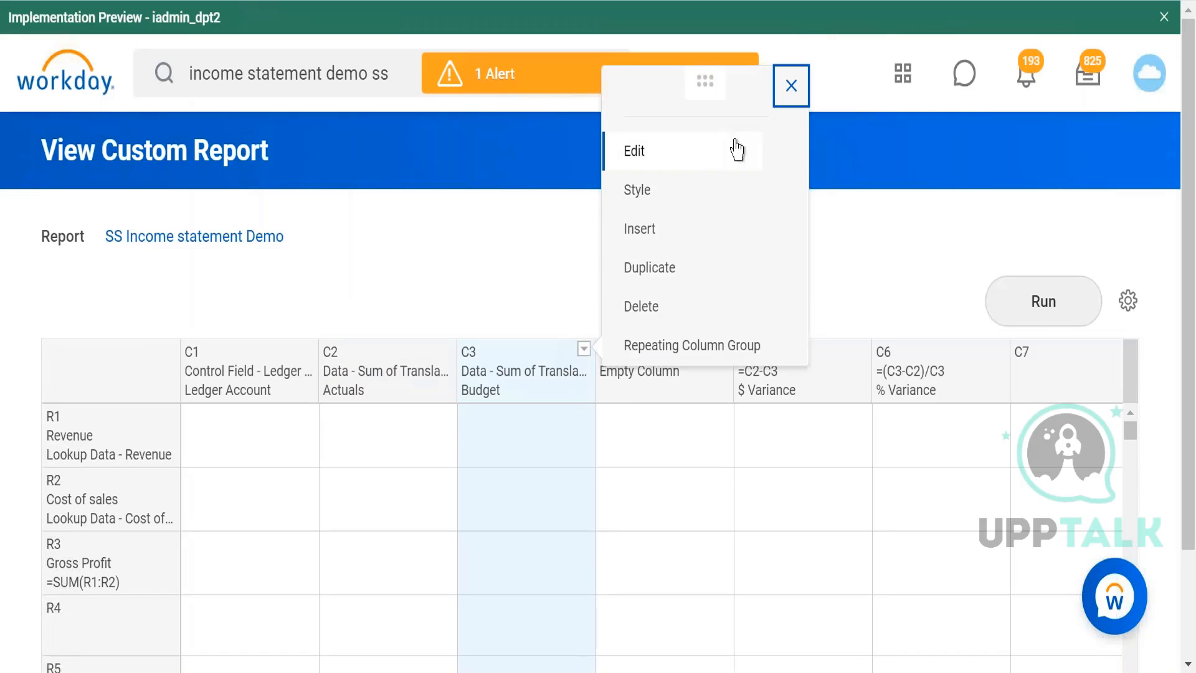
{"action": "left_click", "coordinate": [708, 152]}
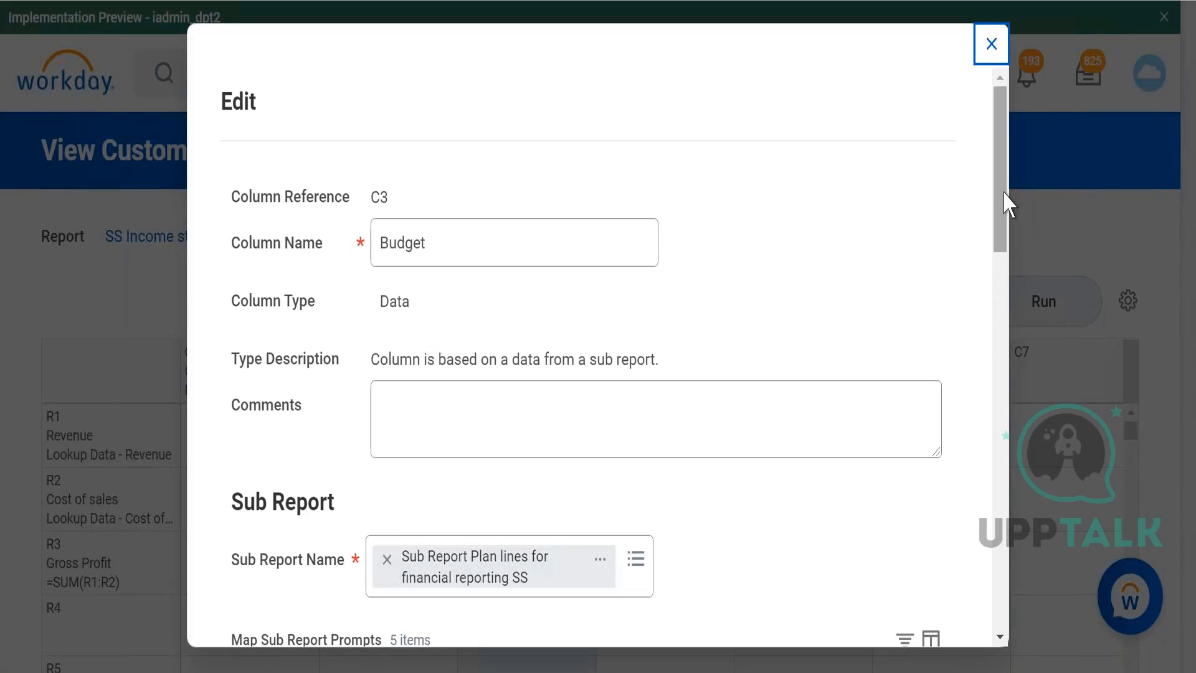
{"action": "scroll", "coordinate": [996, 337], "scroll_direction": "down", "scroll_amount": 10}
{"action": "left_click_drag", "start_coordinate": [1001, 390], "coordinate": [1001, 382]}
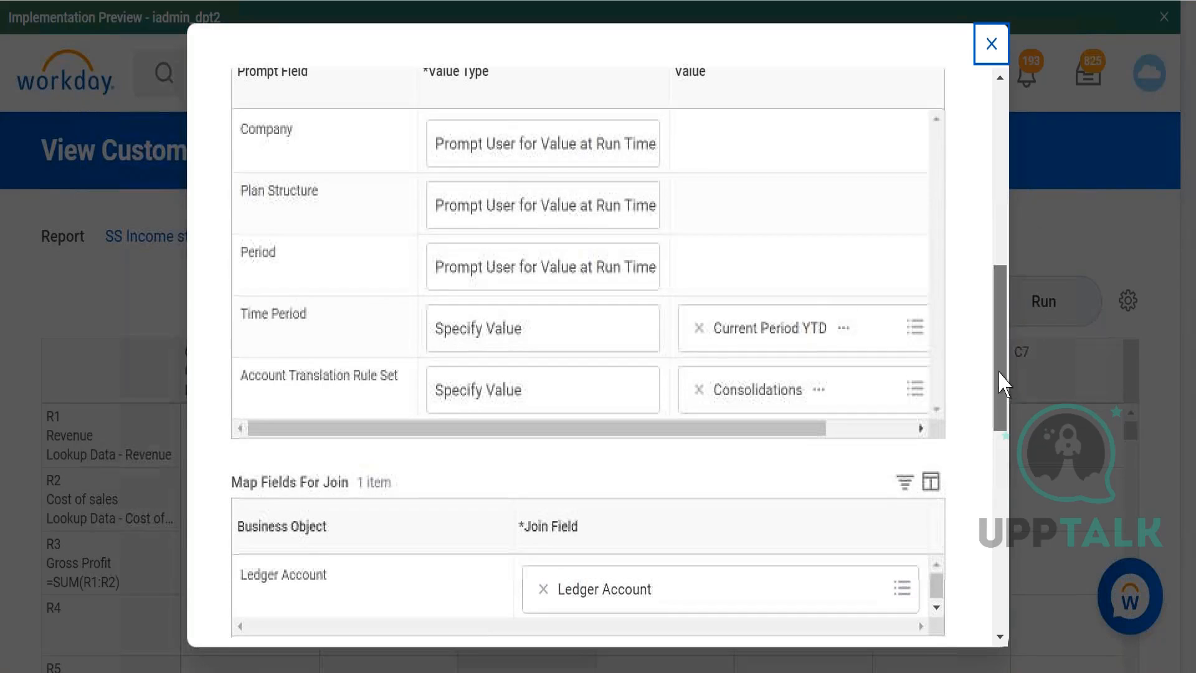
{"action": "left_click", "coordinate": [636, 160]}
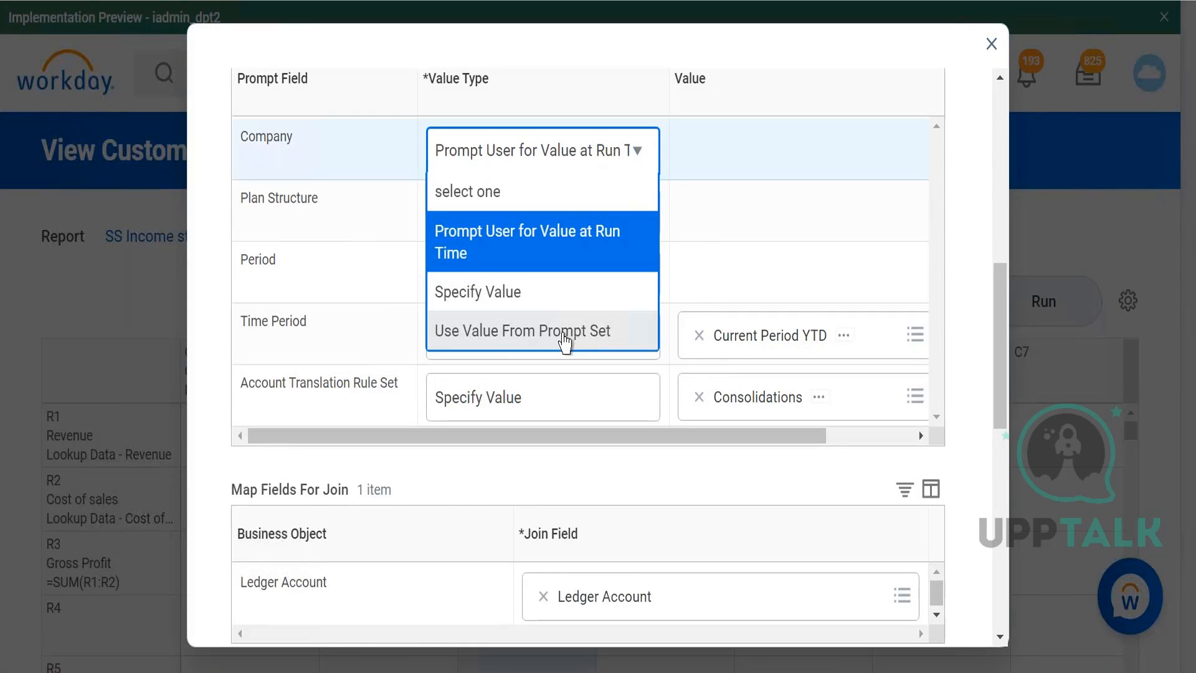
{"action": "left_click", "coordinate": [488, 336]}
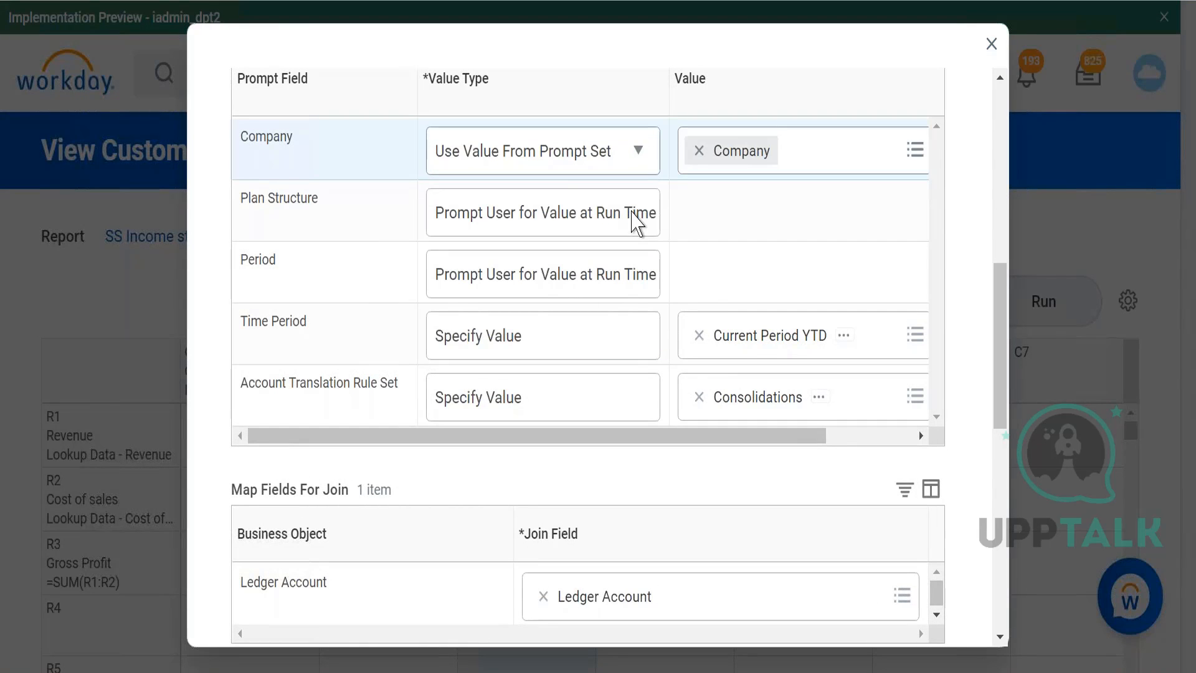
Map the Budget column's Plan Structure prompt to Budget Structure and its Period prompt to Period, both using values from the prompt set.
{"action": "left_click", "coordinate": [635, 223]}
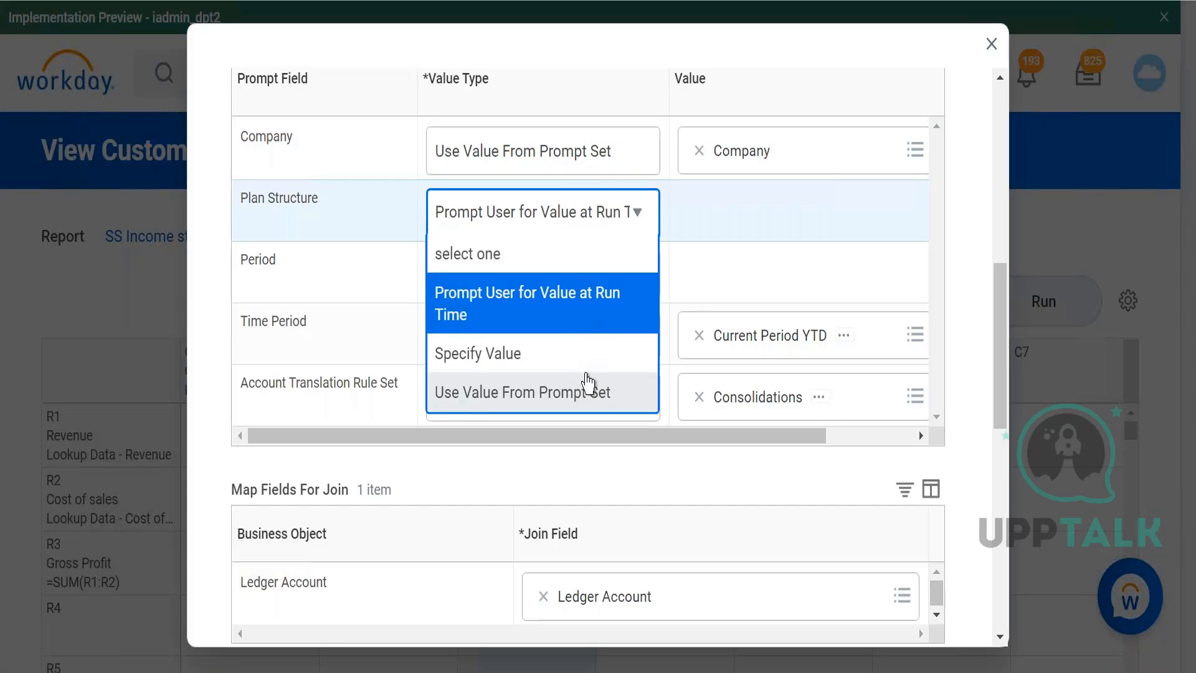
{"action": "left_click", "coordinate": [589, 392]}
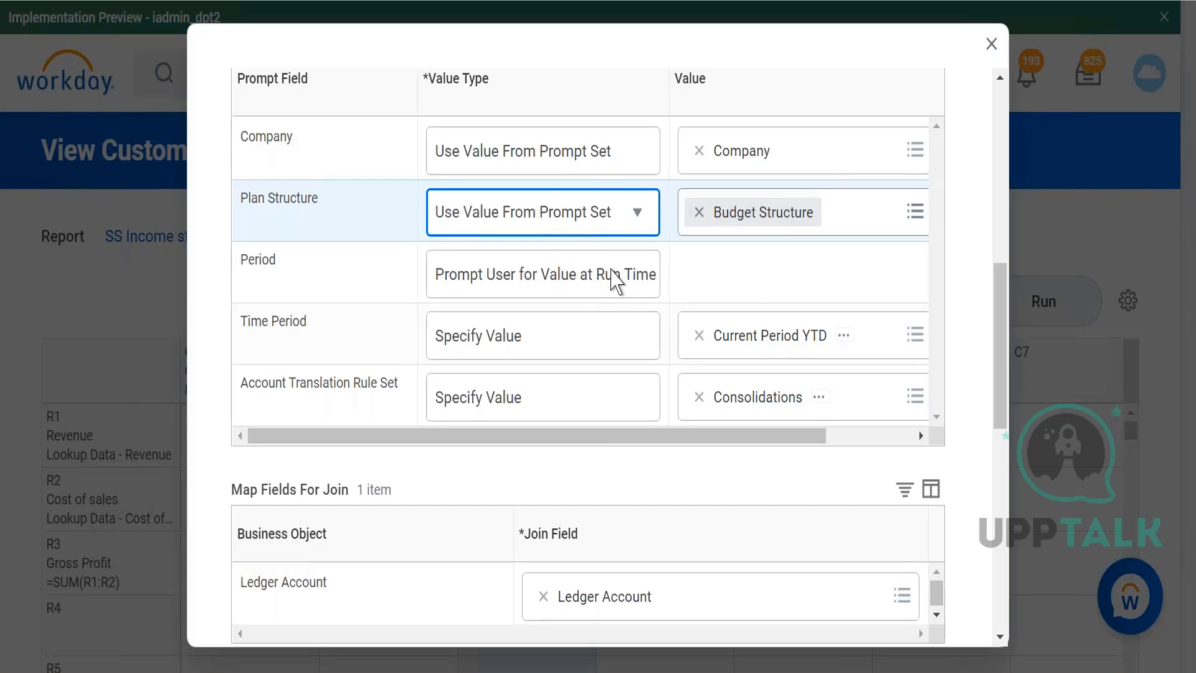
{"action": "left_click", "coordinate": [616, 278]}
{"action": "left_click", "coordinate": [608, 274]}
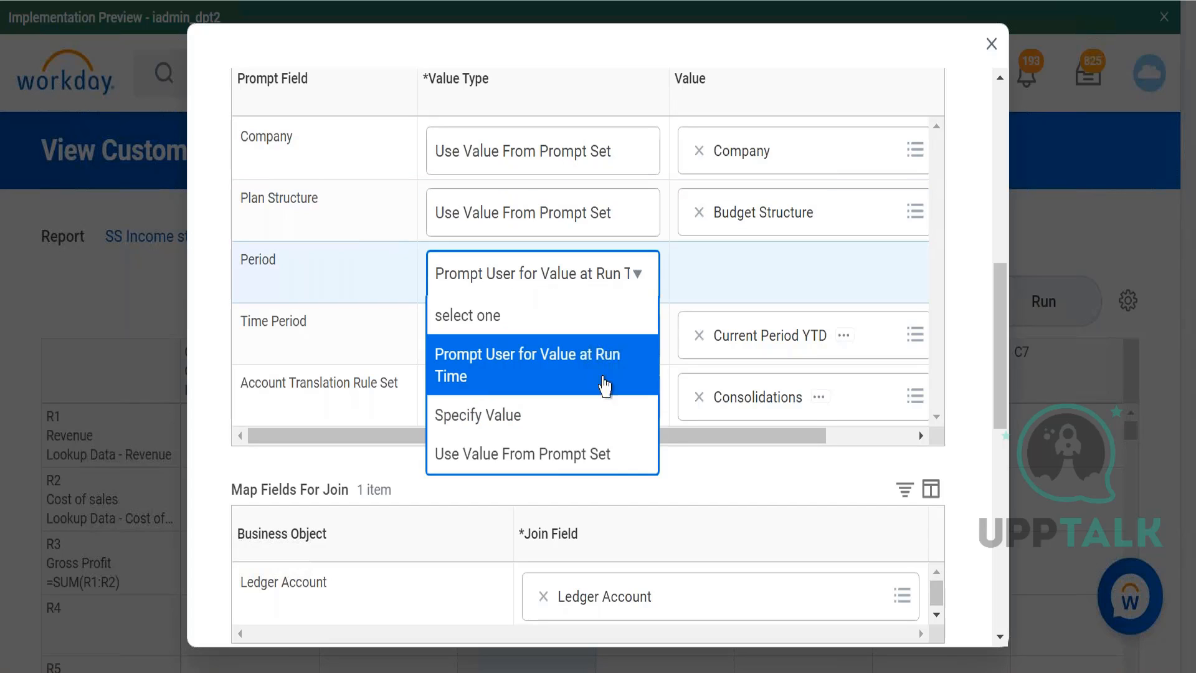
{"action": "left_click", "coordinate": [597, 458]}
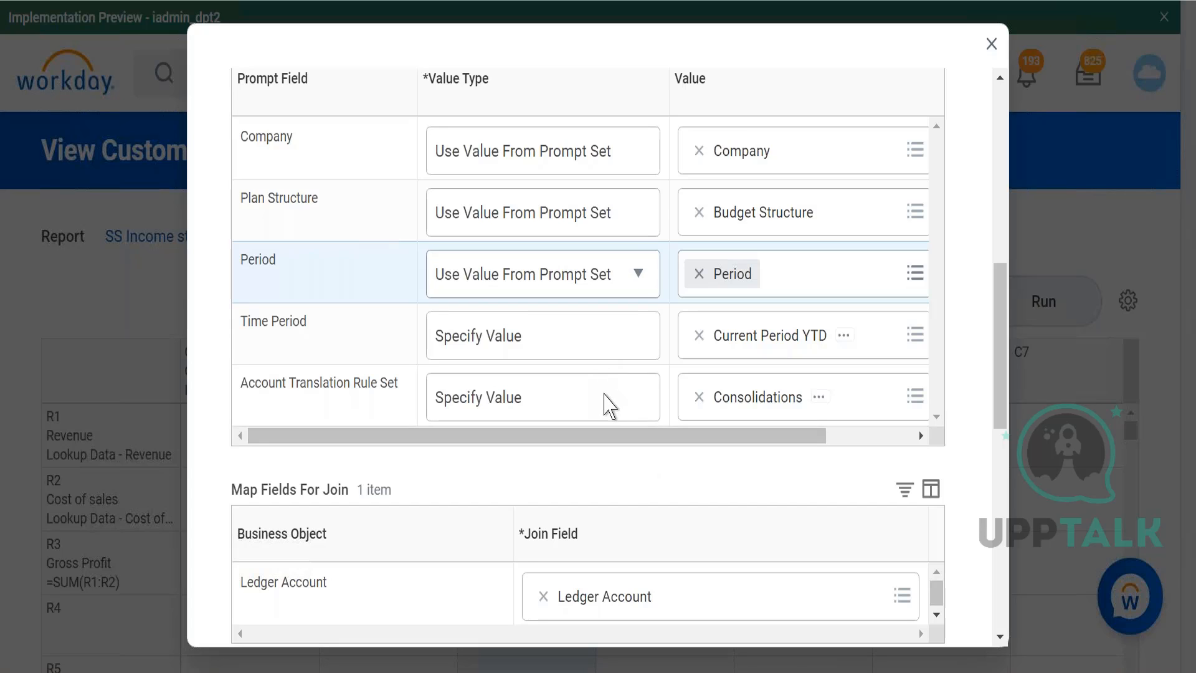
Map the Budget column's Account Translation Rule Set prompt to the matching prompt set value and save the column.
{"action": "left_click", "coordinate": [604, 399]}
{"action": "left_click", "coordinate": [607, 405]}
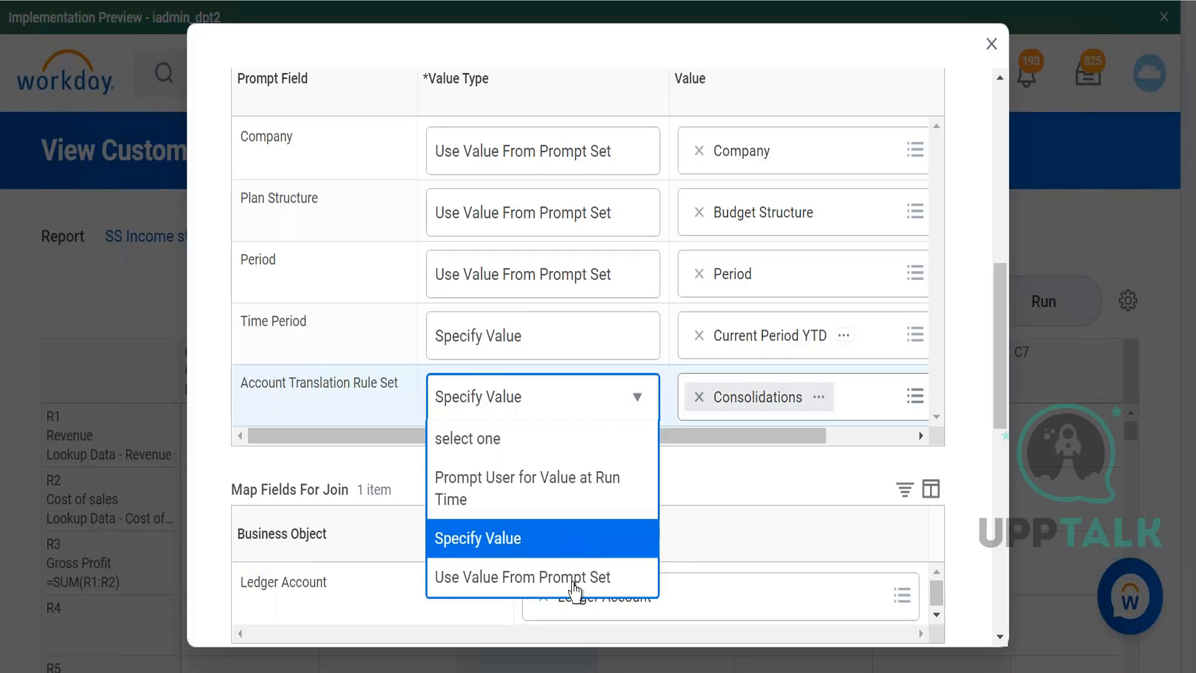
{"action": "left_click", "coordinate": [573, 580]}
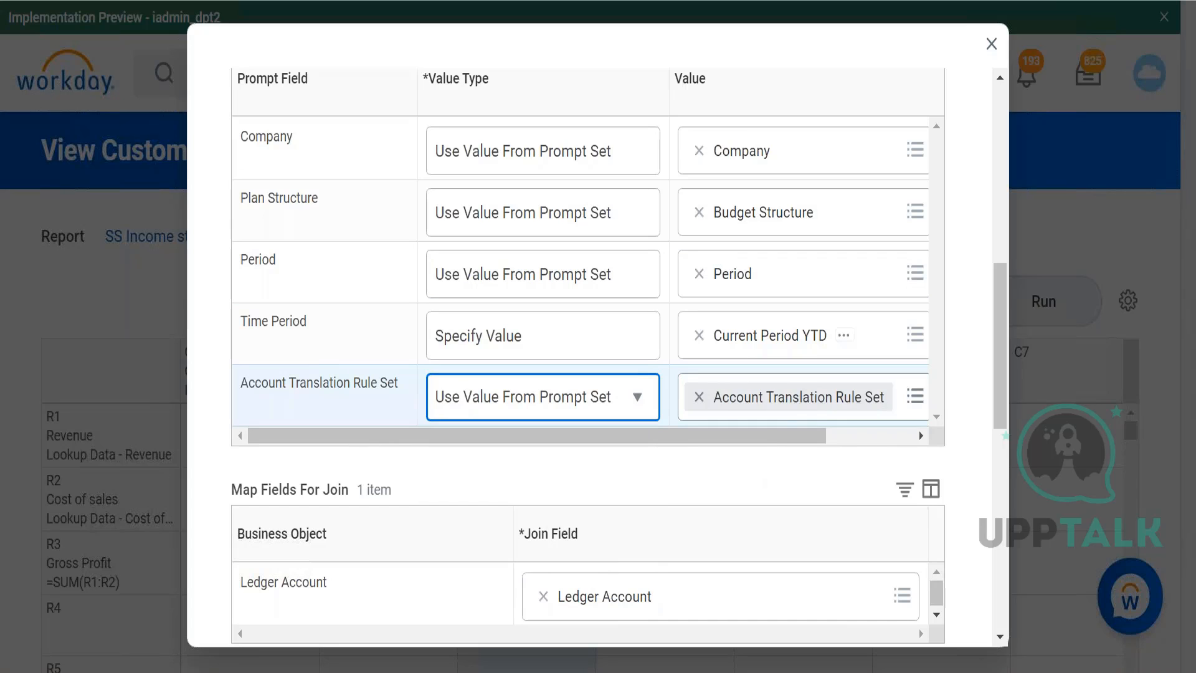
{"action": "left_click_drag", "start_coordinate": [810, 435], "coordinate": [708, 436]}
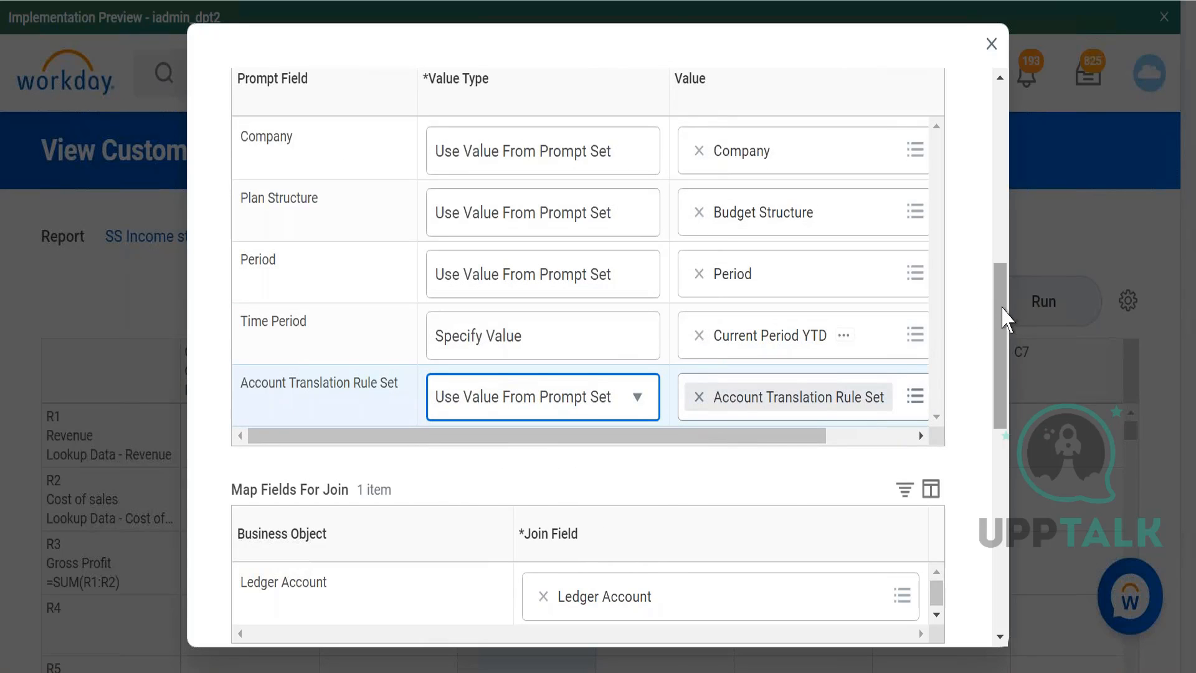
{"action": "left_click_drag", "start_coordinate": [1003, 347], "coordinate": [997, 517]}
{"action": "left_click", "coordinate": [258, 627]}
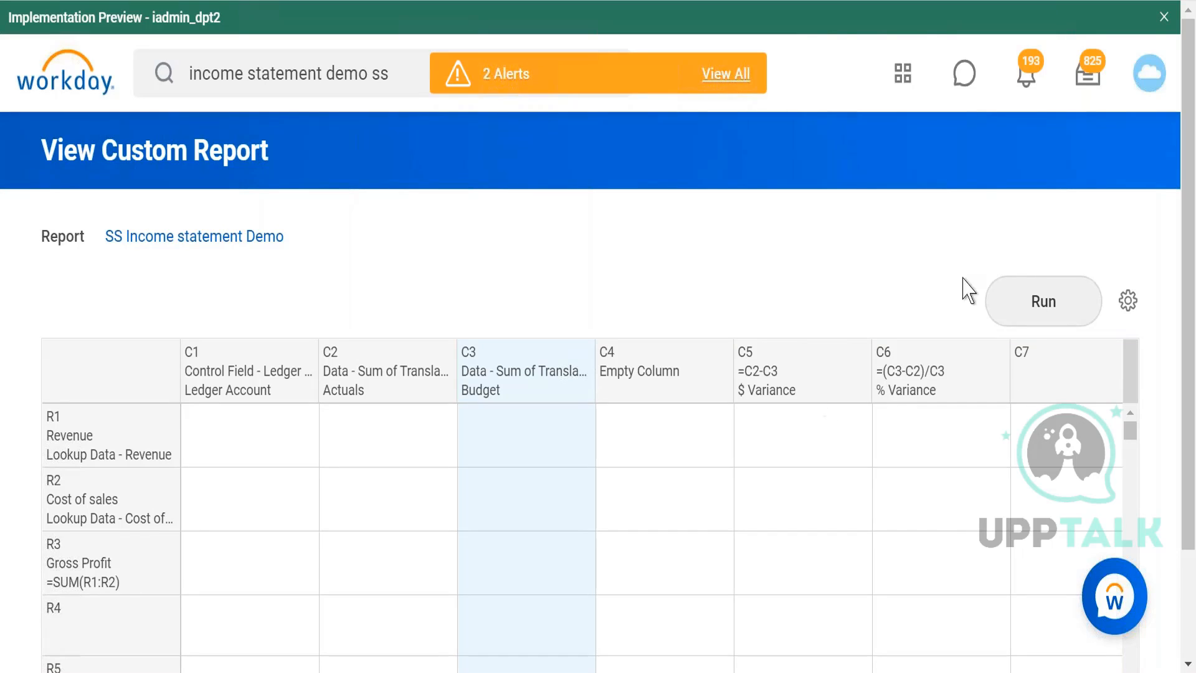
Run the report and review the list of prompts it requests at runtime.
{"action": "left_click", "coordinate": [1050, 301]}
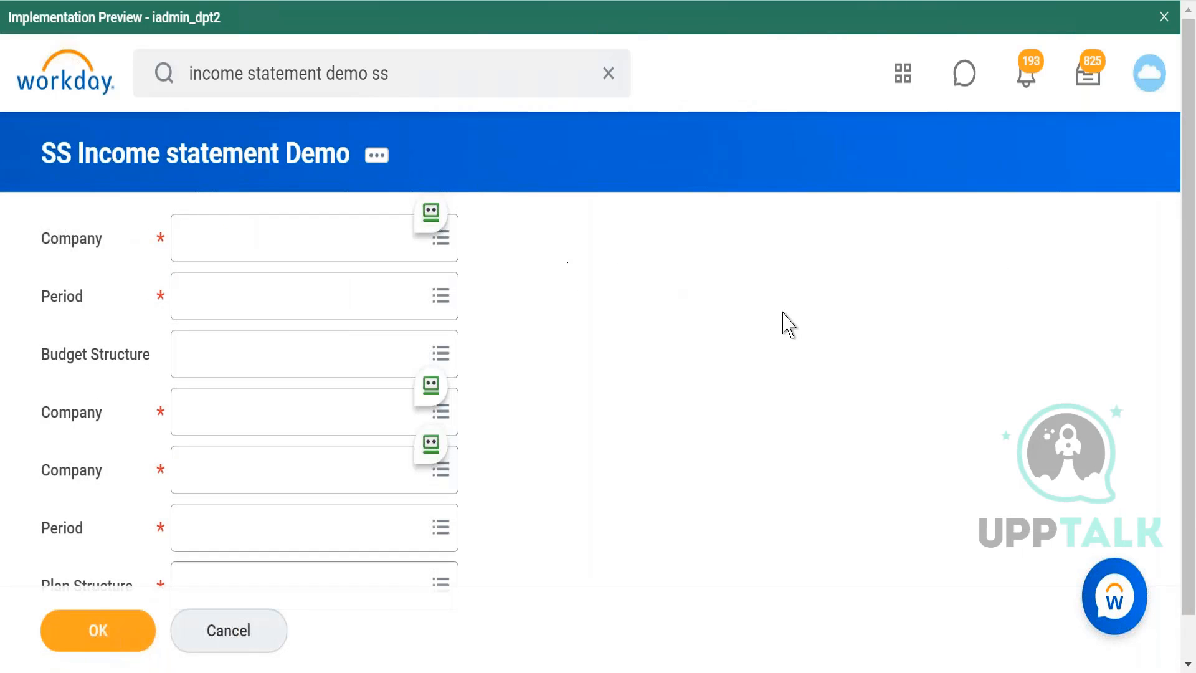
{"action": "scroll", "coordinate": [1190, 498], "scroll_direction": "down", "scroll_amount": 1}
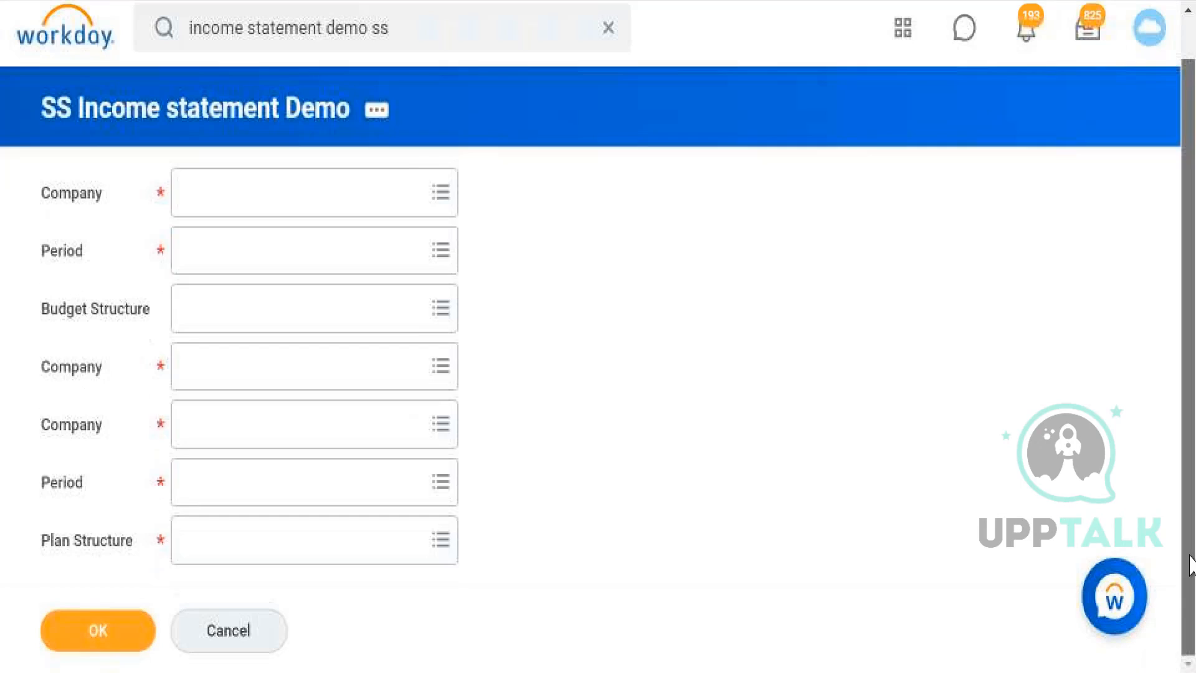
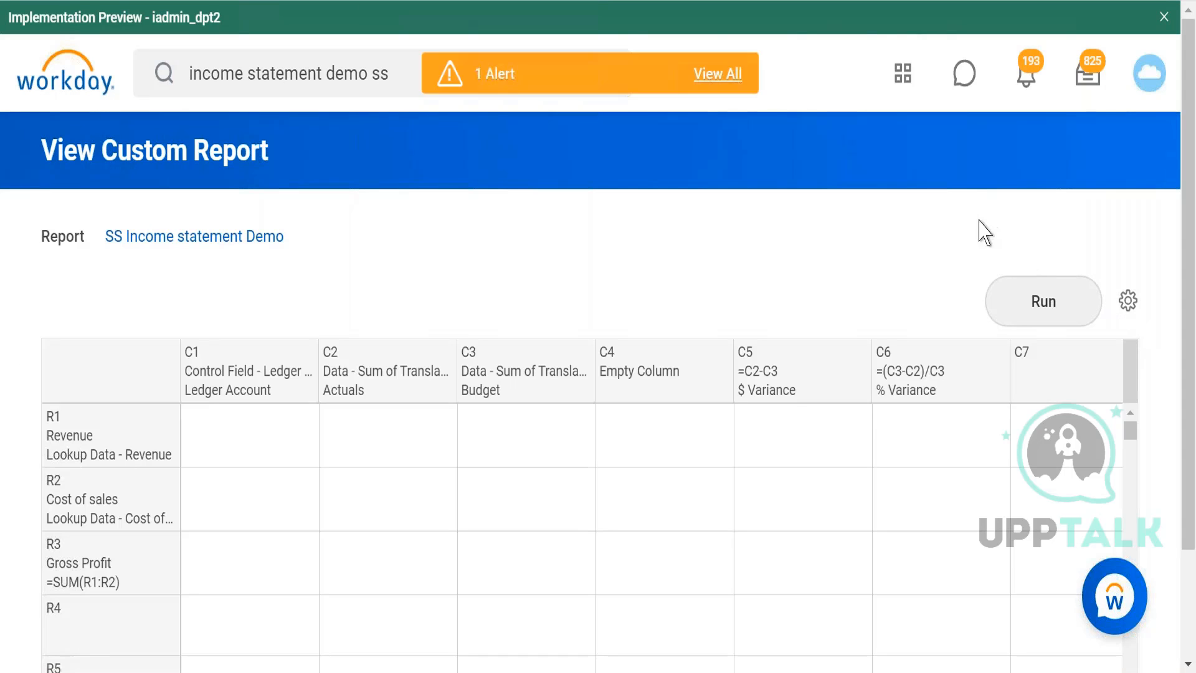
Open the composite report settings and bring up the runtime options of the last prompt defaults.
{"action": "left_click", "coordinate": [1128, 301]}
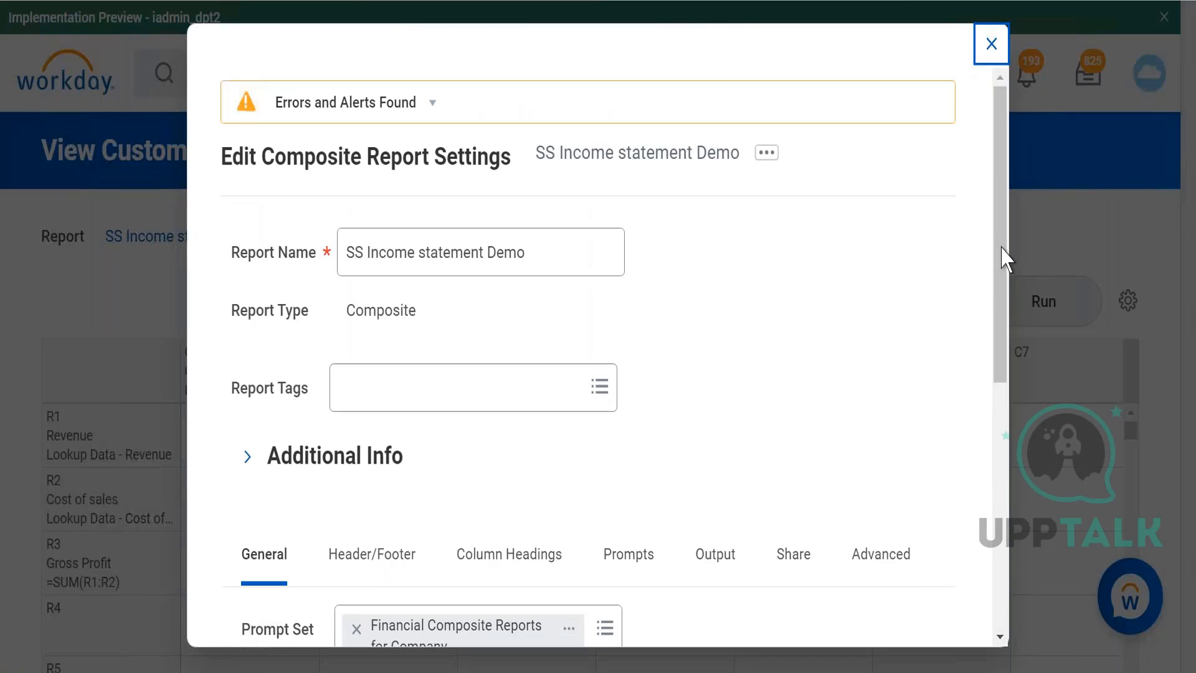
{"action": "left_click_drag", "start_coordinate": [1005, 249], "coordinate": [1004, 326]}
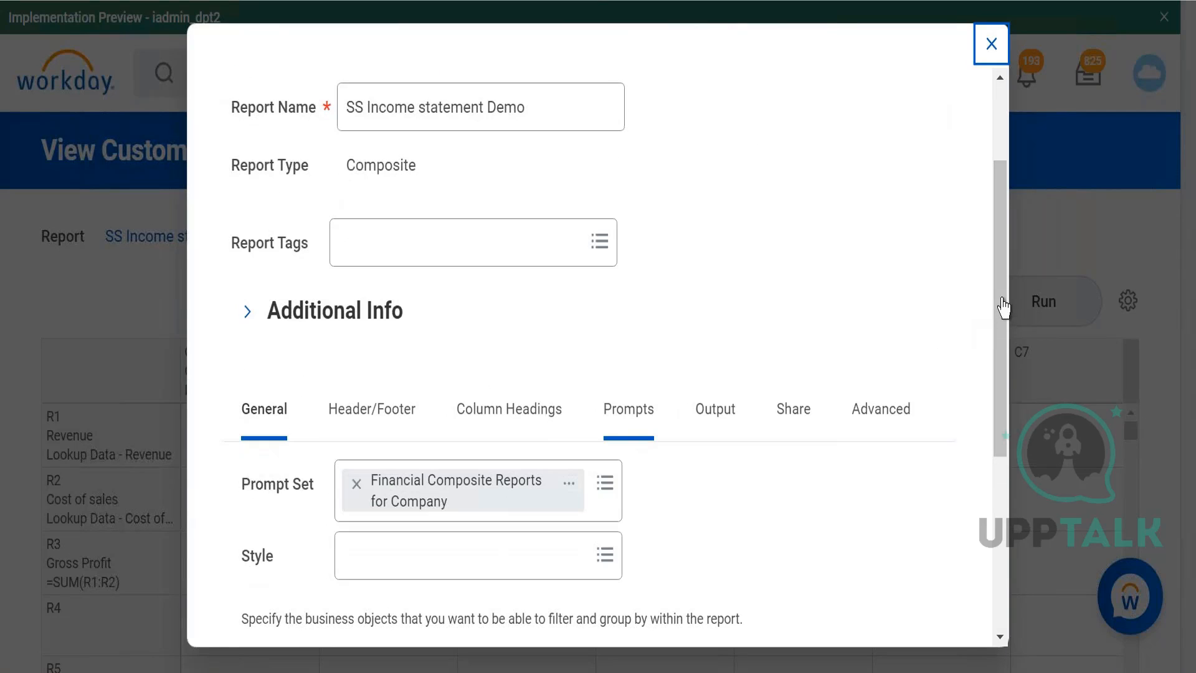
{"action": "scroll", "coordinate": [997, 433], "scroll_direction": "down", "scroll_amount": 3}
{"action": "scroll", "coordinate": [995, 432], "scroll_direction": "down", "scroll_amount": 10}
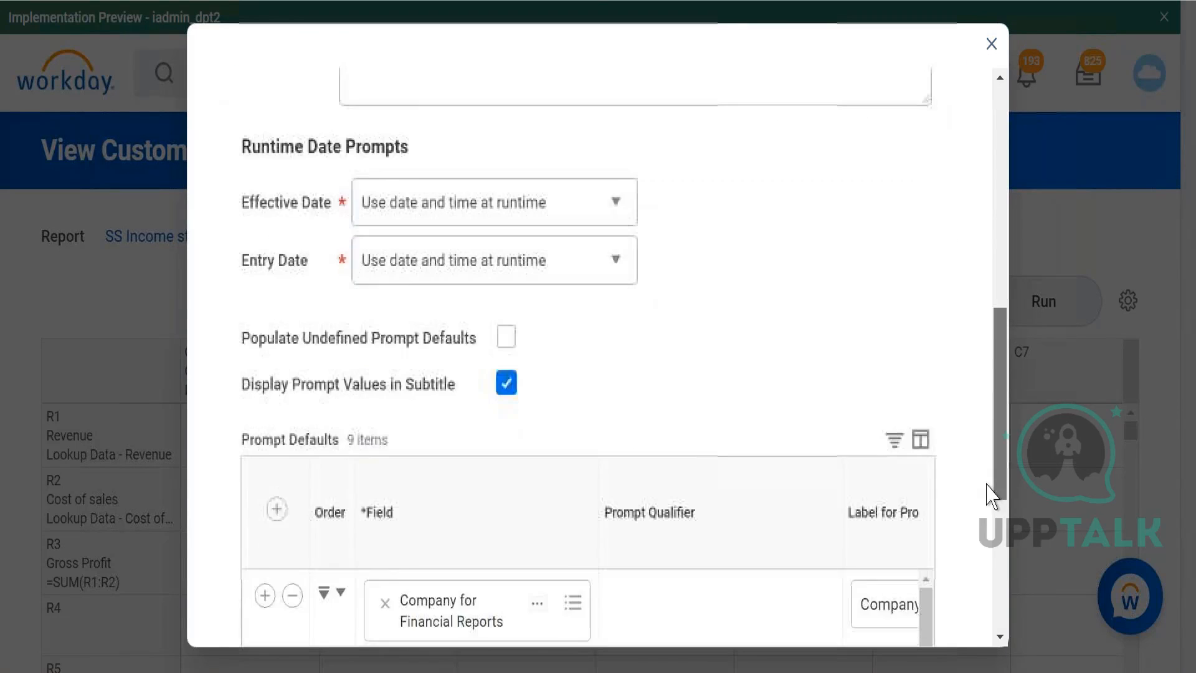
{"action": "left_click_drag", "start_coordinate": [931, 294], "coordinate": [934, 427]}
{"action": "left_click_drag", "start_coordinate": [532, 495], "coordinate": [867, 516]}
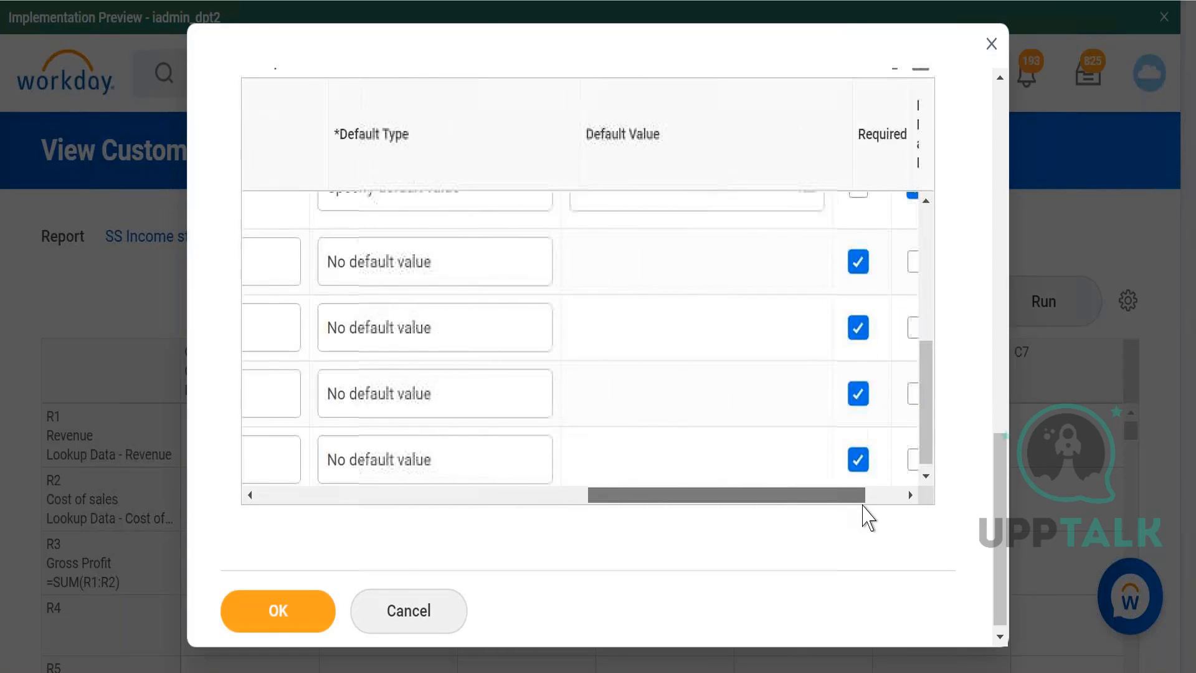
Set the last four prompt defaults to Do Not Prompt at Runtime.
{"action": "left_click", "coordinate": [912, 265]}
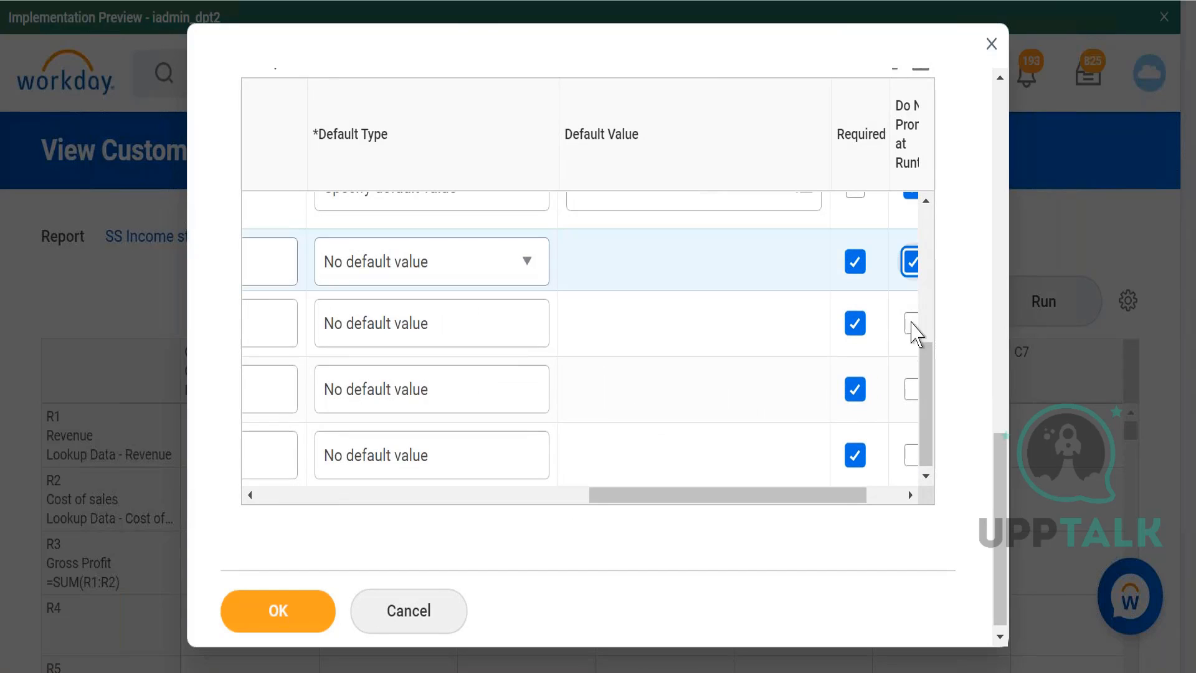
{"action": "left_click", "coordinate": [913, 327]}
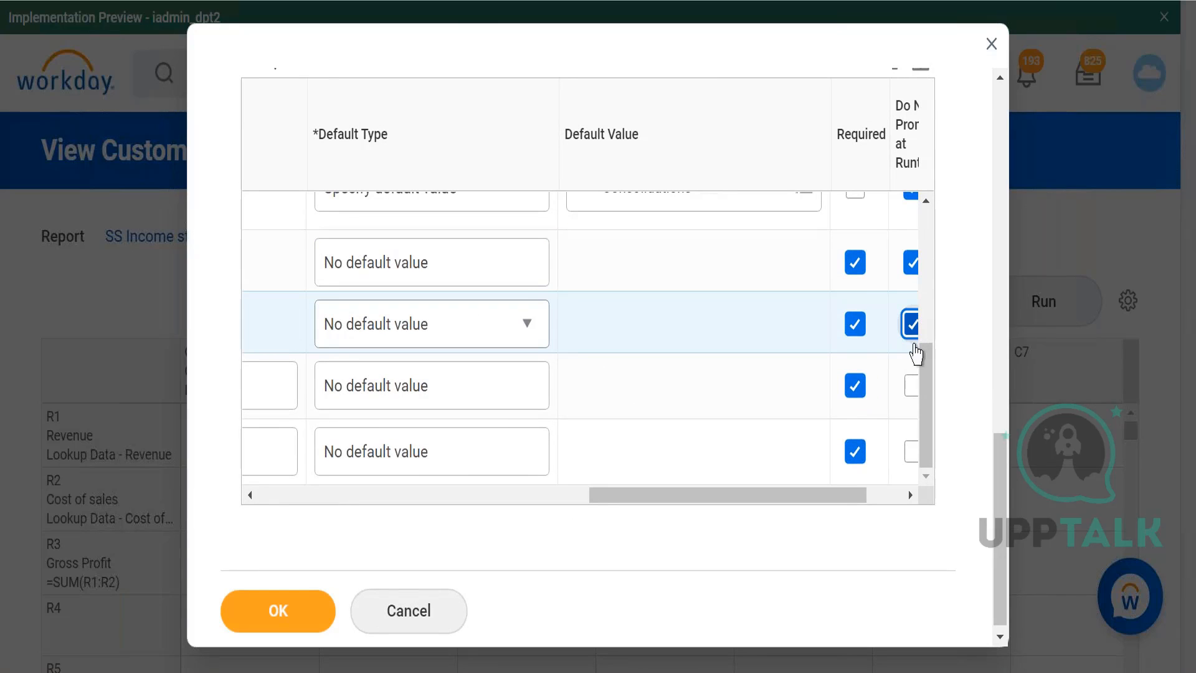
{"action": "left_click", "coordinate": [911, 387]}
{"action": "left_click", "coordinate": [910, 452]}
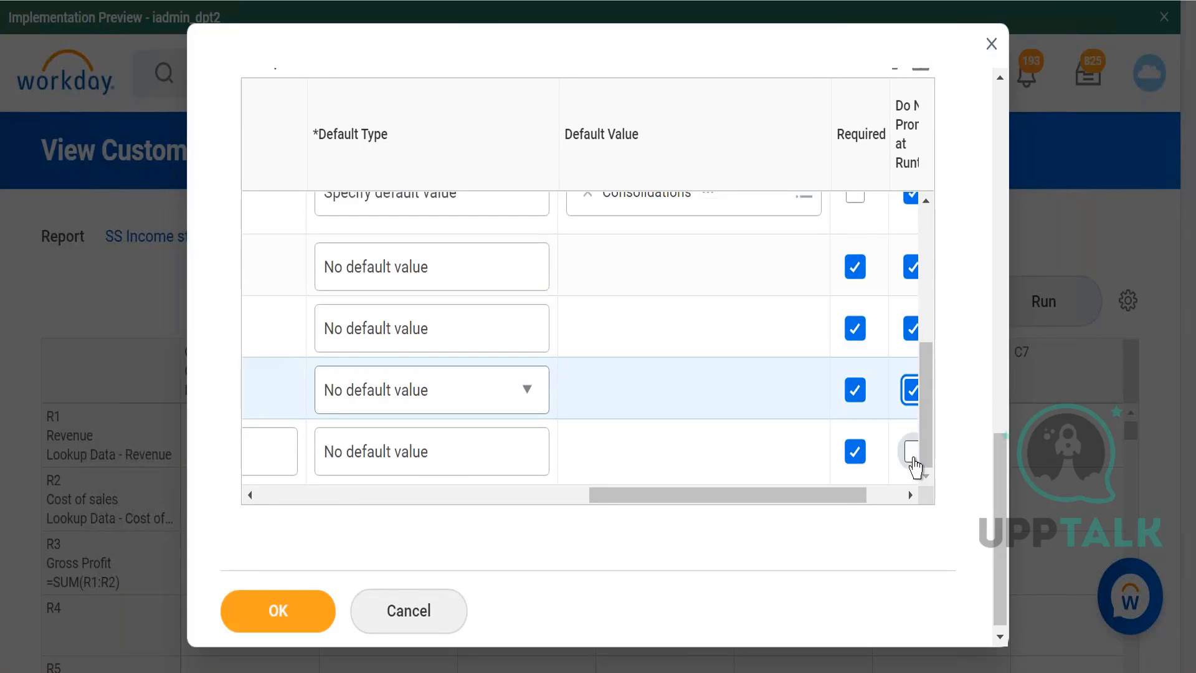
Remove the four duplicate prompt defaults listed below Account Translation Rule Set and try to save the report settings.
{"action": "left_click_drag", "start_coordinate": [671, 495], "coordinate": [299, 496]}
{"action": "left_click", "coordinate": [292, 447]}
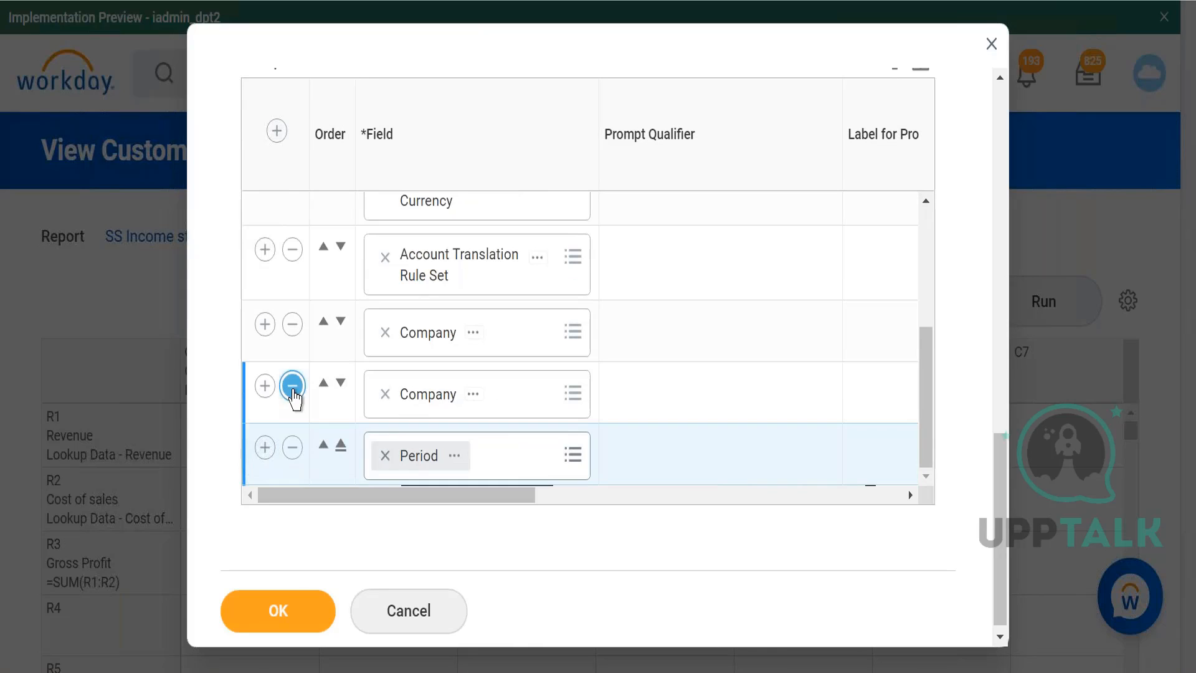
{"action": "left_click", "coordinate": [291, 327]}
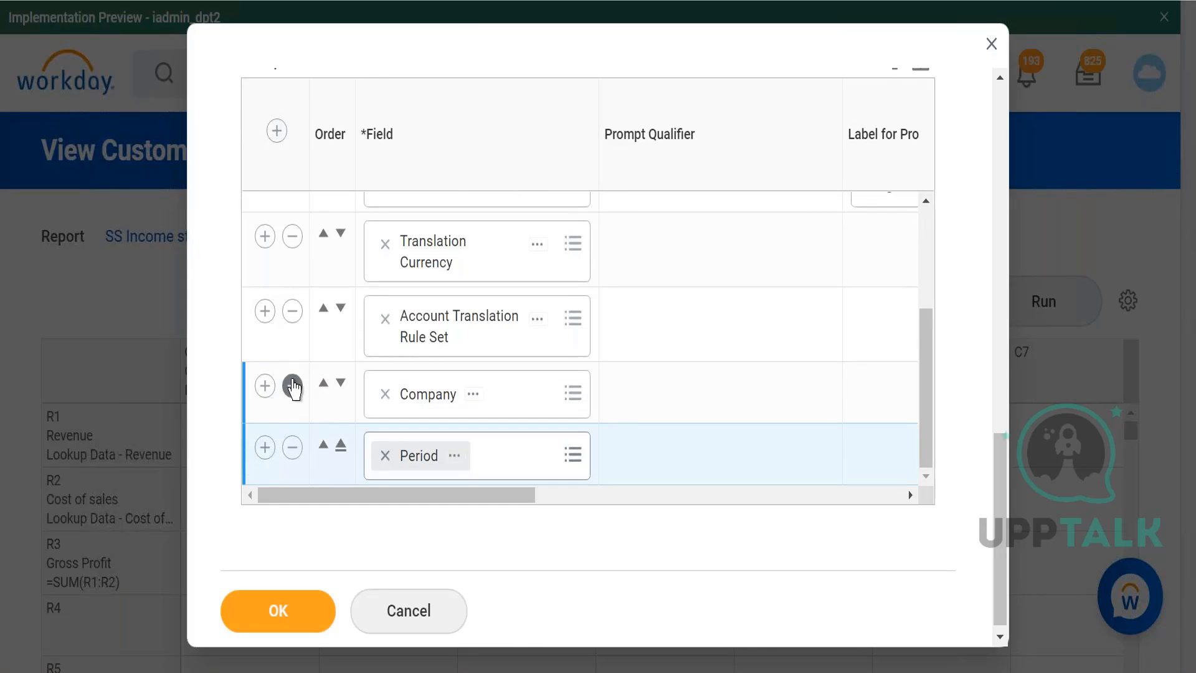
{"action": "left_click", "coordinate": [292, 387]}
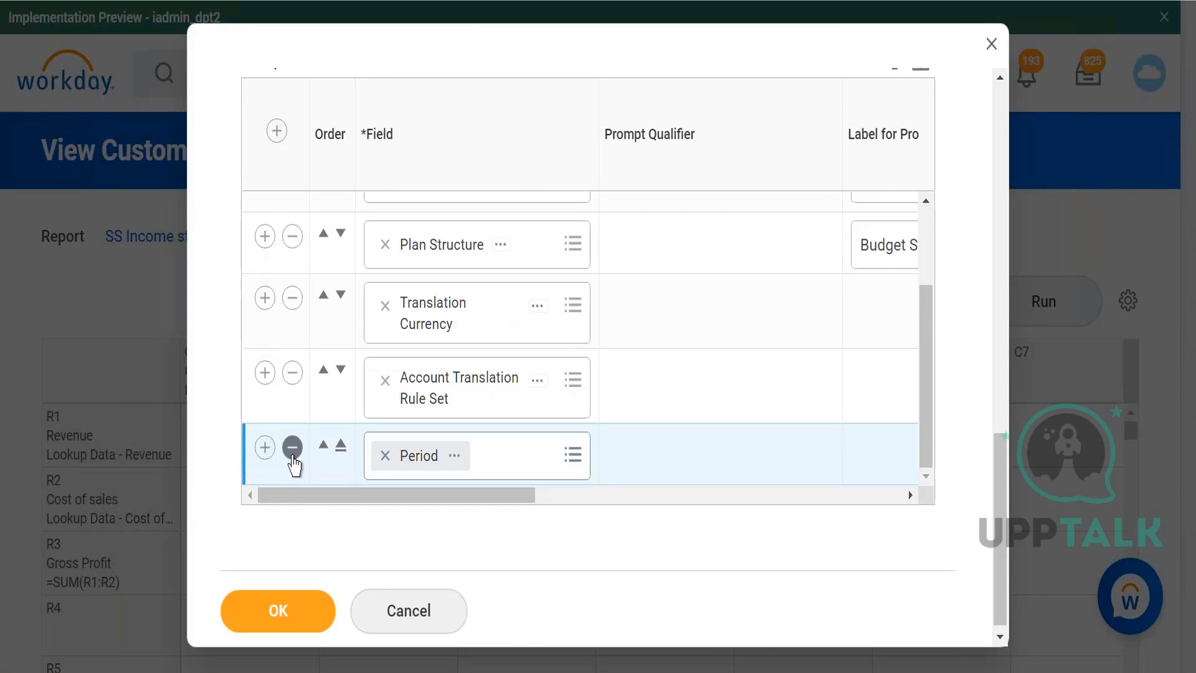
{"action": "left_click", "coordinate": [292, 448]}
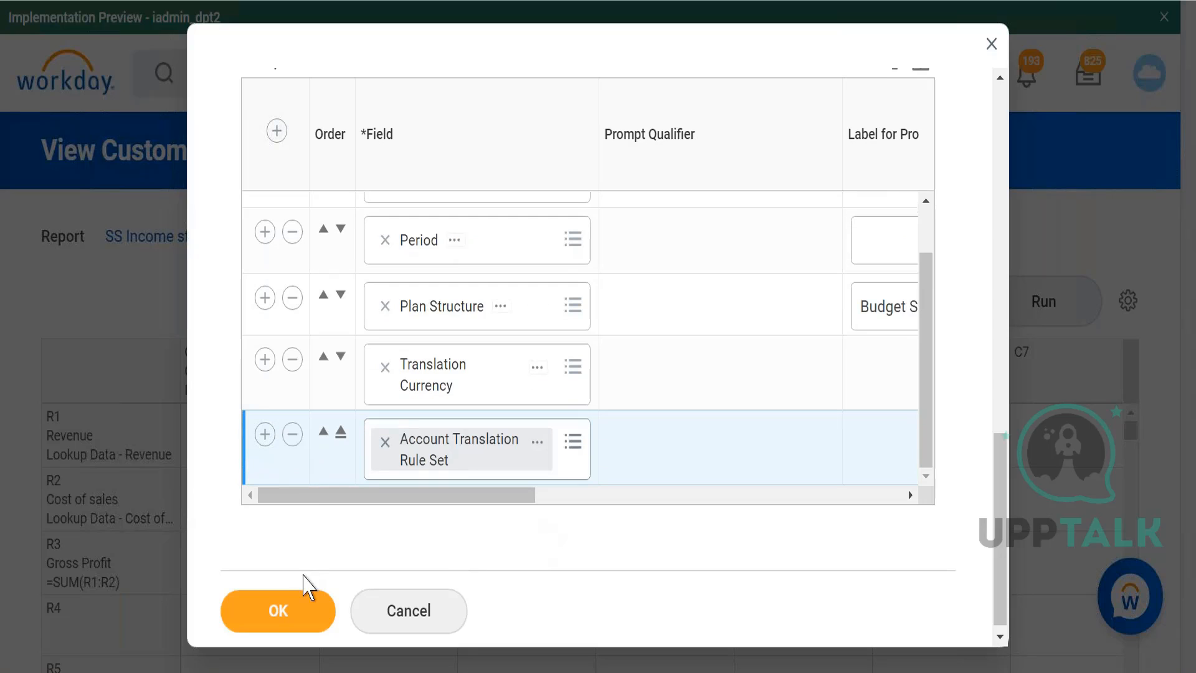
{"action": "left_click", "coordinate": [276, 617]}
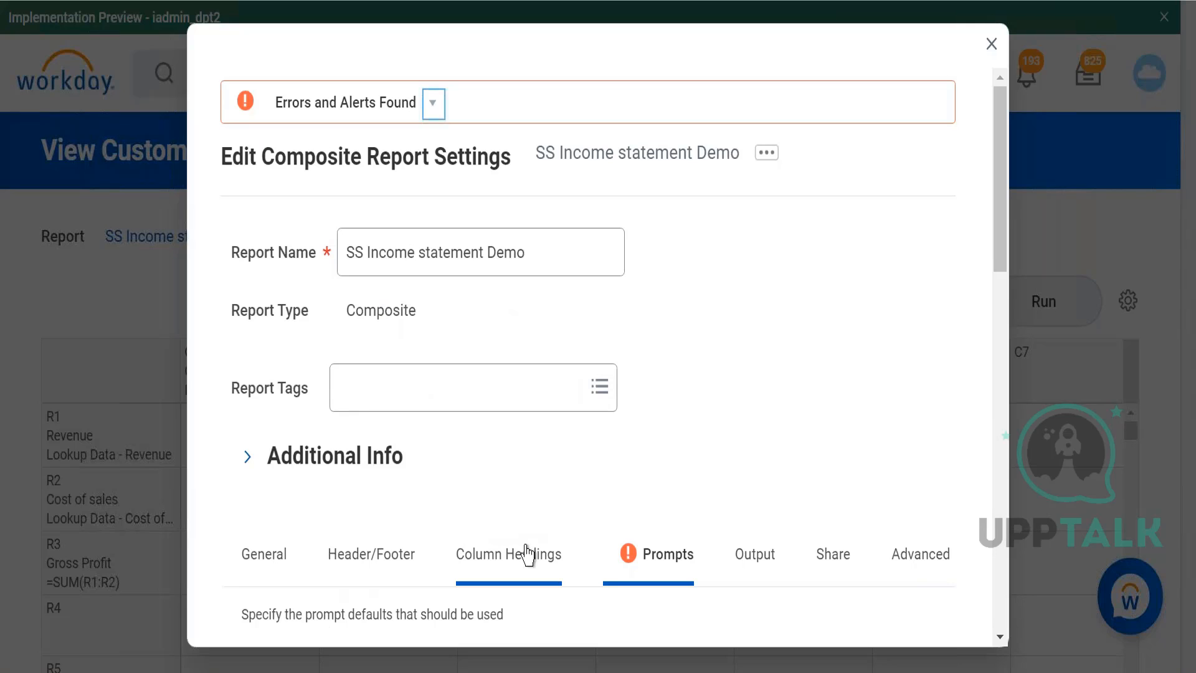
Check the prompt default errors and mark the Account Translation Rule Set and Plan Structure prompts as Required.
{"action": "left_click", "coordinate": [434, 105]}
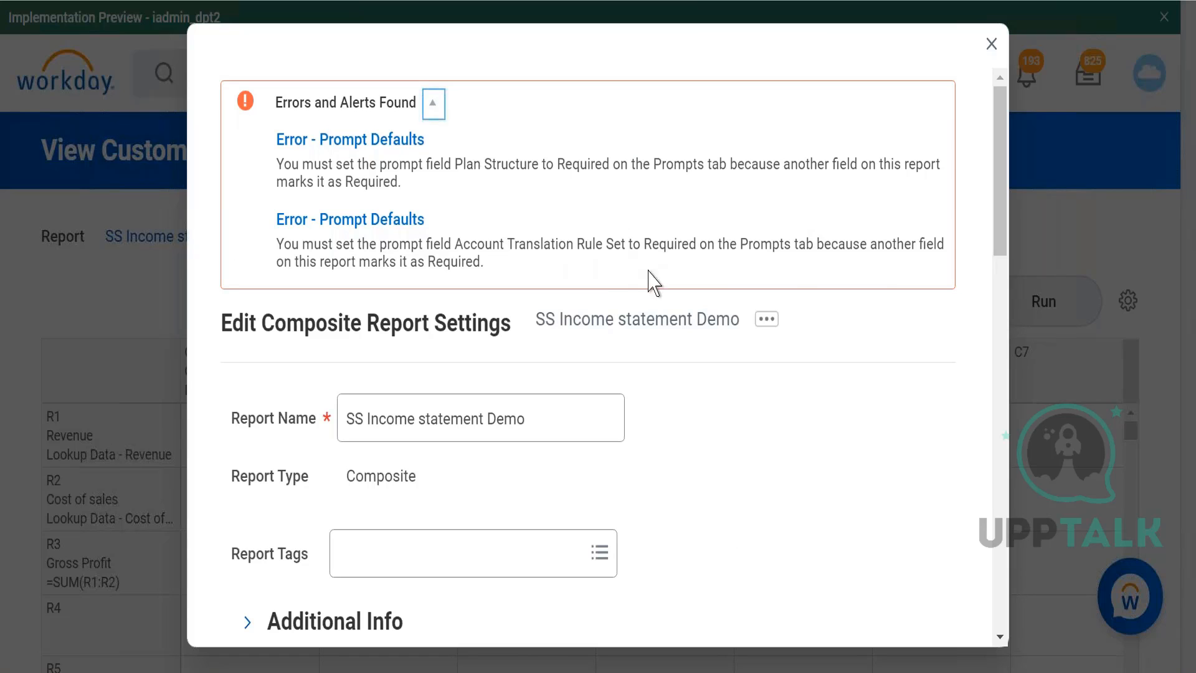
{"action": "left_click_drag", "start_coordinate": [1004, 160], "coordinate": [849, 548]}
{"action": "left_click_drag", "start_coordinate": [572, 564], "coordinate": [854, 587]}
{"action": "left_click", "coordinate": [768, 512]}
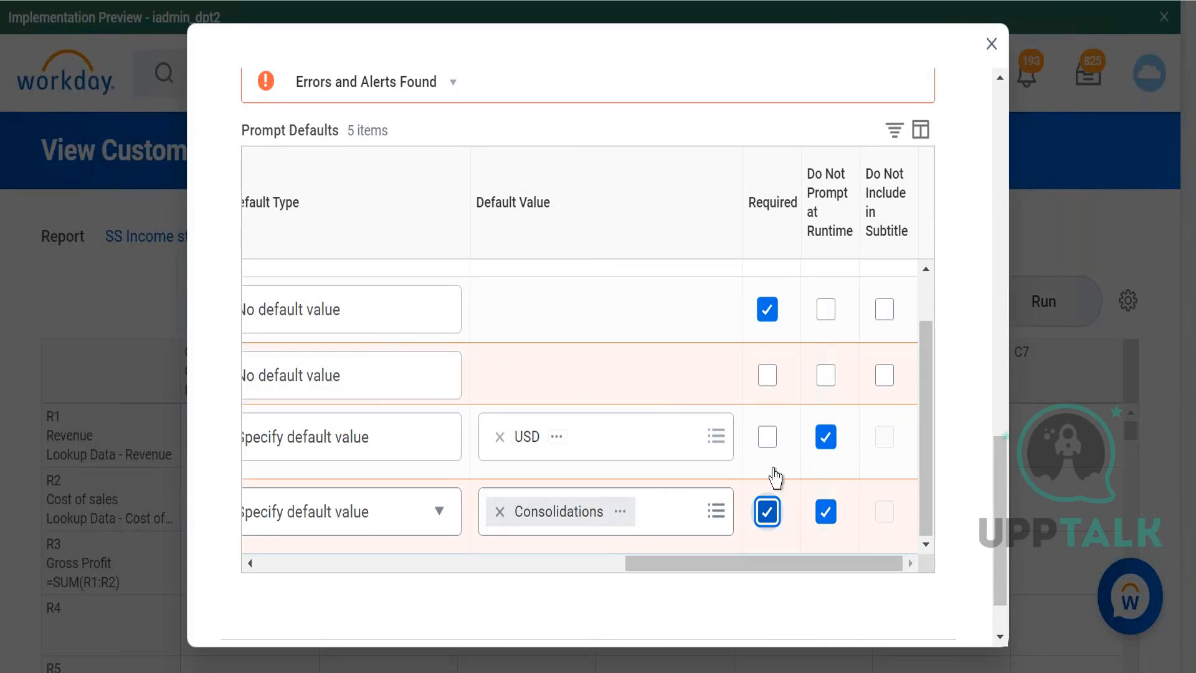
{"action": "left_click", "coordinate": [769, 376]}
{"action": "left_click_drag", "start_coordinate": [709, 566], "coordinate": [326, 559]}
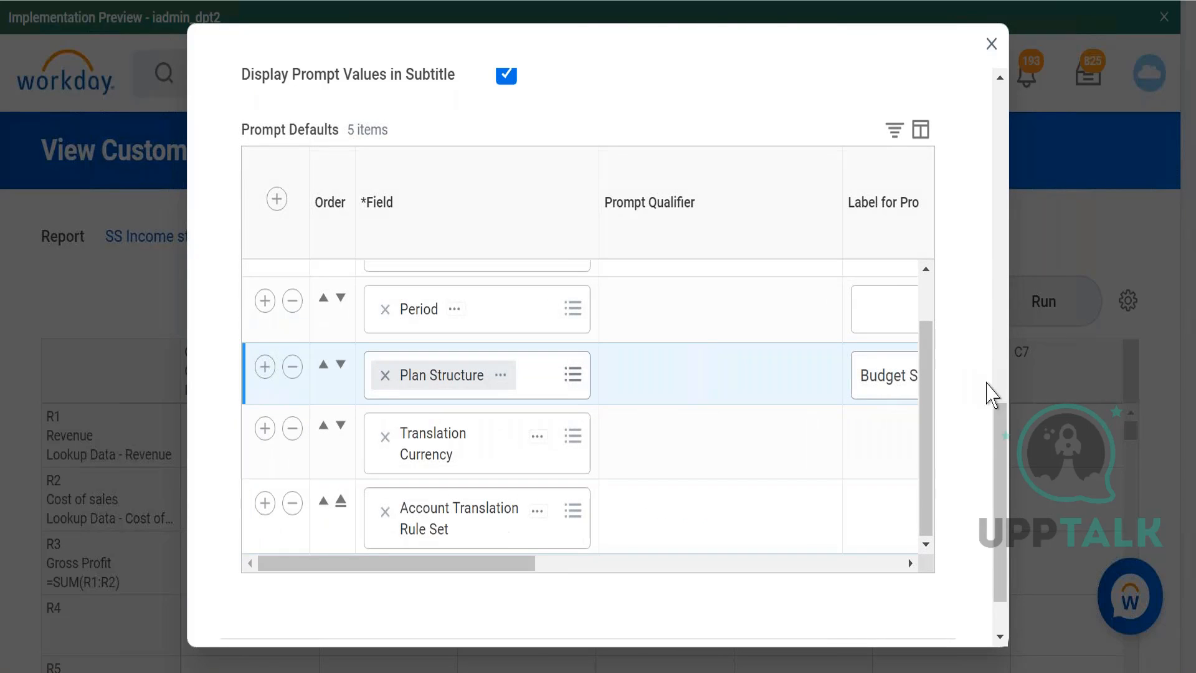
{"action": "scroll", "coordinate": [999, 468], "scroll_direction": "down", "scroll_amount": 2}
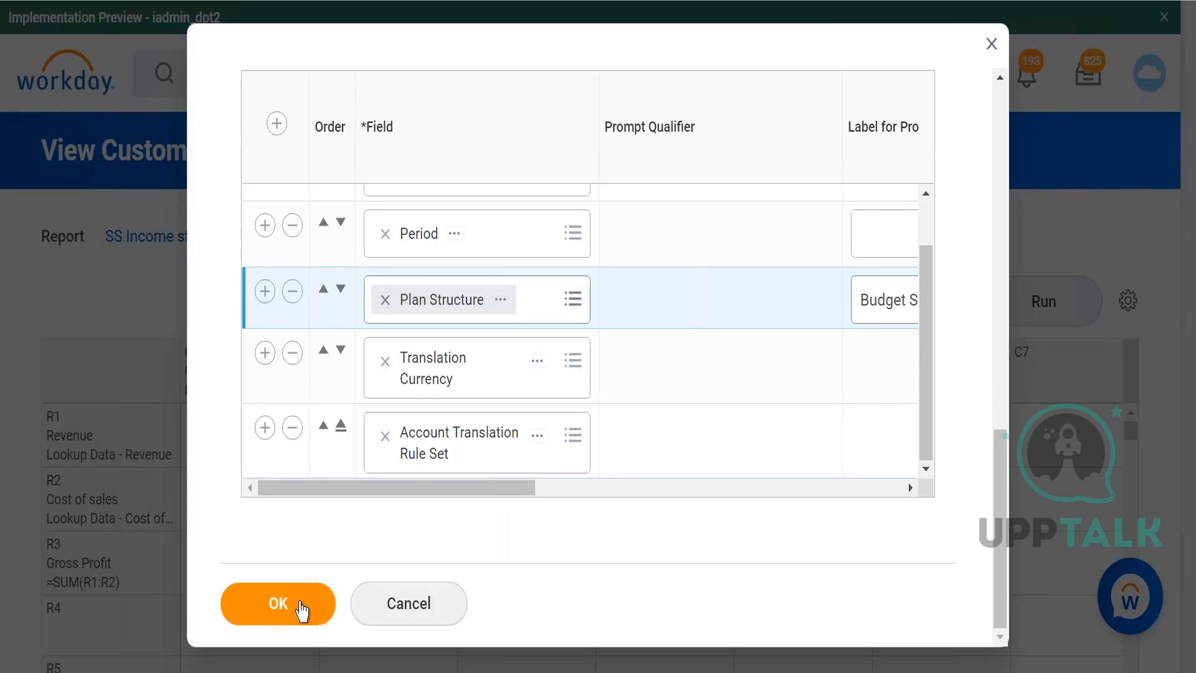
Save the report settings and start a report run for the company GMS USA Global Modern Services, Inc. (USA).
{"action": "left_click", "coordinate": [303, 611]}
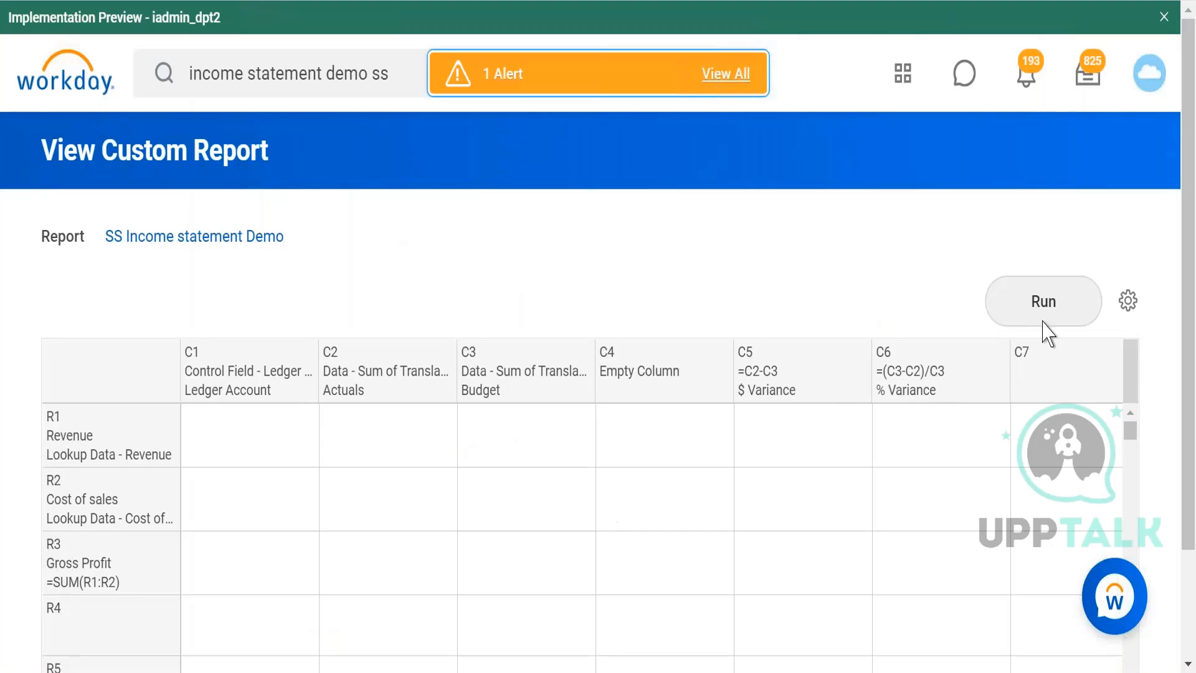
{"action": "left_click", "coordinate": [1044, 302]}
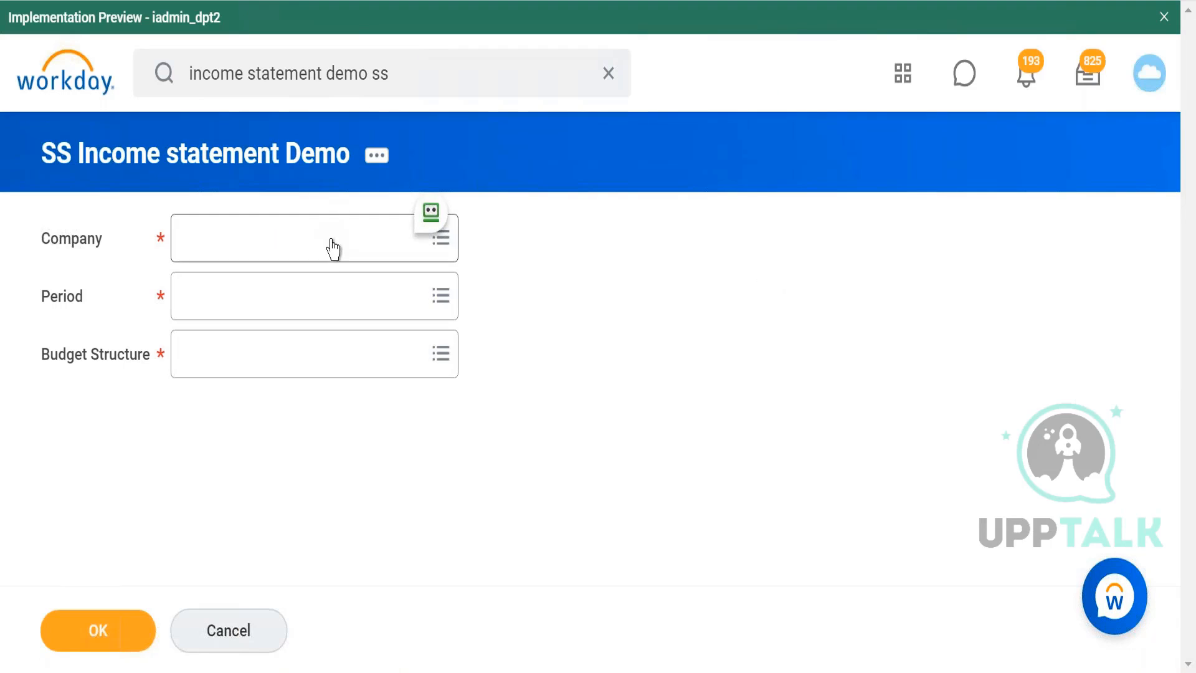
{"action": "left_click", "coordinate": [306, 255]}
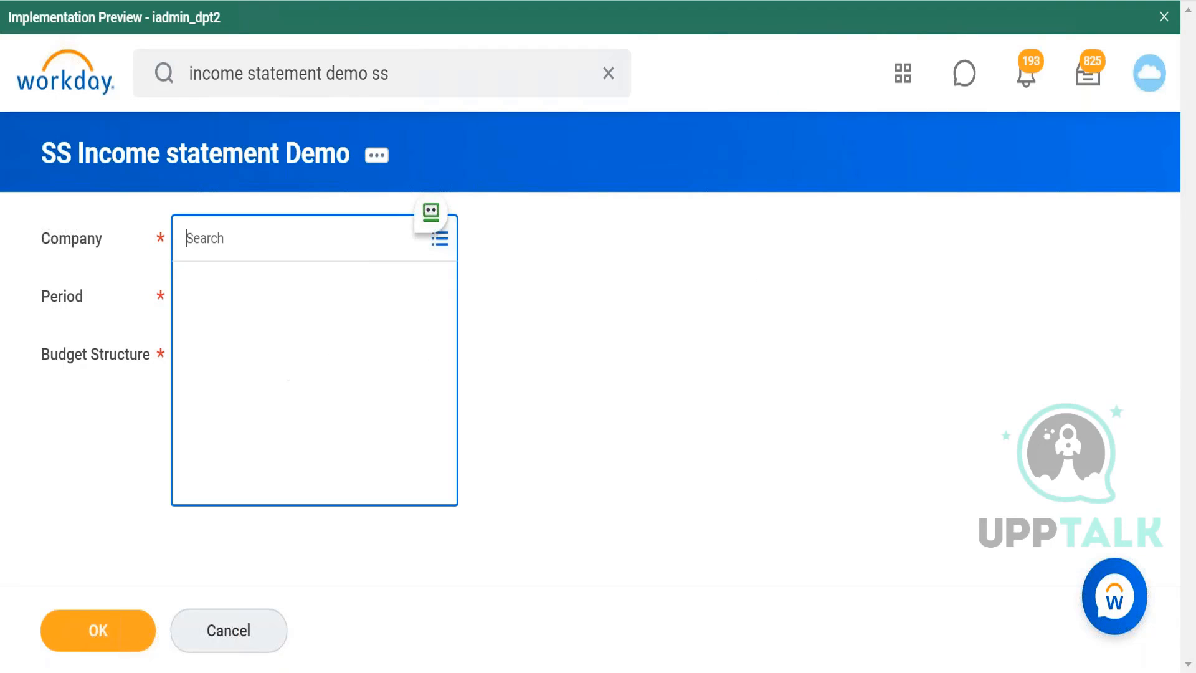
{"action": "type", "text": "global"}
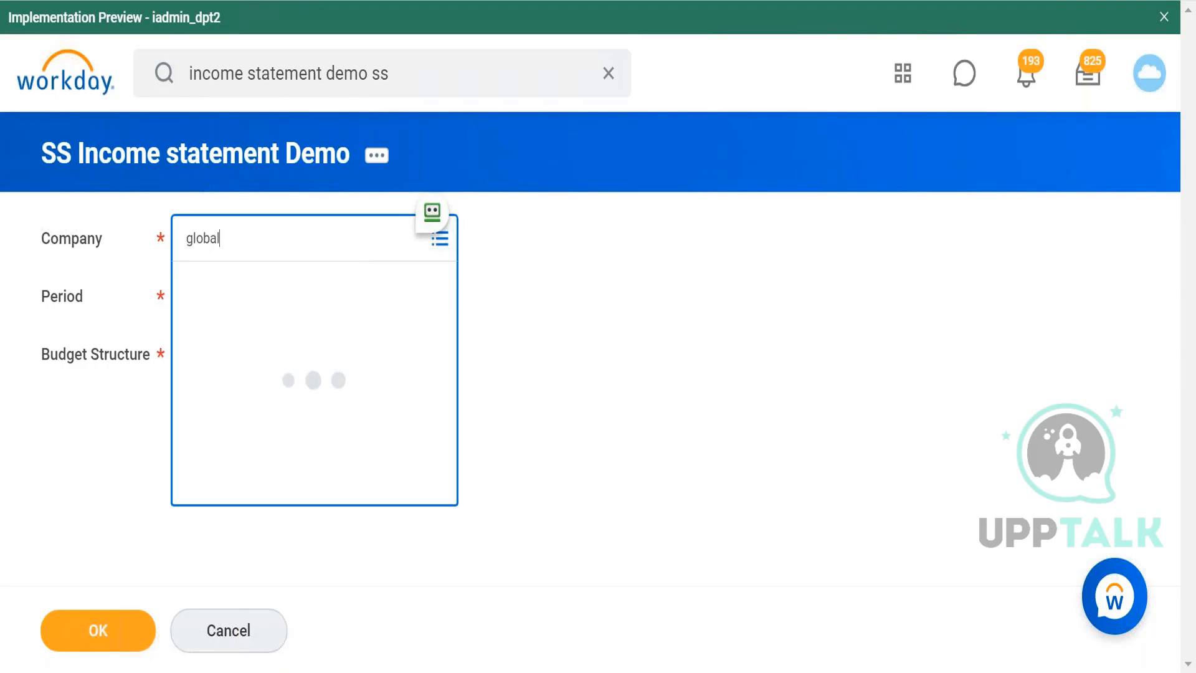
{"action": "type", "text": " modern"}
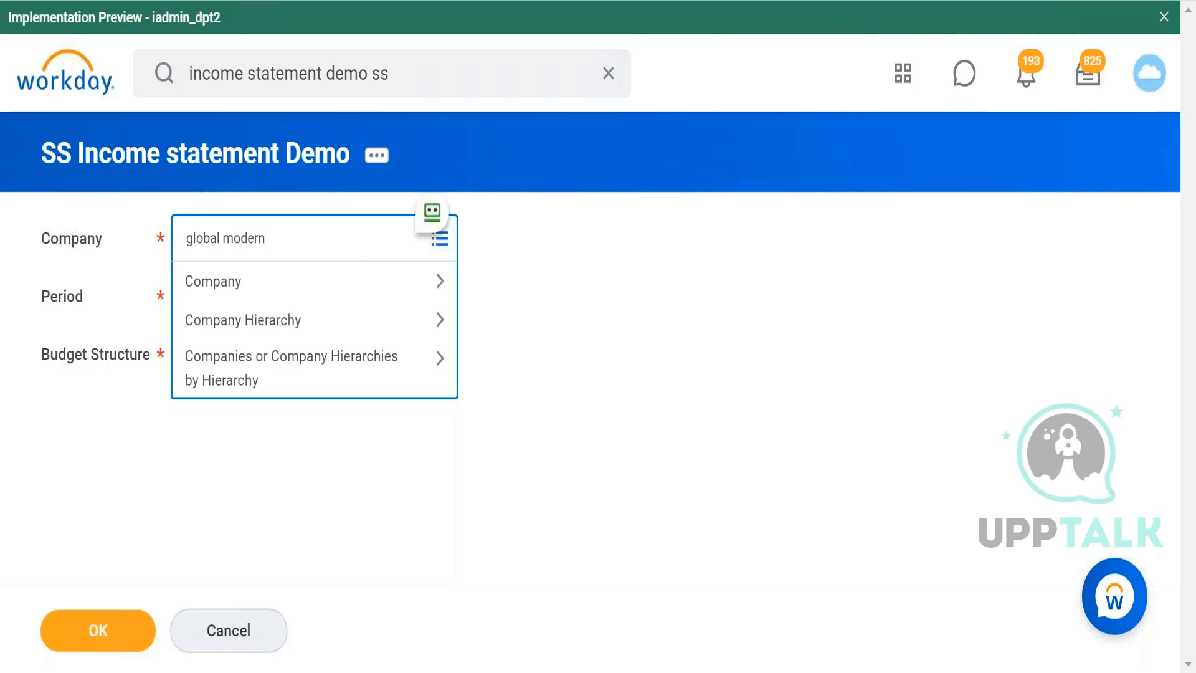
{"action": "key", "text": "Return"}
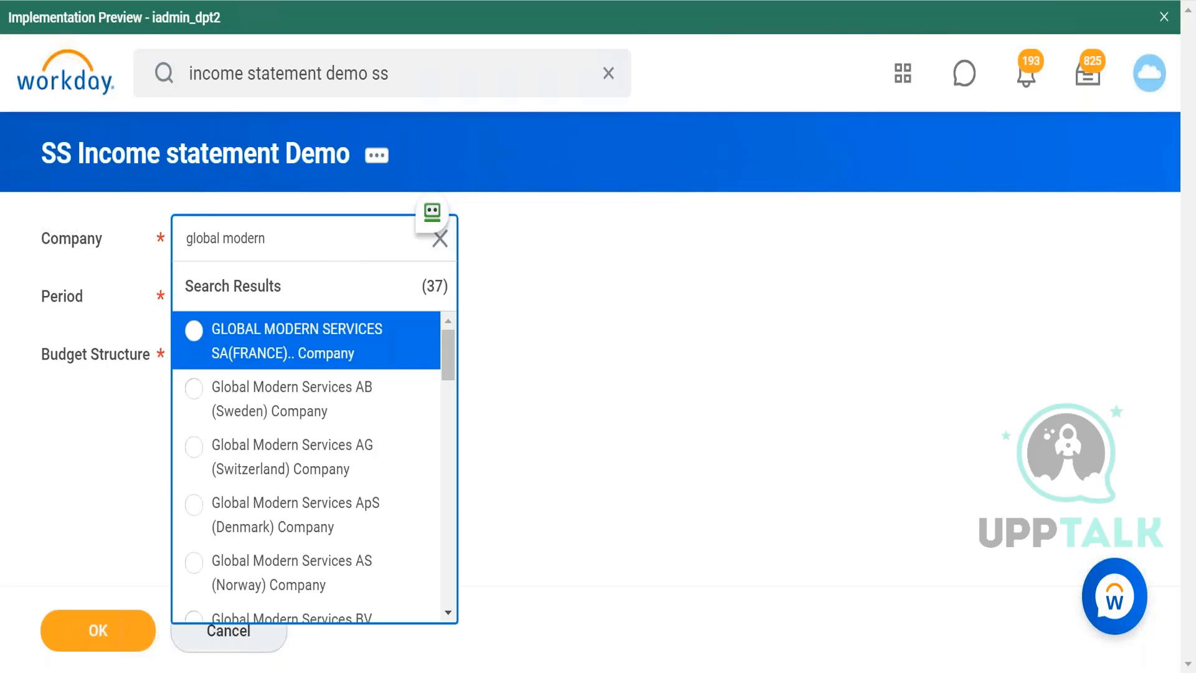
{"action": "left_click_drag", "start_coordinate": [452, 356], "coordinate": [461, 580]}
{"action": "left_click_drag", "start_coordinate": [449, 537], "coordinate": [456, 598]}
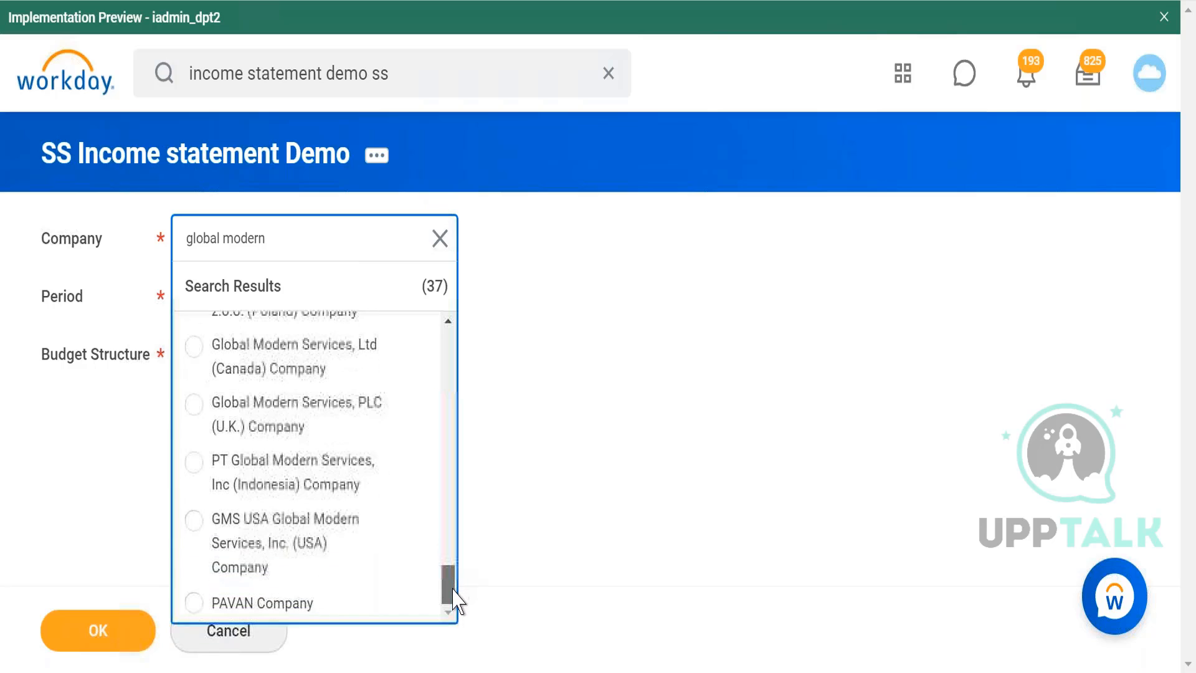
{"action": "left_click", "coordinate": [294, 568]}
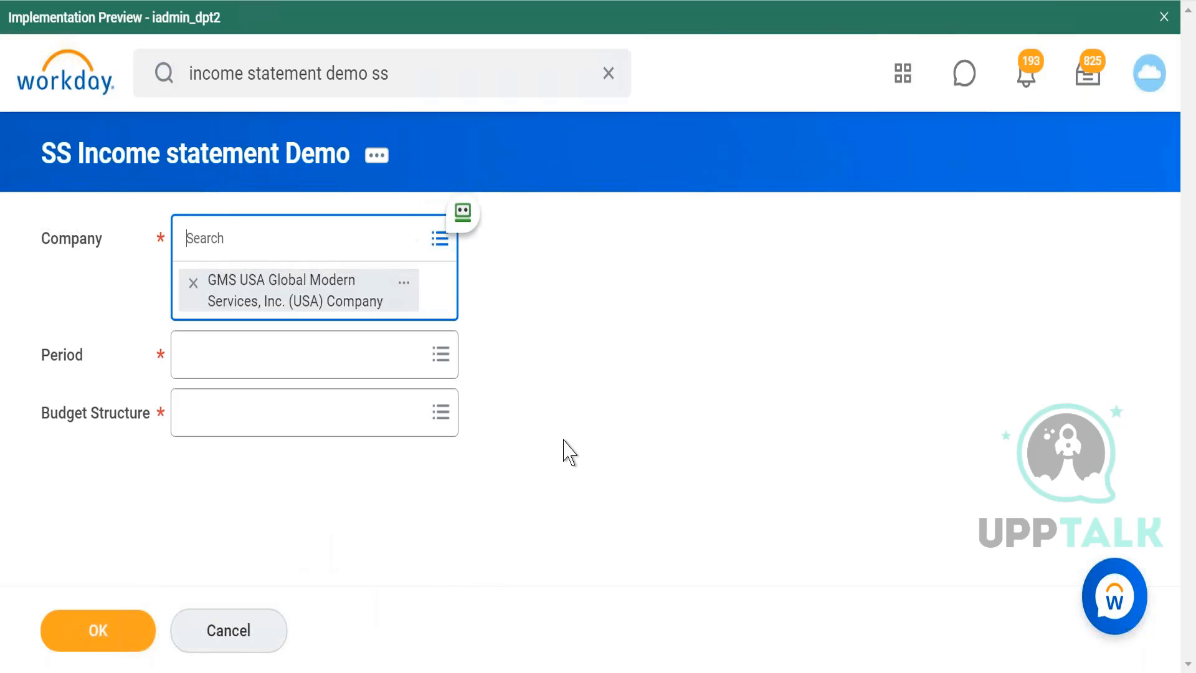
Set the period to FY2021 - May and the budget structure to Budget, and run the report with these prompt values.
{"action": "left_click", "coordinate": [399, 361]}
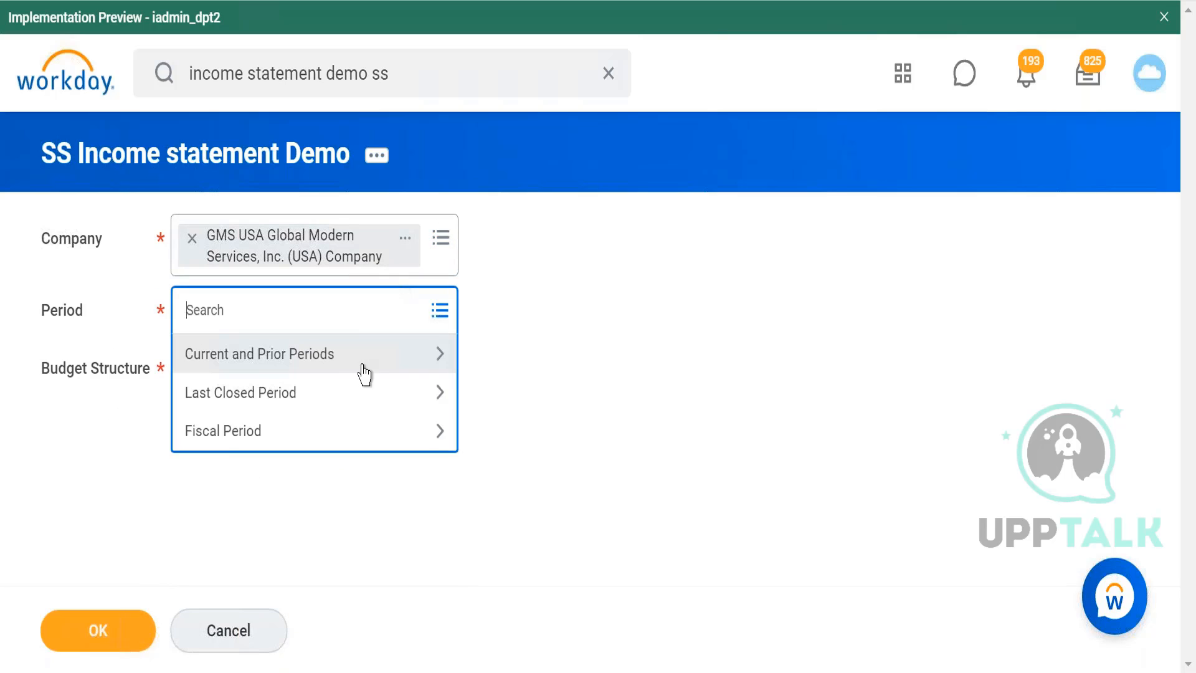
{"action": "left_click", "coordinate": [376, 370]}
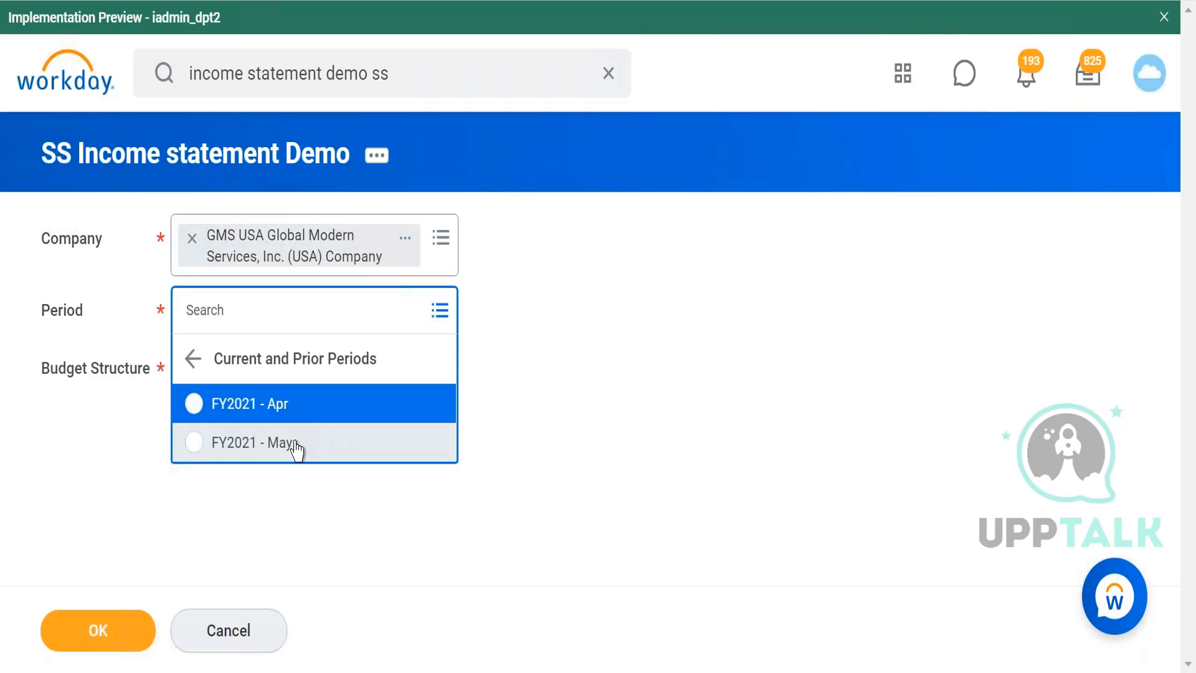
{"action": "left_click", "coordinate": [296, 446]}
{"action": "left_click", "coordinate": [348, 424]}
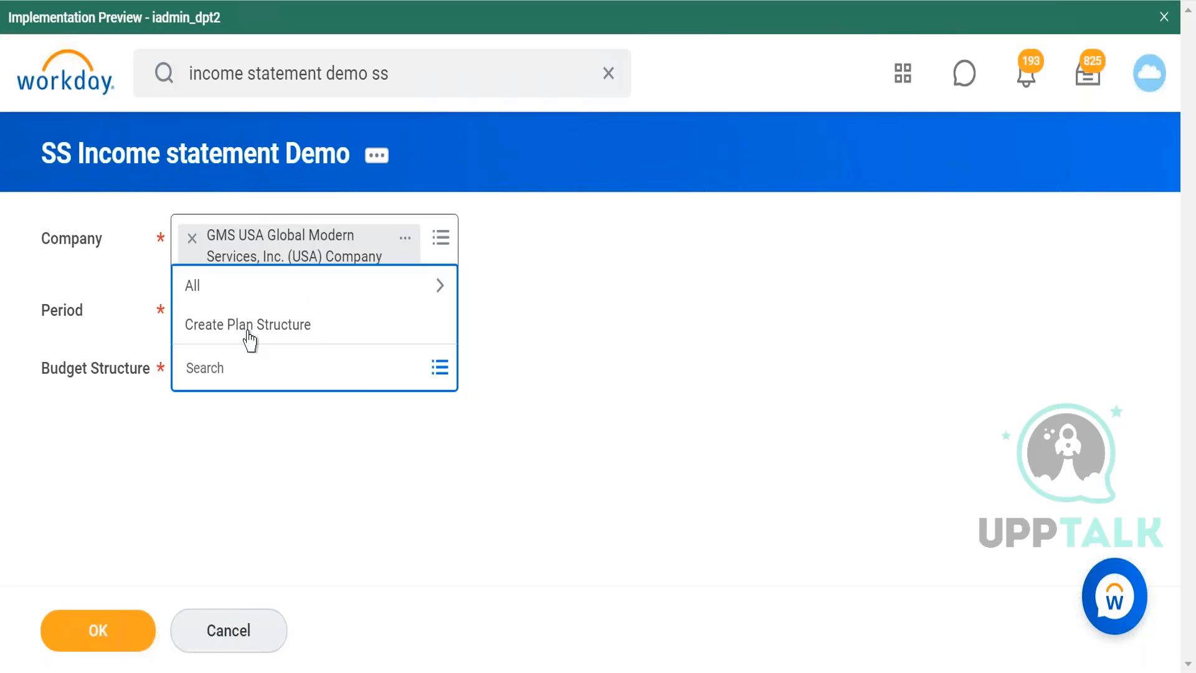
{"action": "left_click", "coordinate": [275, 290]}
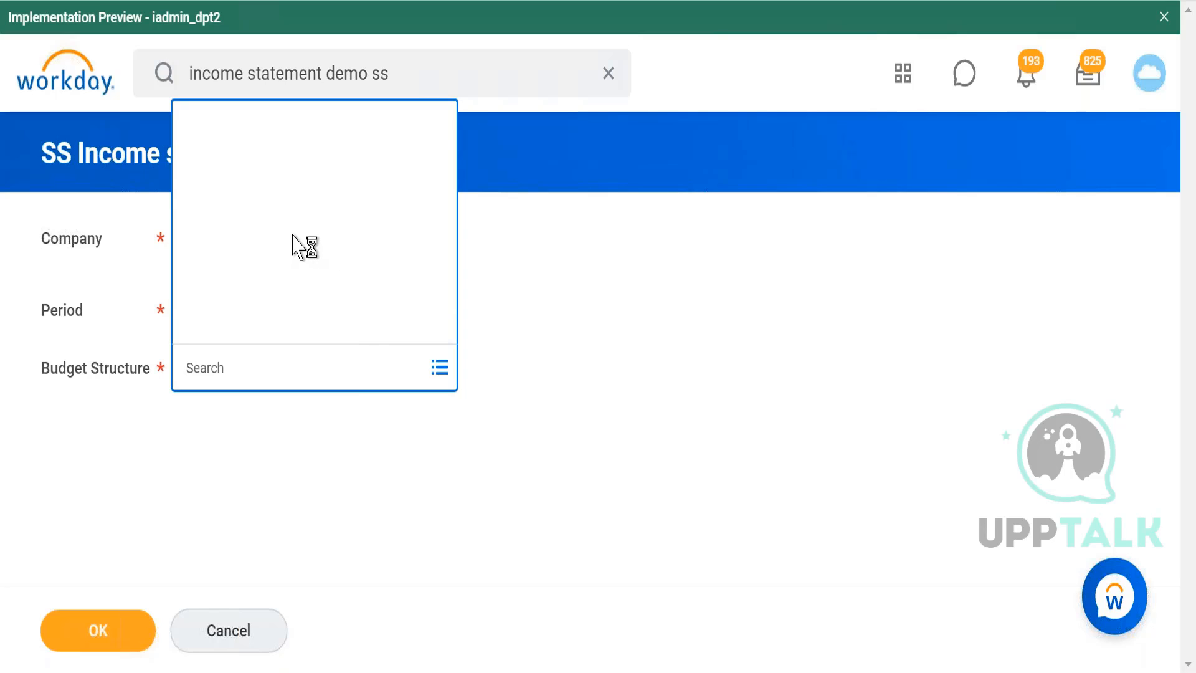
{"action": "left_click", "coordinate": [329, 223]}
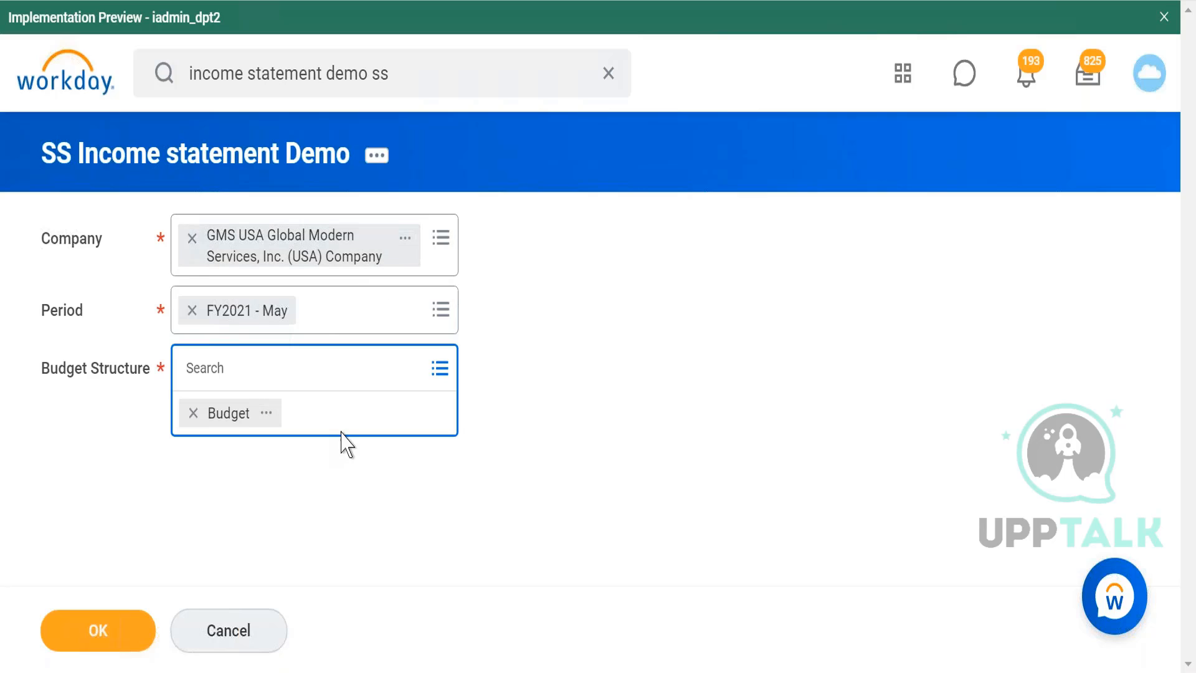
{"action": "left_click", "coordinate": [120, 634]}
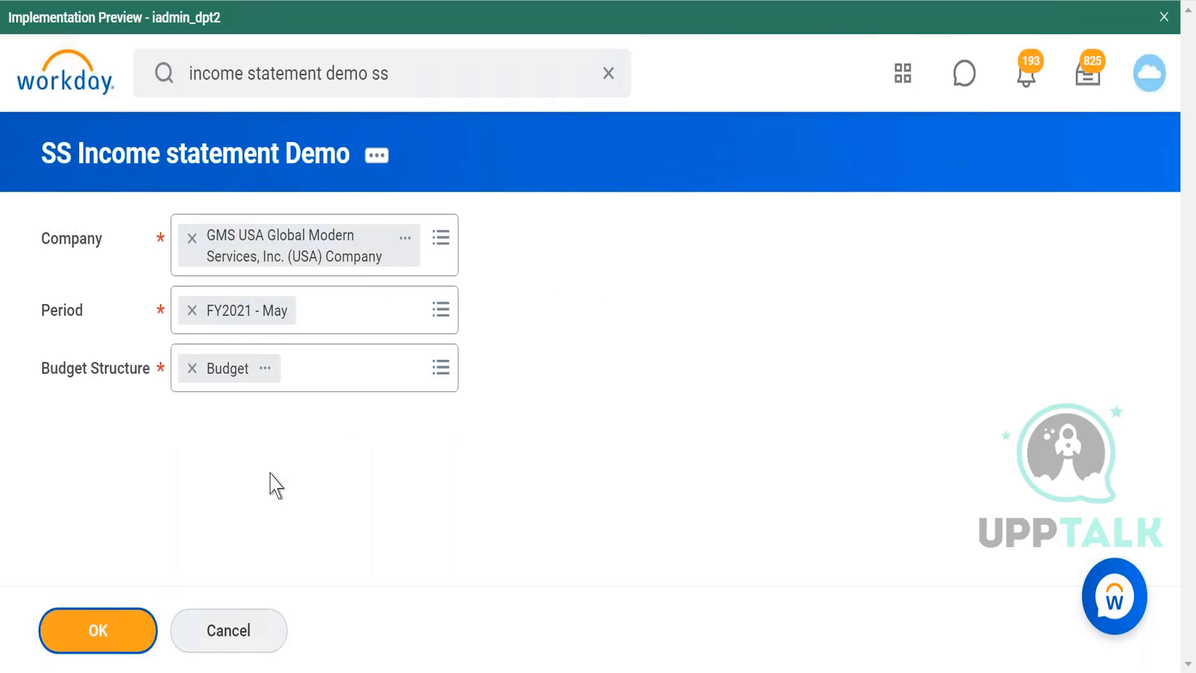
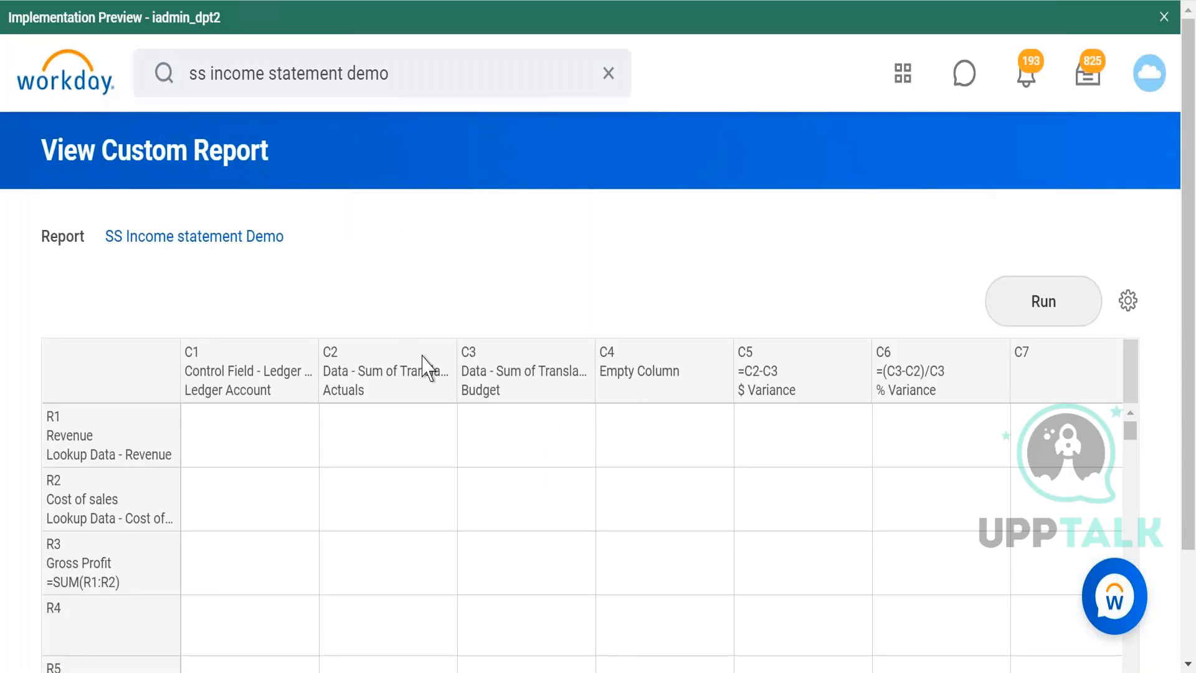
Open the settings of the Actuals column C2 and bring up the definition of its journal lines sub report.
{"action": "left_click", "coordinate": [422, 356]}
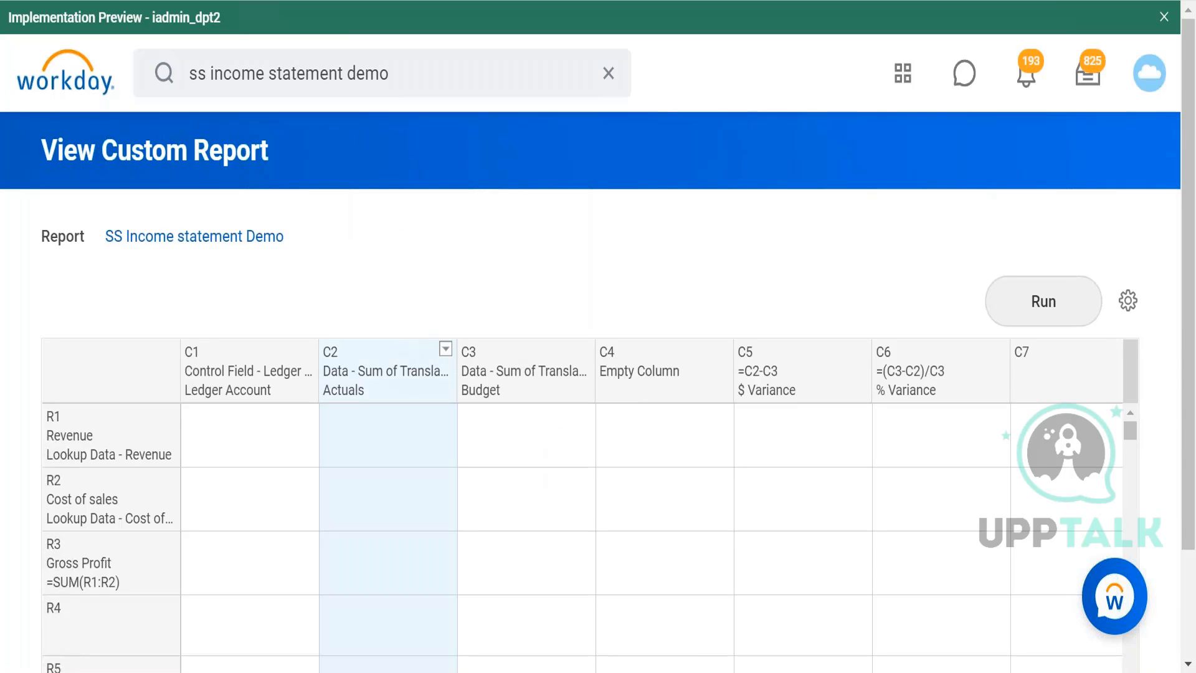
{"action": "left_click", "coordinate": [445, 349]}
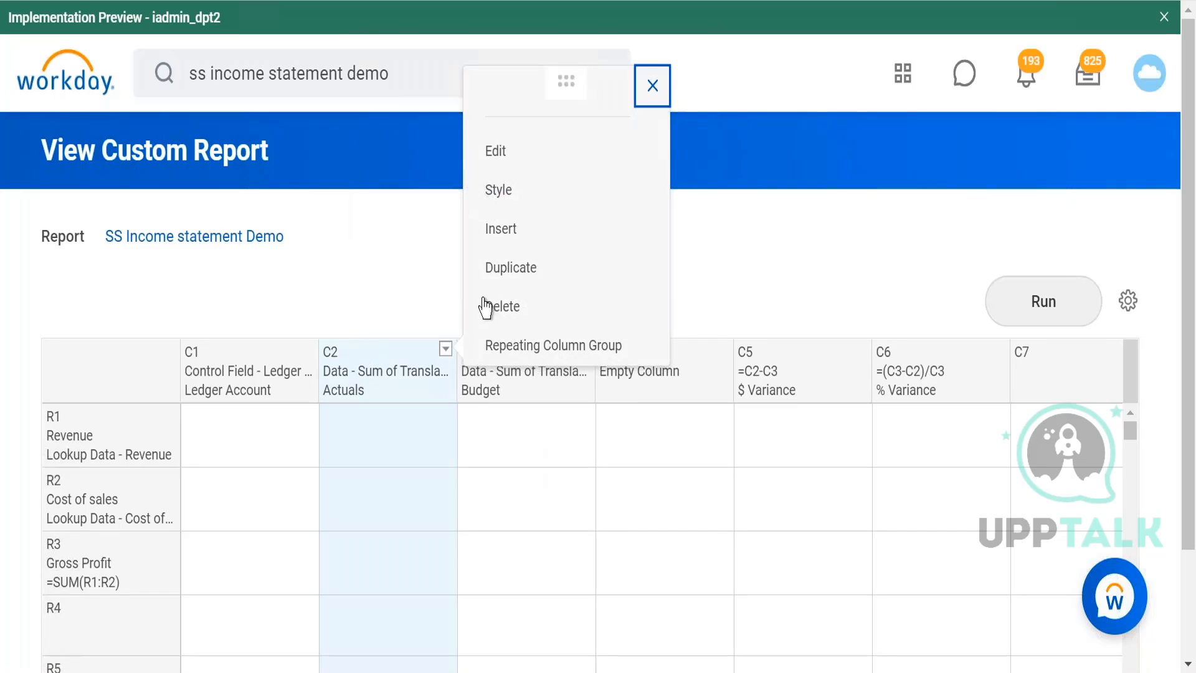
{"action": "left_click", "coordinate": [513, 164]}
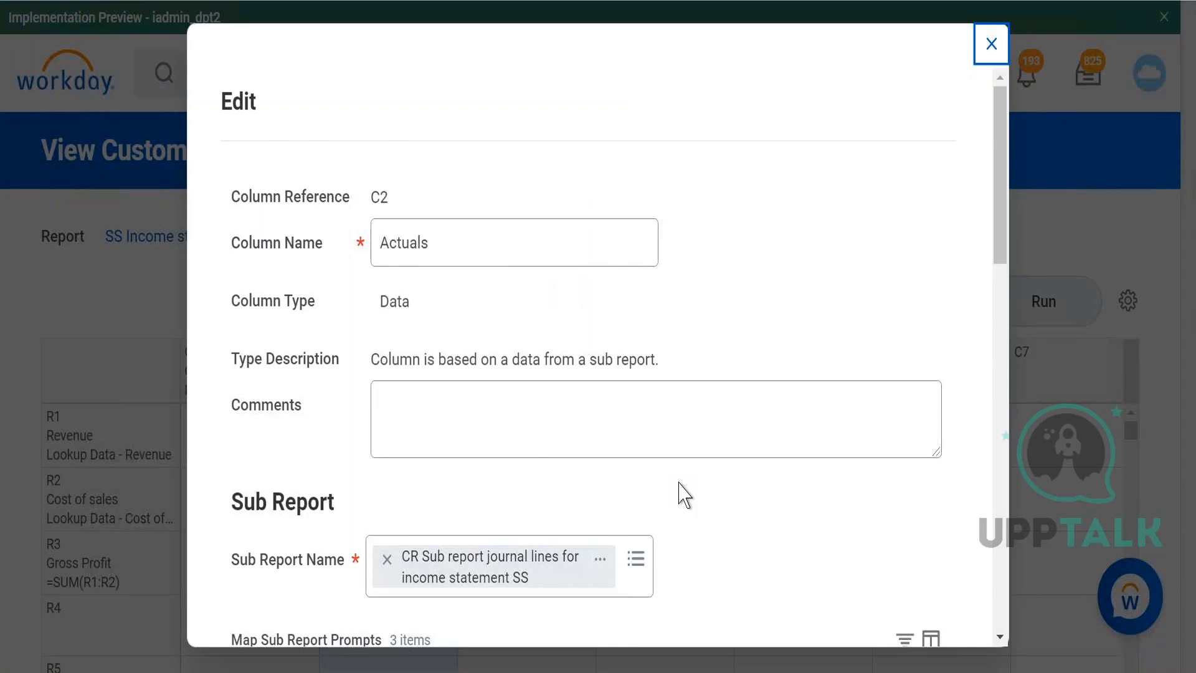
{"action": "scroll", "coordinate": [684, 495], "scroll_direction": "down", "scroll_amount": 3}
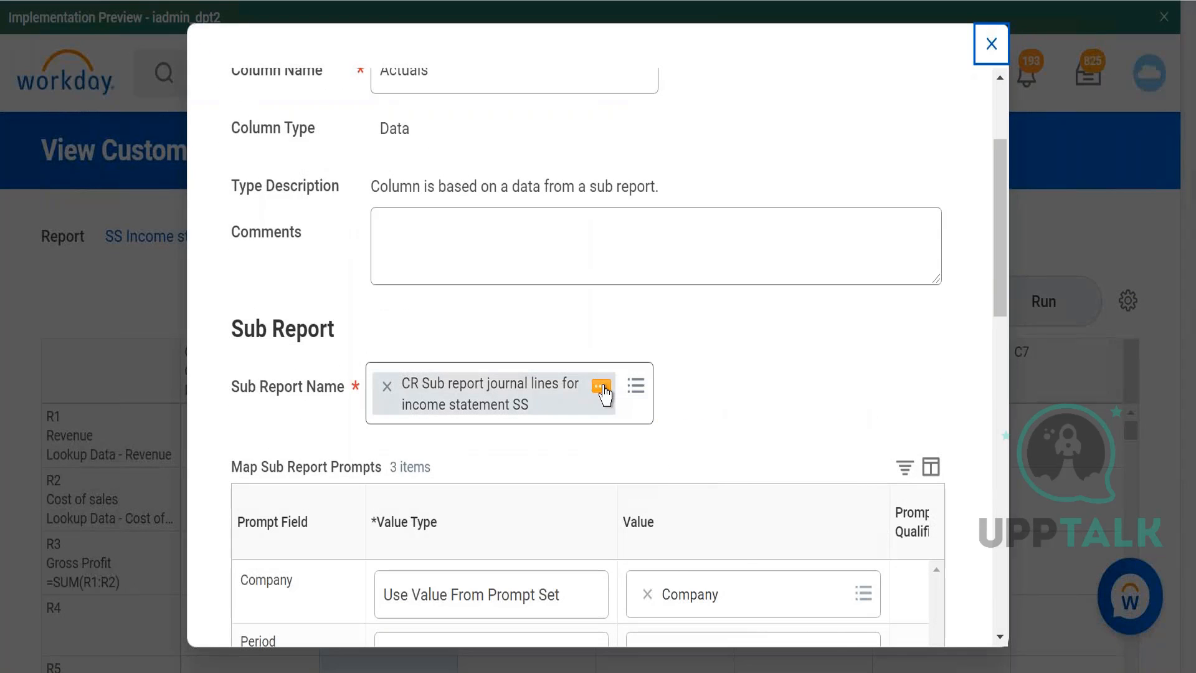
{"action": "left_click", "coordinate": [601, 387]}
{"action": "left_click", "coordinate": [635, 405]}
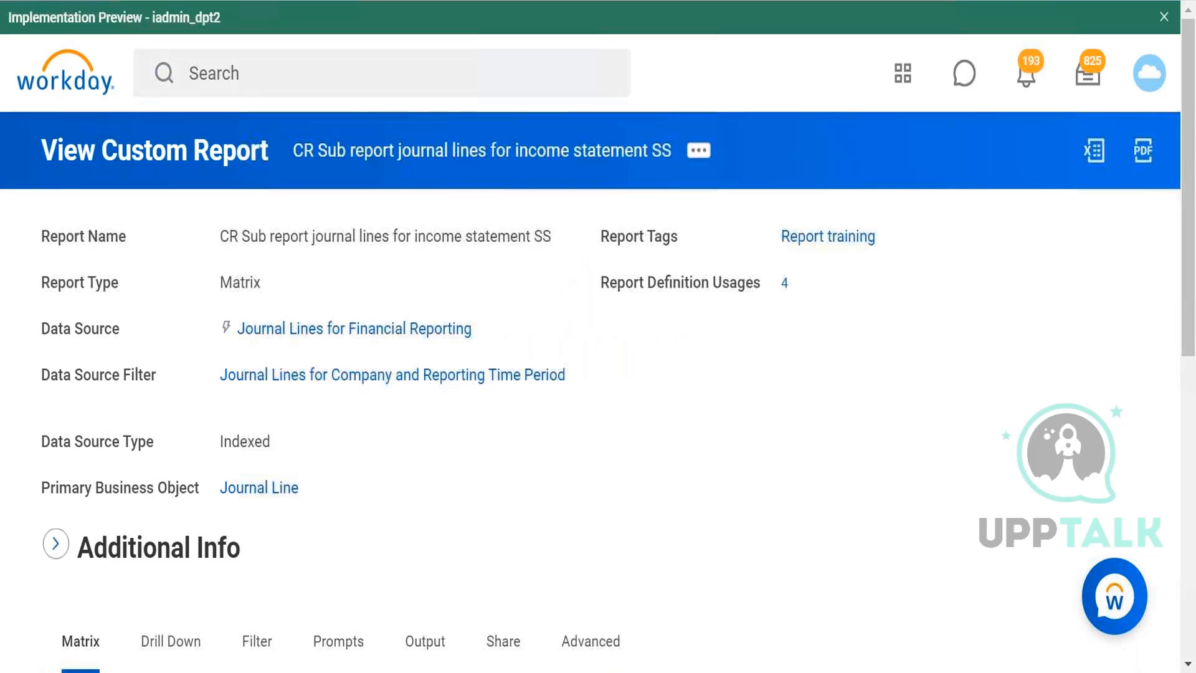
Examine the sub report's row grouping, column grouping and fields to summarize.
{"action": "scroll", "coordinate": [594, 417], "scroll_direction": "down", "scroll_amount": 8}
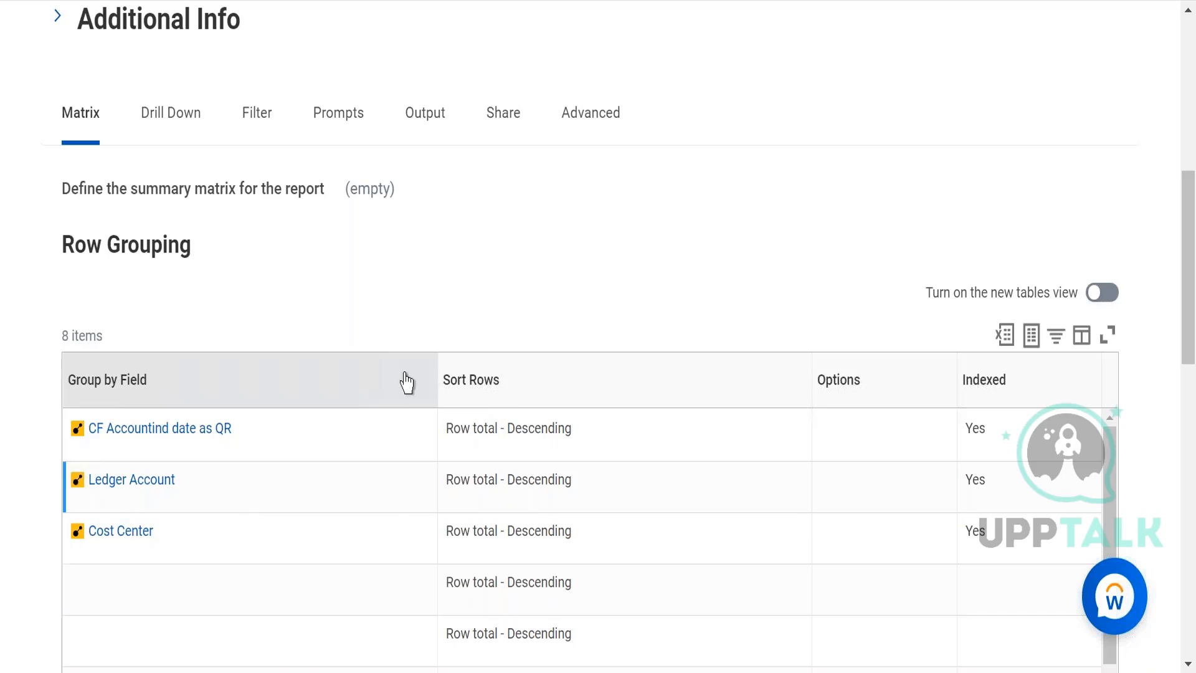
{"action": "scroll", "coordinate": [368, 488], "scroll_direction": "down", "scroll_amount": 1}
{"action": "scroll", "coordinate": [371, 493], "scroll_direction": "up", "scroll_amount": 1}
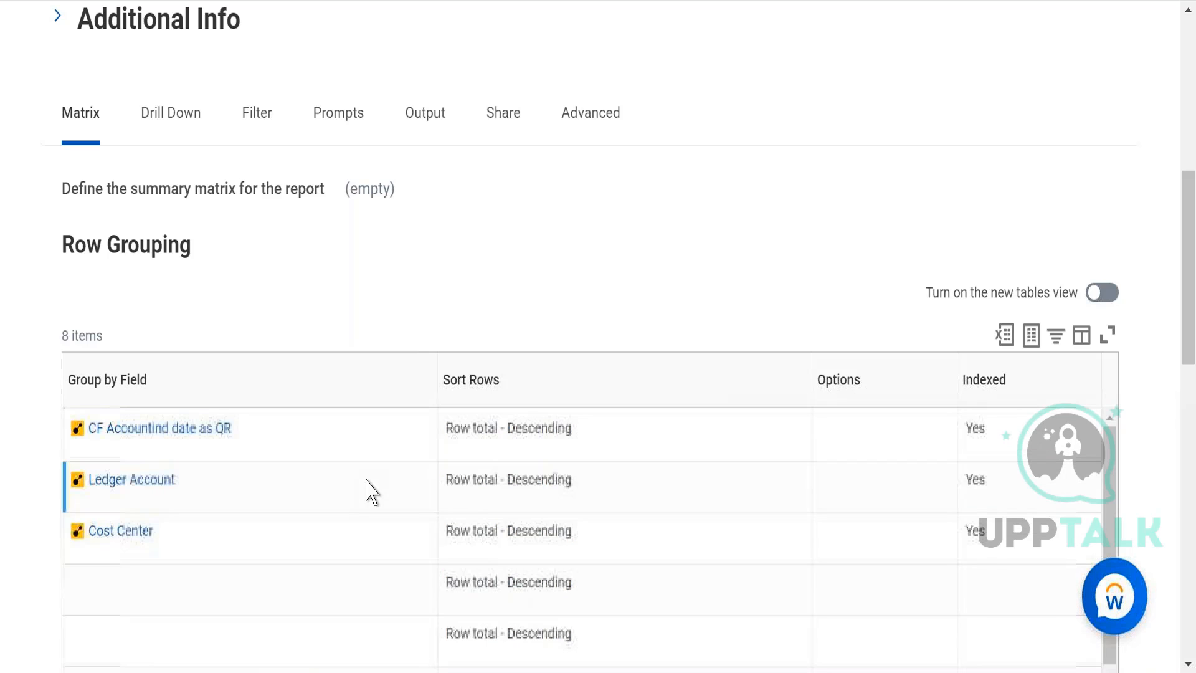
{"action": "scroll", "coordinate": [1191, 477], "scroll_direction": "down", "scroll_amount": 10}
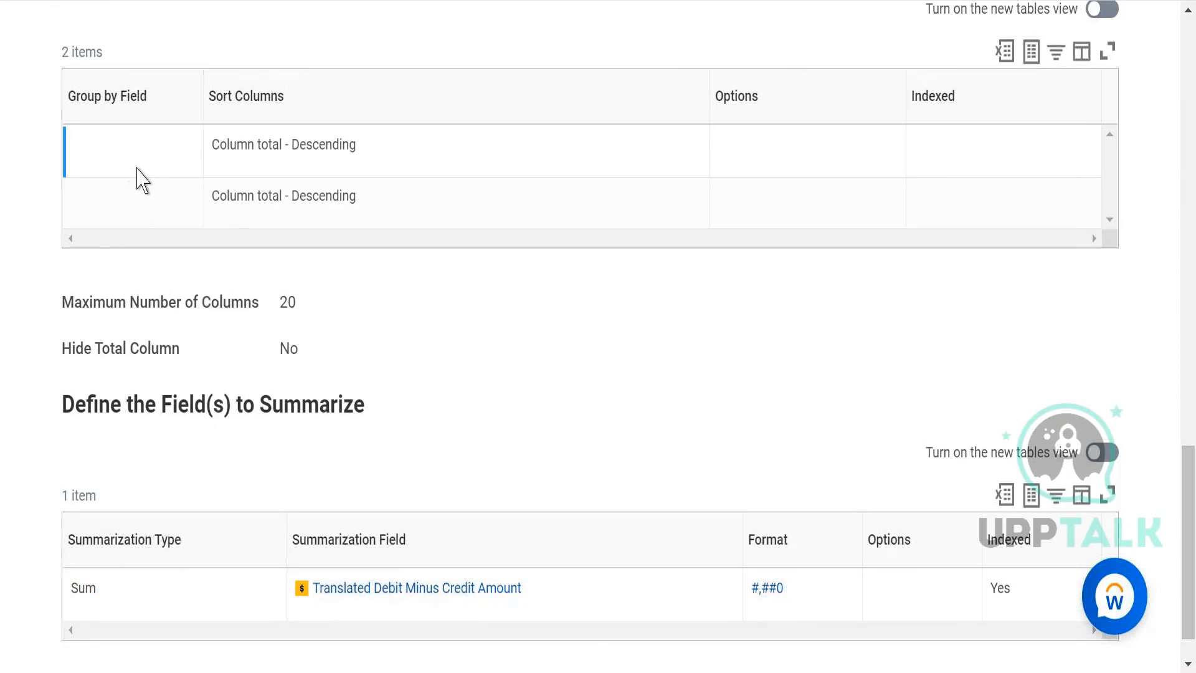
{"action": "left_click_drag", "start_coordinate": [1190, 514], "coordinate": [1190, 399]}
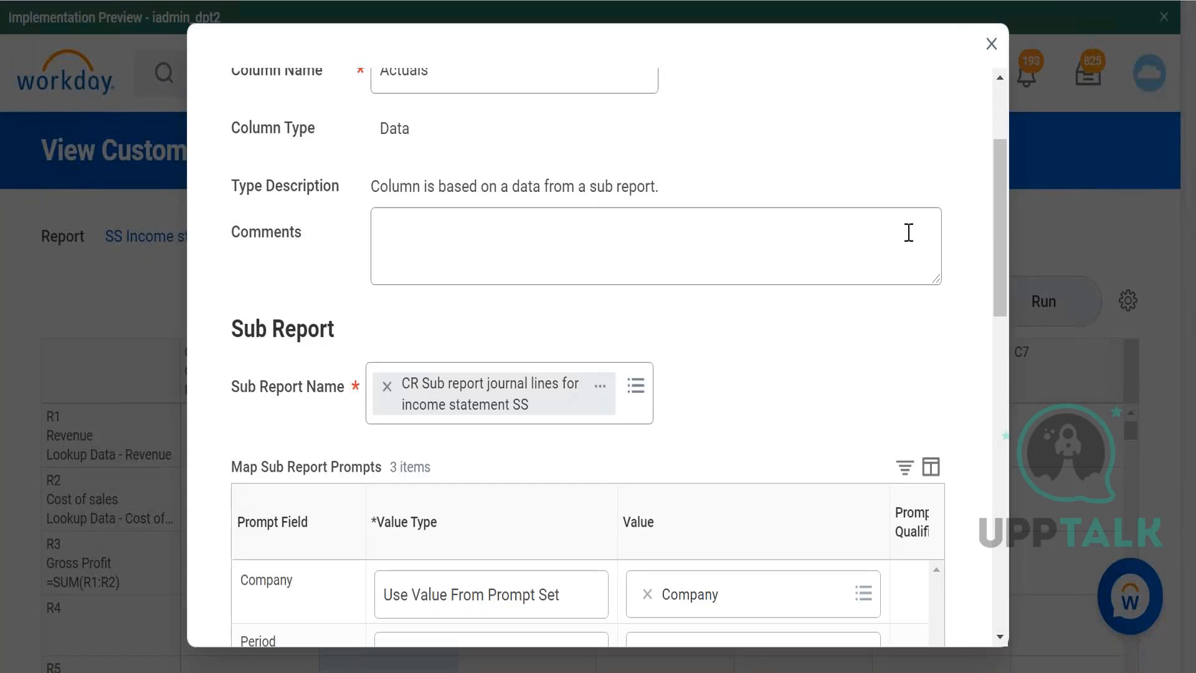
Review the remaining settings of the Actuals column and leave them without saving.
{"action": "left_click_drag", "start_coordinate": [994, 221], "coordinate": [997, 329]}
{"action": "left_click_drag", "start_coordinate": [1009, 259], "coordinate": [1005, 623]}
{"action": "left_click", "coordinate": [405, 610]}
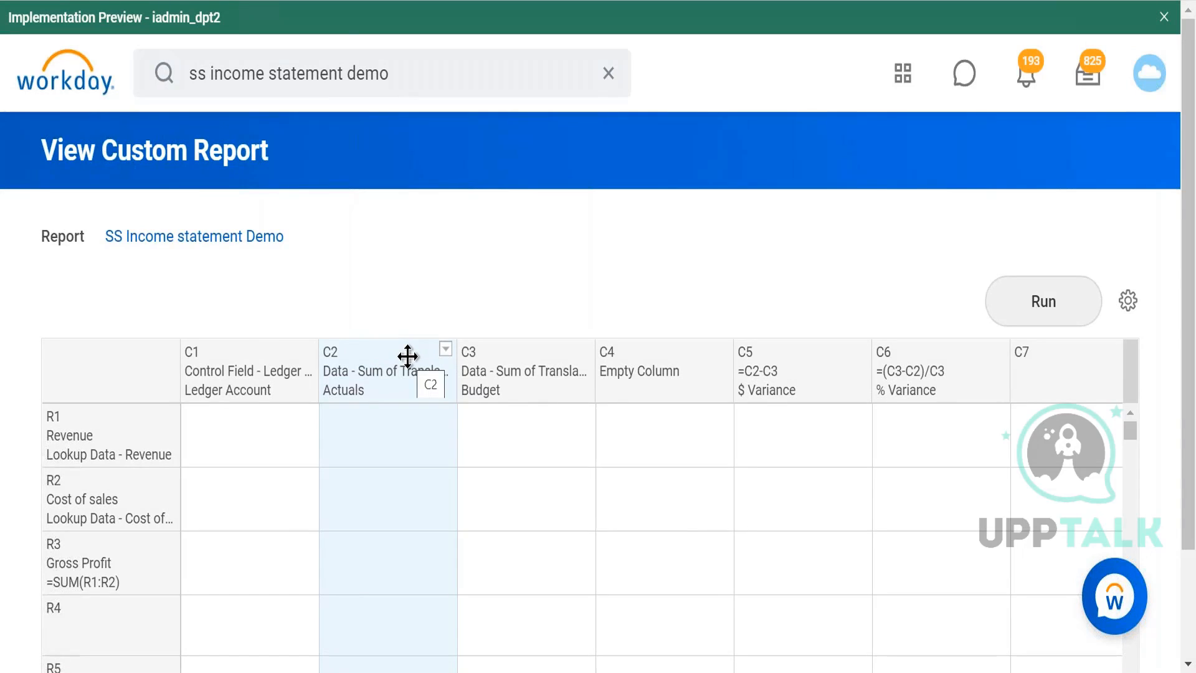
Duplicate the Actuals column C2 and move the copy behind the % Variance column as C7.
{"action": "left_click", "coordinate": [445, 350]}
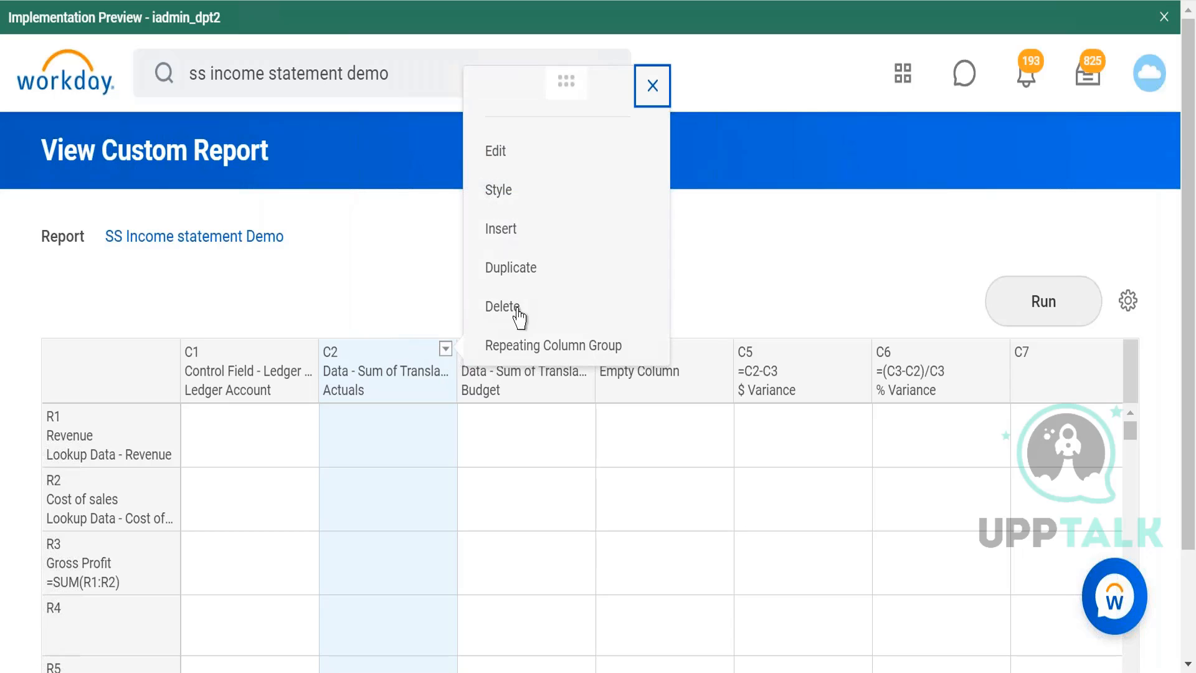
{"action": "left_click", "coordinate": [529, 287]}
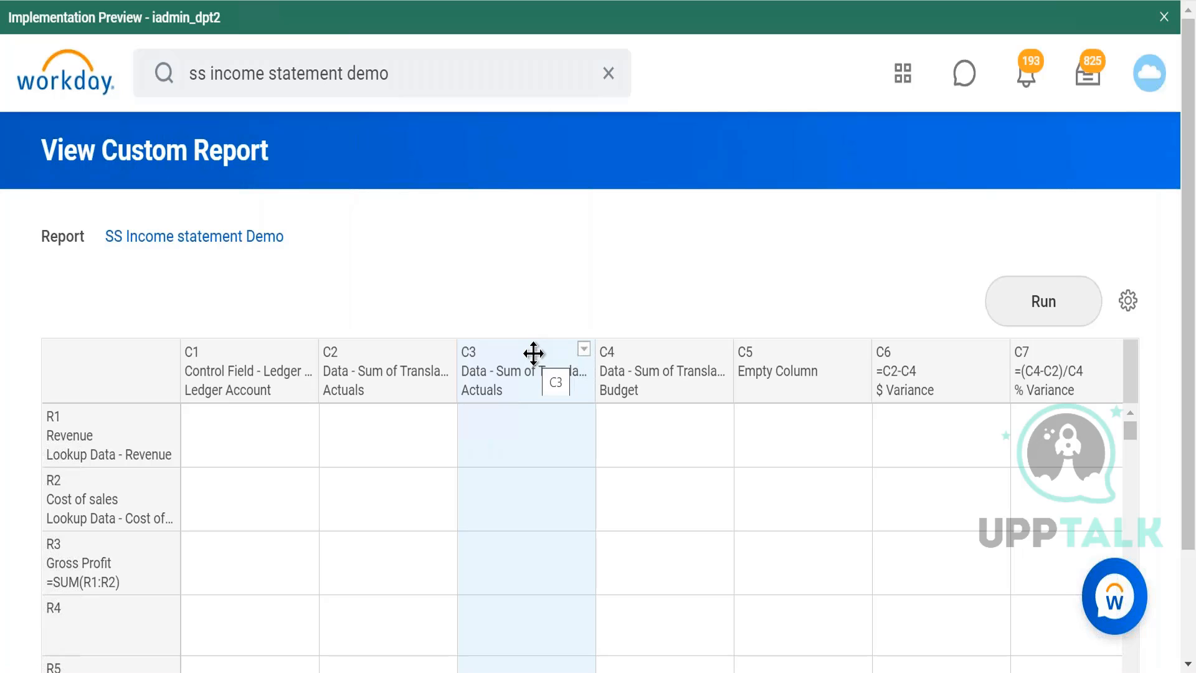
{"action": "mouse_move", "coordinate": [534, 354]}
{"action": "left_mouse_down"}
{"action": "mouse_move", "coordinate": [608, 352]}
{"action": "mouse_move", "coordinate": [831, 387]}
{"action": "mouse_move", "coordinate": [1084, 372]}
{"action": "left_mouse_up"}
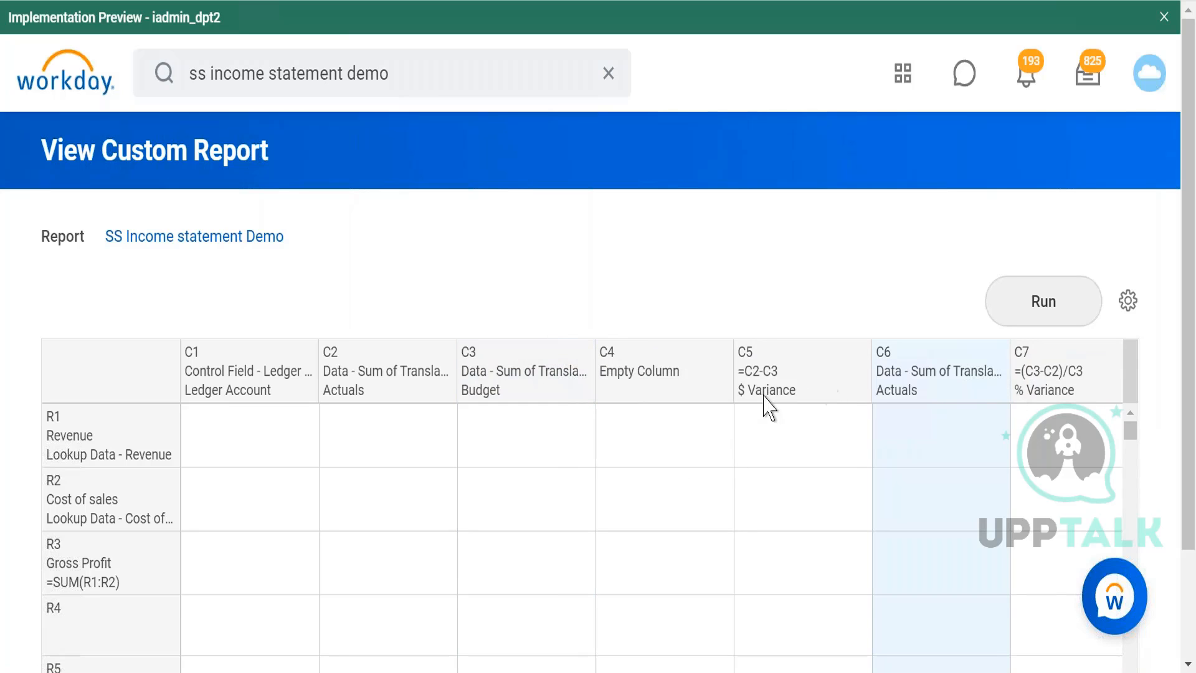
{"action": "left_click_drag", "start_coordinate": [899, 355], "coordinate": [1086, 377]}
{"action": "left_click_drag", "start_coordinate": [1187, 506], "coordinate": [1188, 609]}
{"action": "left_click_drag", "start_coordinate": [165, 646], "coordinate": [254, 647]}
{"action": "left_click_drag", "start_coordinate": [334, 222], "coordinate": [576, 238]}
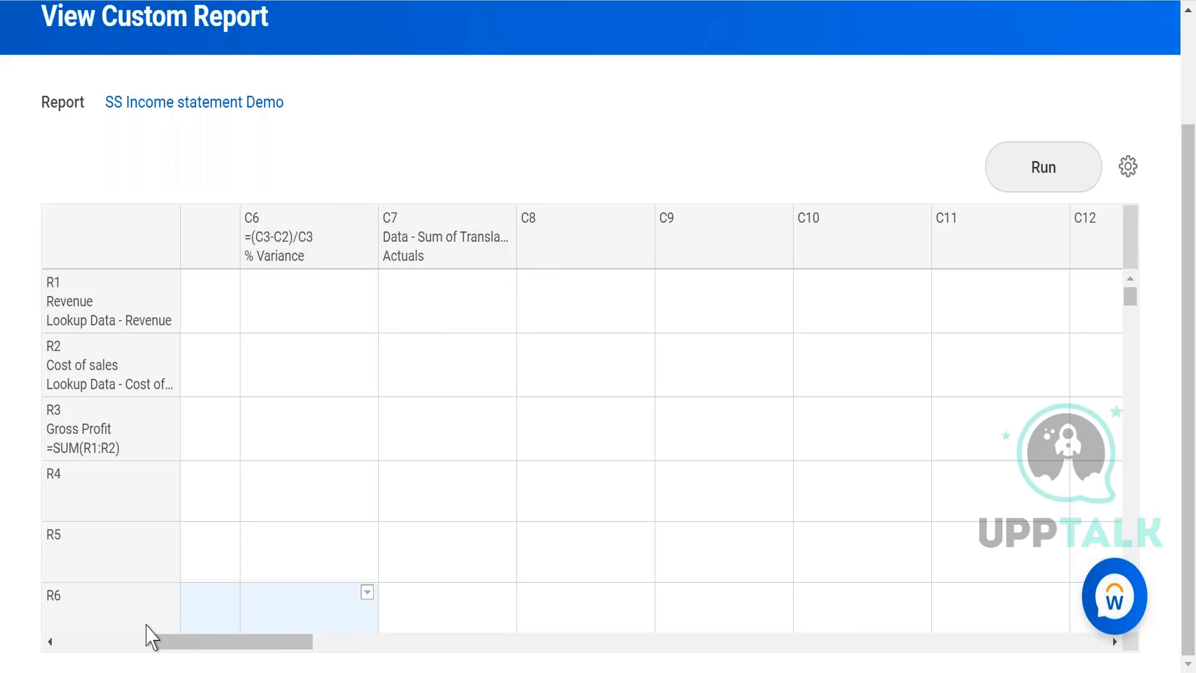
Duplicate the Budget column C3 and move the copy behind the second Actuals column as C8.
{"action": "left_click_drag", "start_coordinate": [179, 648], "coordinate": [63, 645]}
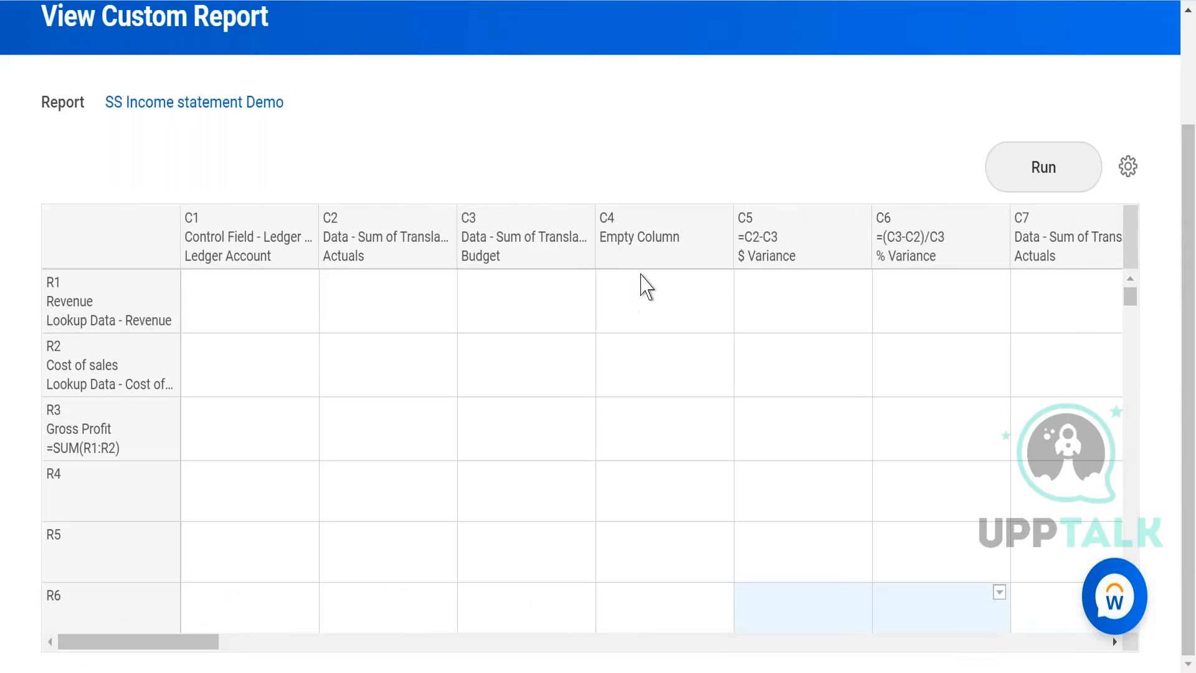
{"action": "left_click", "coordinate": [568, 254]}
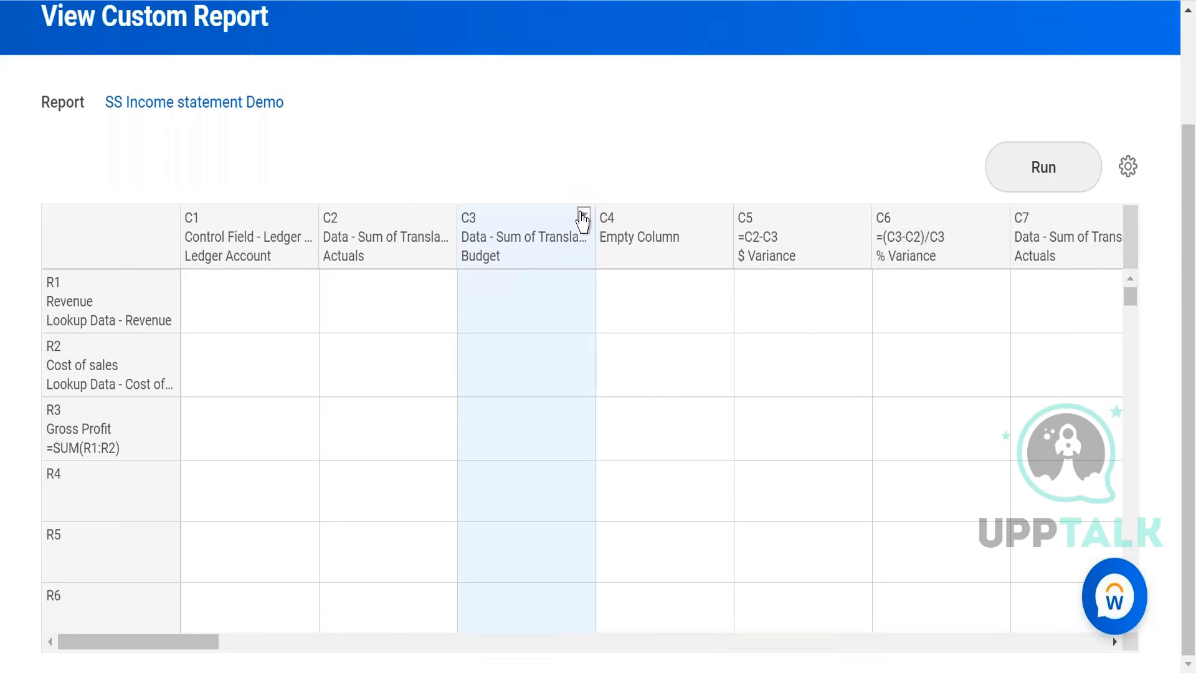
{"action": "left_click", "coordinate": [583, 216]}
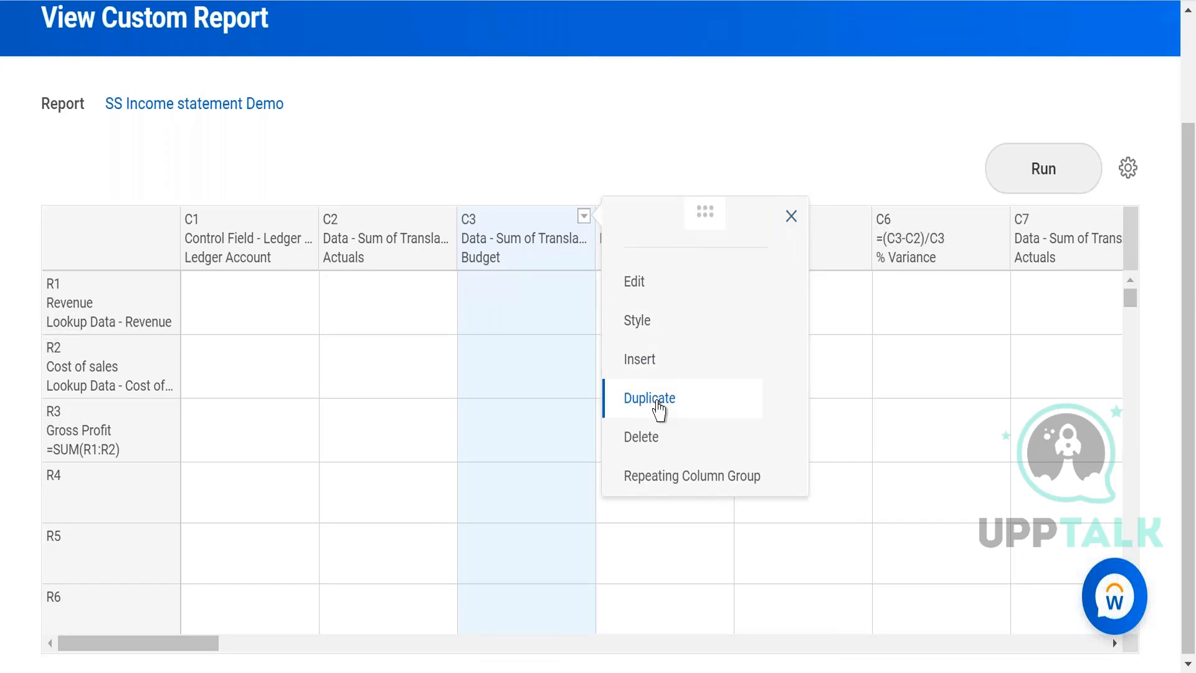
{"action": "left_click", "coordinate": [659, 408]}
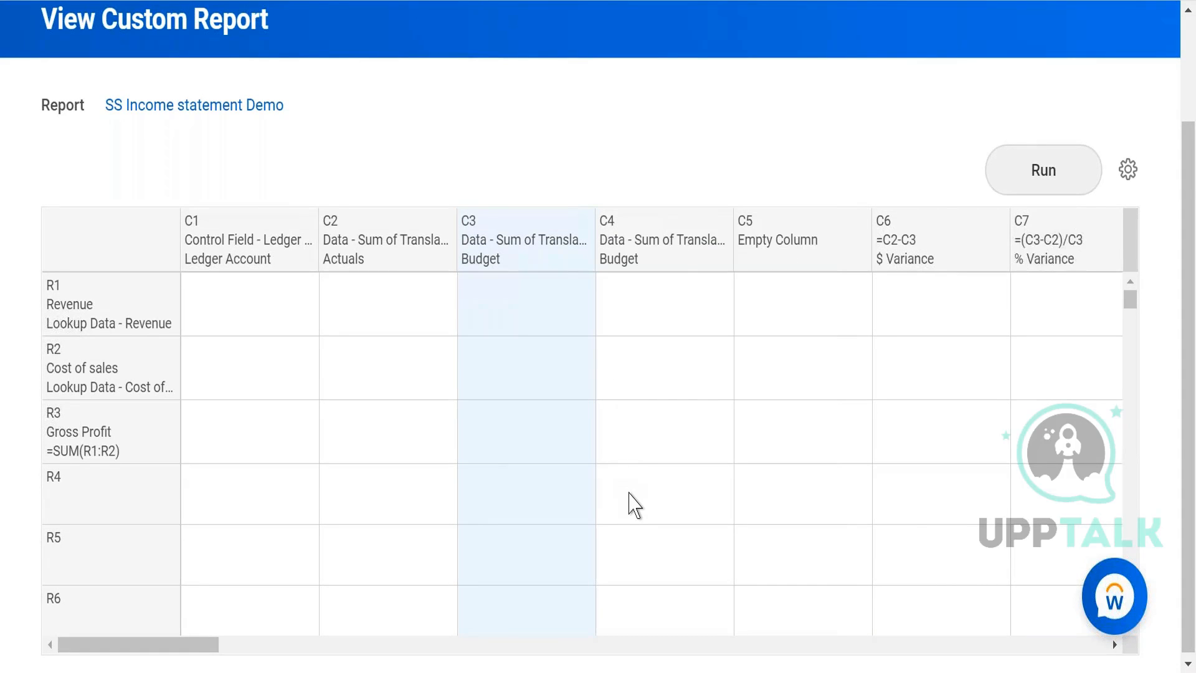
{"action": "left_click_drag", "start_coordinate": [197, 638], "coordinate": [267, 641]}
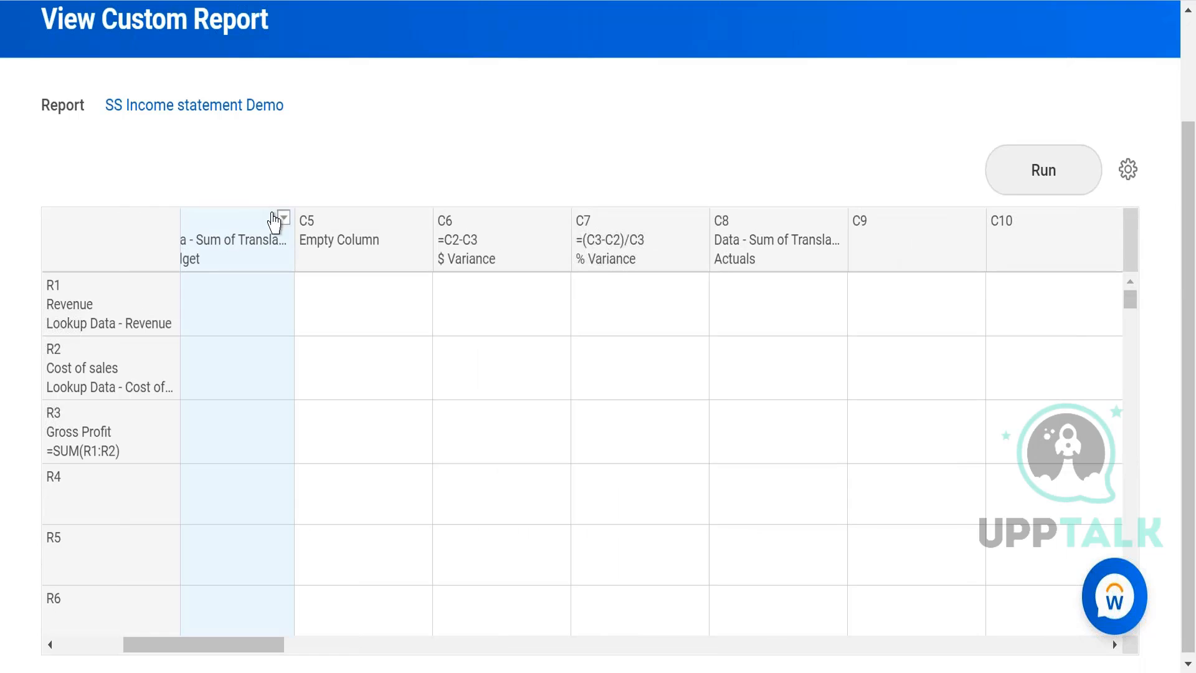
{"action": "left_click_drag", "start_coordinate": [259, 224], "coordinate": [911, 235]}
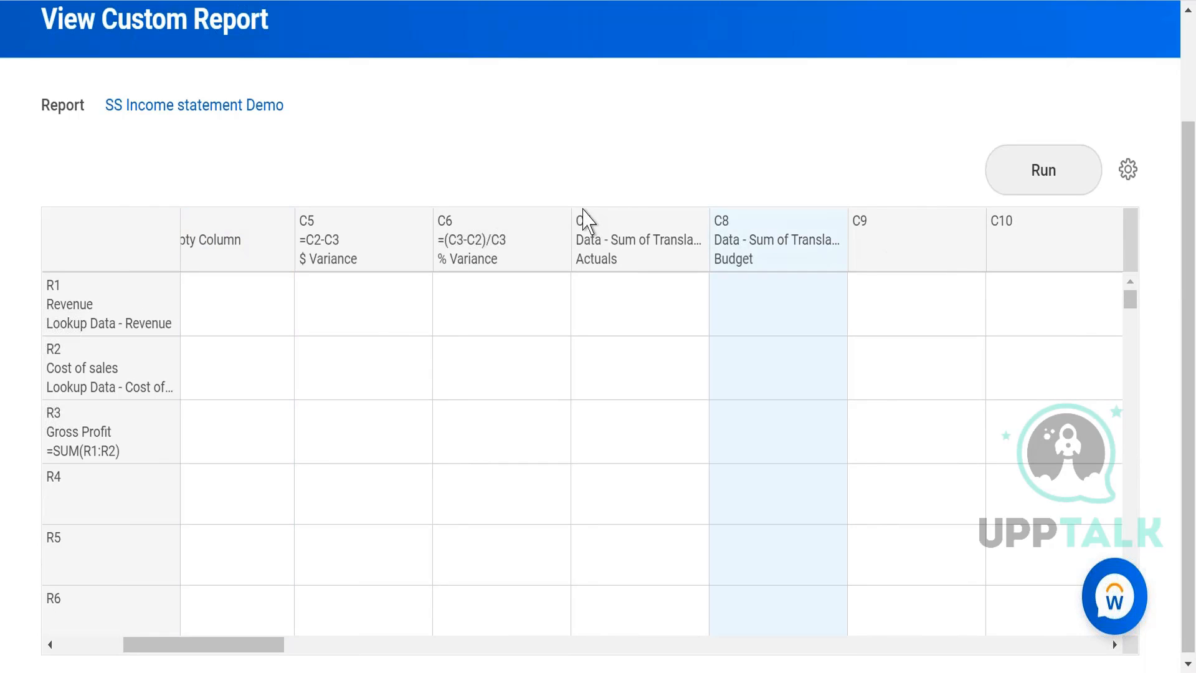
Insert a narrow empty column C7 between the % Variance column and the duplicated Actuals column.
{"action": "left_click", "coordinate": [556, 229]}
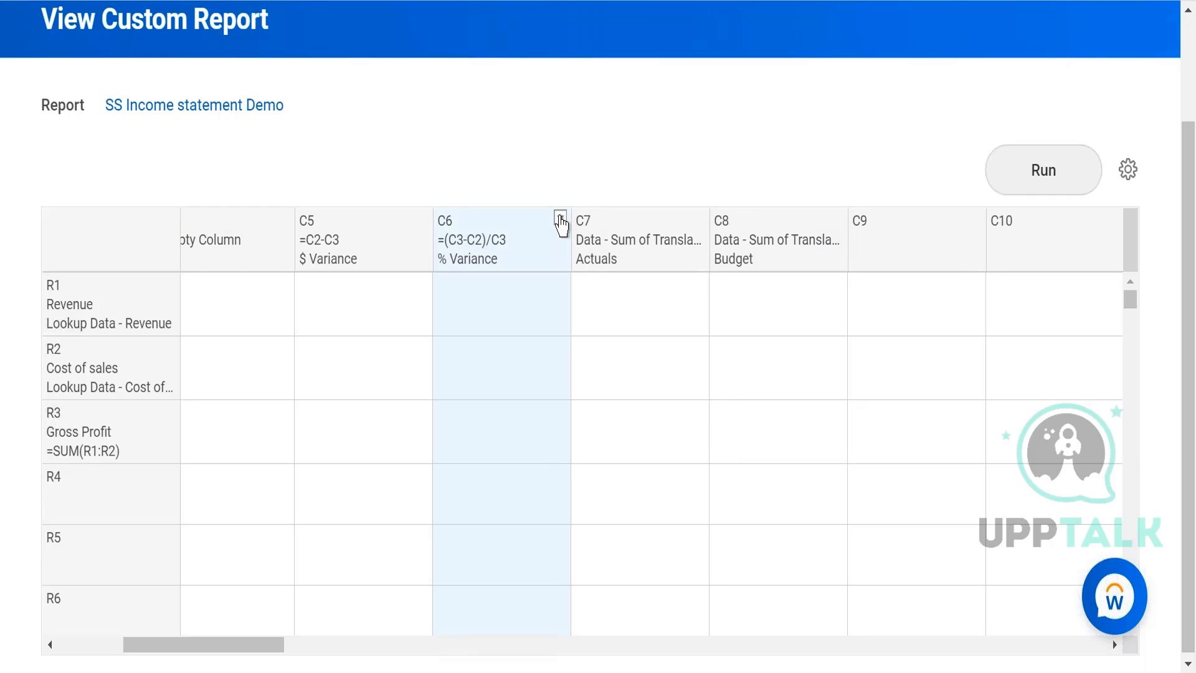
{"action": "left_click", "coordinate": [560, 220]}
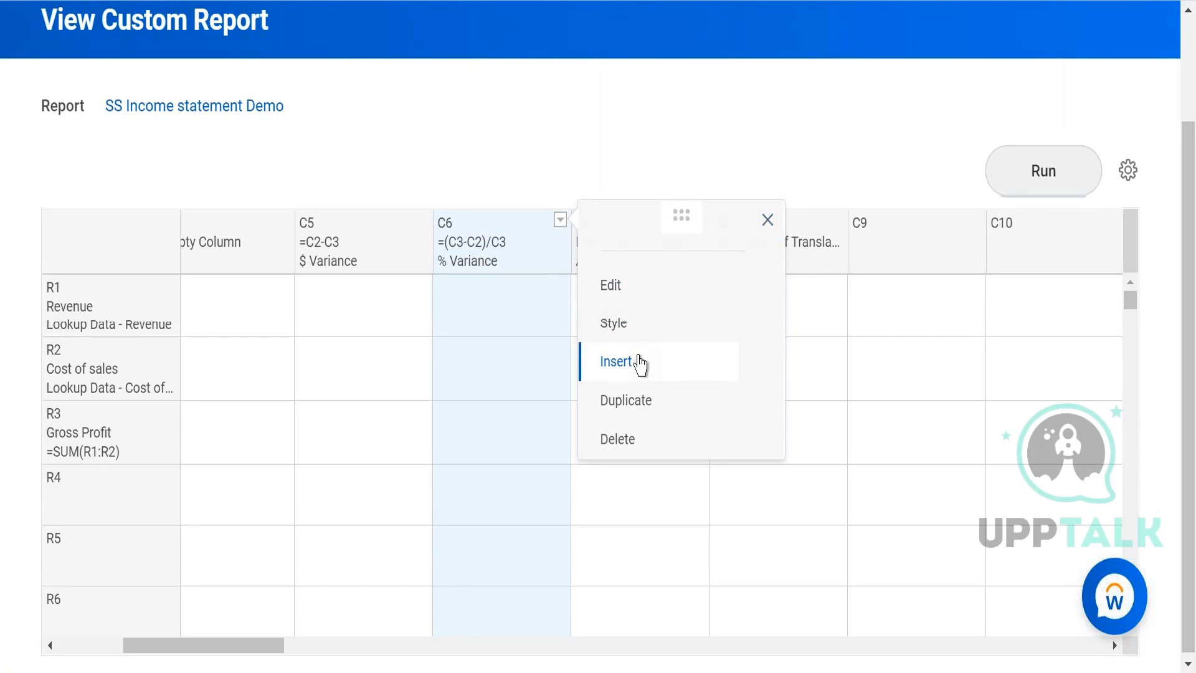
{"action": "left_click", "coordinate": [640, 363]}
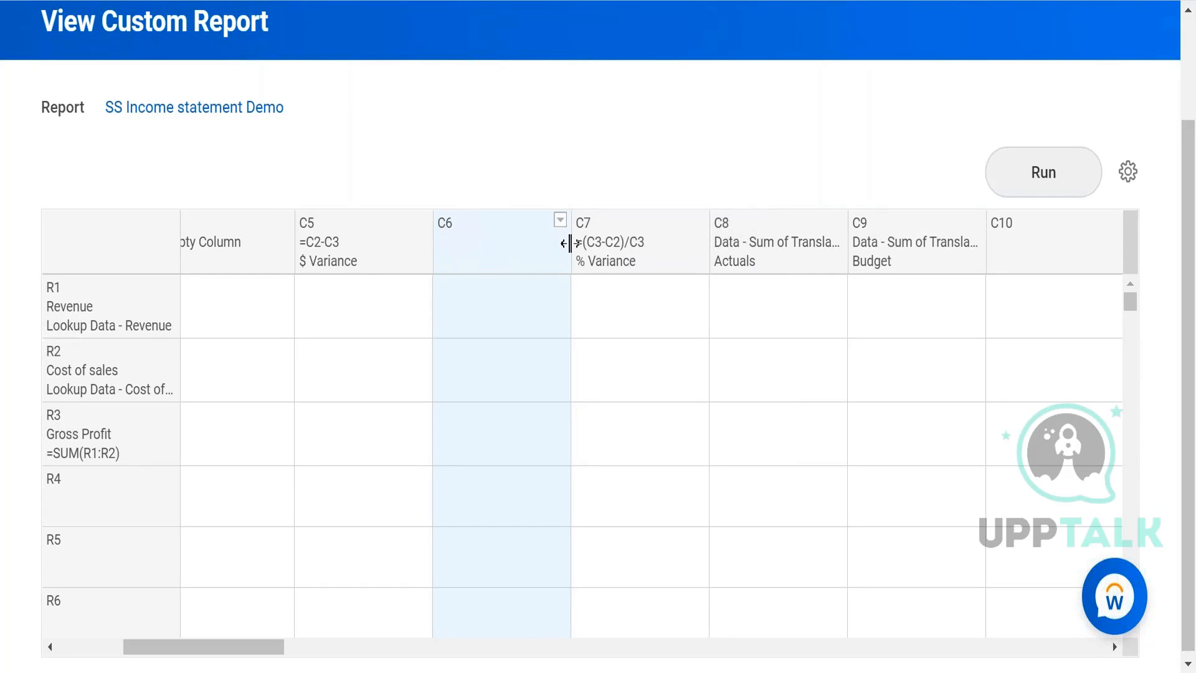
{"action": "left_click_drag", "start_coordinate": [568, 250], "coordinate": [761, 250]}
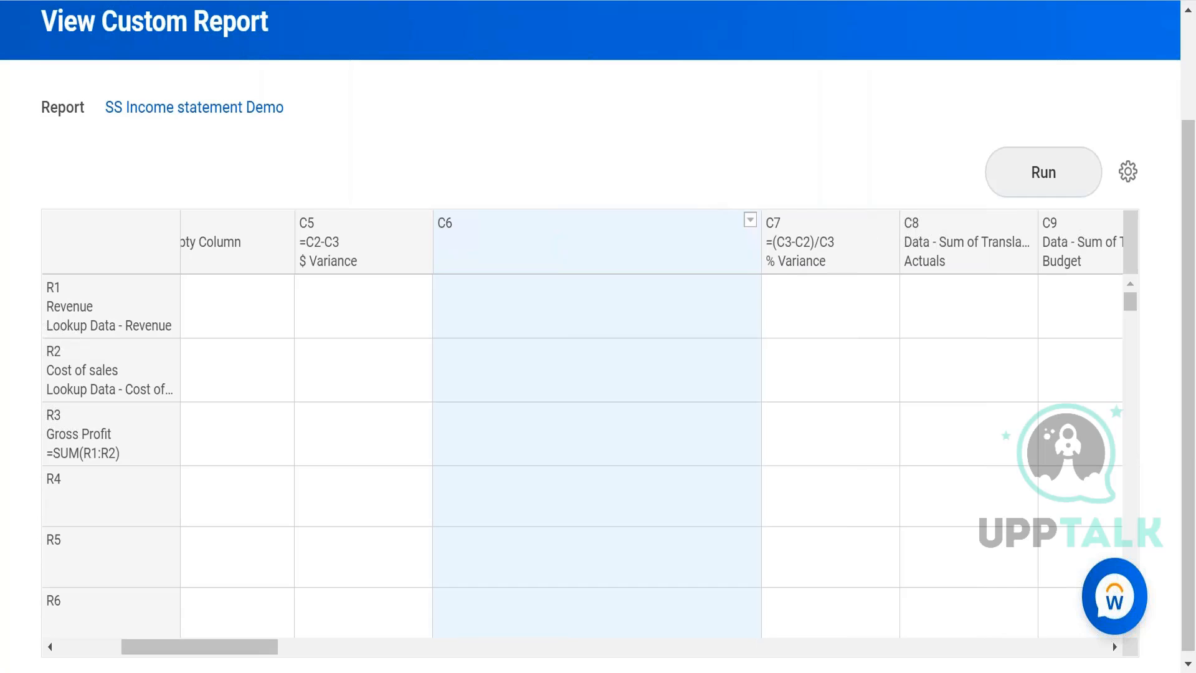
{"action": "left_click_drag", "start_coordinate": [758, 240], "coordinate": [499, 246]}
{"action": "mouse_move", "coordinate": [539, 334]}
{"action": "left_mouse_down"}
{"action": "mouse_move", "coordinate": [547, 355]}
{"action": "mouse_move", "coordinate": [529, 326]}
{"action": "left_mouse_up"}
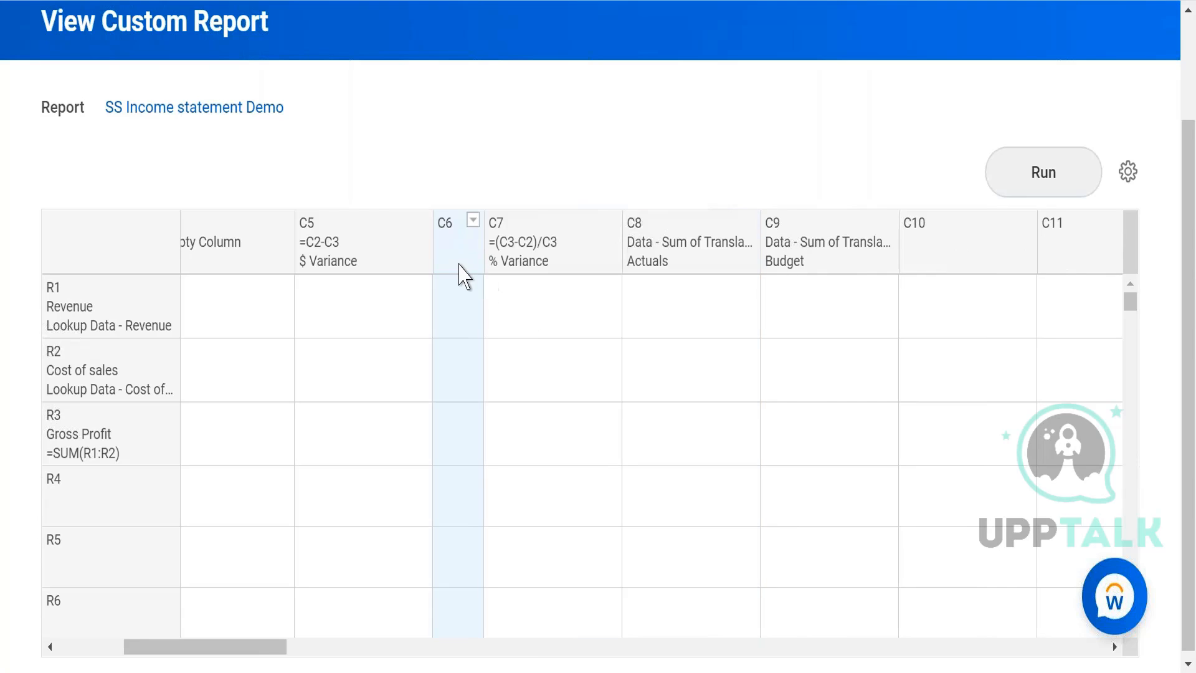
{"action": "left_click_drag", "start_coordinate": [454, 222], "coordinate": [639, 238]}
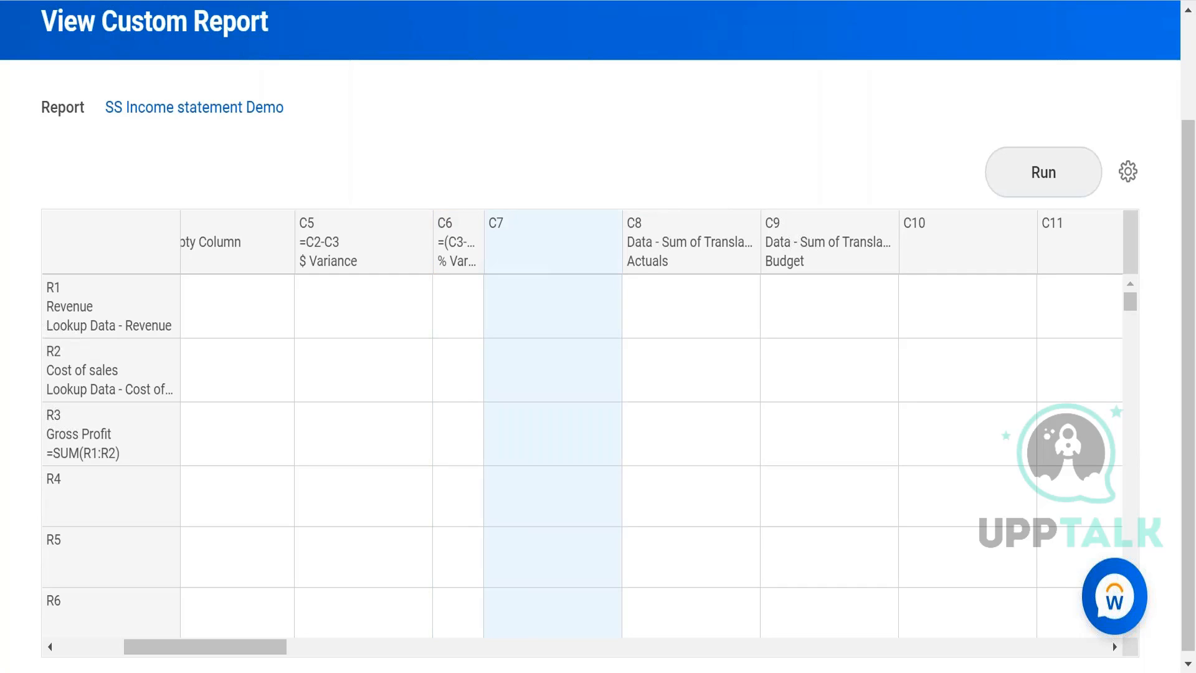
{"action": "left_click_drag", "start_coordinate": [623, 237], "coordinate": [531, 248]}
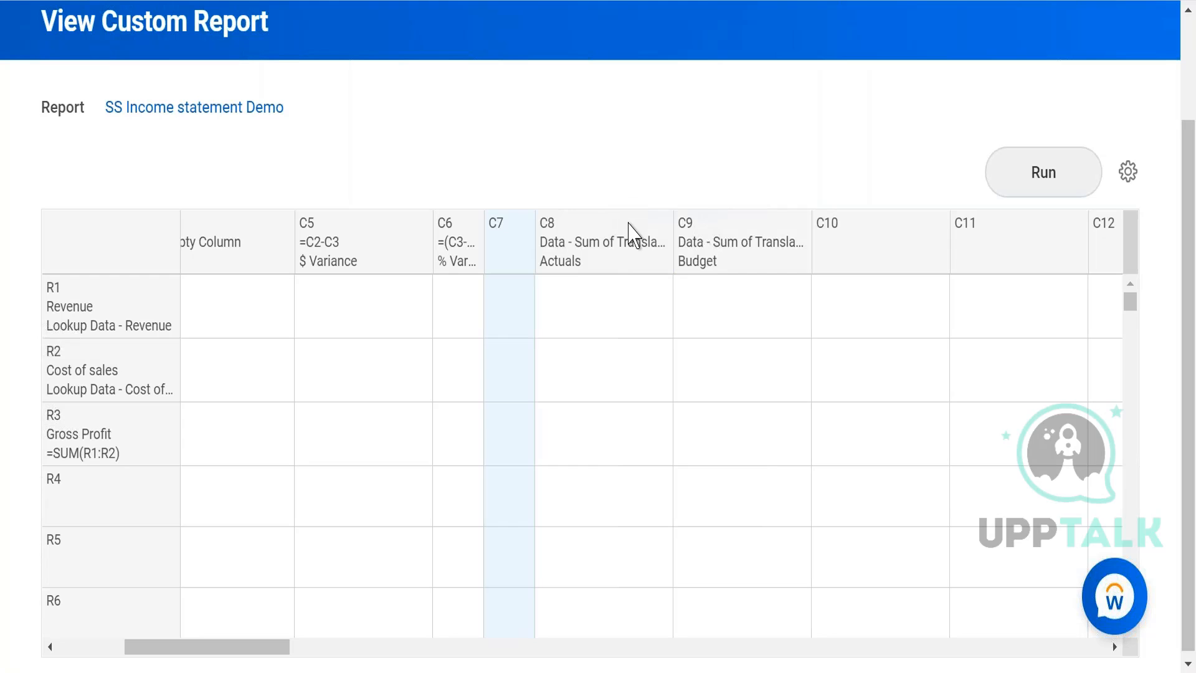
Start a repeating column group on the duplicated Actuals column C8 and name it Cost Center, keeping Specify Value as the field value option.
{"action": "left_click", "coordinate": [630, 225]}
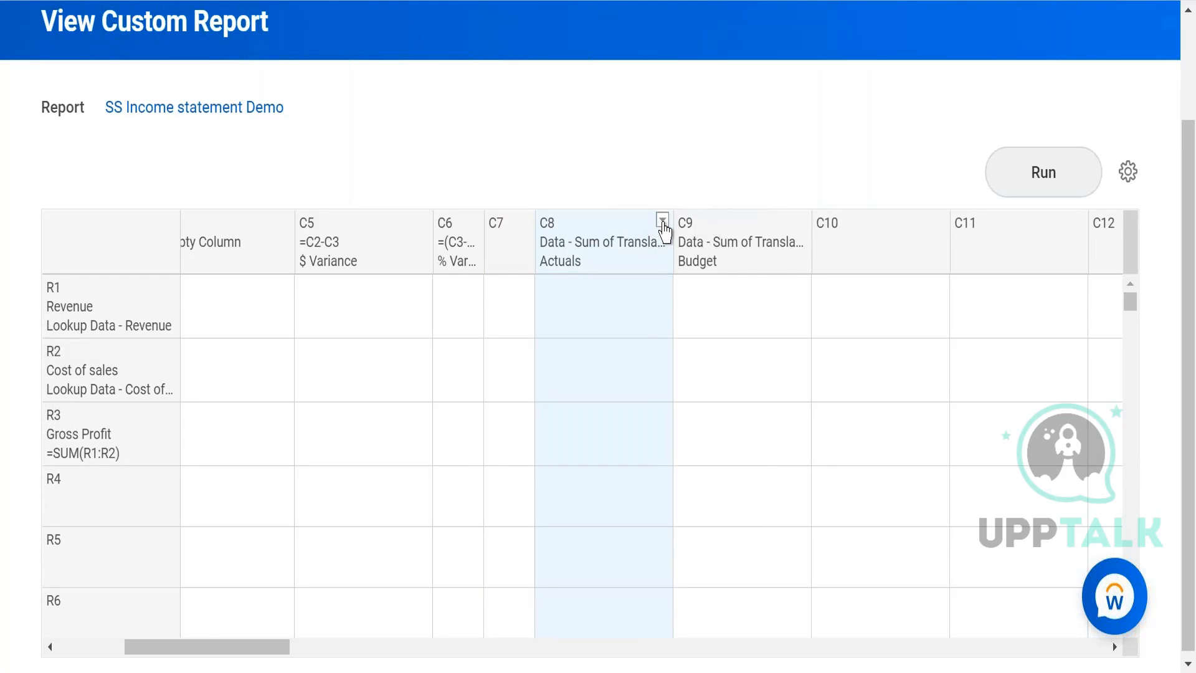
{"action": "left_click", "coordinate": [663, 223]}
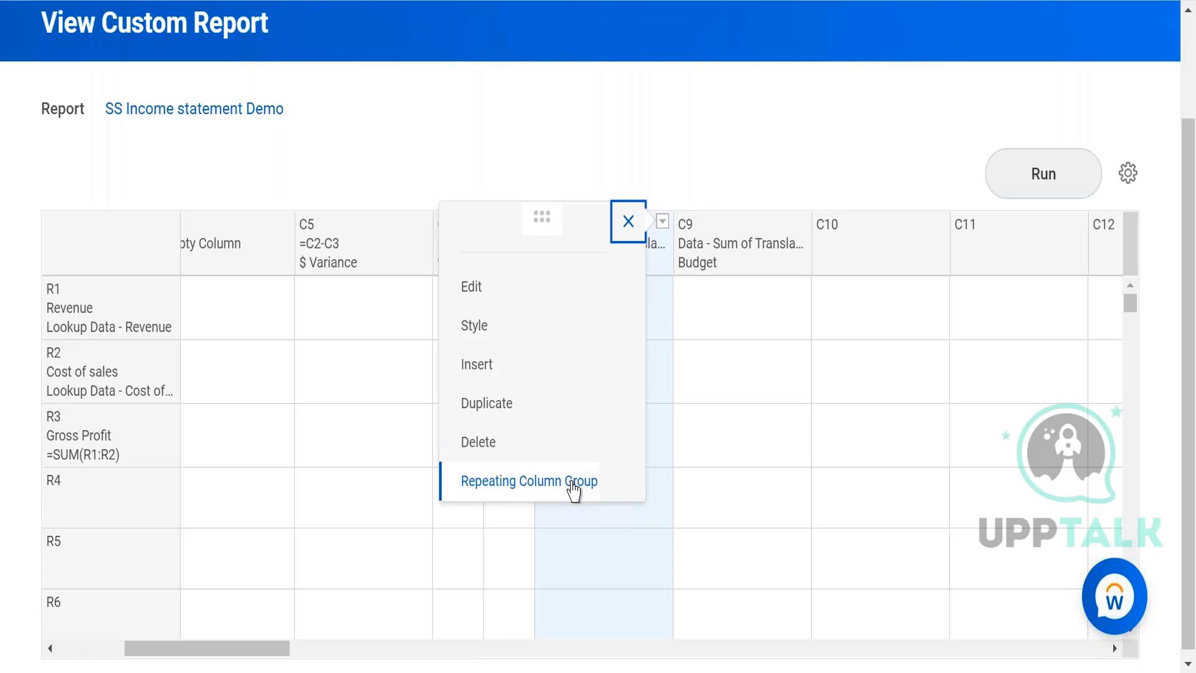
{"action": "left_click", "coordinate": [573, 489]}
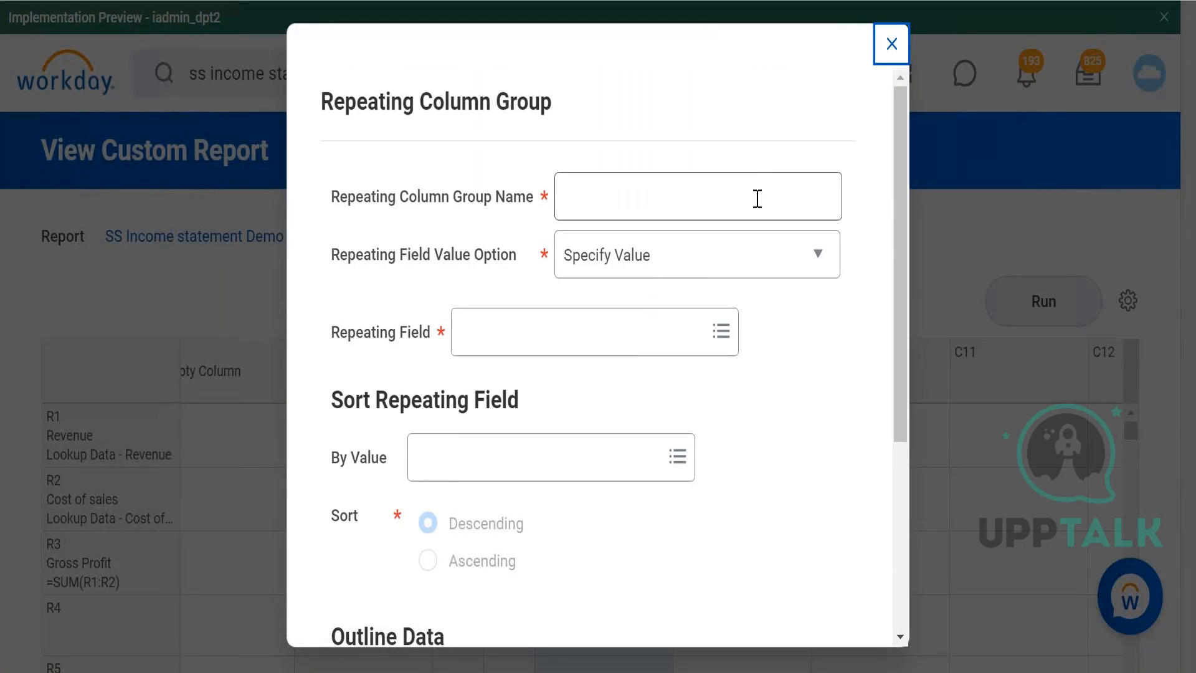
{"action": "left_click", "coordinate": [758, 198]}
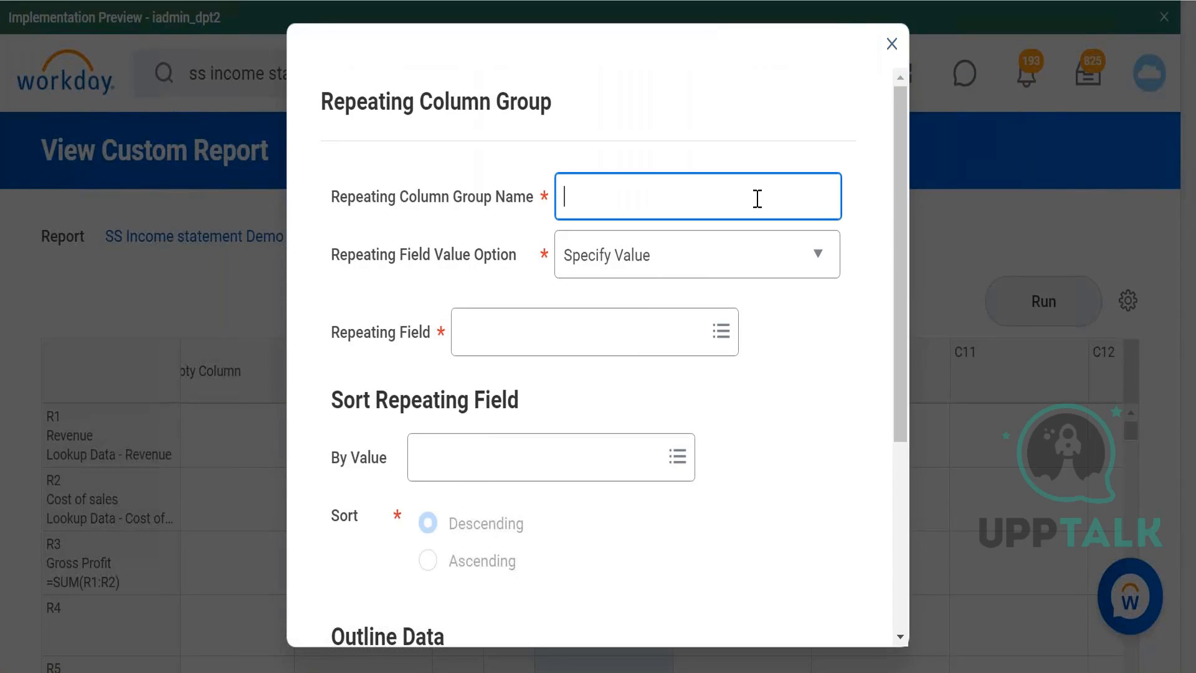
{"action": "type", "text": "Cost Center"}
{"action": "left_click", "coordinate": [748, 264]}
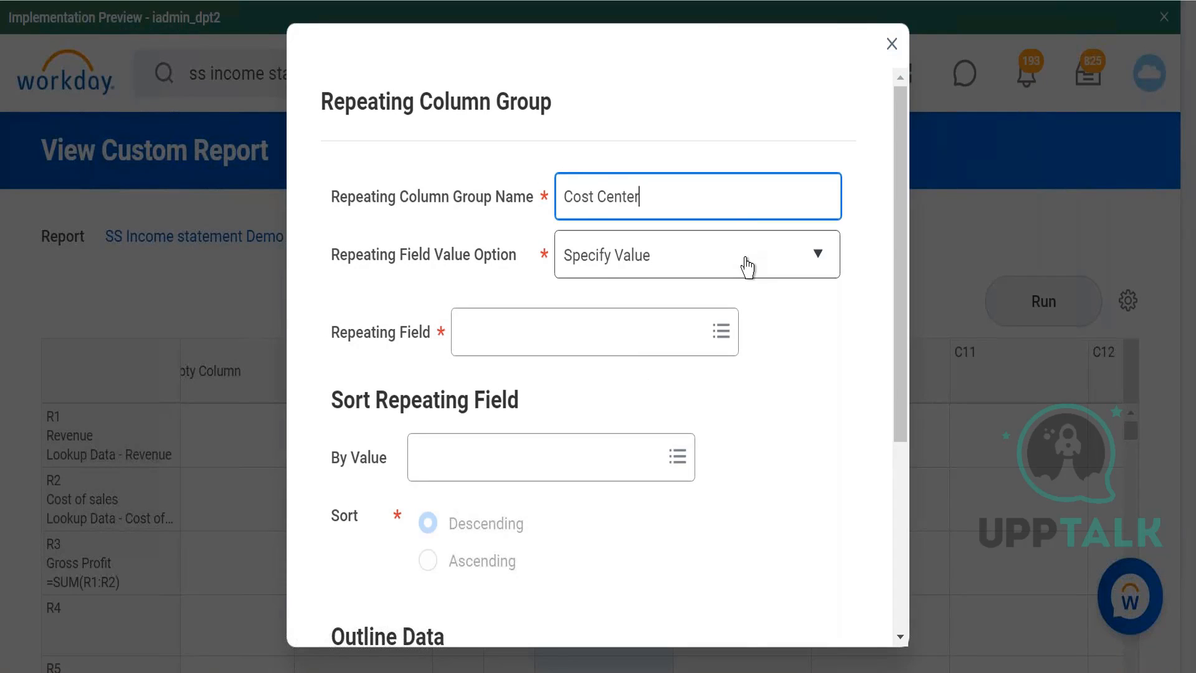
{"action": "left_click", "coordinate": [747, 266]}
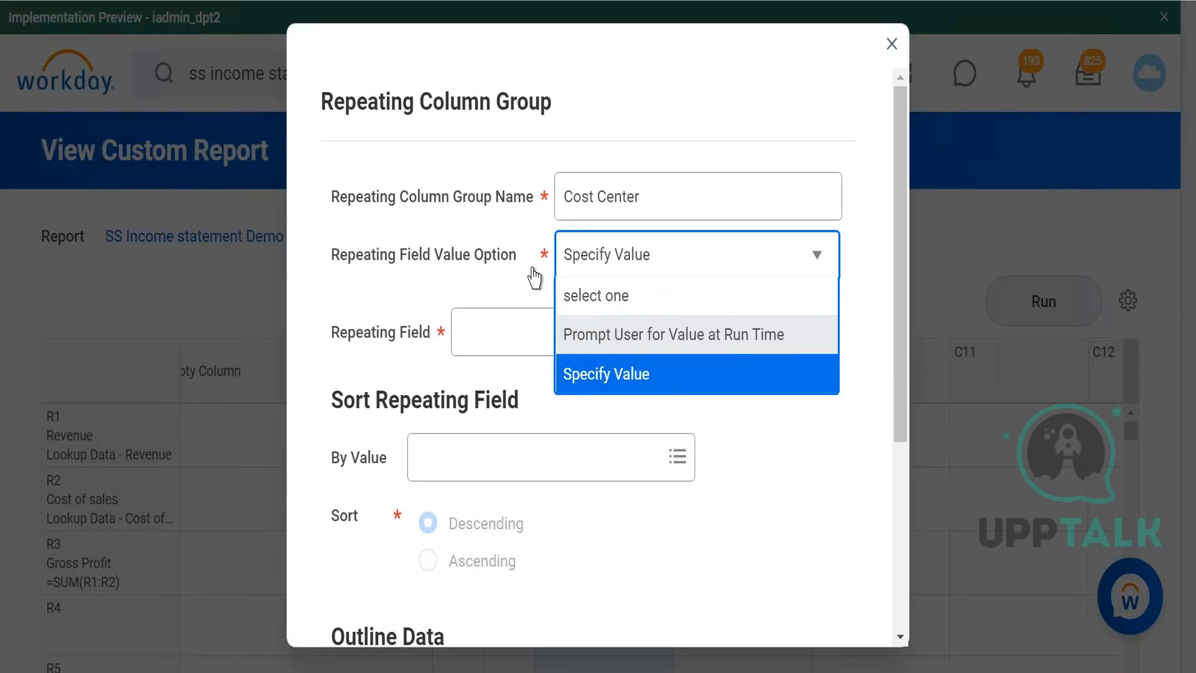
Choose Cost Center as the group's repeating field and save the repeating column group.
{"action": "left_click", "coordinate": [483, 341]}
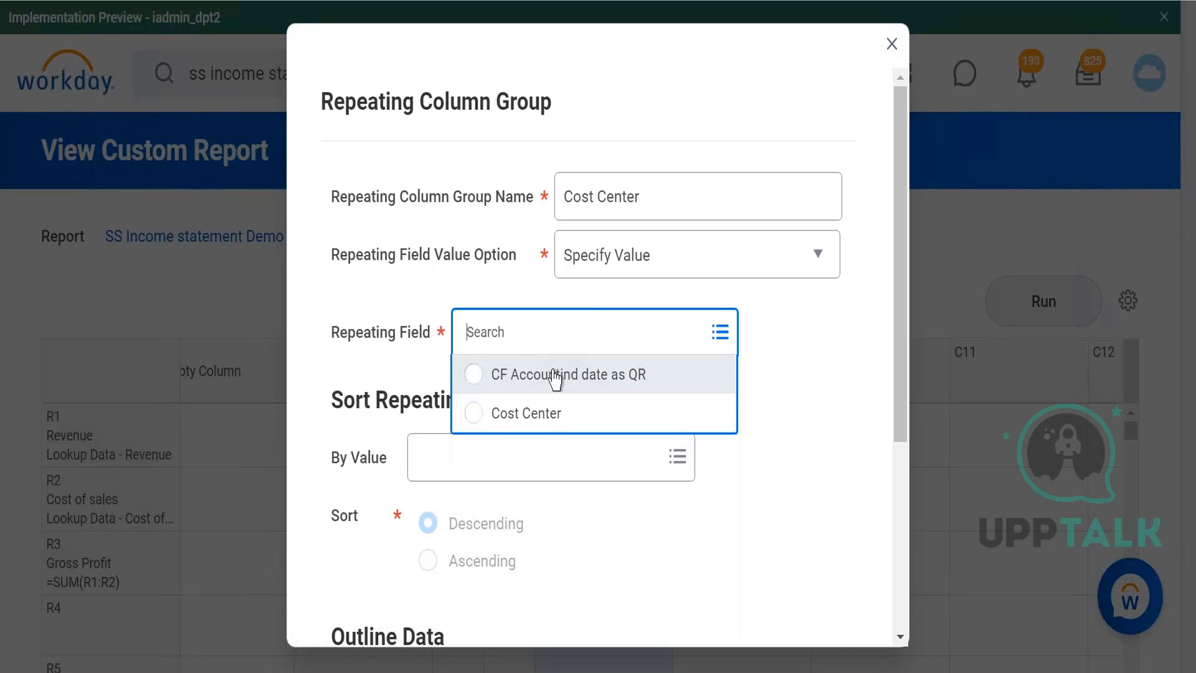
{"action": "left_click", "coordinate": [551, 417]}
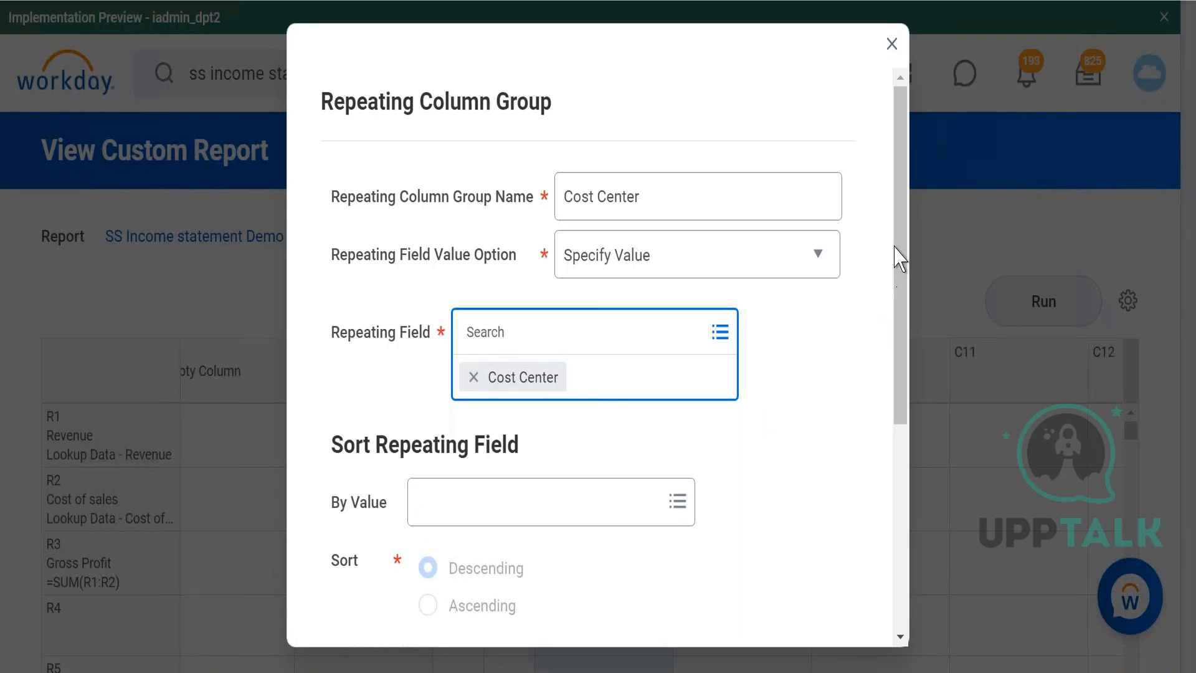
{"action": "left_click_drag", "start_coordinate": [897, 255], "coordinate": [868, 460]}
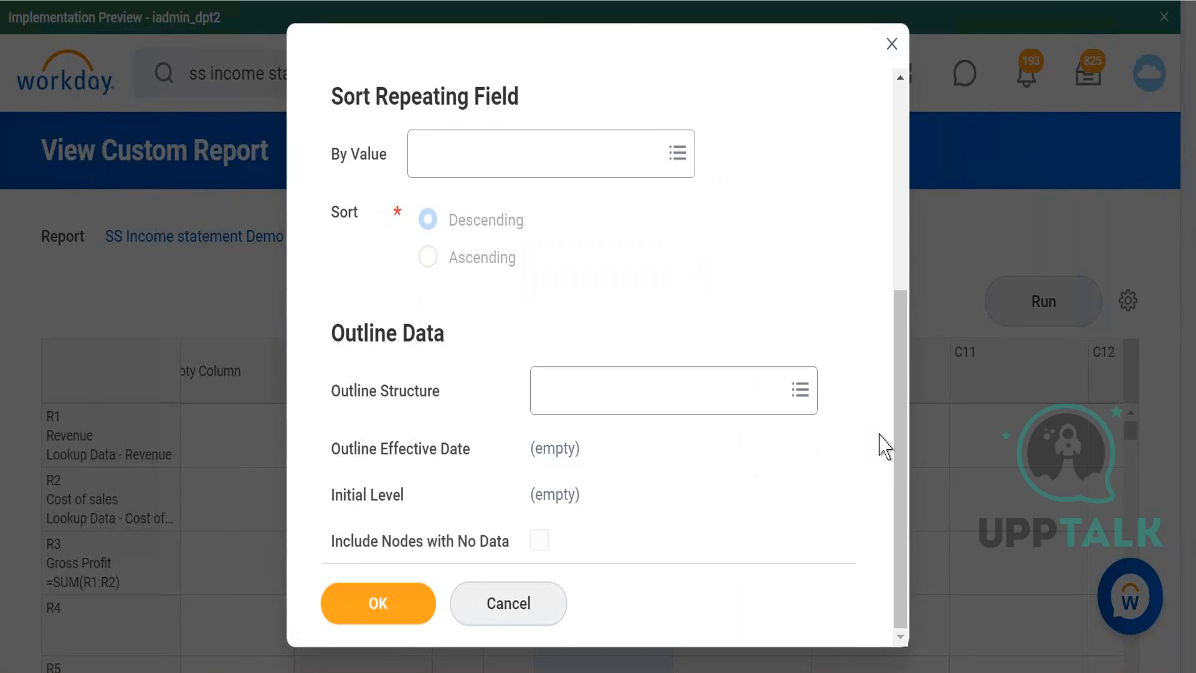
{"action": "mouse_move", "coordinate": [897, 297]}
{"action": "left_mouse_down"}
{"action": "mouse_move", "coordinate": [887, 208]}
{"action": "mouse_move", "coordinate": [892, 276]}
{"action": "left_mouse_up"}
{"action": "left_click_drag", "start_coordinate": [907, 348], "coordinate": [908, 499]}
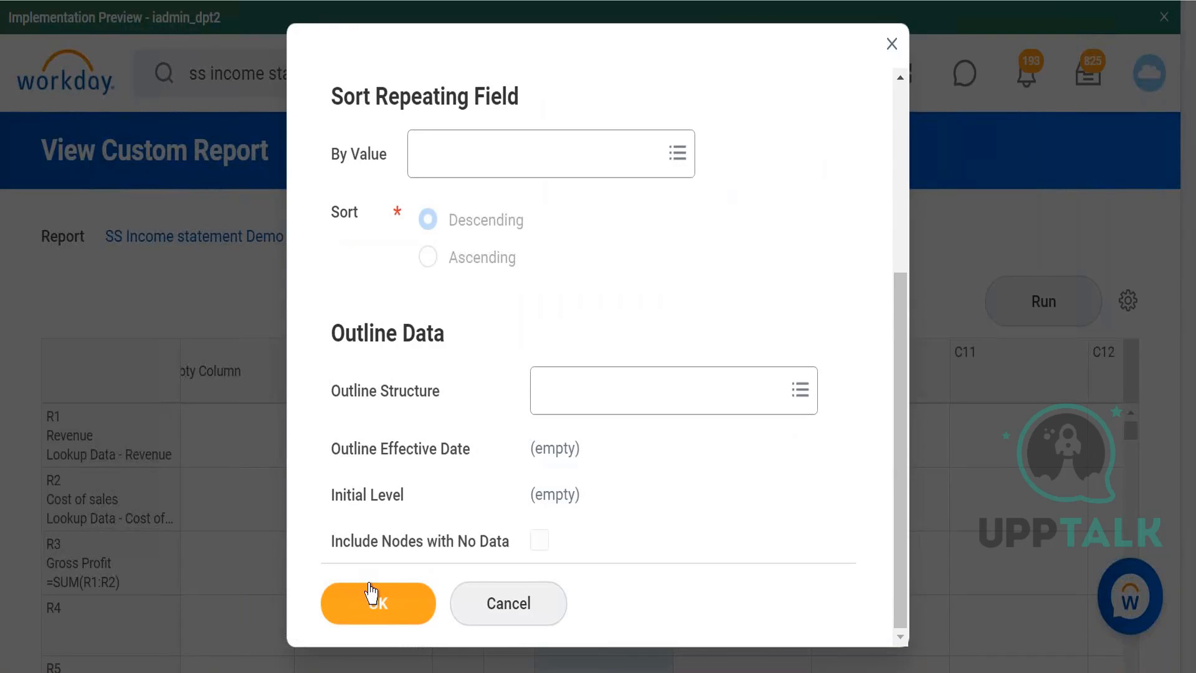
{"action": "left_click", "coordinate": [376, 605]}
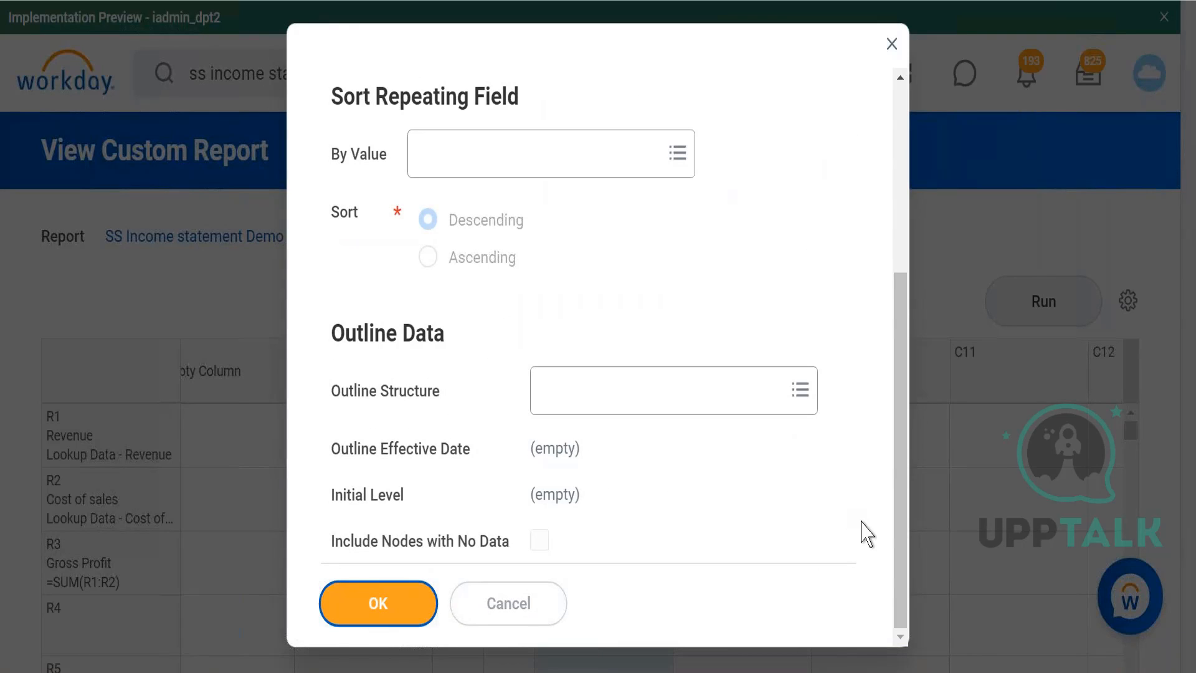
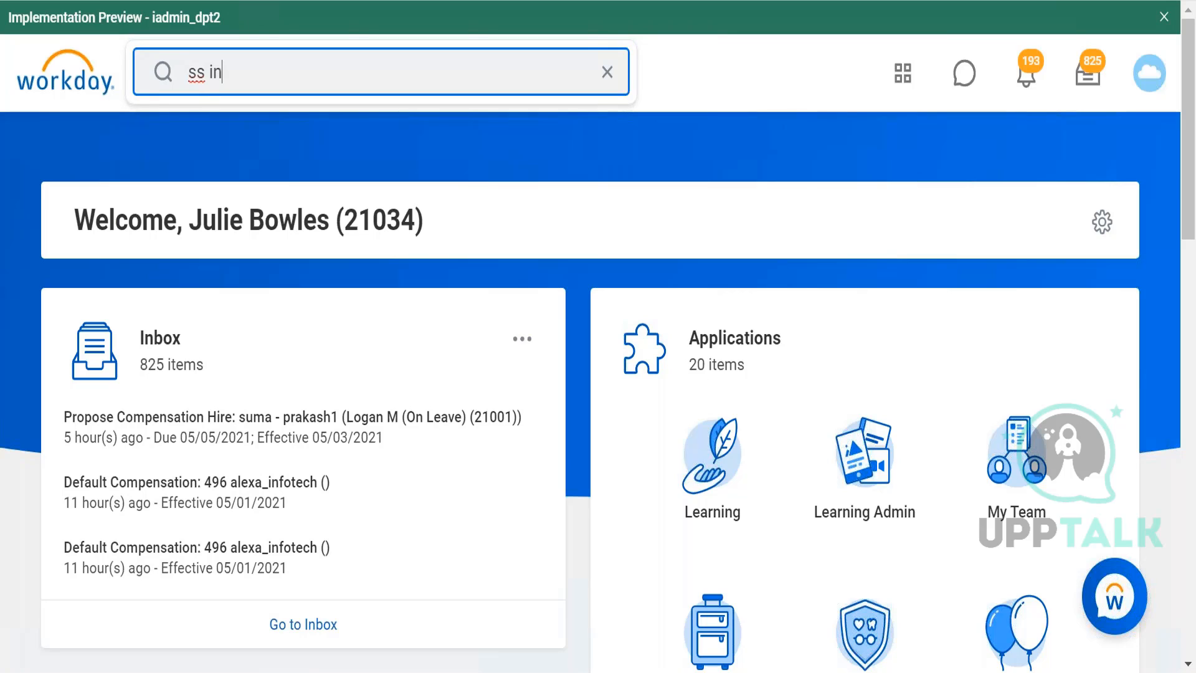
Search for "ss income" and open the SS Income statement Demo report.
{"action": "type", "text": "come"}
{"action": "key", "text": "ctrl+shift+Left"}
{"action": "key", "text": "Right"}
{"action": "key", "text": "BackSpace"}
{"action": "key", "text": "BackSpace"}
{"action": "key", "text": "BackSpace"}
{"action": "type", "text": "come"}
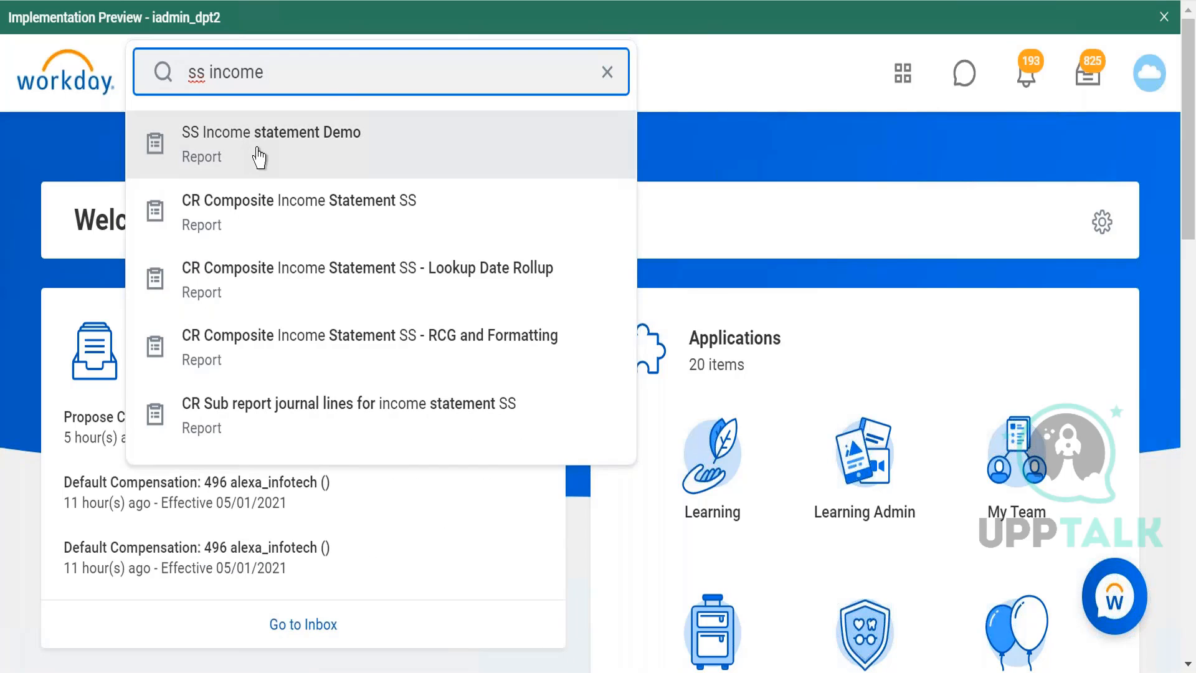
{"action": "left_click", "coordinate": [259, 158]}
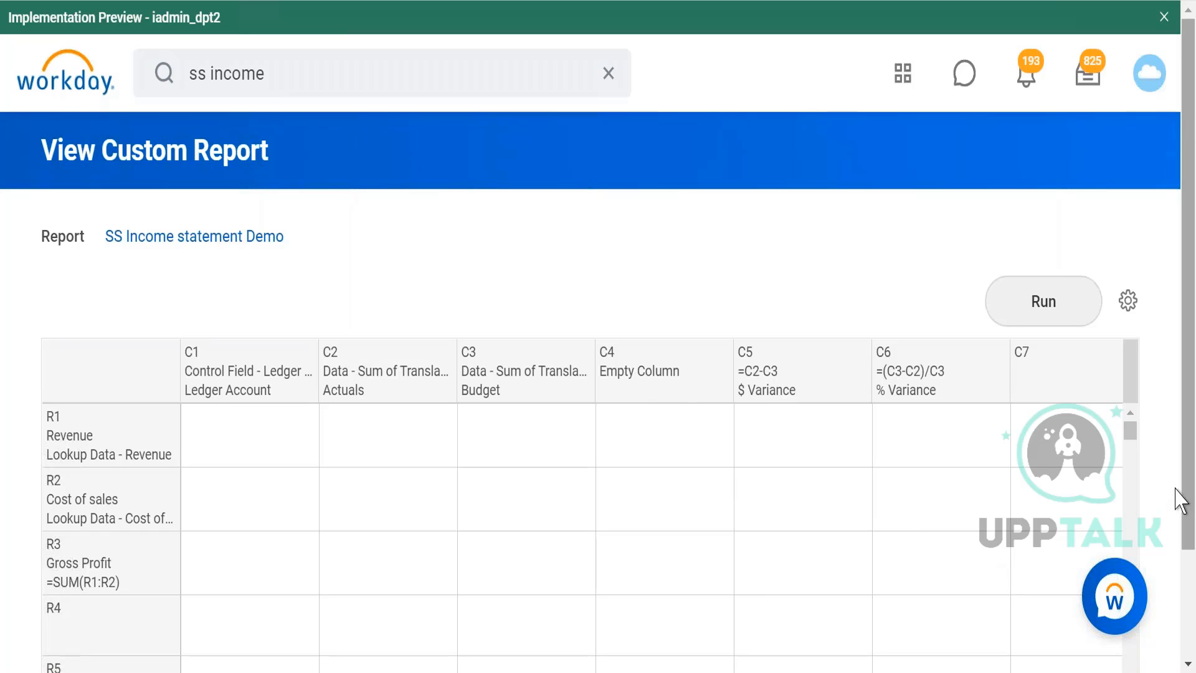
Assign the duplicated Budget column C9 to the Cost Center repeating column group and save the column.
{"action": "left_click_drag", "start_coordinate": [1191, 486], "coordinate": [1187, 636]}
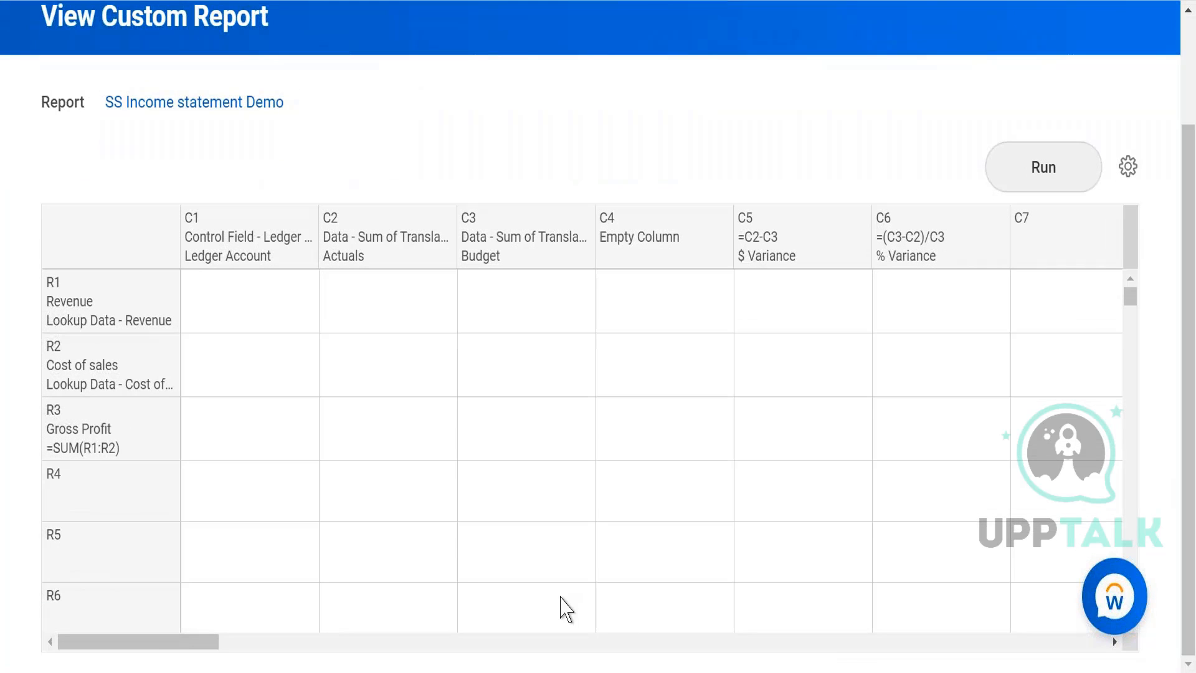
{"action": "left_click_drag", "start_coordinate": [181, 645], "coordinate": [293, 645]}
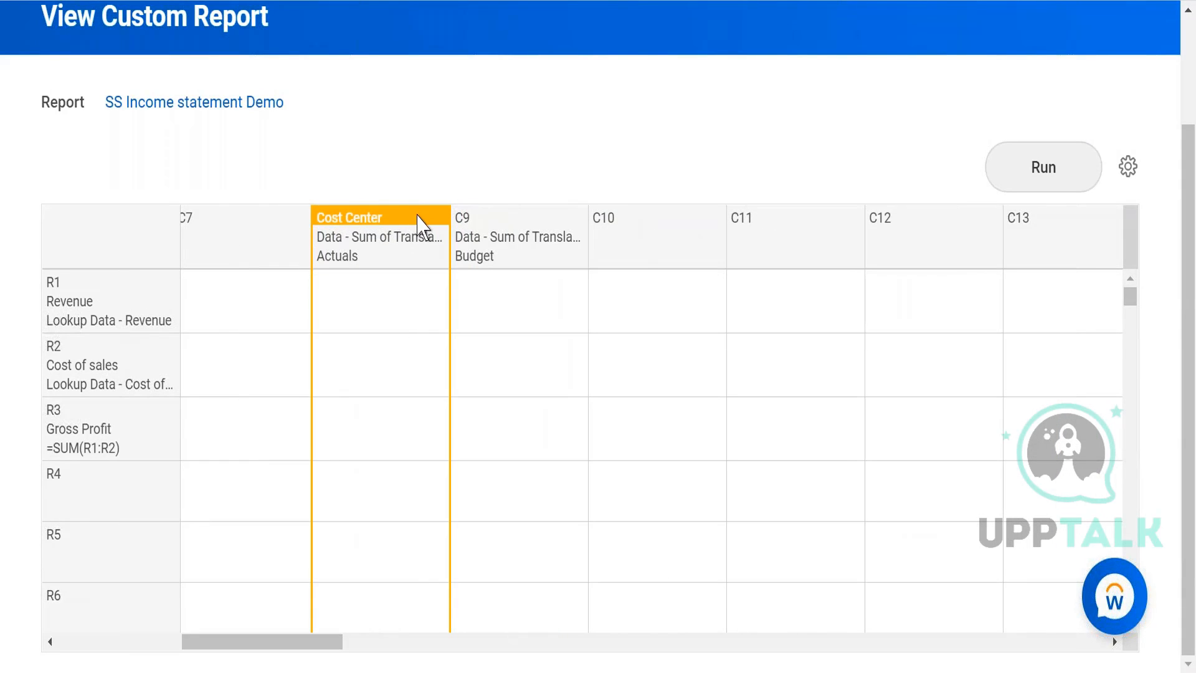
{"action": "left_click", "coordinate": [498, 220]}
{"action": "left_click", "coordinate": [577, 217]}
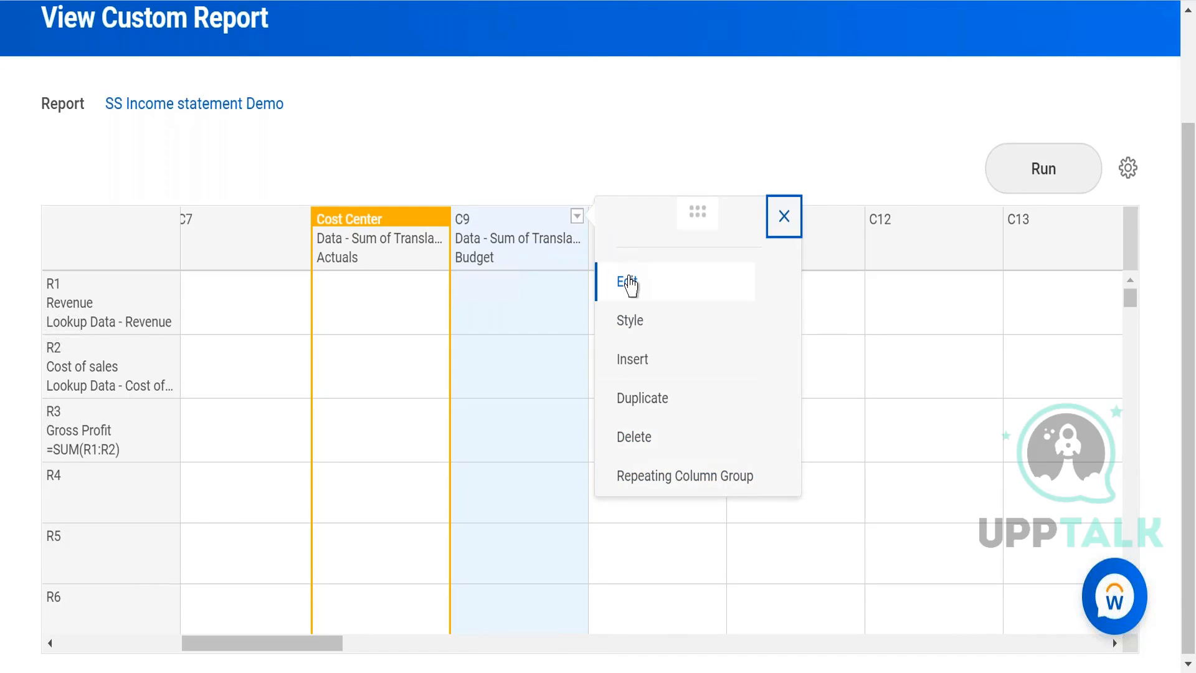
{"action": "left_click", "coordinate": [630, 282]}
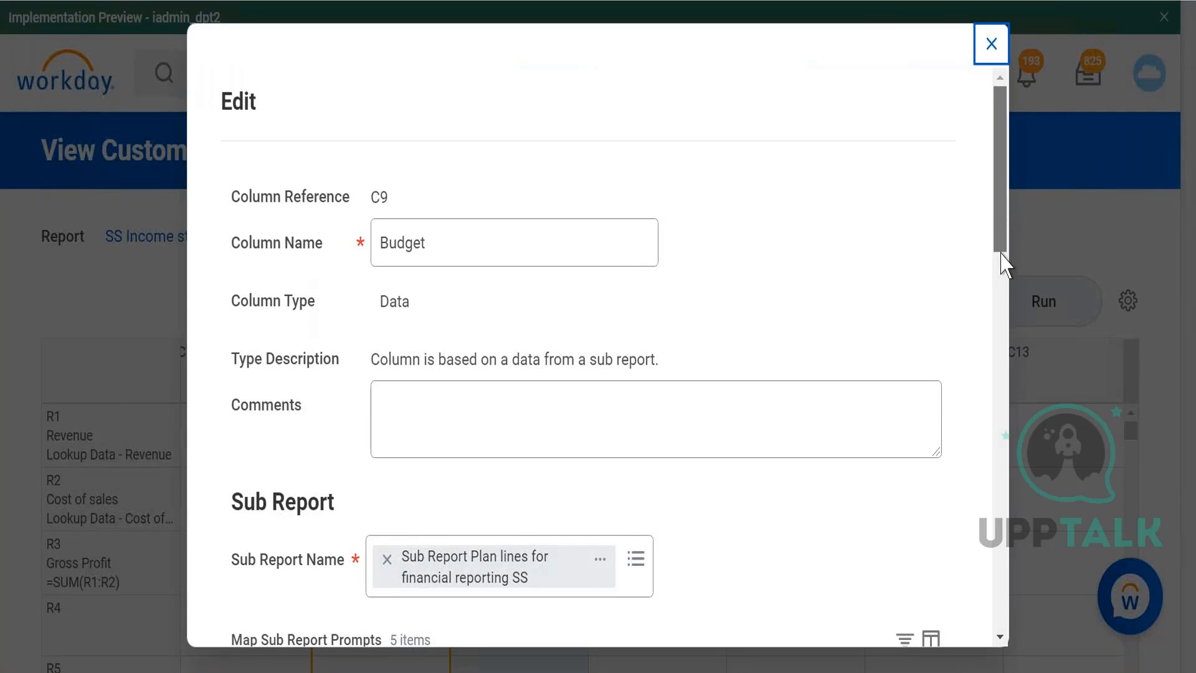
{"action": "left_click_drag", "start_coordinate": [1003, 257], "coordinate": [950, 542]}
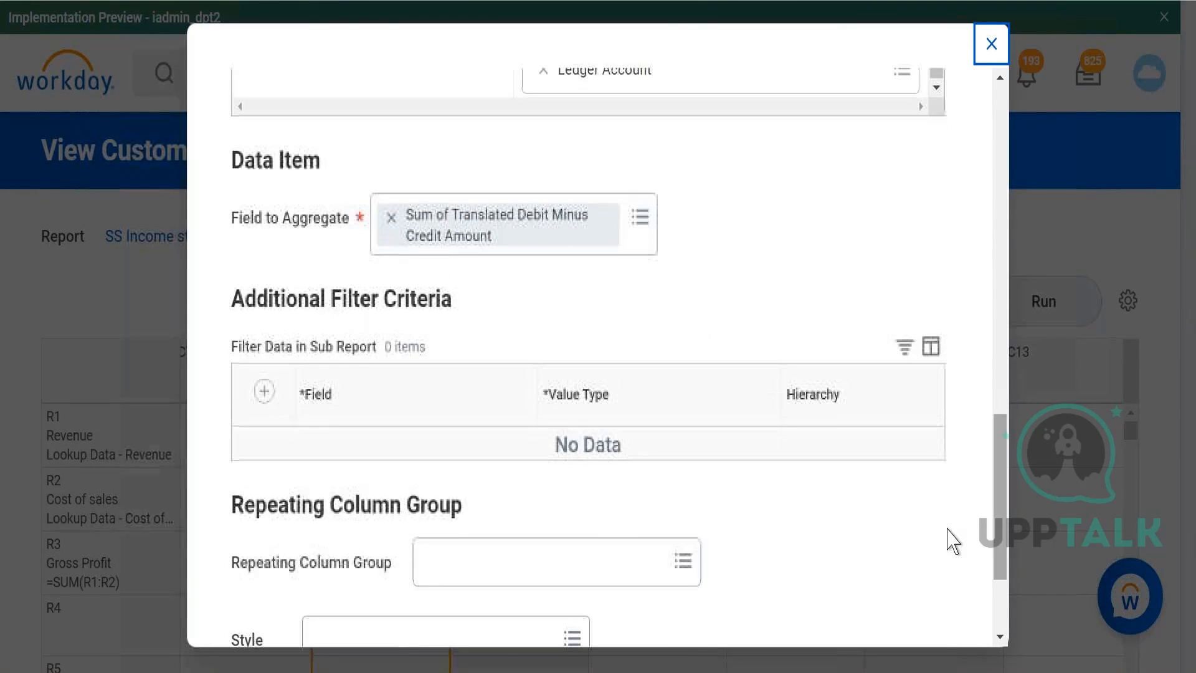
{"action": "left_click", "coordinate": [568, 567]}
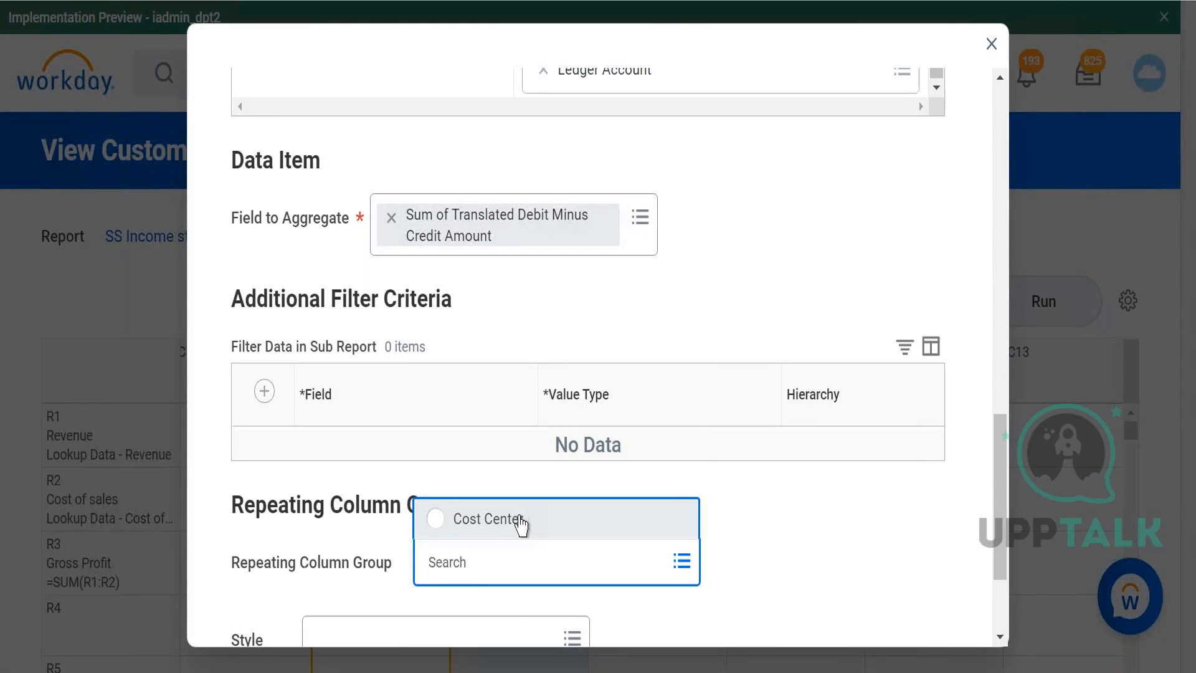
{"action": "left_click", "coordinate": [521, 525]}
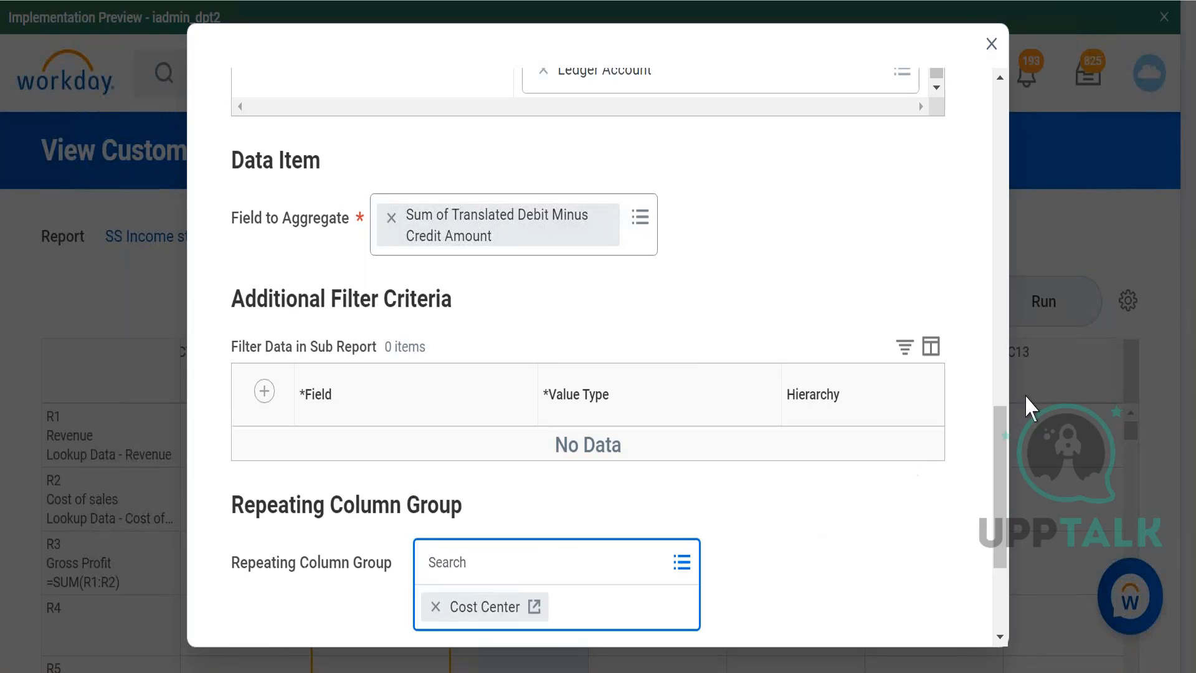
{"action": "scroll", "coordinate": [1005, 472], "scroll_direction": "down", "scroll_amount": 3}
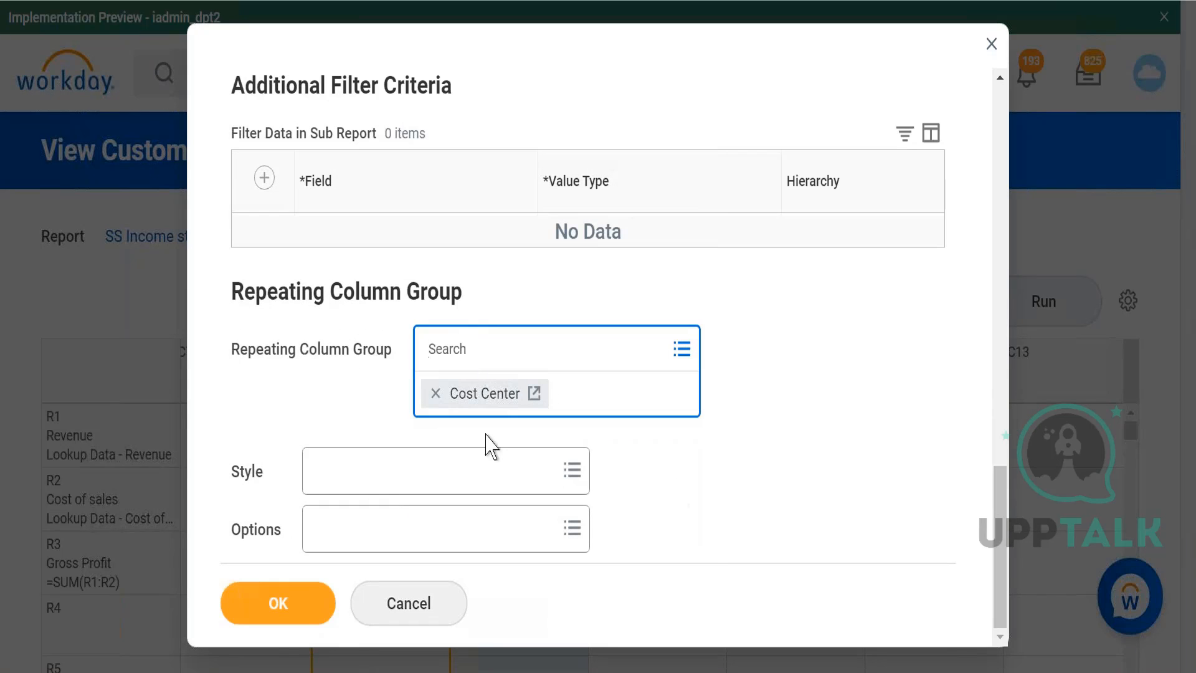
{"action": "left_click", "coordinate": [279, 603]}
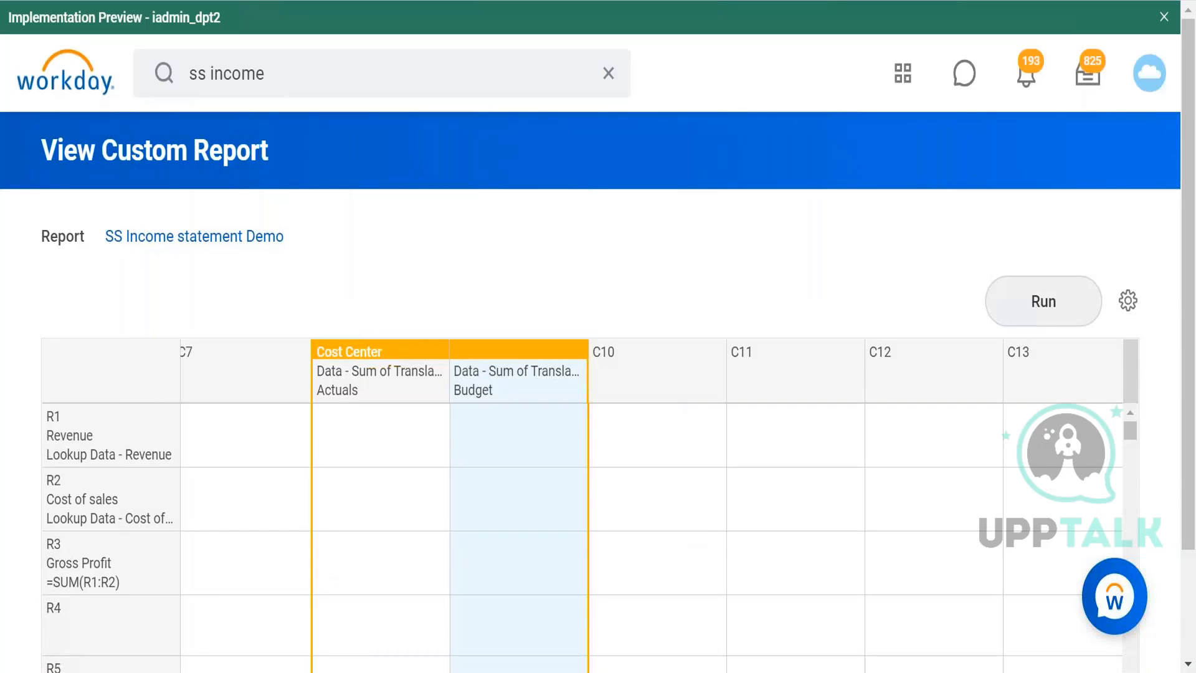
Run the report and set its Company prompt to GMS USA Global Modern Services, Inc. (USA) by searching for "global modern usa".
{"action": "left_click", "coordinate": [1018, 314]}
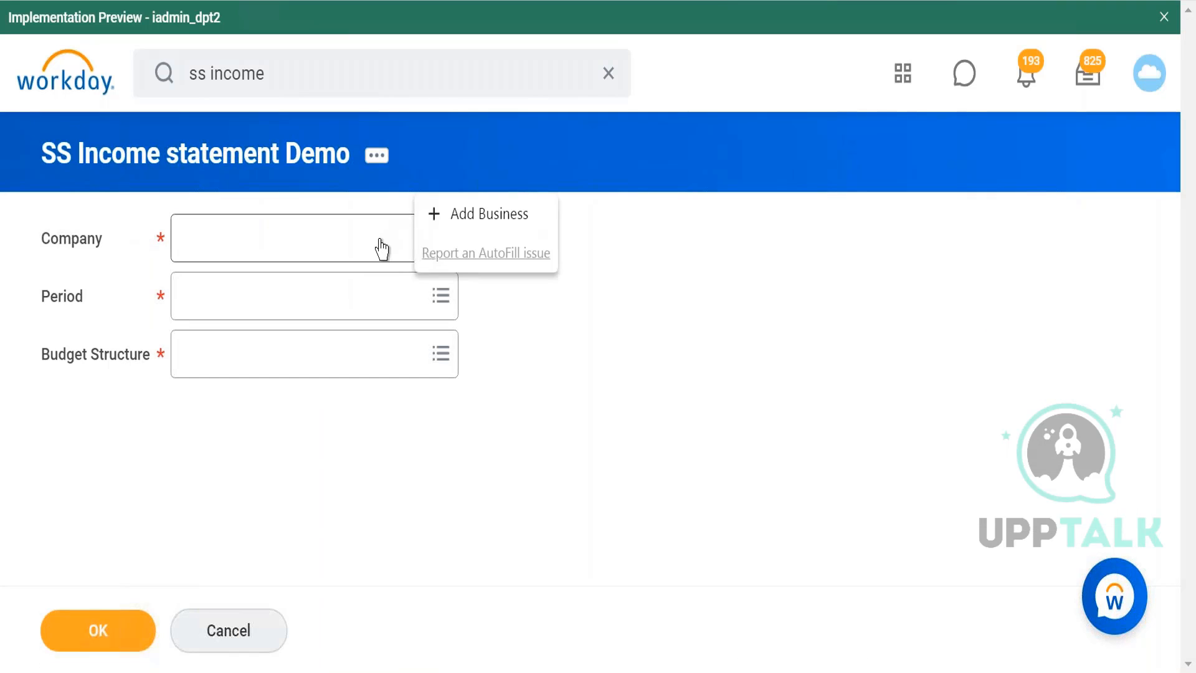
{"action": "left_click", "coordinate": [382, 248]}
{"action": "type", "text": "global"}
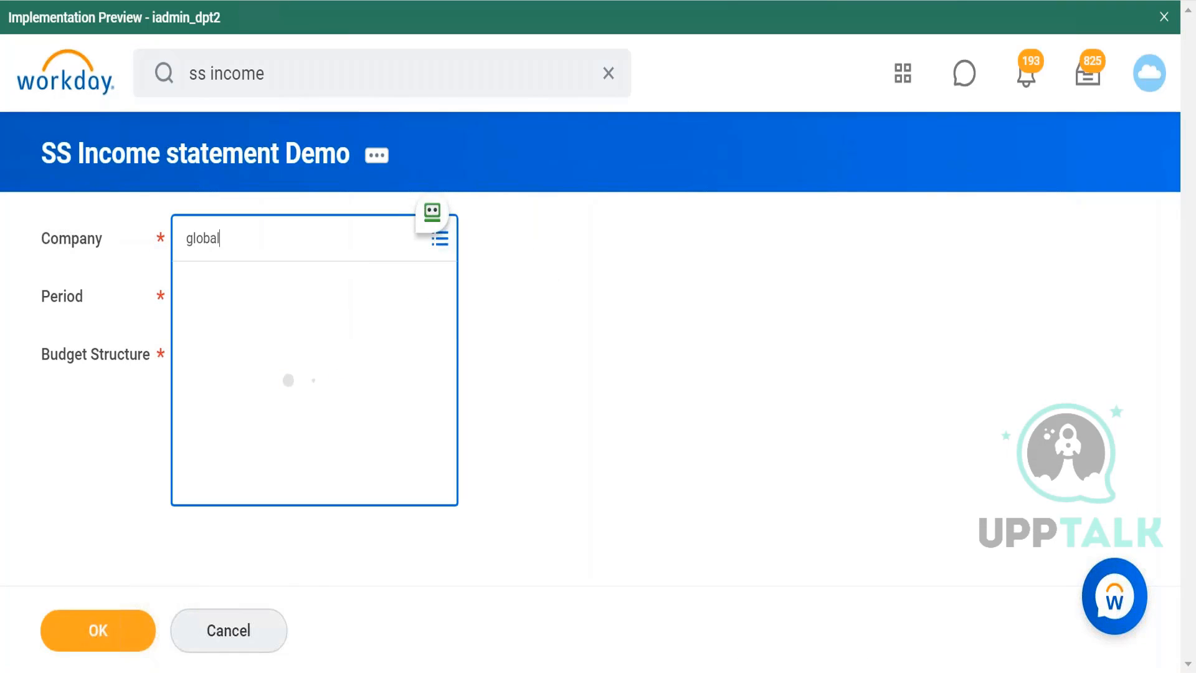
{"action": "type", "text": " modern usa"}
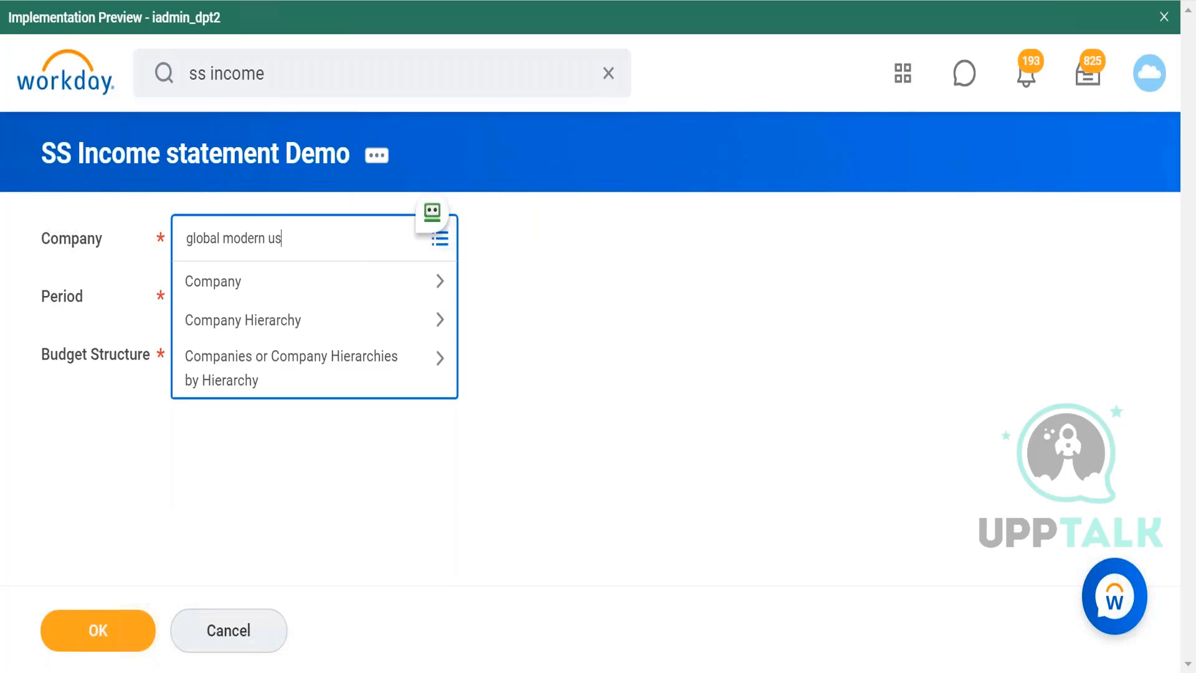
{"action": "key", "text": "Return"}
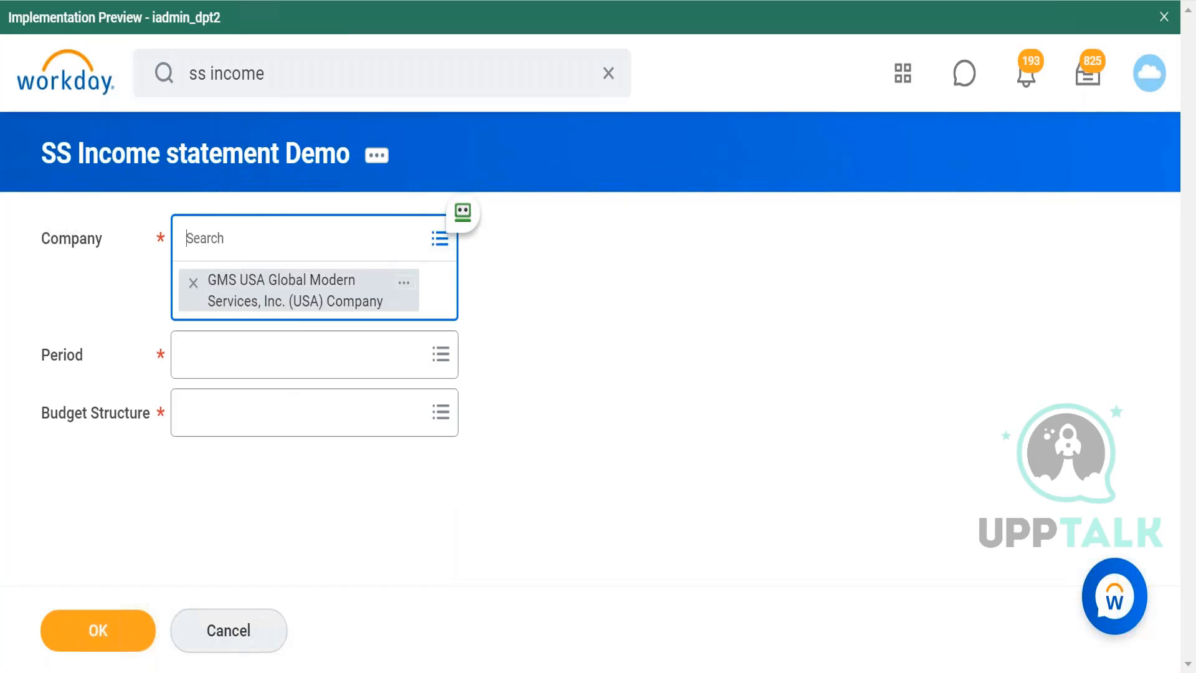
Set the report's Period prompt to FY2021 - May from Current and Prior Periods.
{"action": "left_click", "coordinate": [310, 369]}
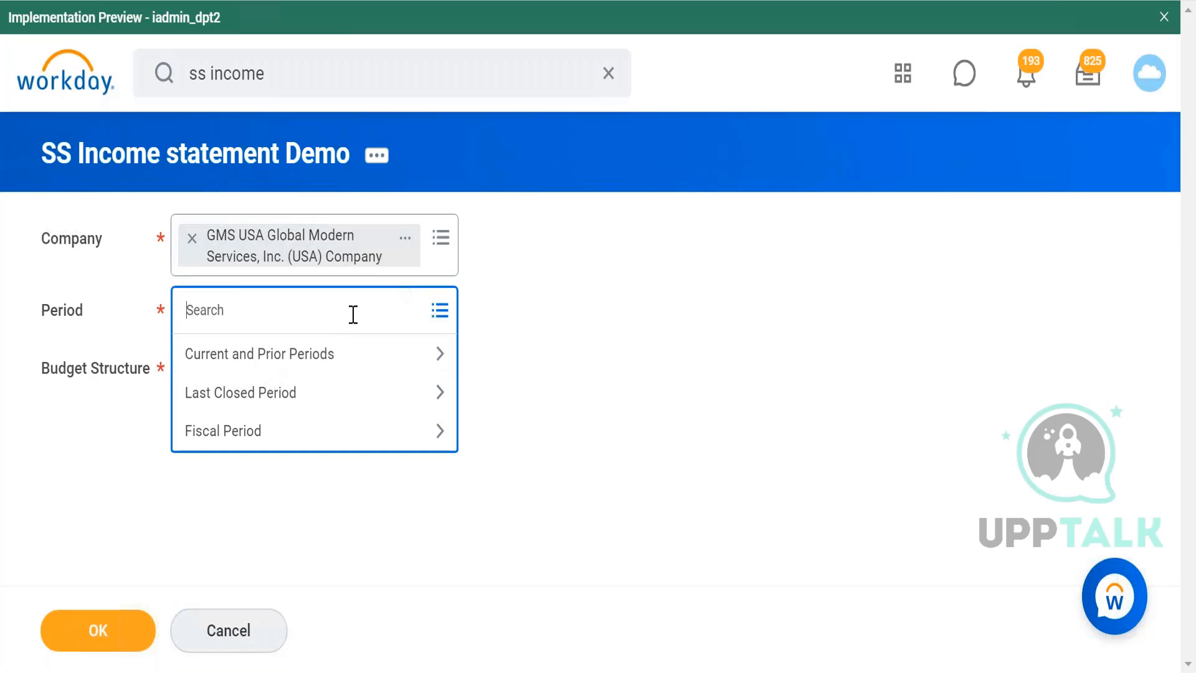
{"action": "left_click", "coordinate": [365, 356]}
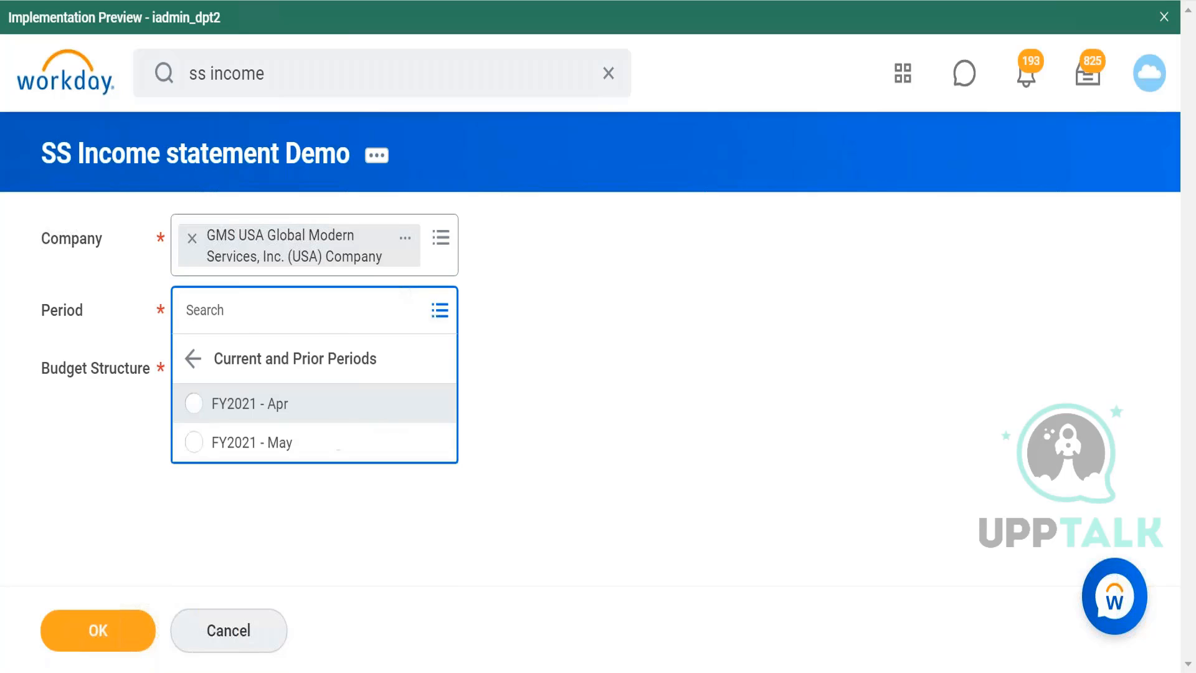
{"action": "left_click", "coordinate": [367, 443]}
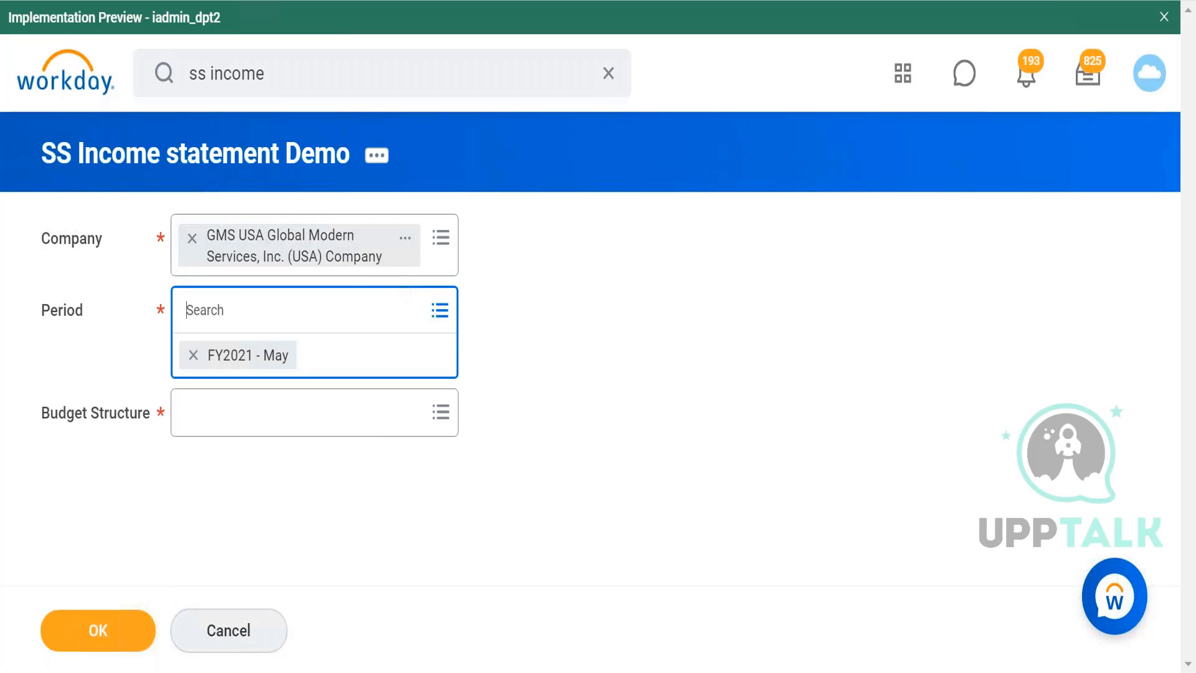
Choose Budget from all plan structures as the Budget Structure and submit the prompts to generate the report.
{"action": "left_click", "coordinate": [446, 413]}
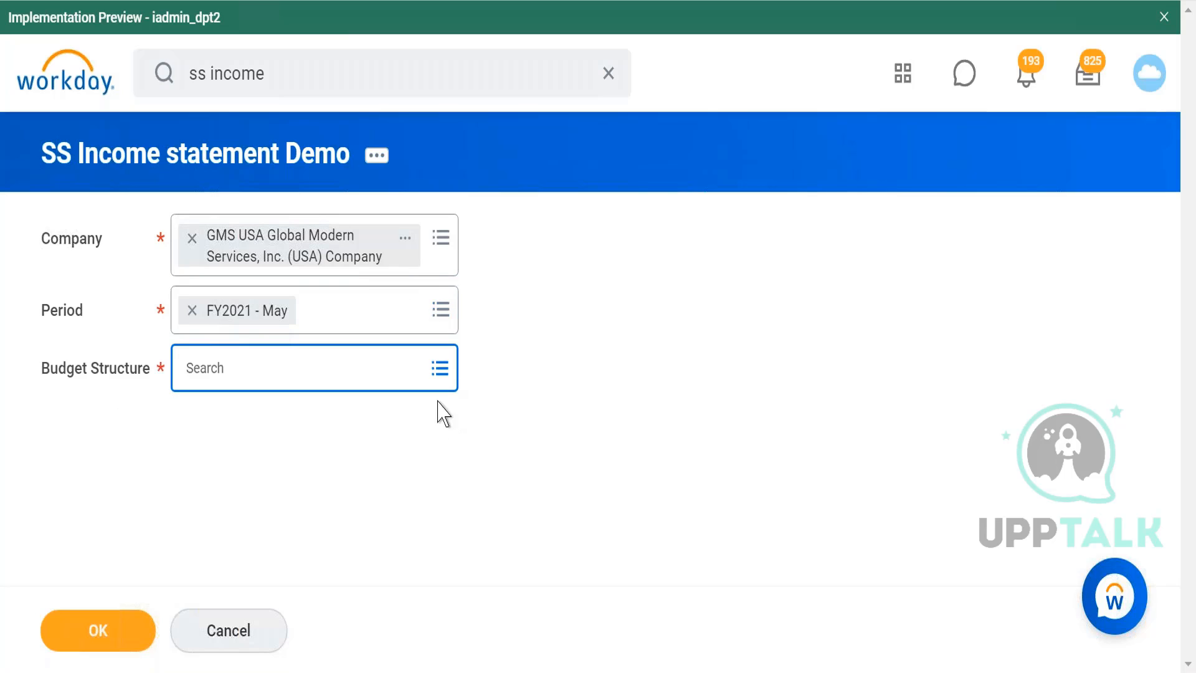
{"action": "left_click", "coordinate": [416, 374]}
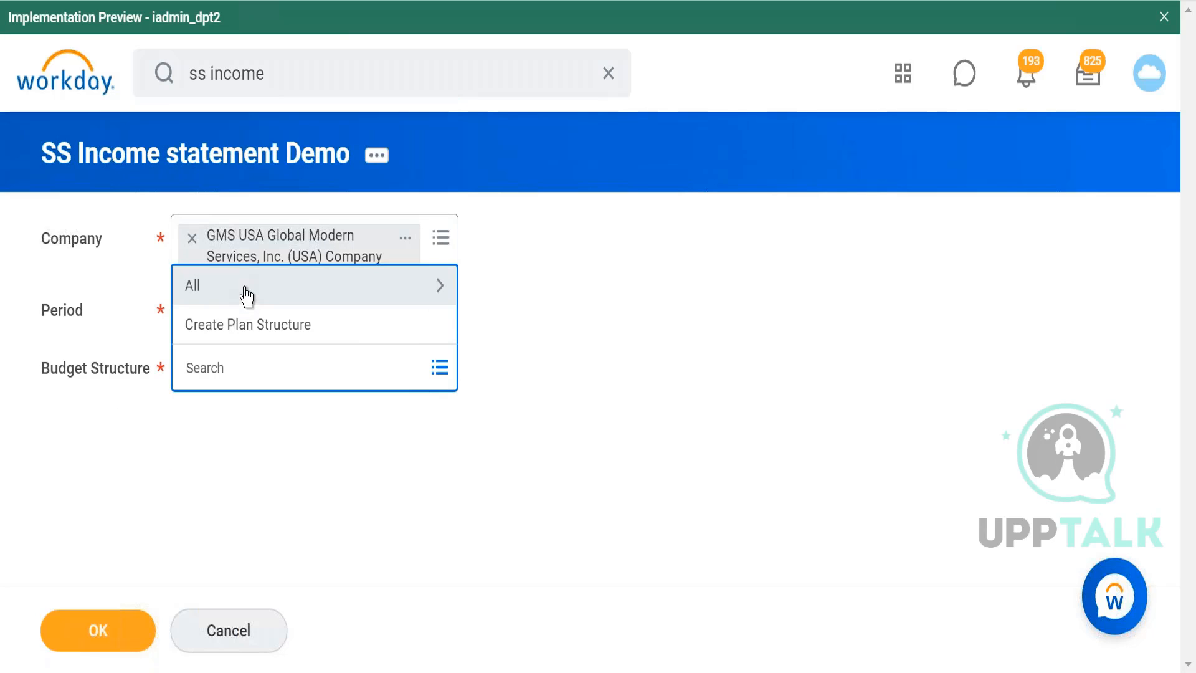
{"action": "left_click", "coordinate": [245, 288]}
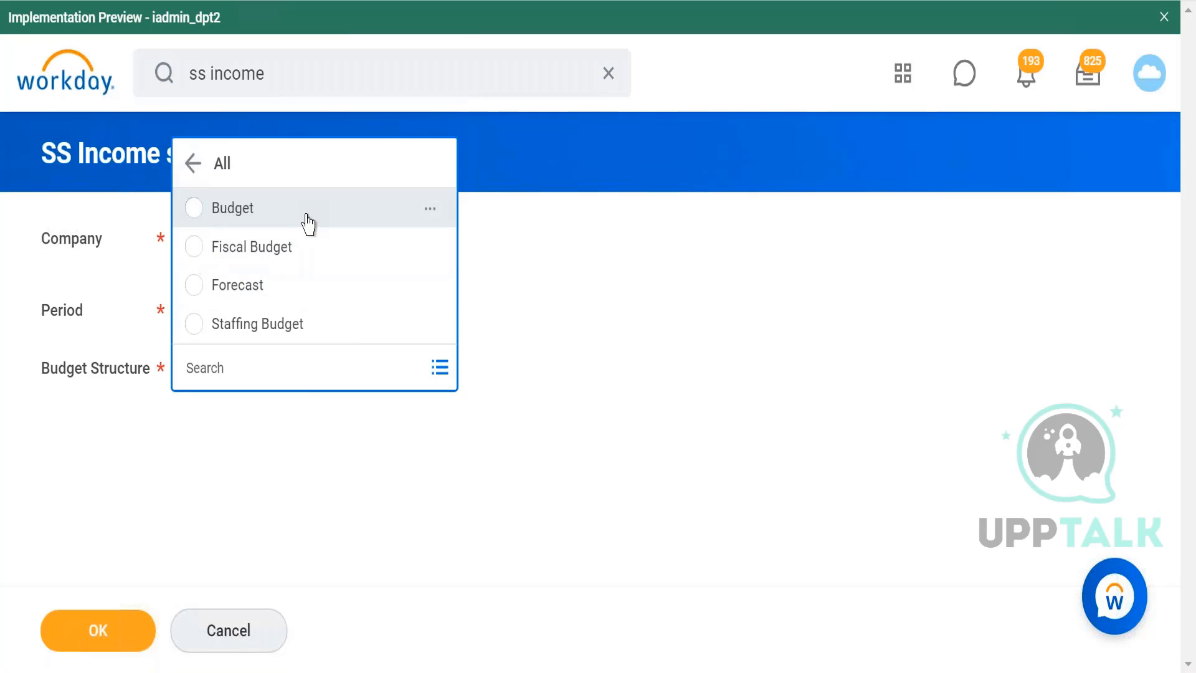
{"action": "left_click", "coordinate": [308, 223]}
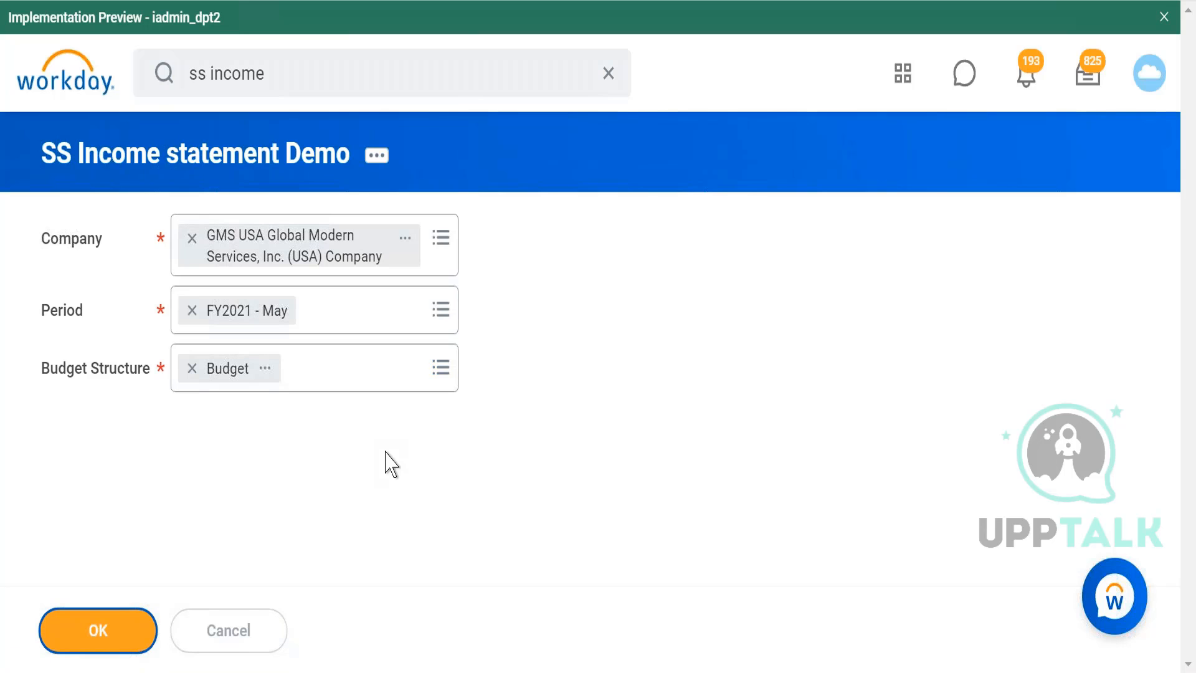
{"action": "key", "text": "Return"}
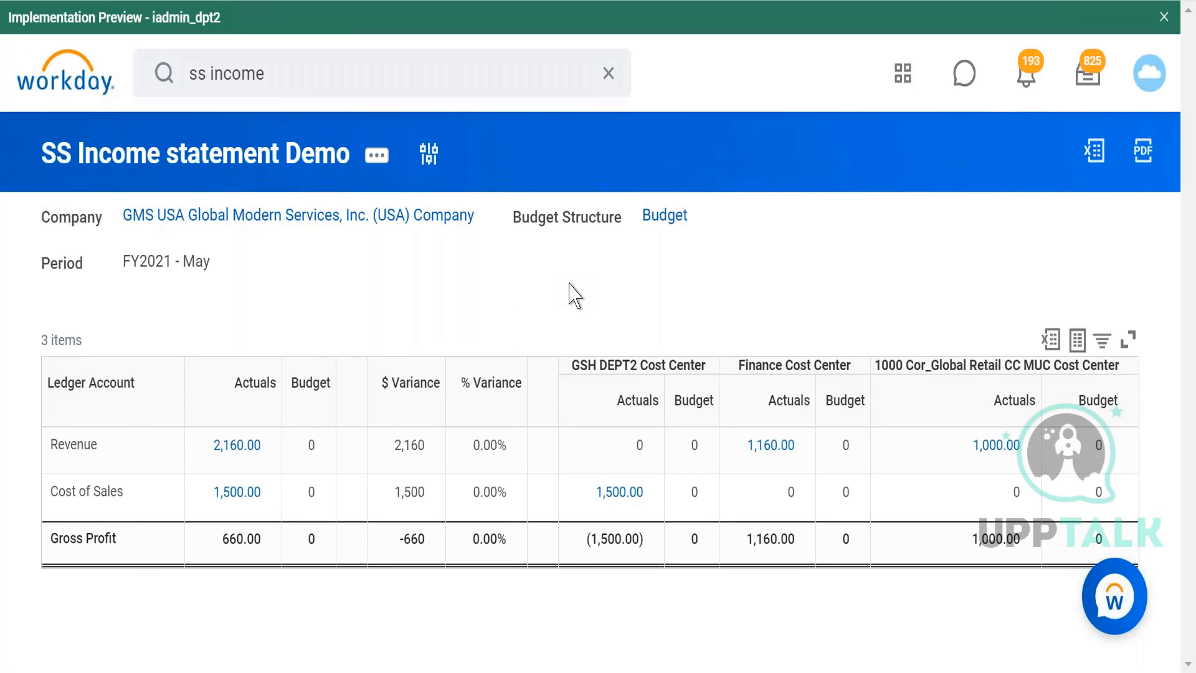
View the drill-down options for the Revenue row's total Actuals amount and close them.
{"action": "left_click", "coordinate": [269, 445]}
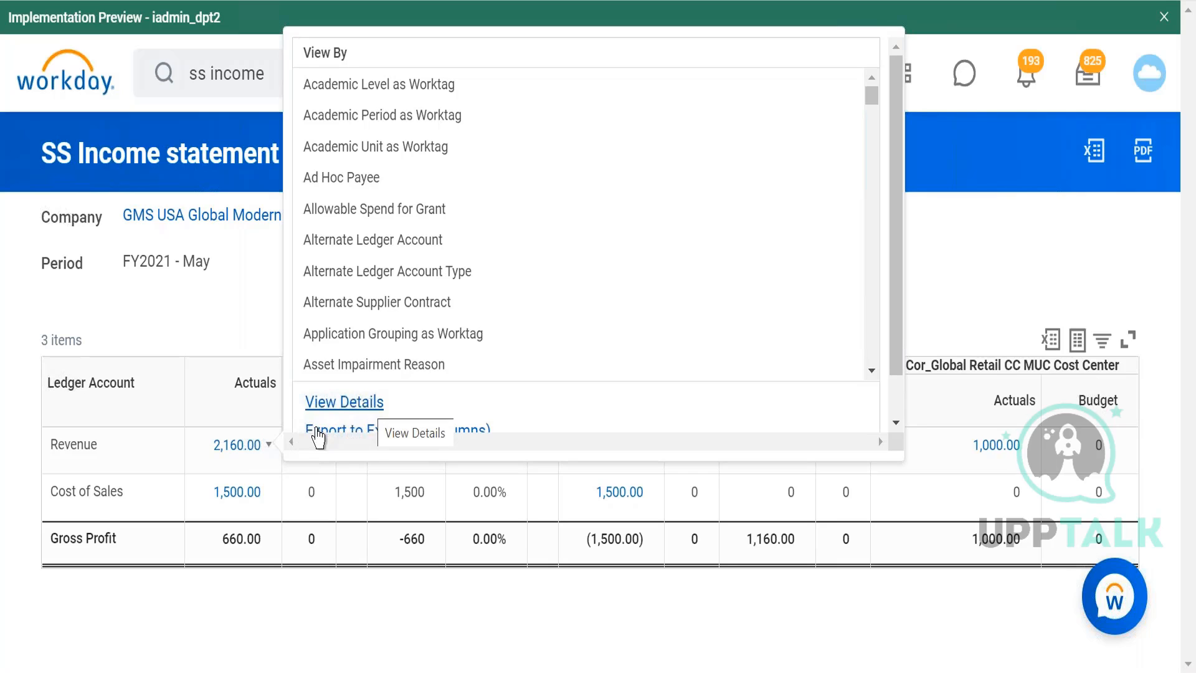
{"action": "left_click", "coordinate": [273, 608]}
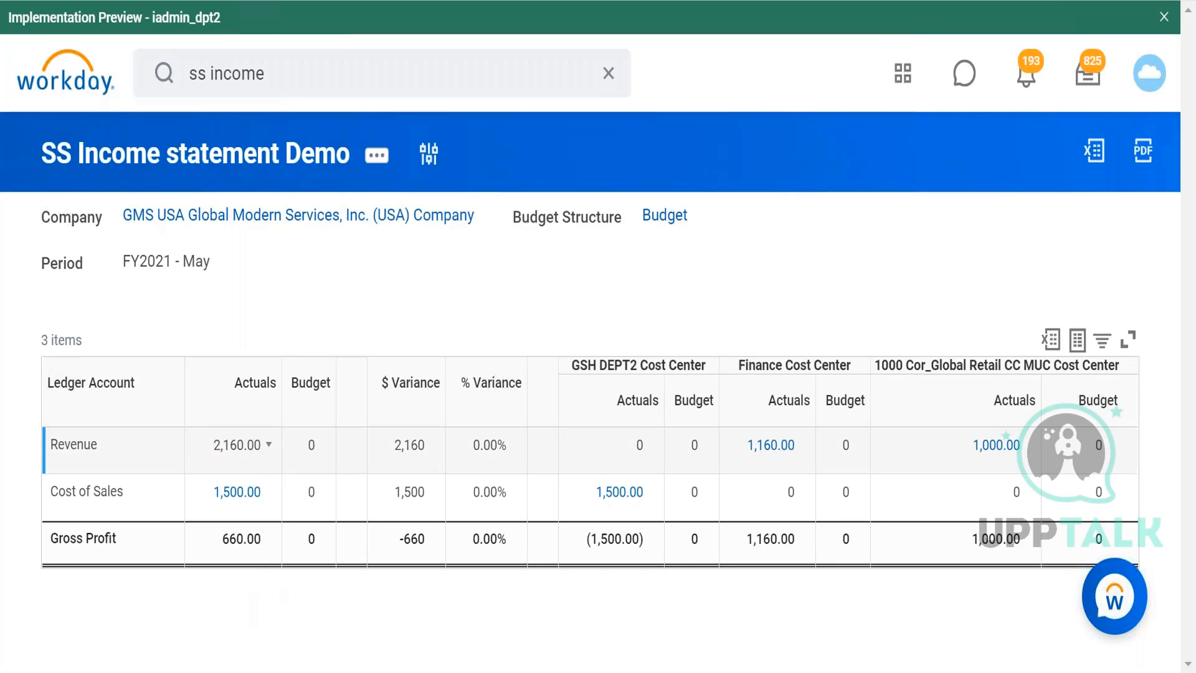